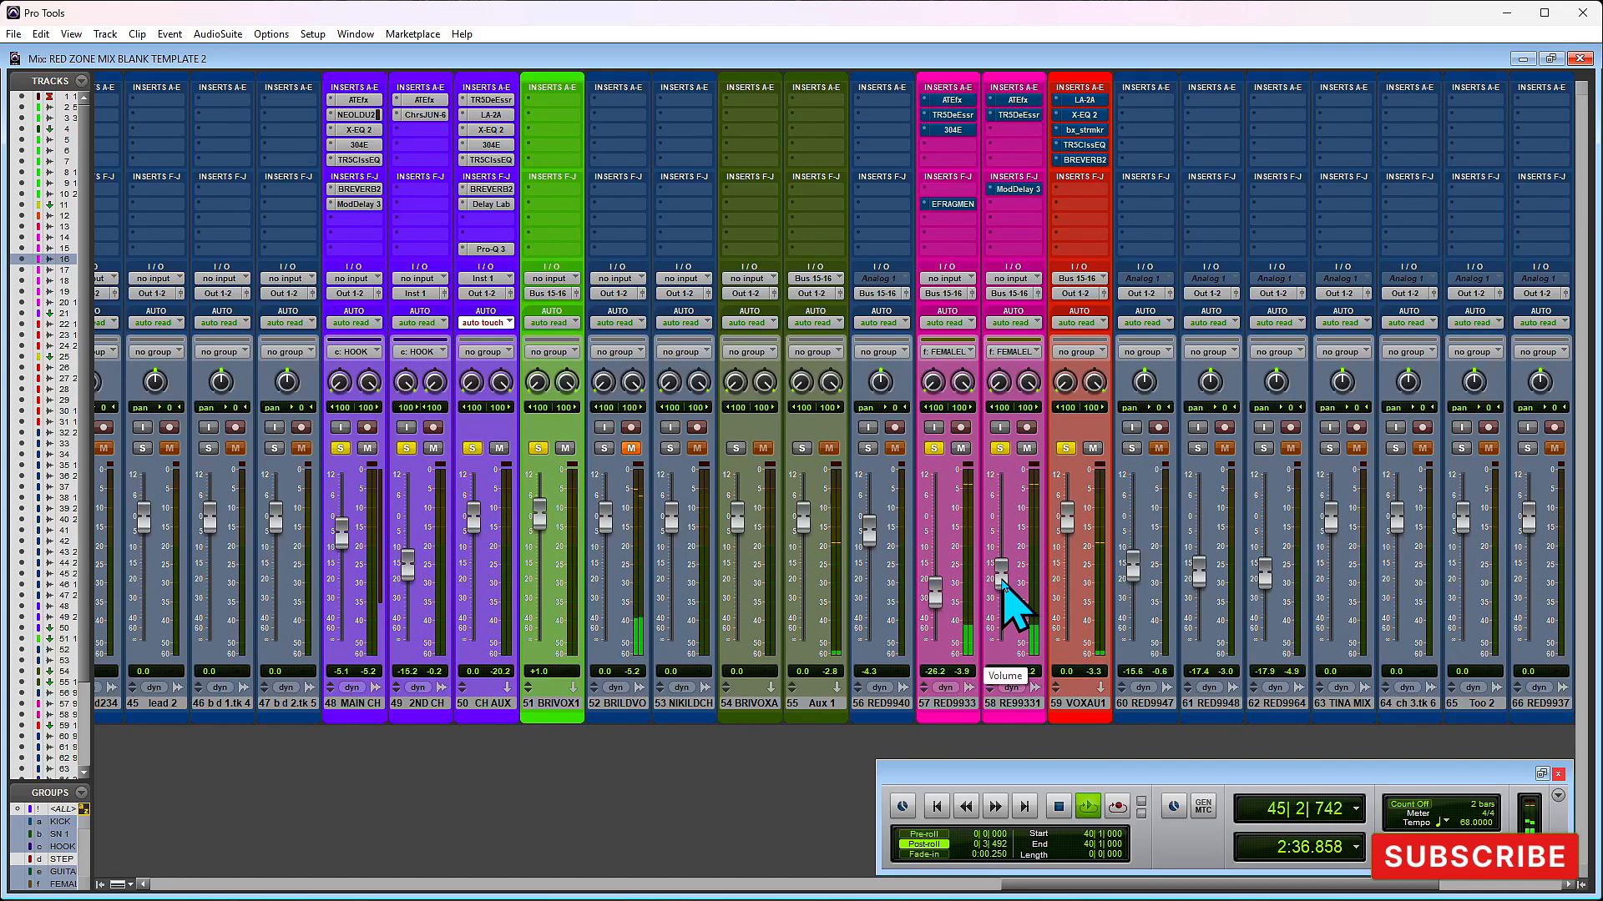
- Stop playback, select the RE99331 track and inspect its Auto-Tune EFX+ settings
{"action": "key", "text": "space"}
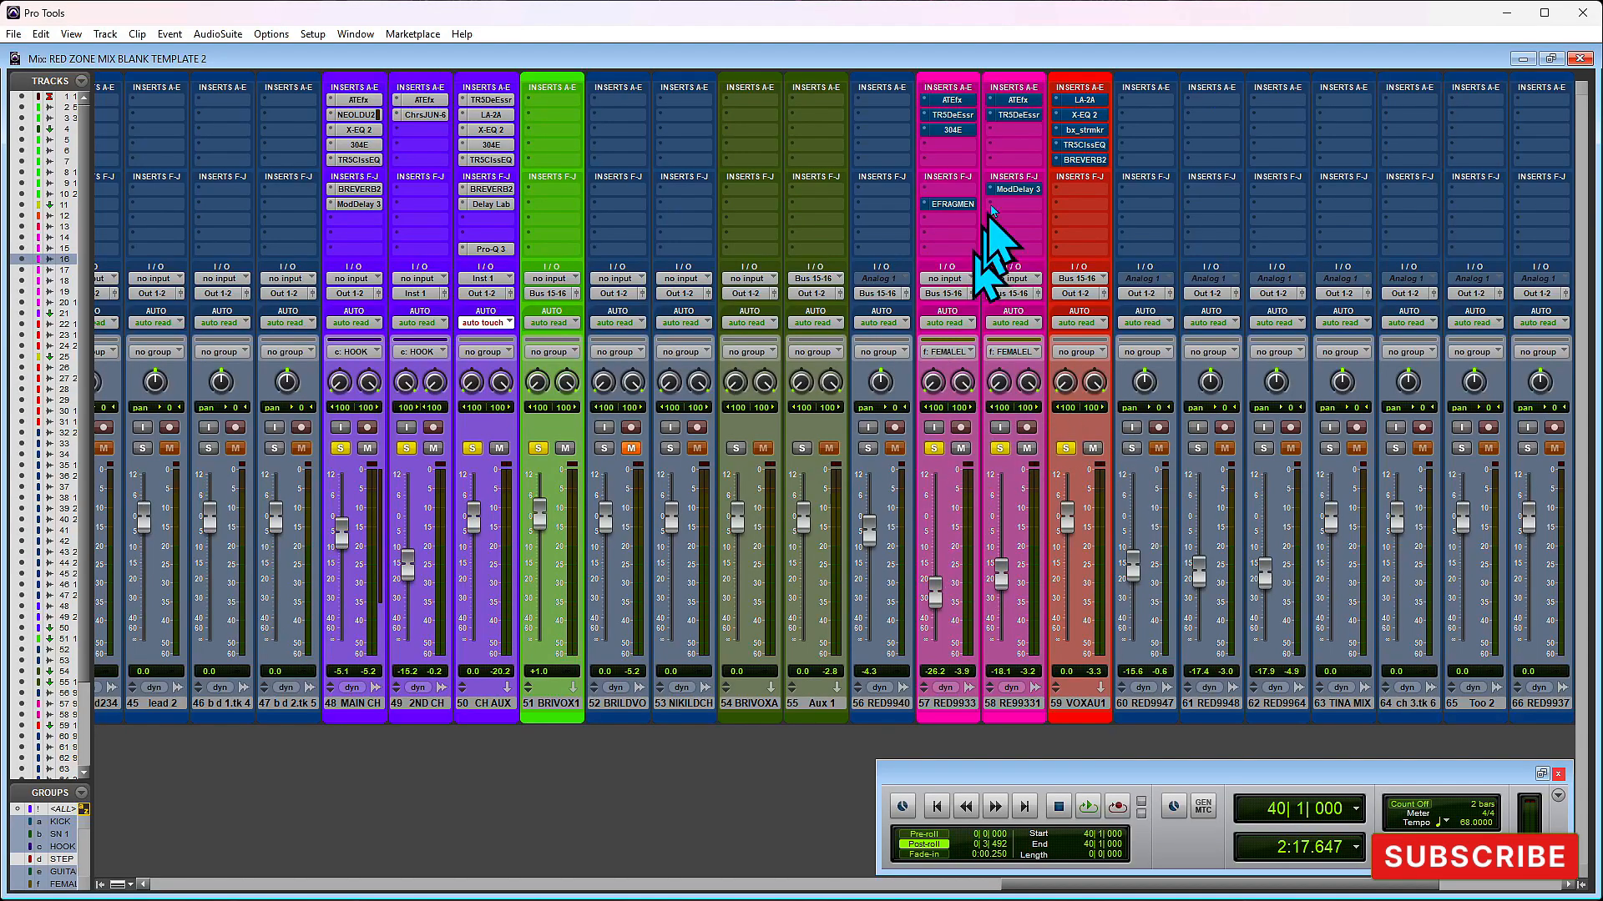
{"action": "left_click", "coordinate": [1010, 704]}
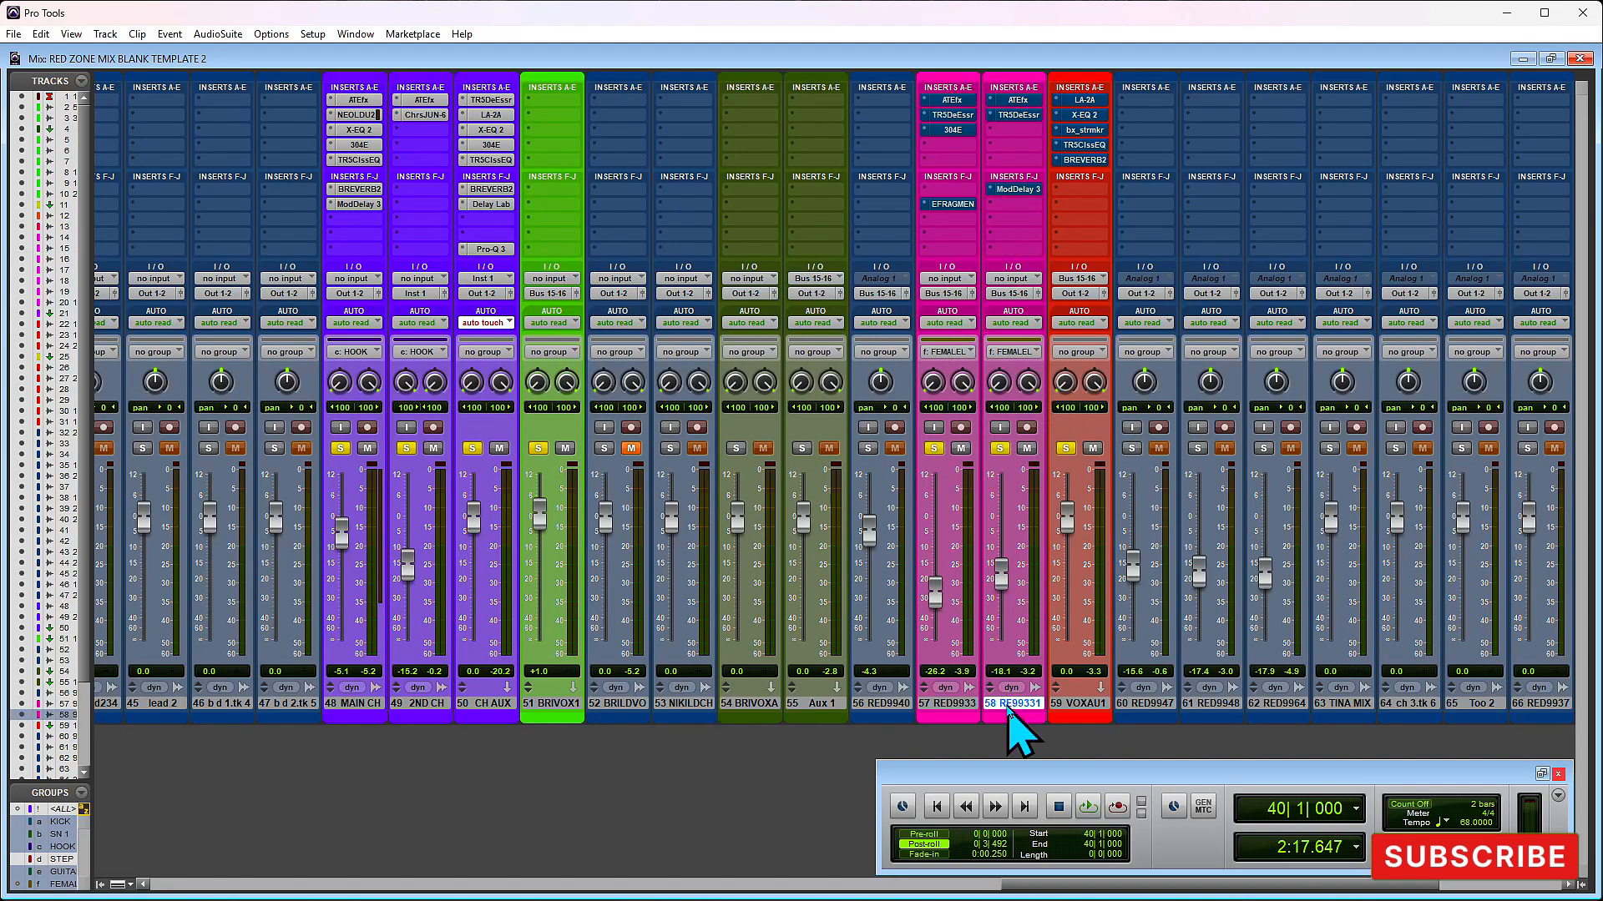
{"action": "left_click", "coordinate": [1017, 100]}
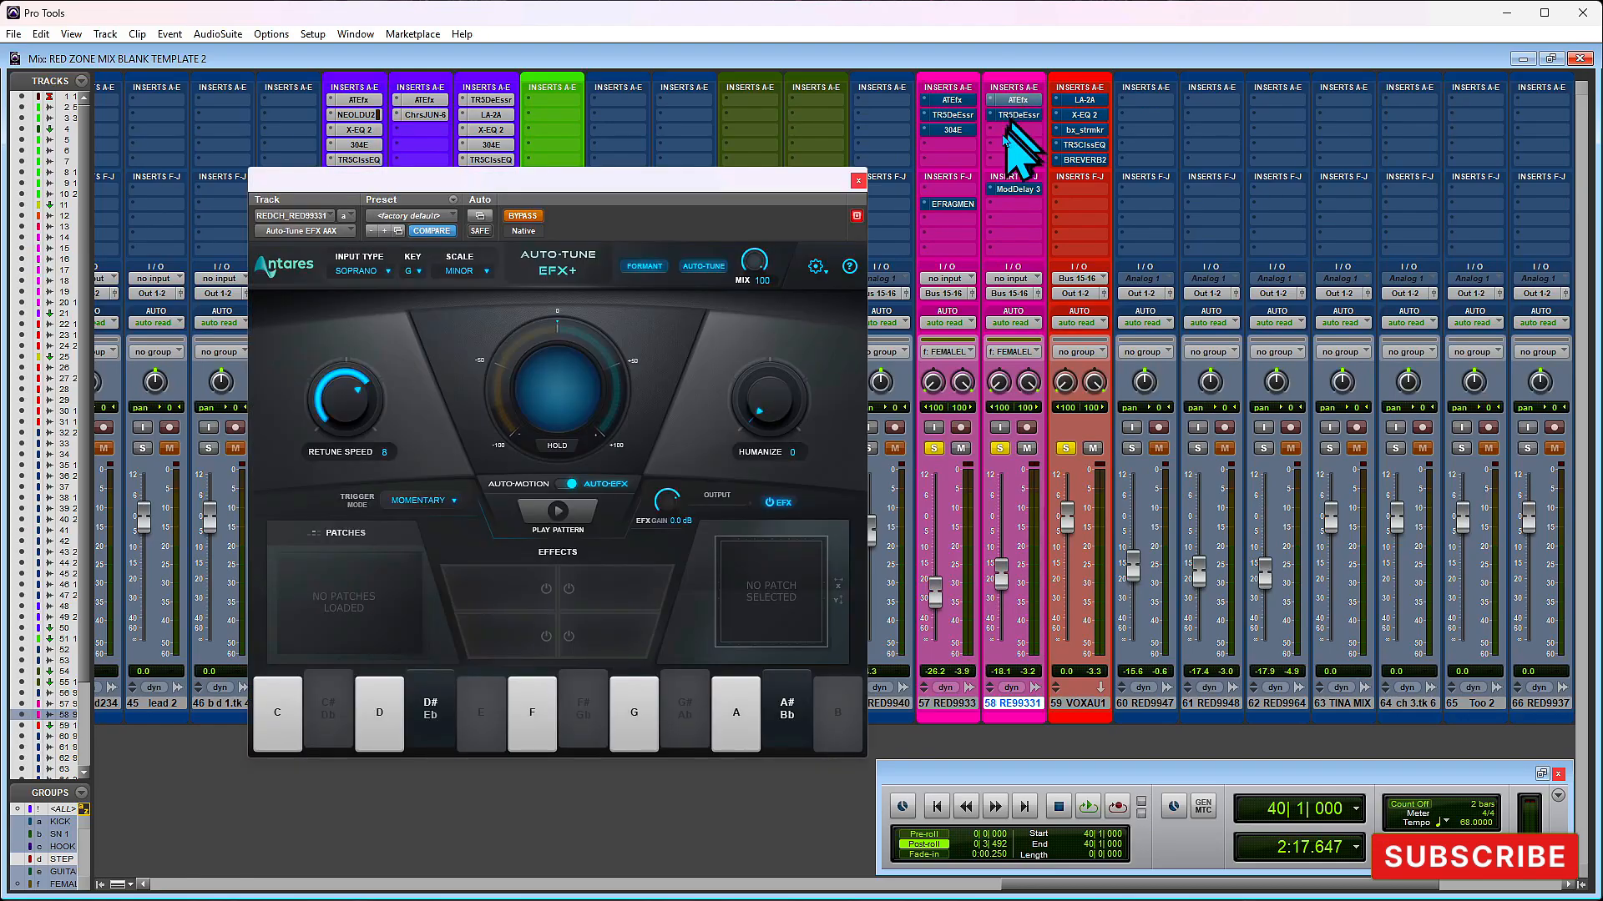
{"action": "left_click_drag", "start_coordinate": [809, 181], "coordinate": [841, 95]}
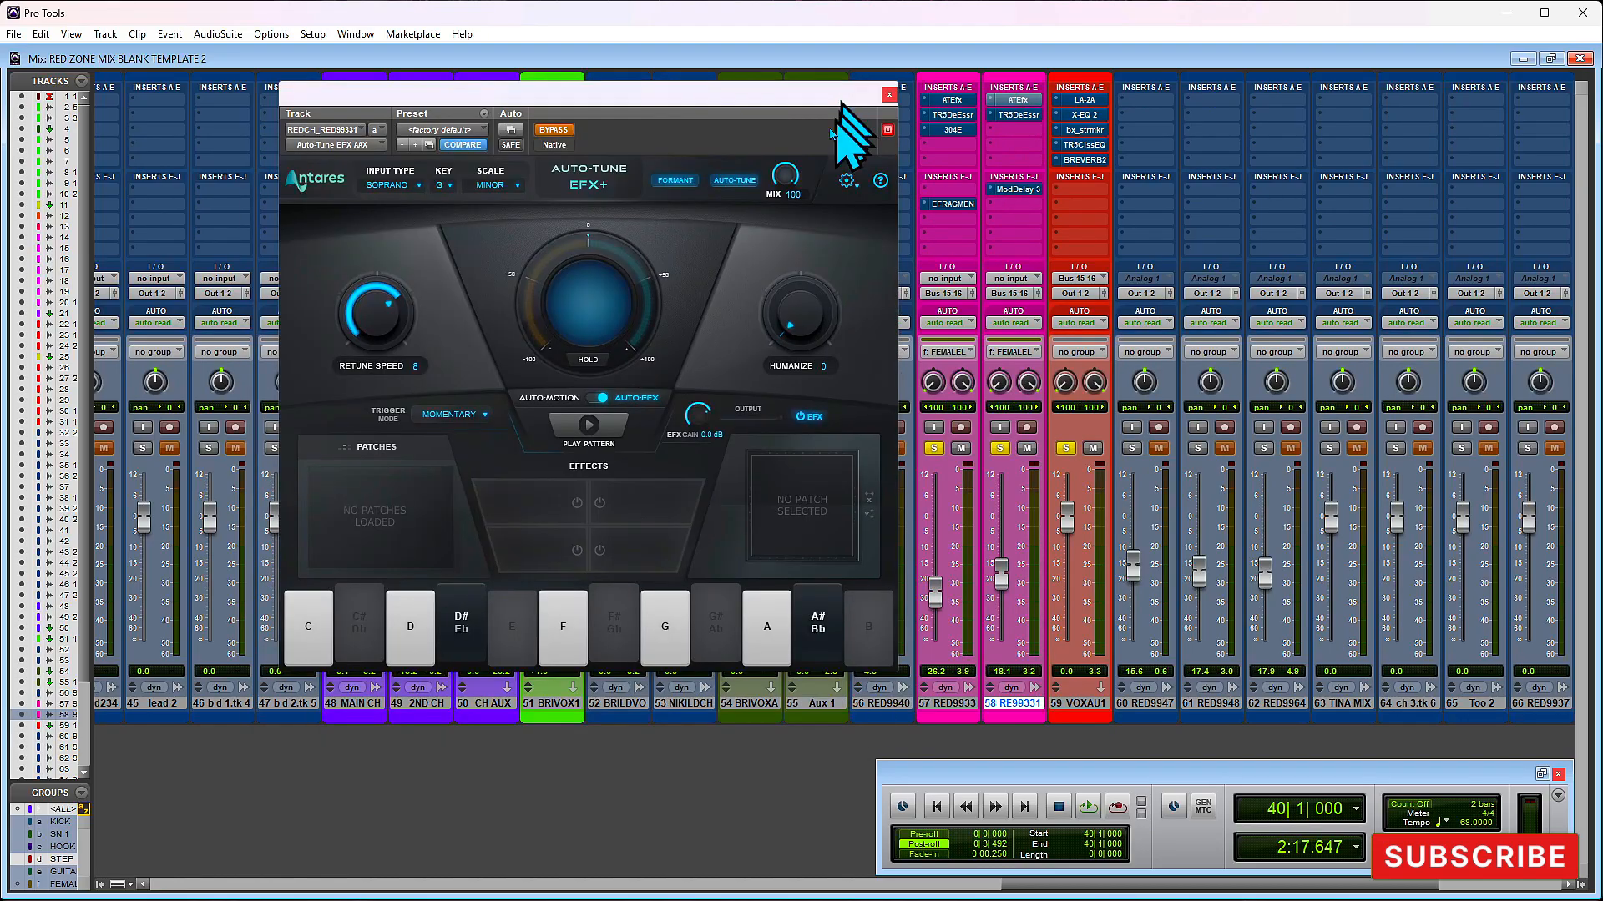
{"action": "left_click", "coordinate": [889, 93]}
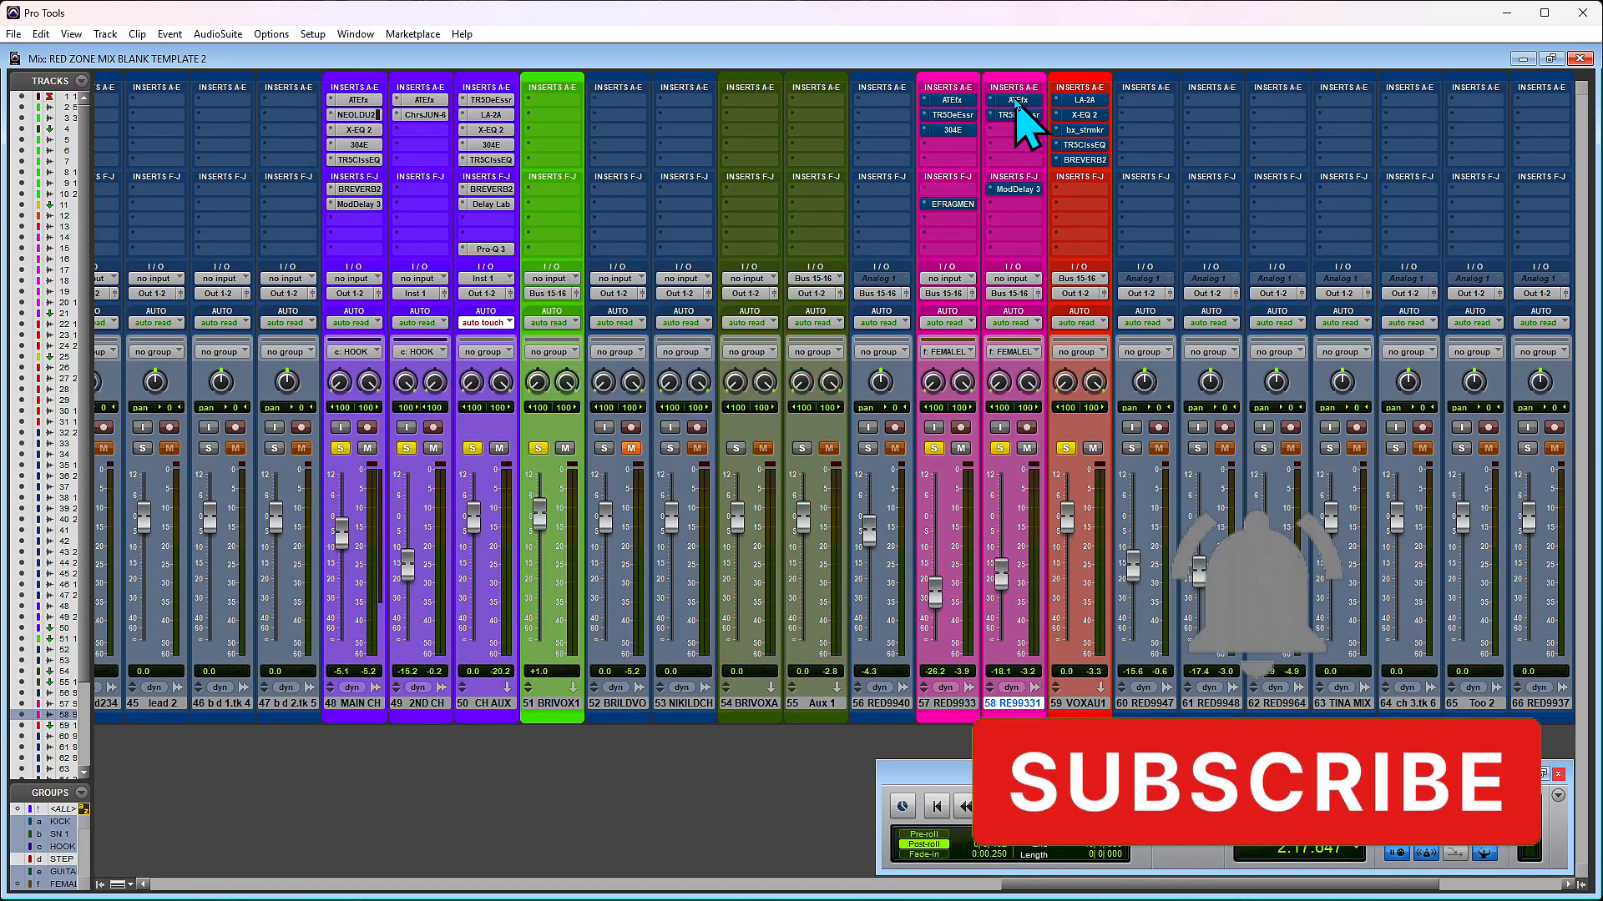
- Take Auto-Tune EFX+ out of bypass on the RE99331 track and unsolo the RED9933 track during playback
{"action": "left_click", "coordinate": [1016, 101]}
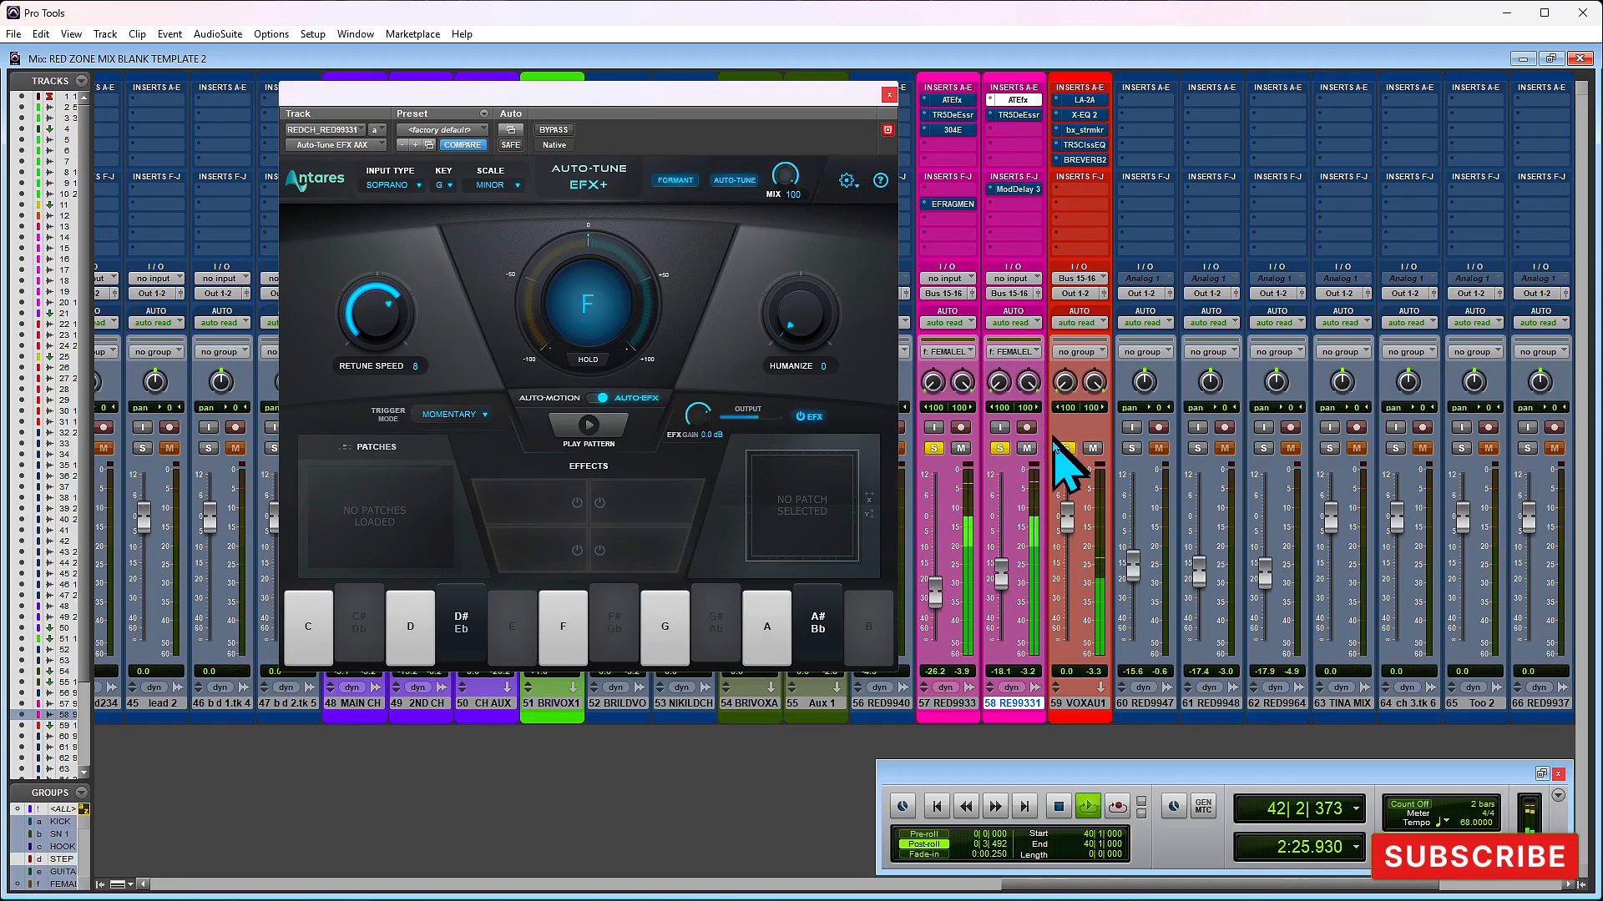
{"action": "left_click", "coordinate": [935, 449]}
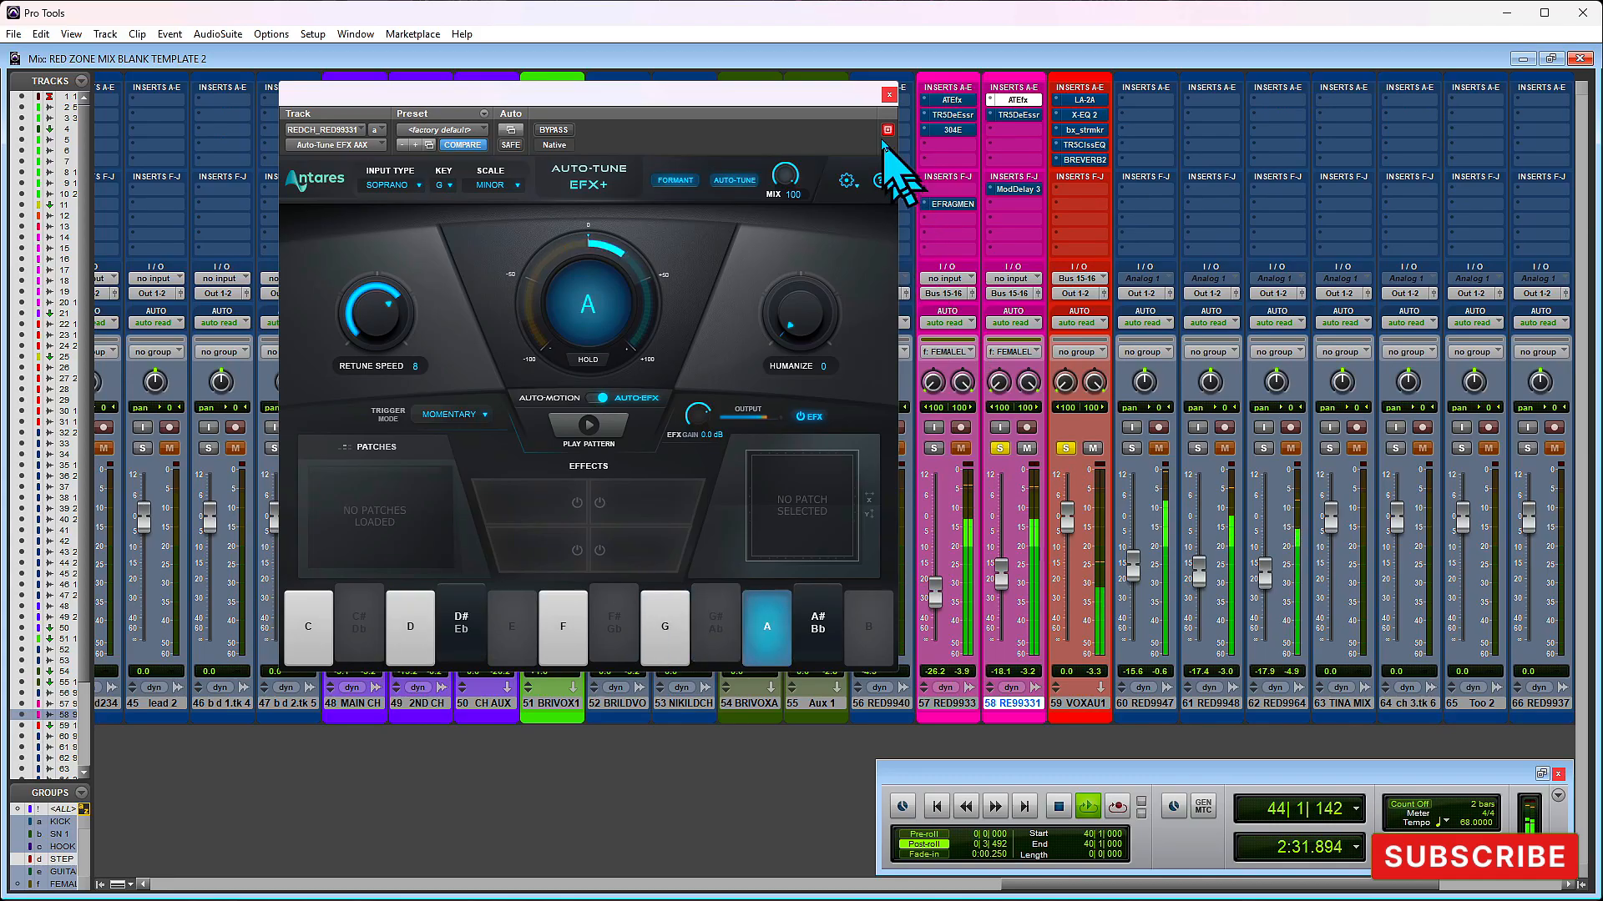
{"action": "key", "text": "space"}
{"action": "left_click", "coordinate": [889, 94]}
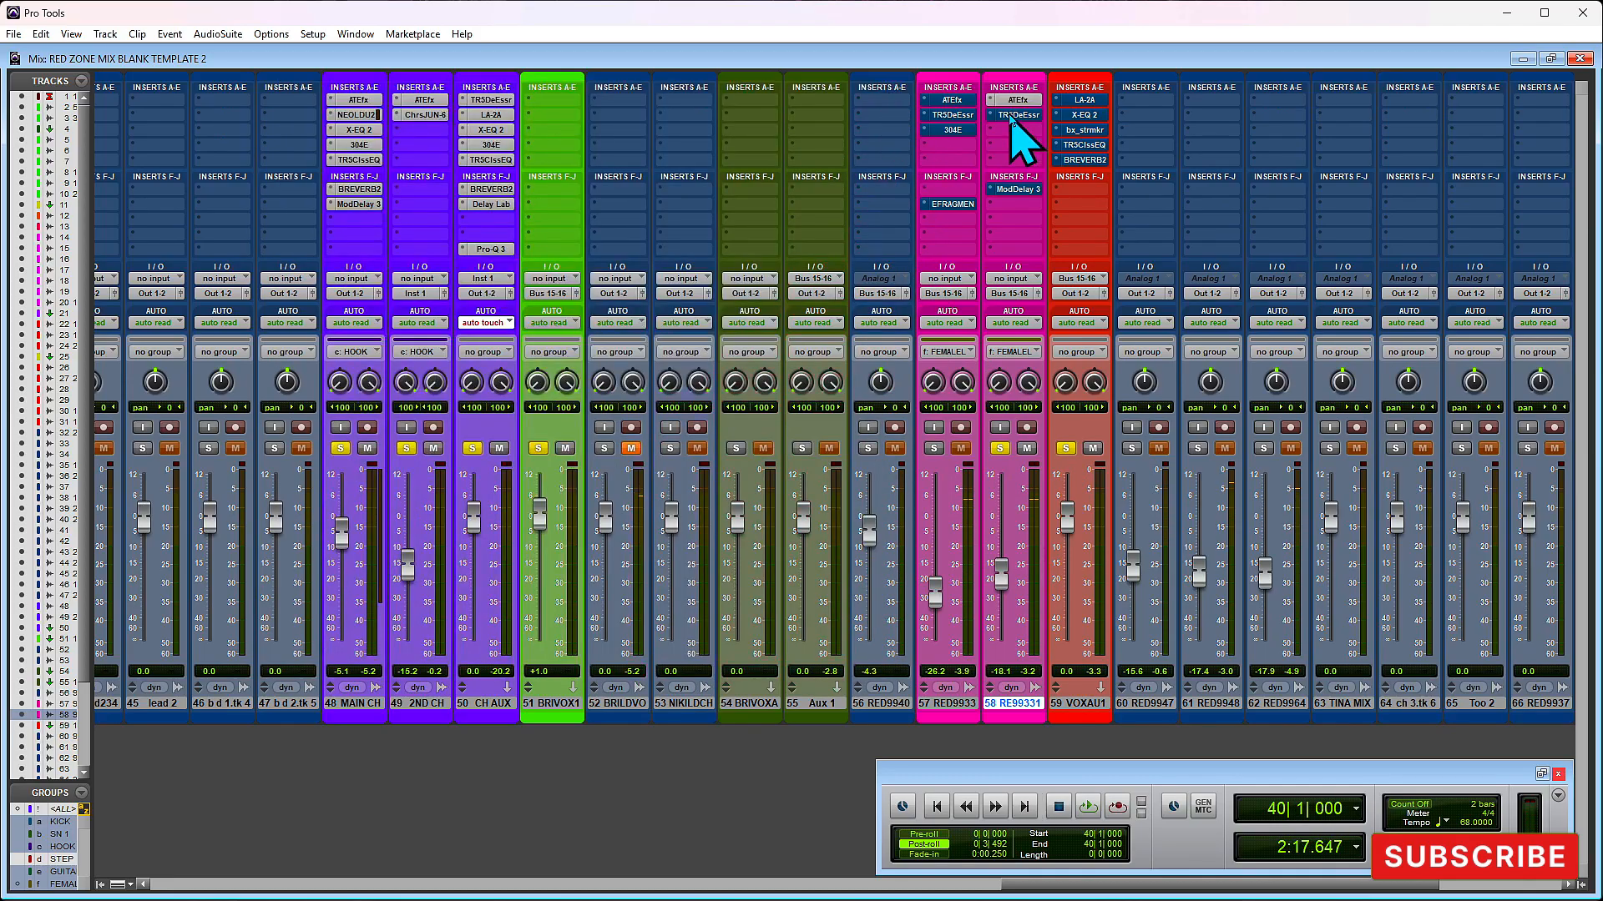
- Take the T-RackS De-Esser on the RE99331 track out of bypass and audition it
{"action": "left_click", "coordinate": [1011, 115]}
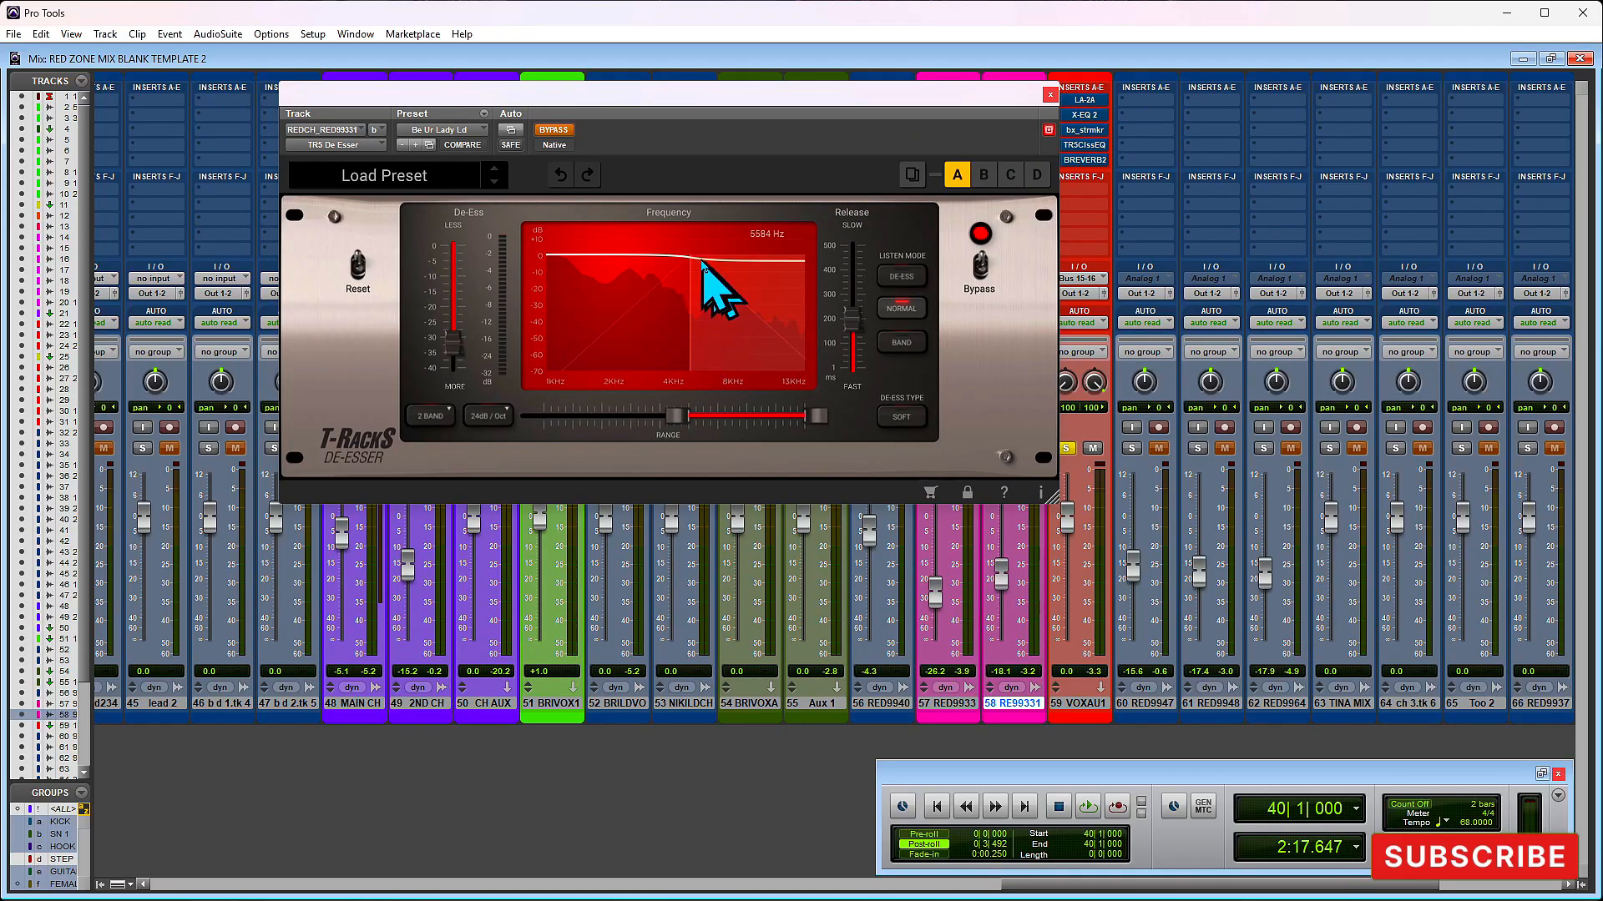
{"action": "left_click", "coordinate": [554, 134]}
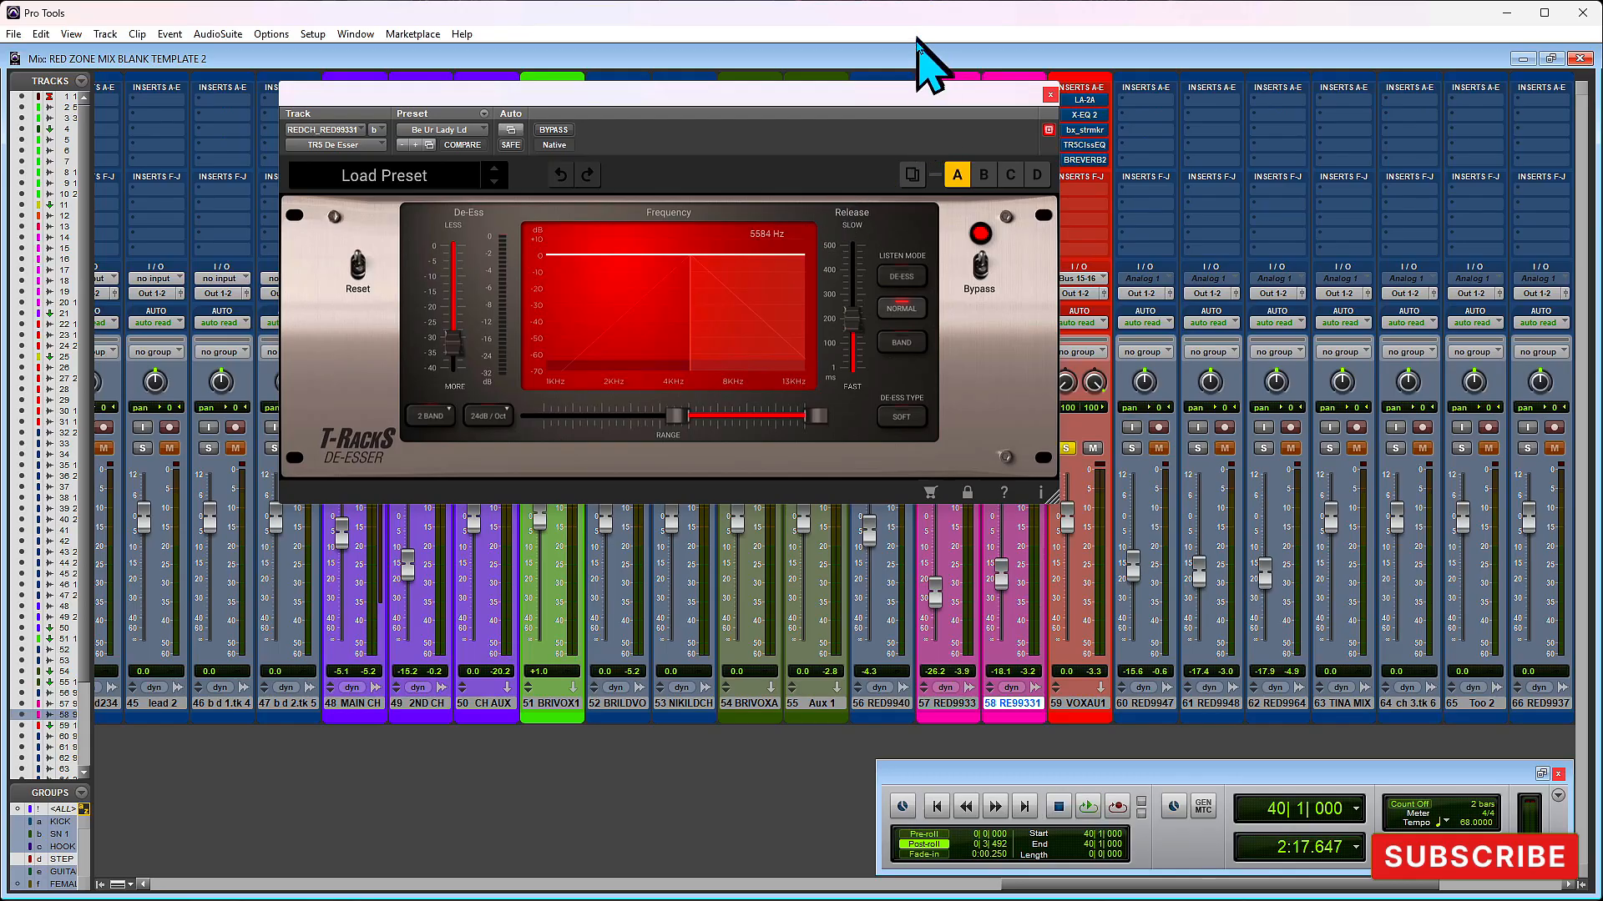
{"action": "key", "text": "space"}
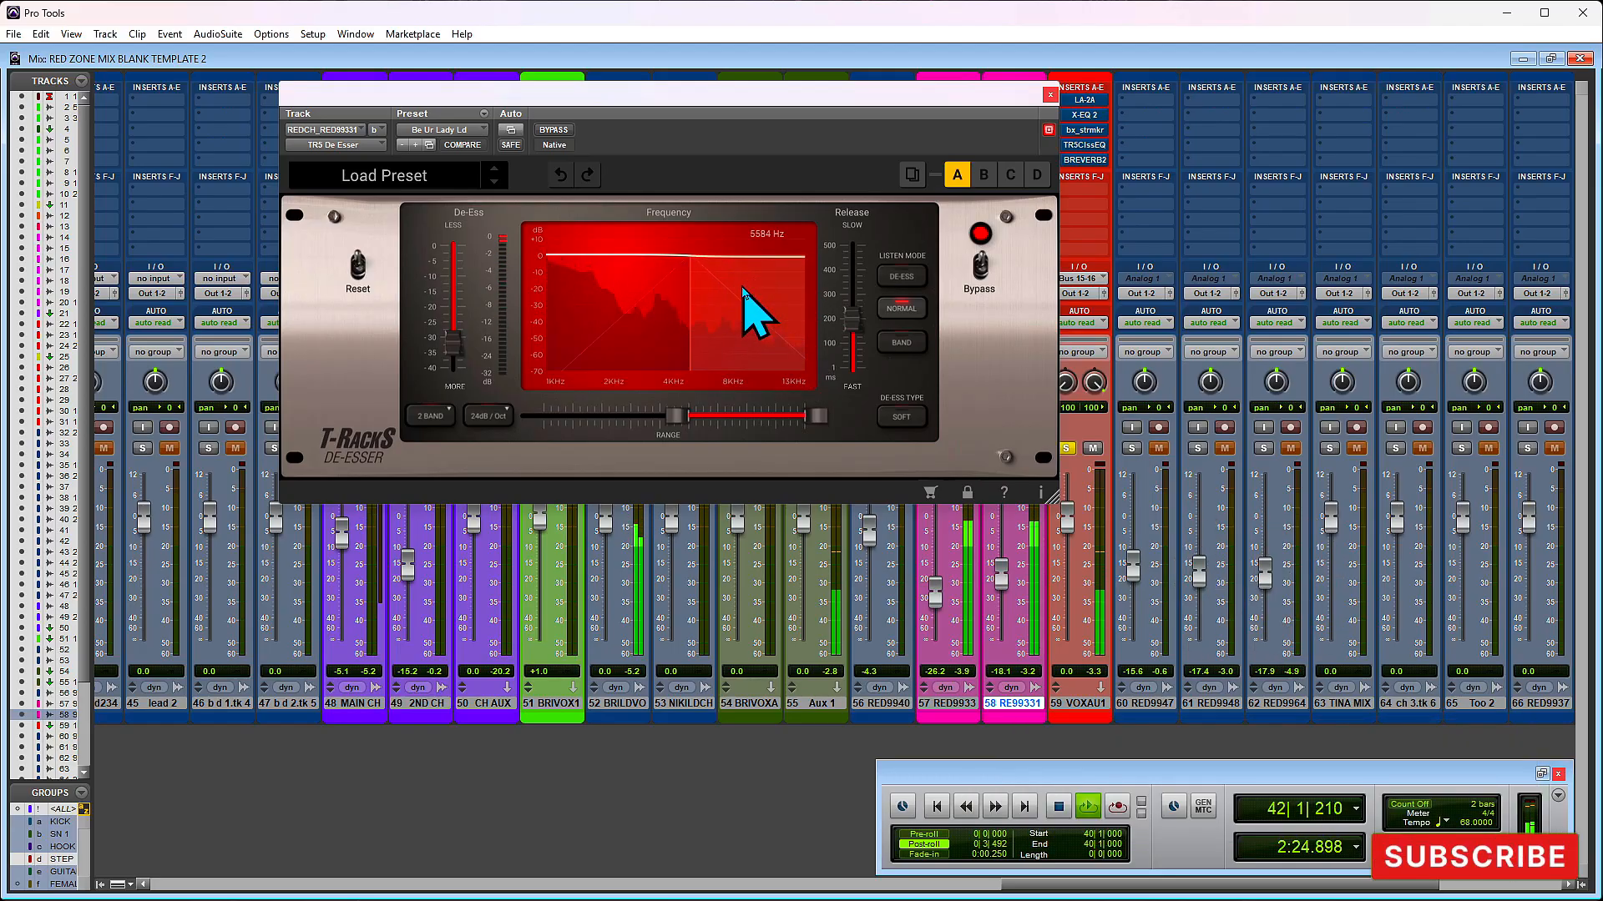
{"action": "left_click", "coordinate": [1051, 94]}
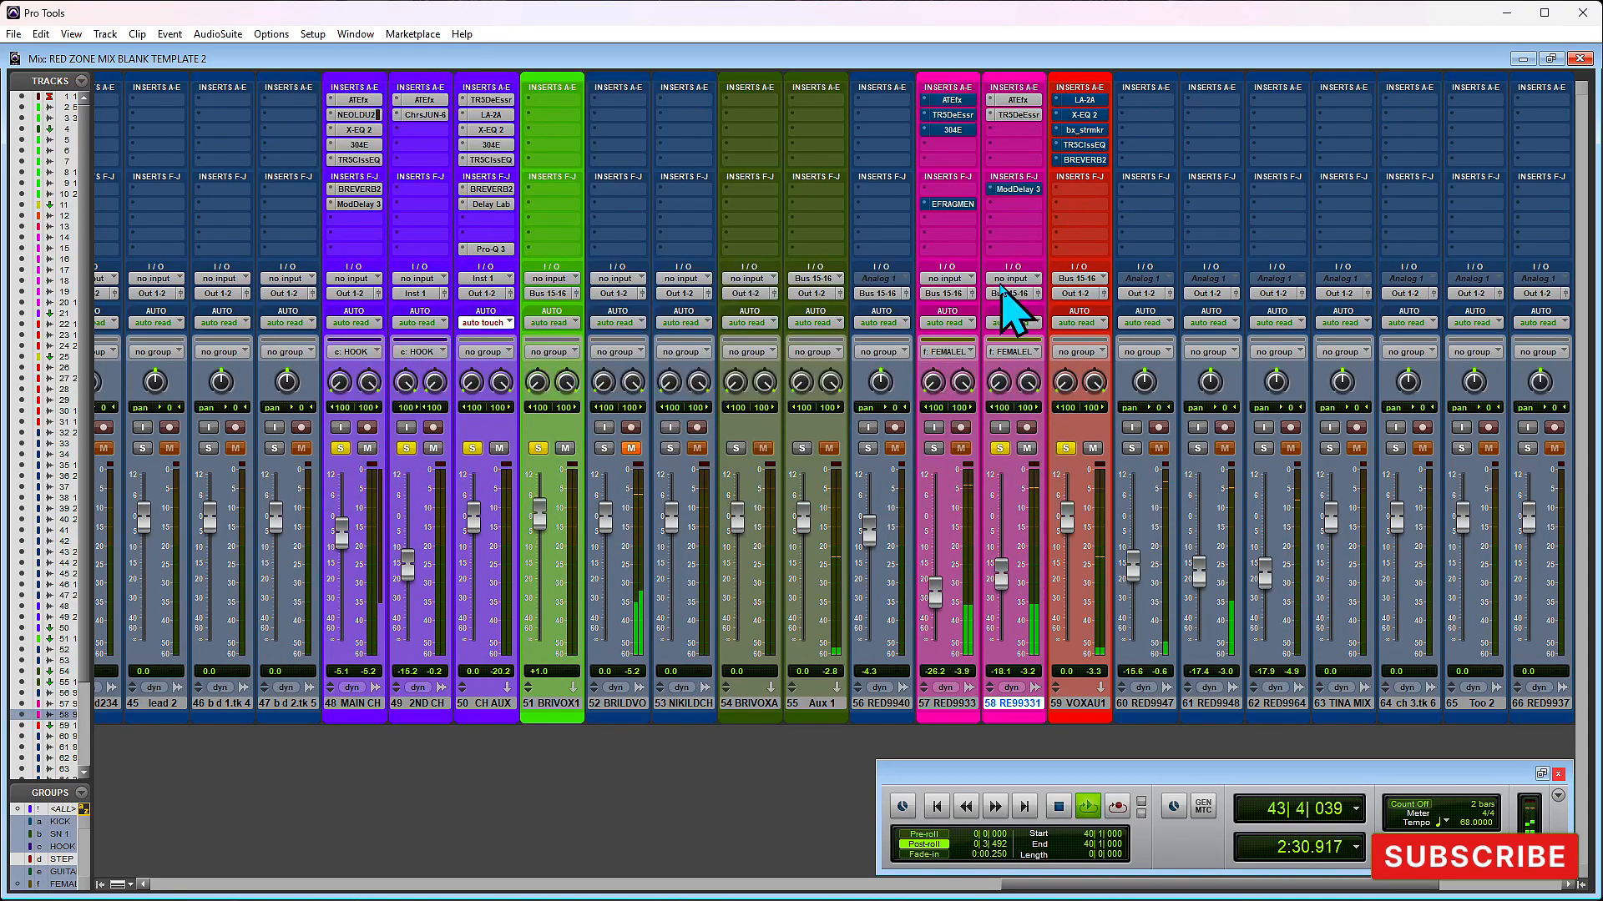
{"action": "key", "text": "space"}
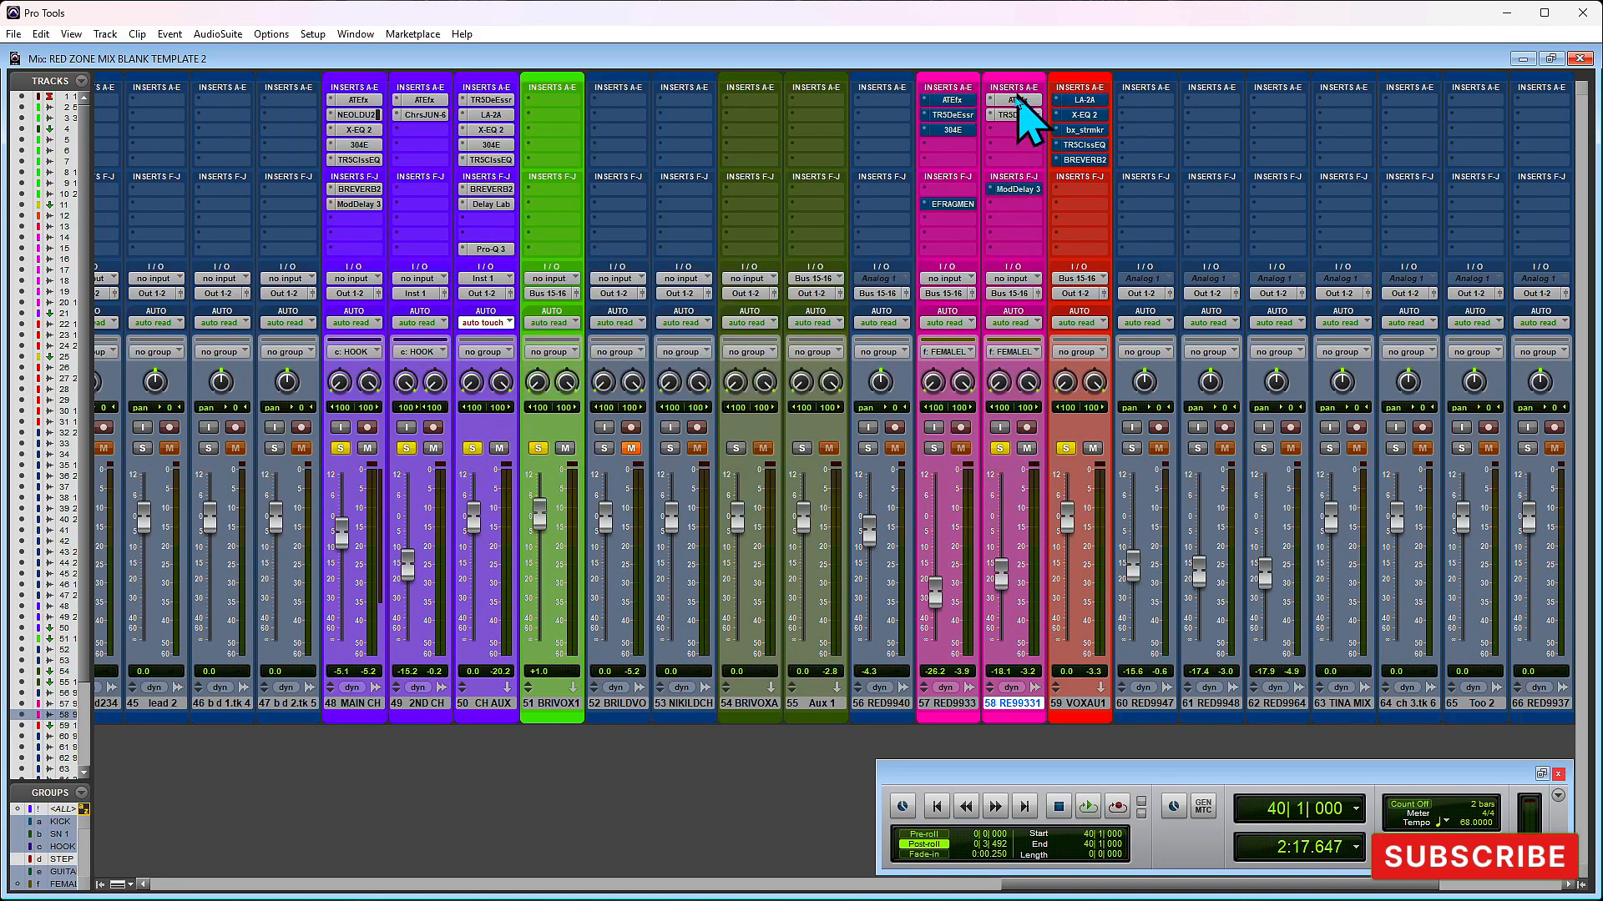
- Inspect the LA-2A compressor on the VOX AUX 1 track and browse its presets around Present Female Vox
{"action": "left_click", "coordinate": [1083, 100]}
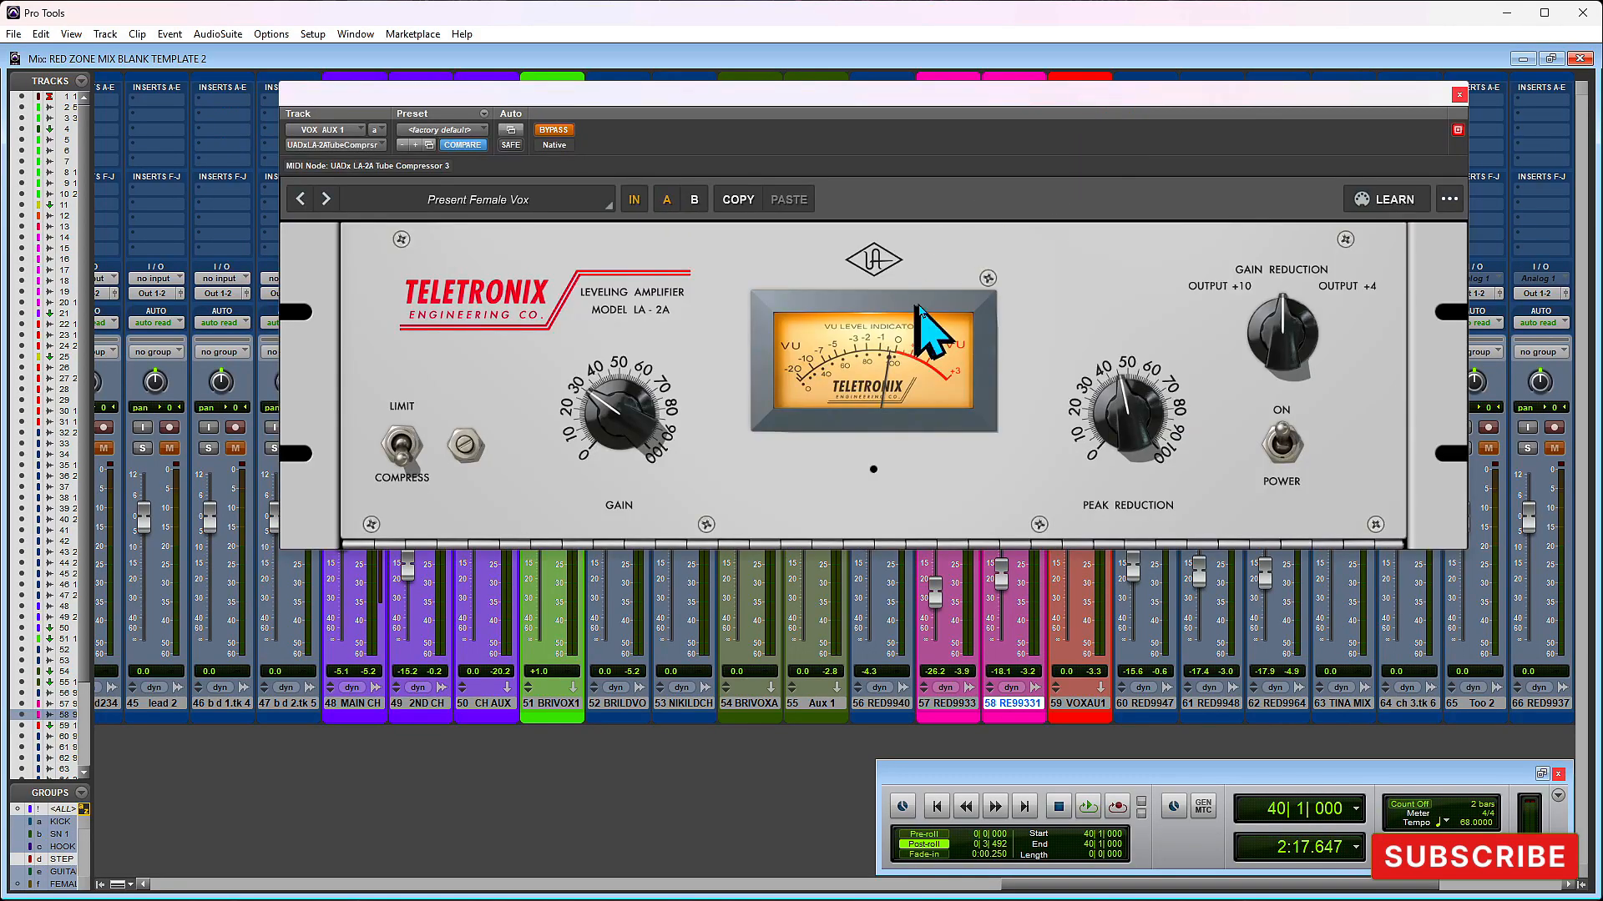
{"action": "left_click", "coordinate": [492, 200]}
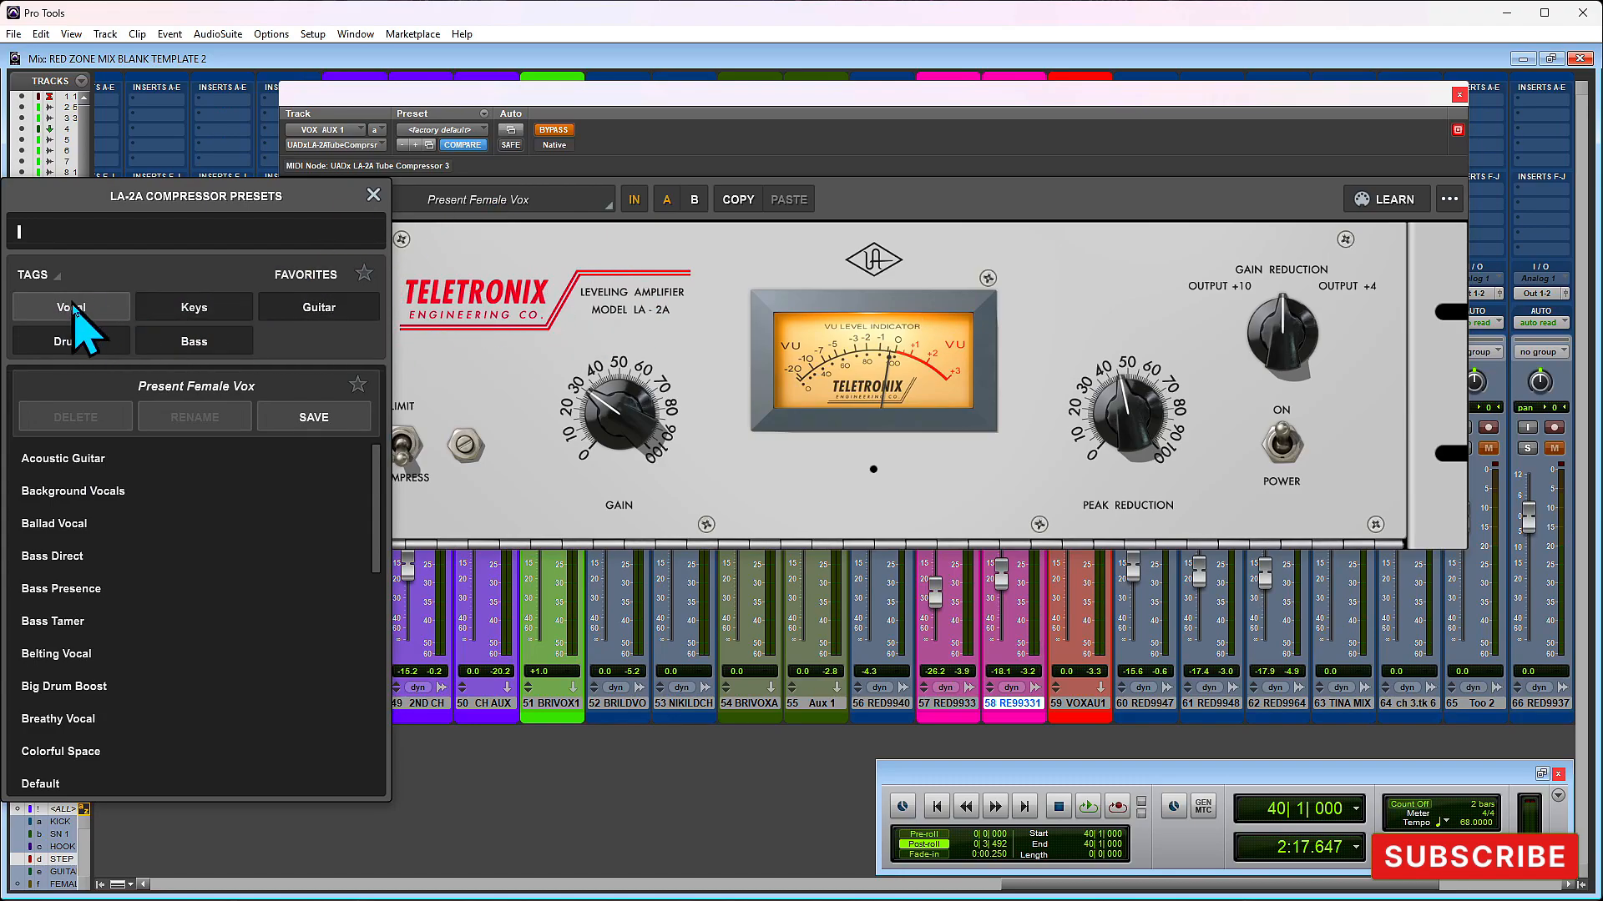
{"action": "scroll", "coordinate": [108, 626], "scroll_direction": "down", "scroll_amount": 2}
{"action": "scroll", "coordinate": [113, 630], "scroll_direction": "down", "scroll_amount": 4}
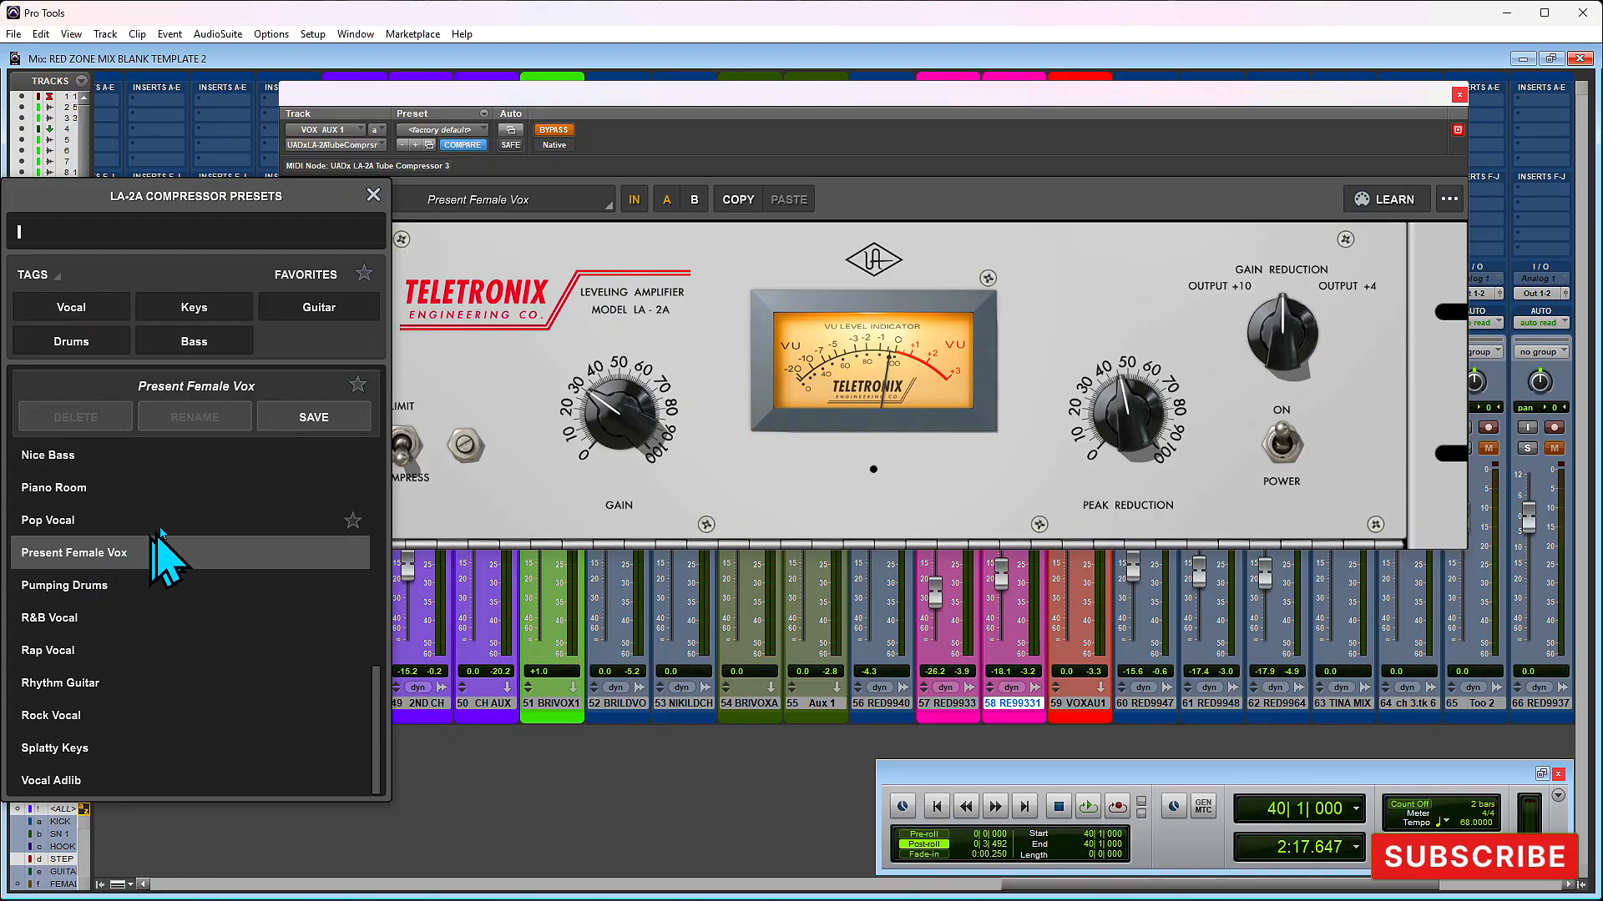
{"action": "left_click", "coordinate": [373, 195]}
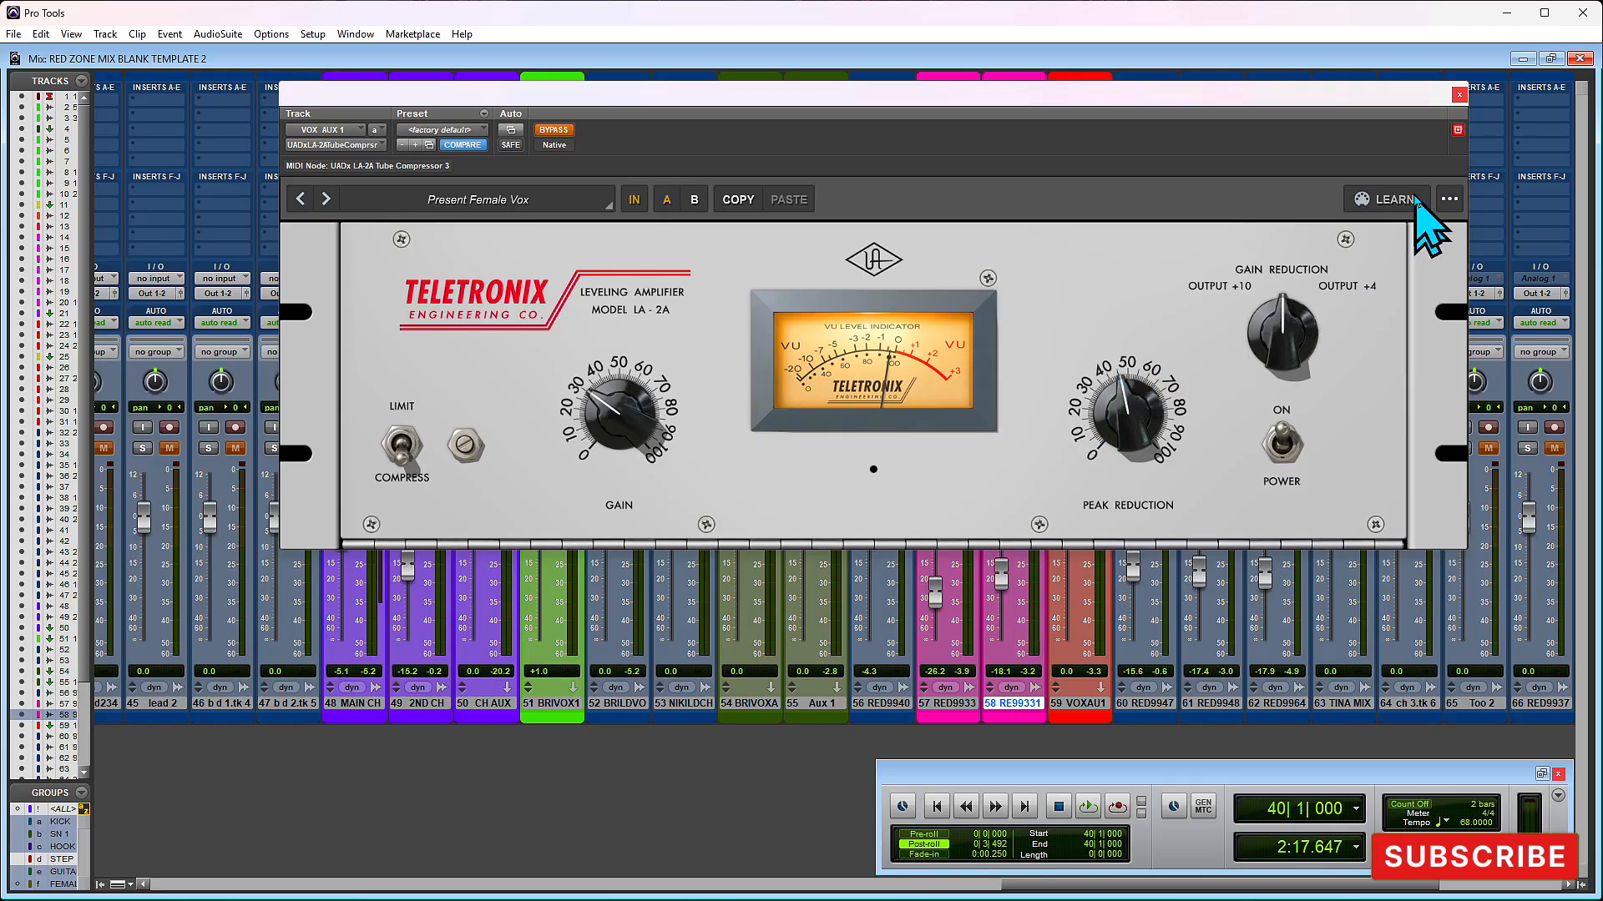
{"action": "left_click", "coordinate": [1457, 96]}
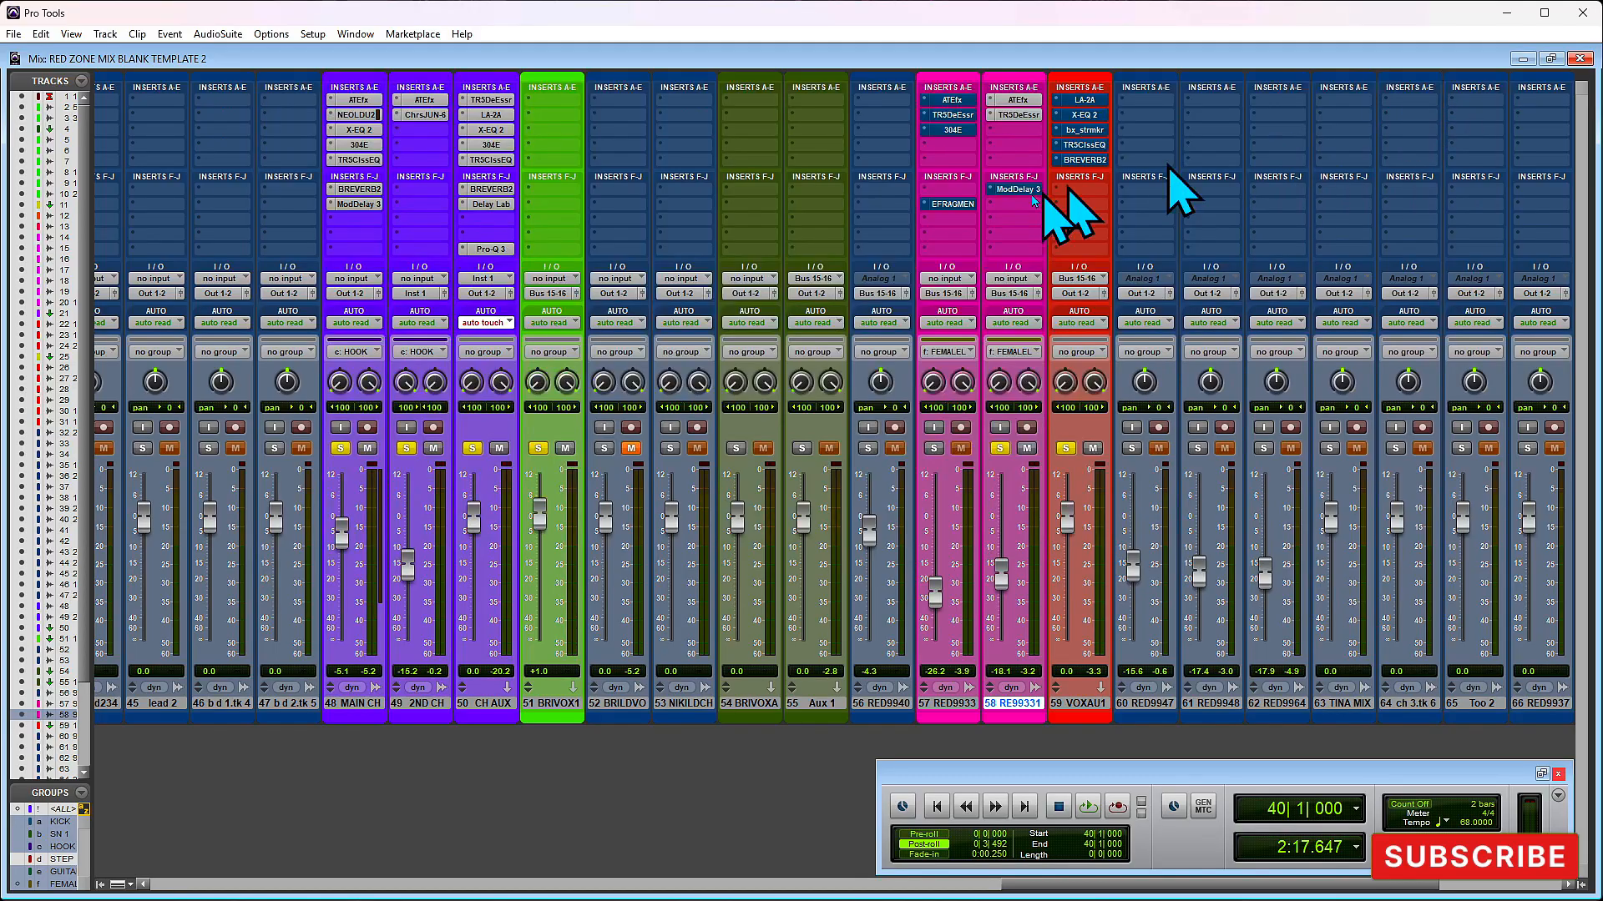
- Play the section and switch the LA-2A on VOX AUX 1 between bypassed and active, leaving it active
{"action": "key", "text": "space"}
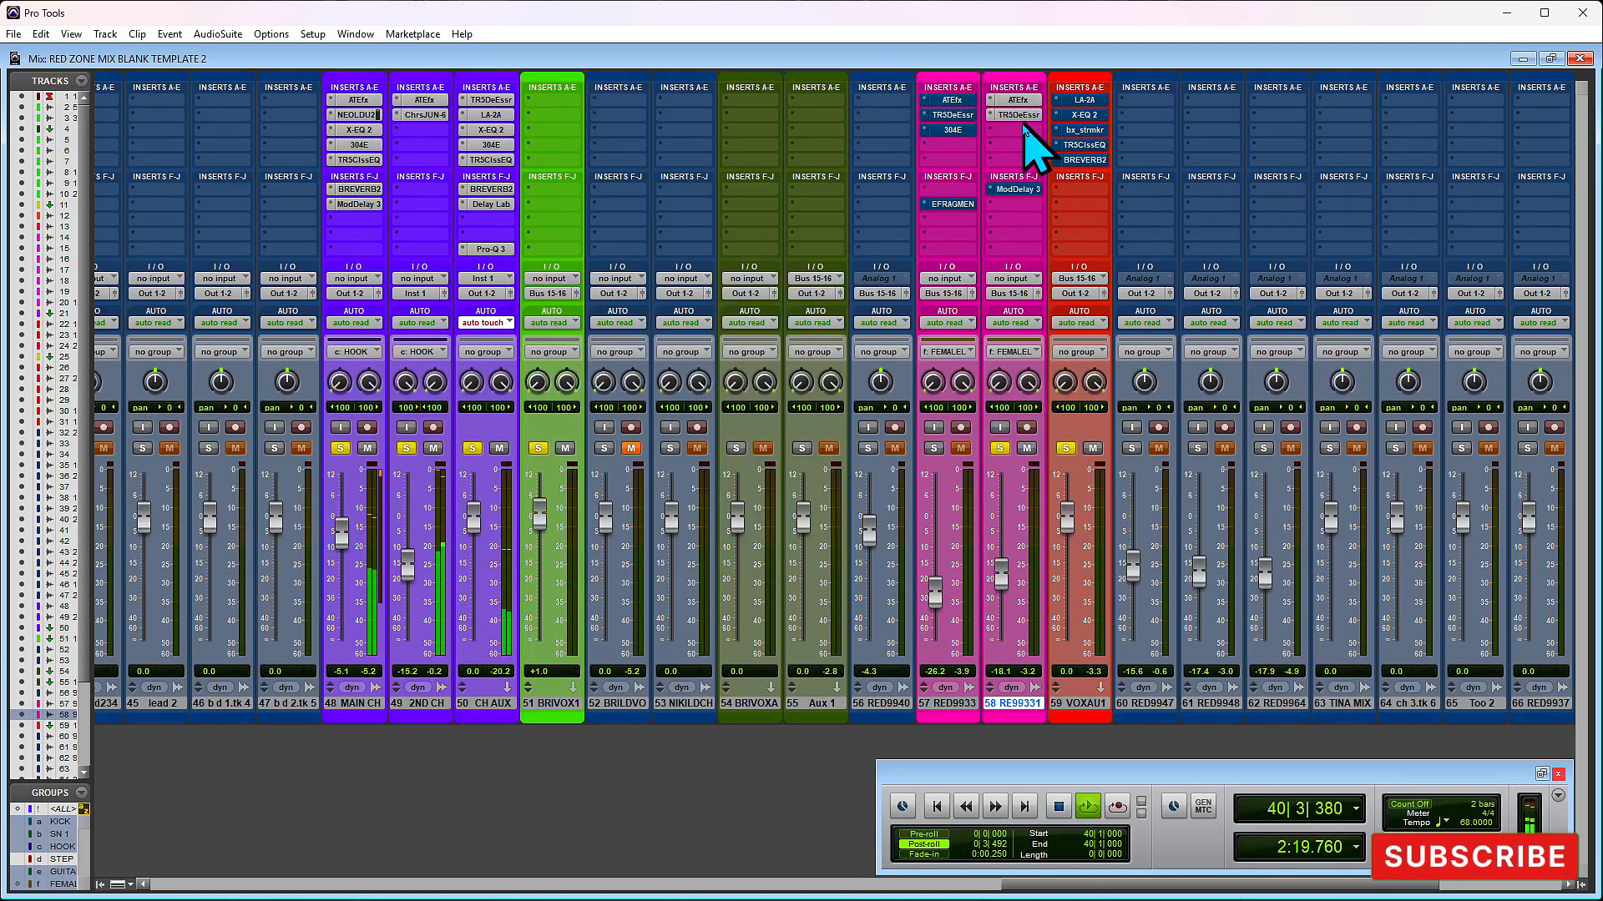
{"action": "left_click", "coordinate": [1083, 100]}
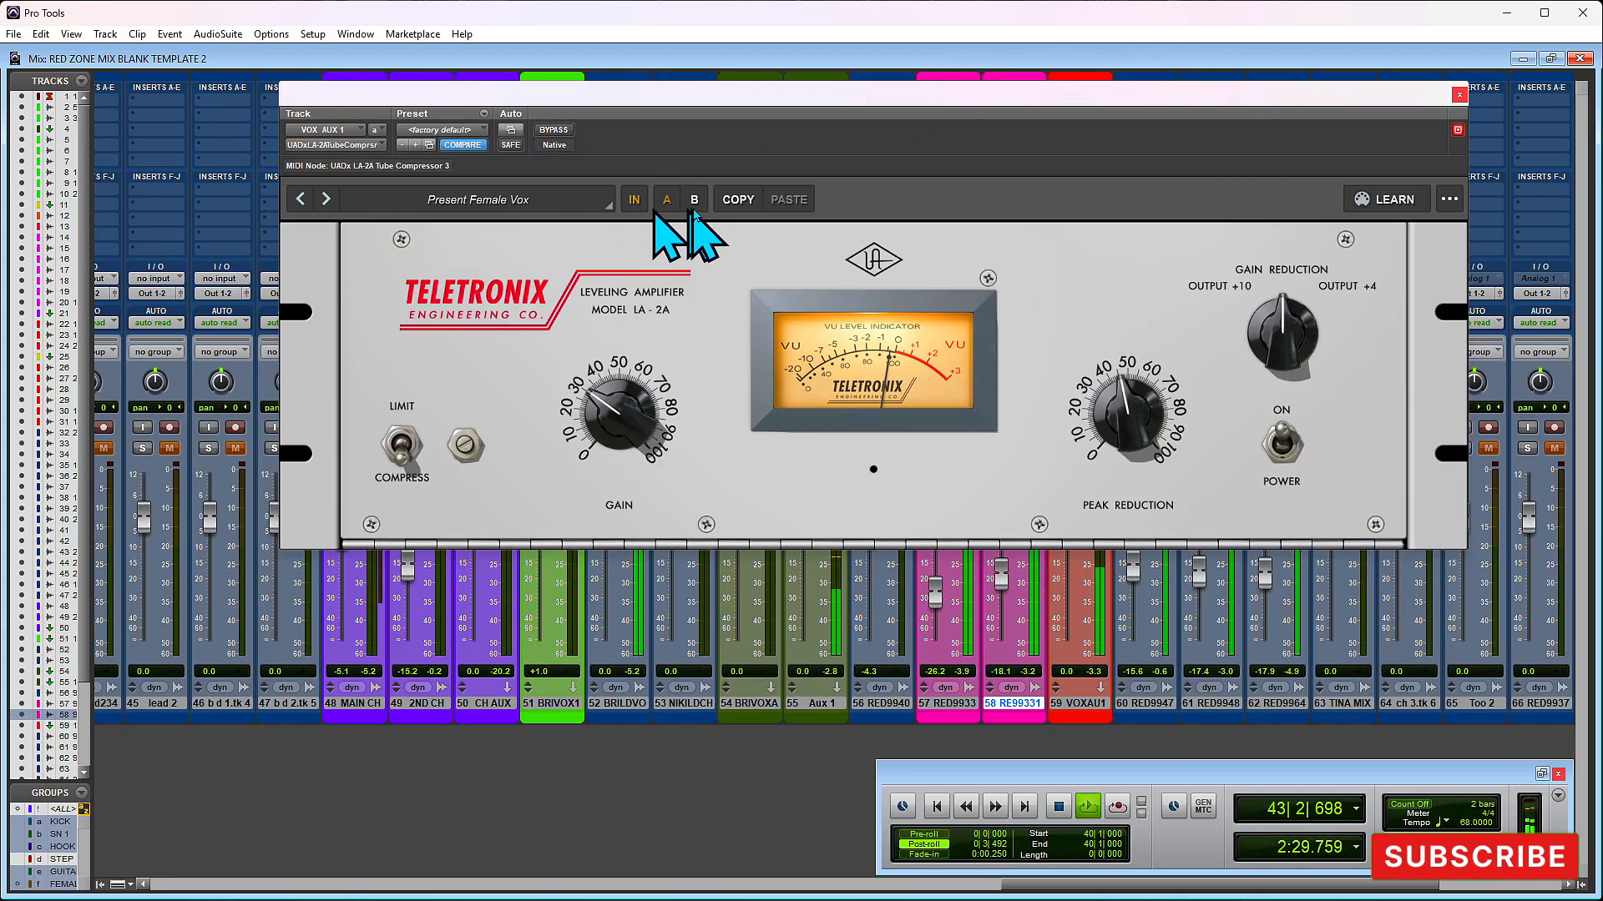
{"action": "left_click", "coordinate": [1455, 90]}
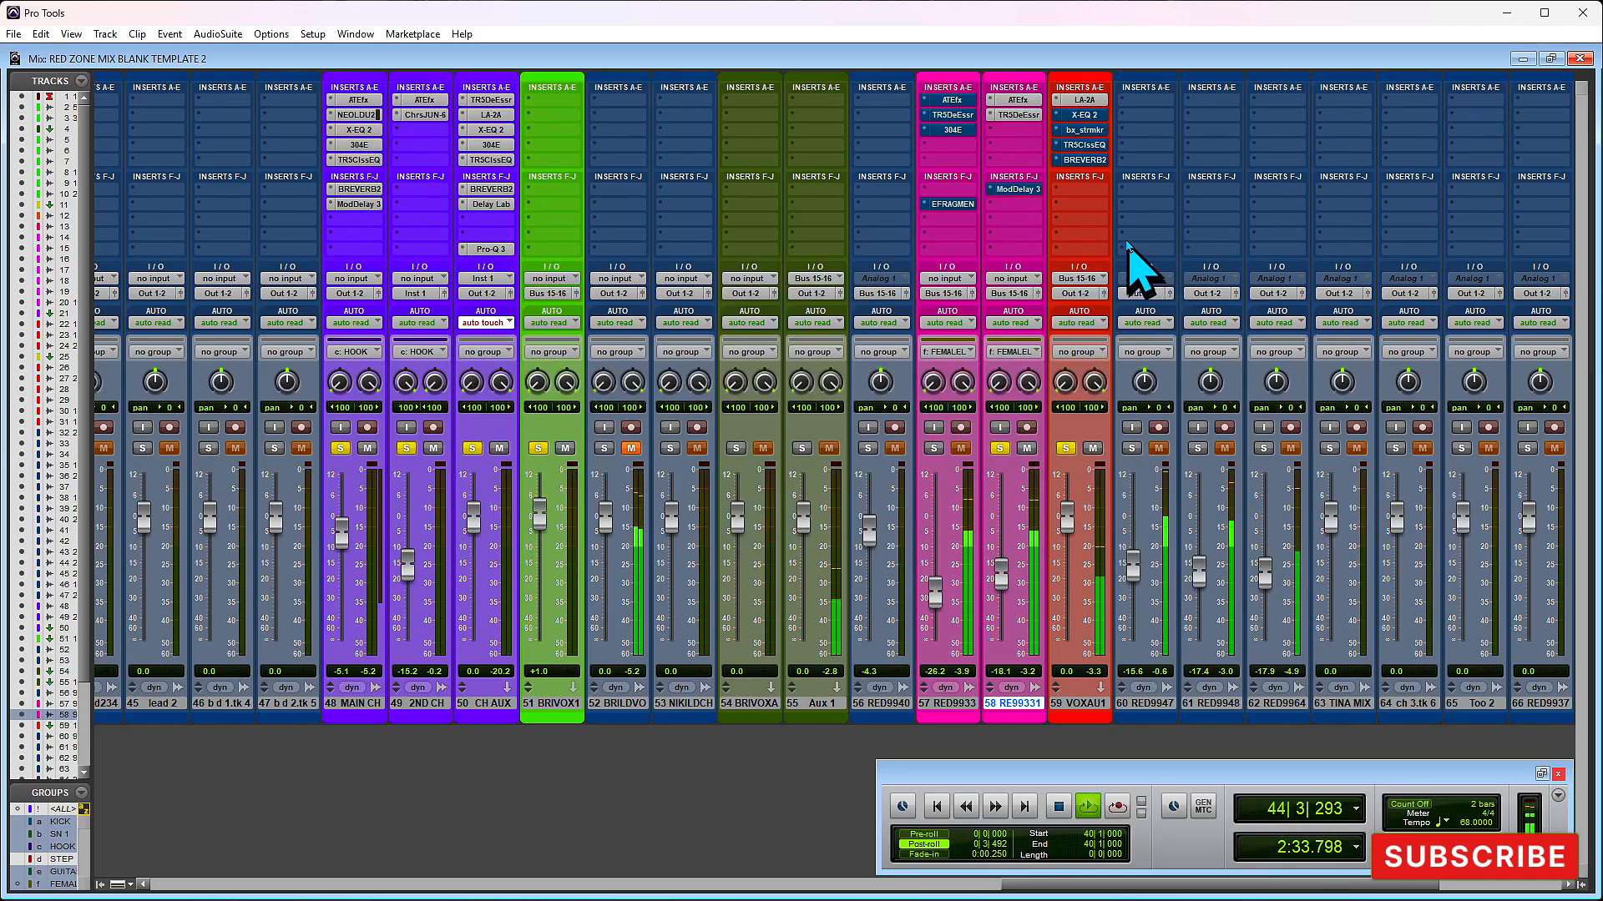
{"action": "left_click", "coordinate": [1079, 101]}
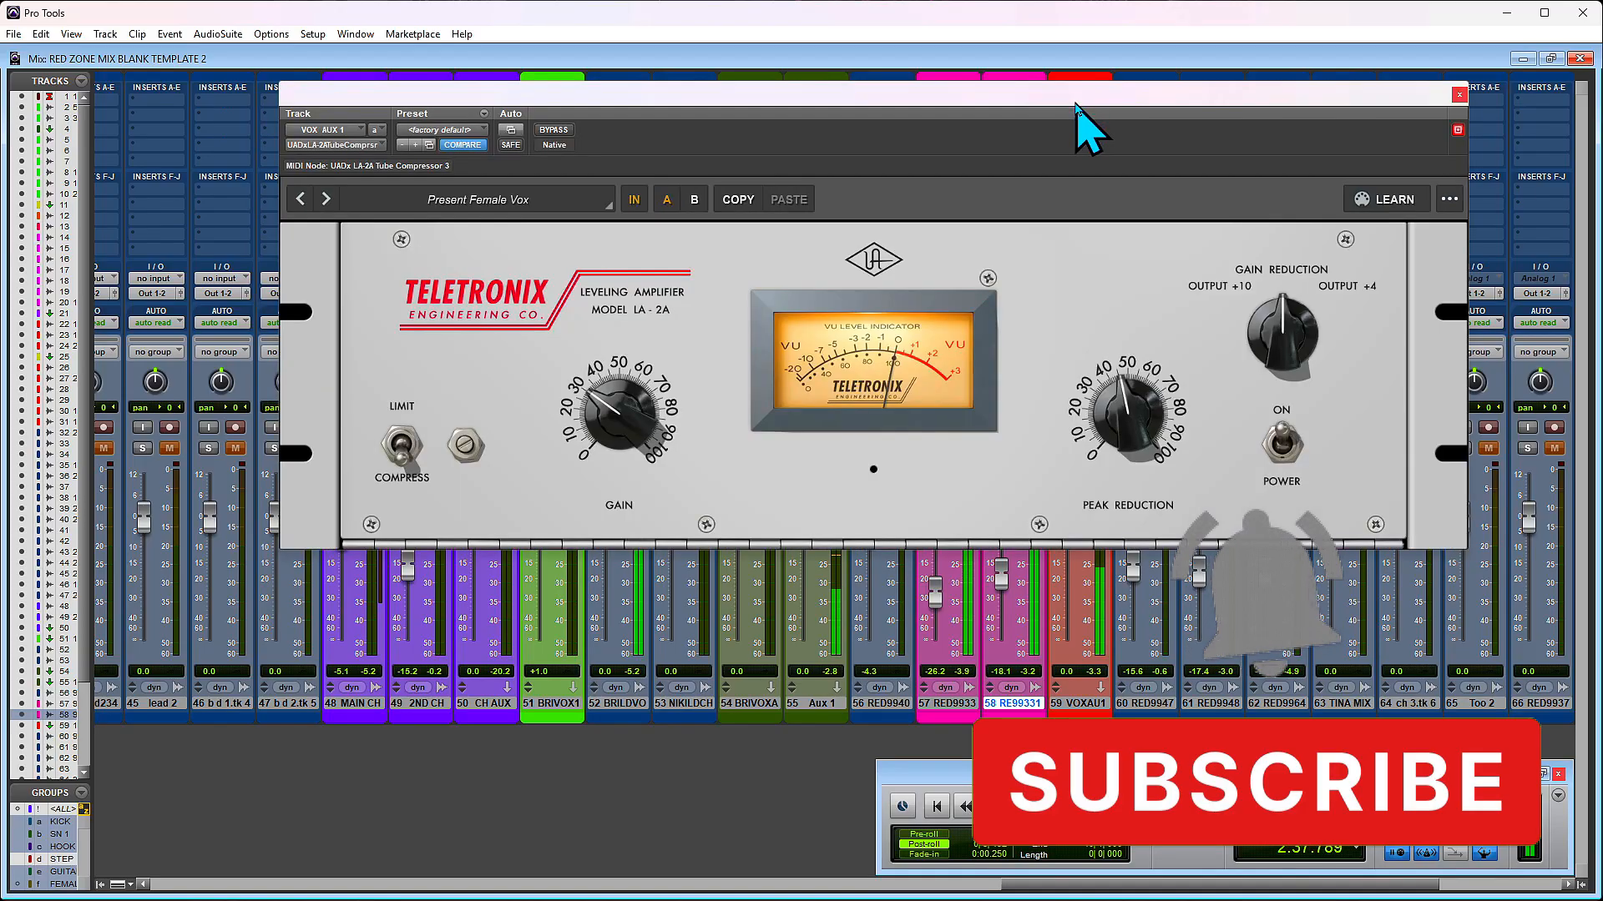
{"action": "left_click", "coordinate": [553, 130]}
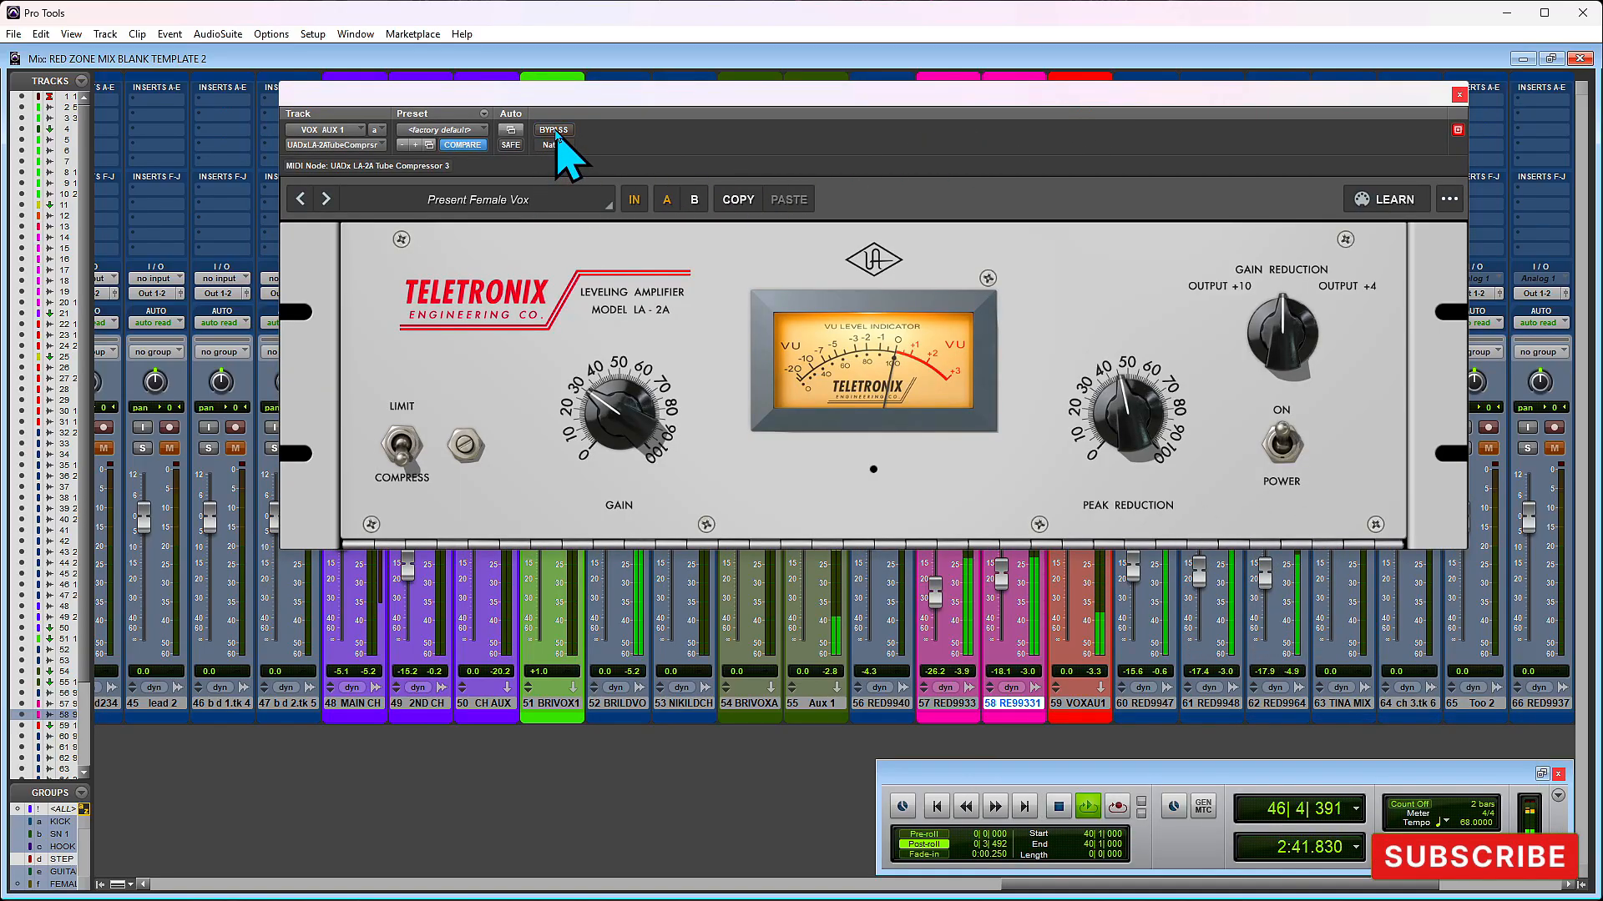
{"action": "left_click", "coordinate": [1458, 96]}
{"action": "key", "text": "space"}
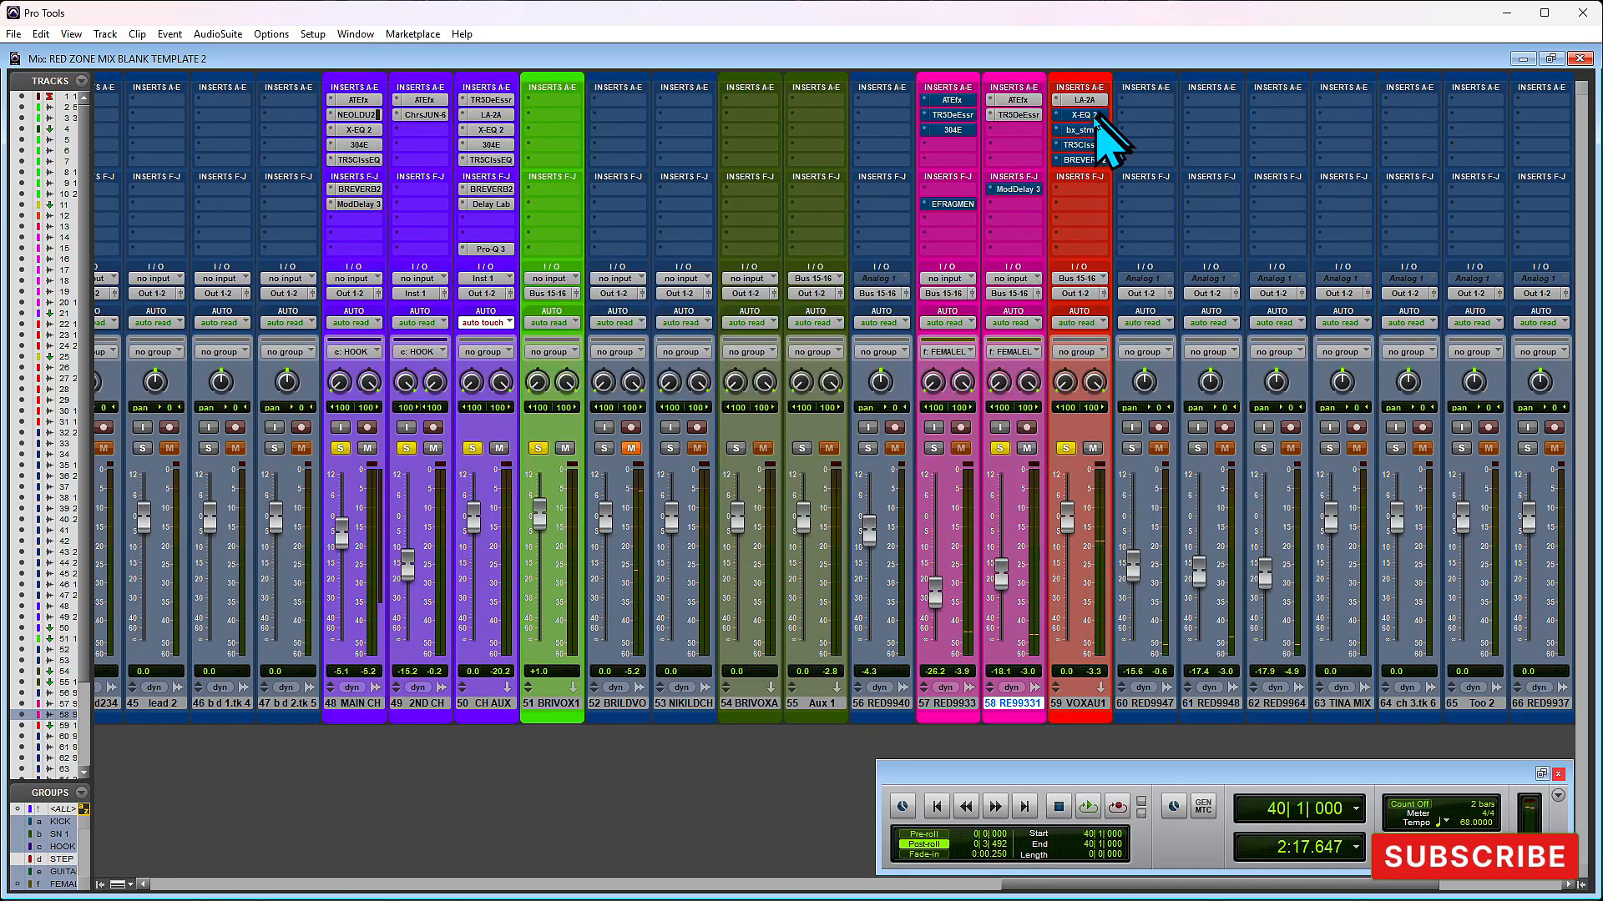
- Examine the high-frequency and low-mid boosts in the X-EQ 2 equalizer on VOX AUX 1
{"action": "left_click", "coordinate": [1085, 115]}
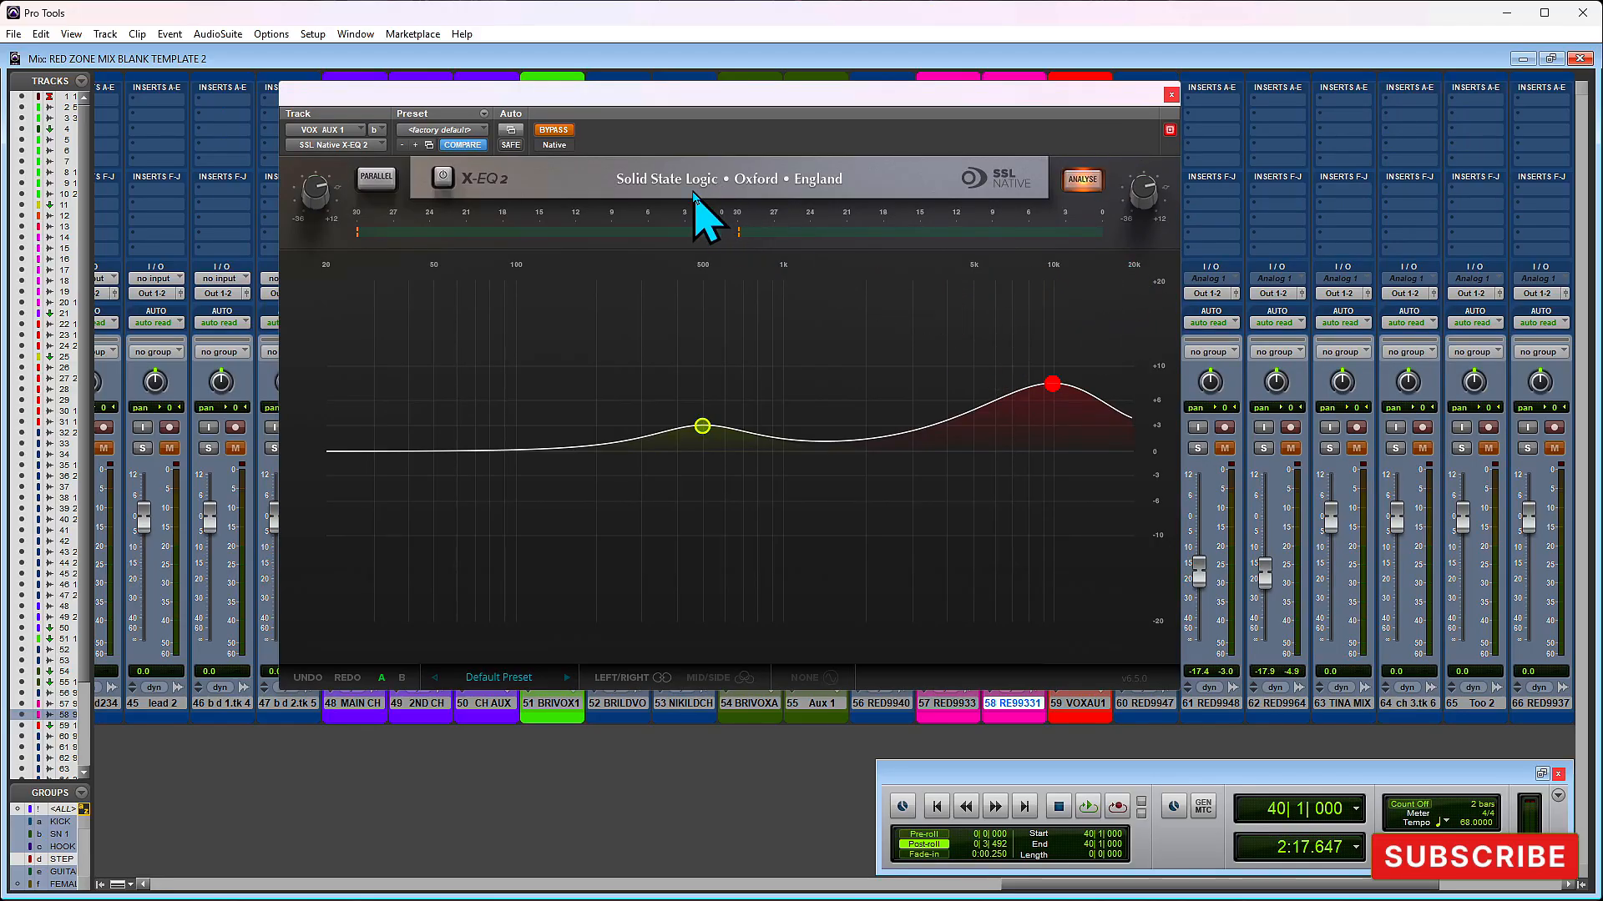
{"action": "mouse_move", "coordinate": [1047, 410]}
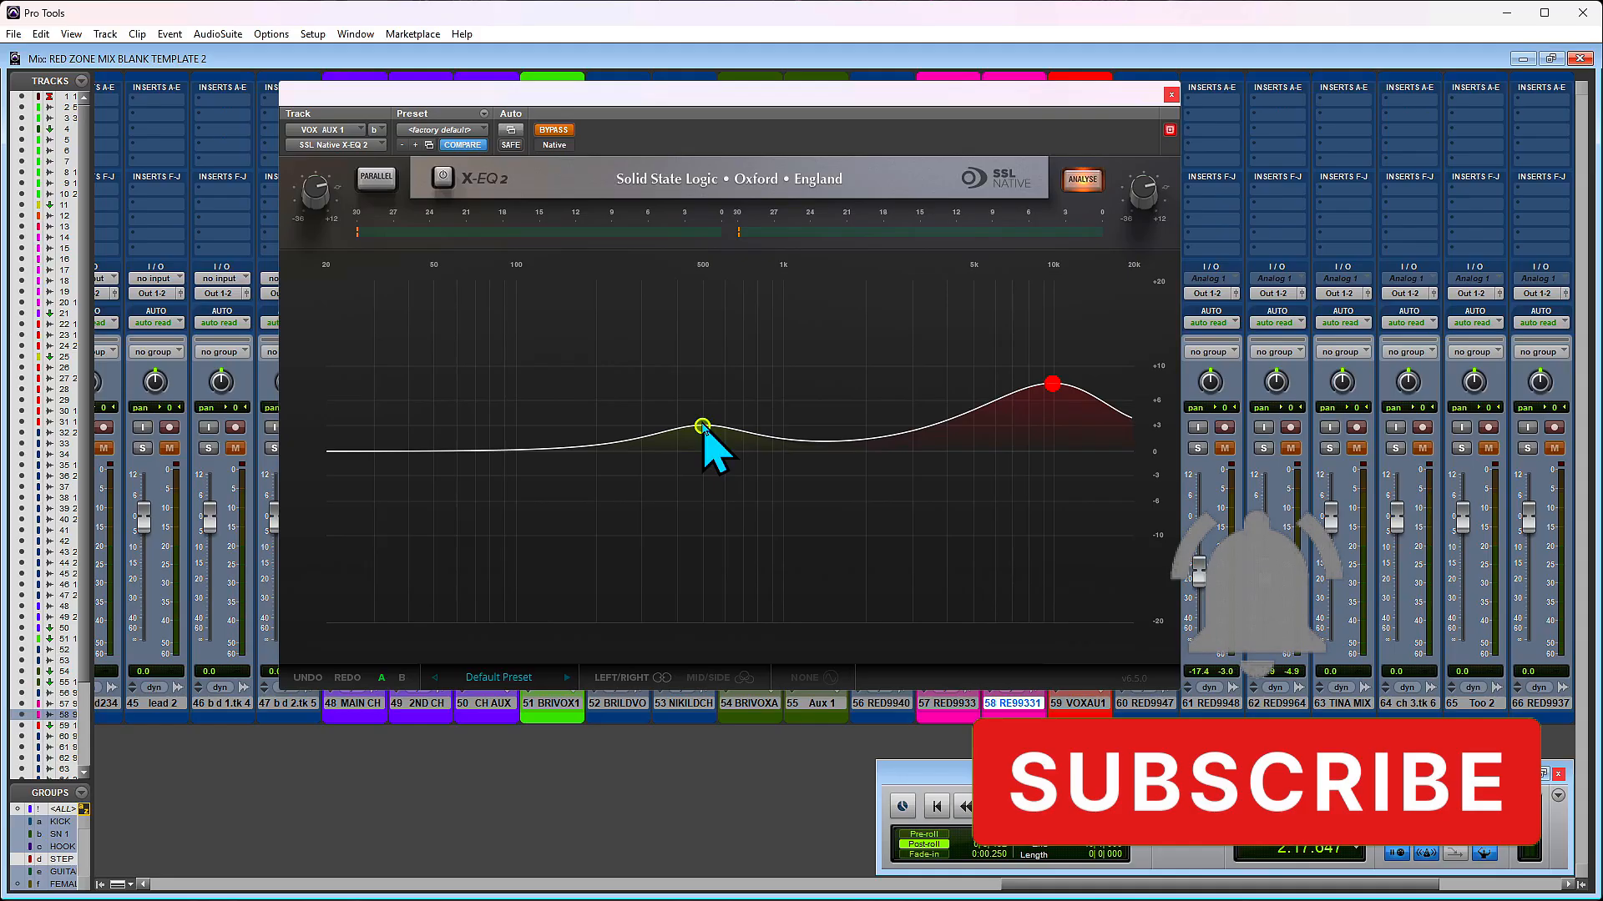
{"action": "mouse_move", "coordinate": [704, 428]}
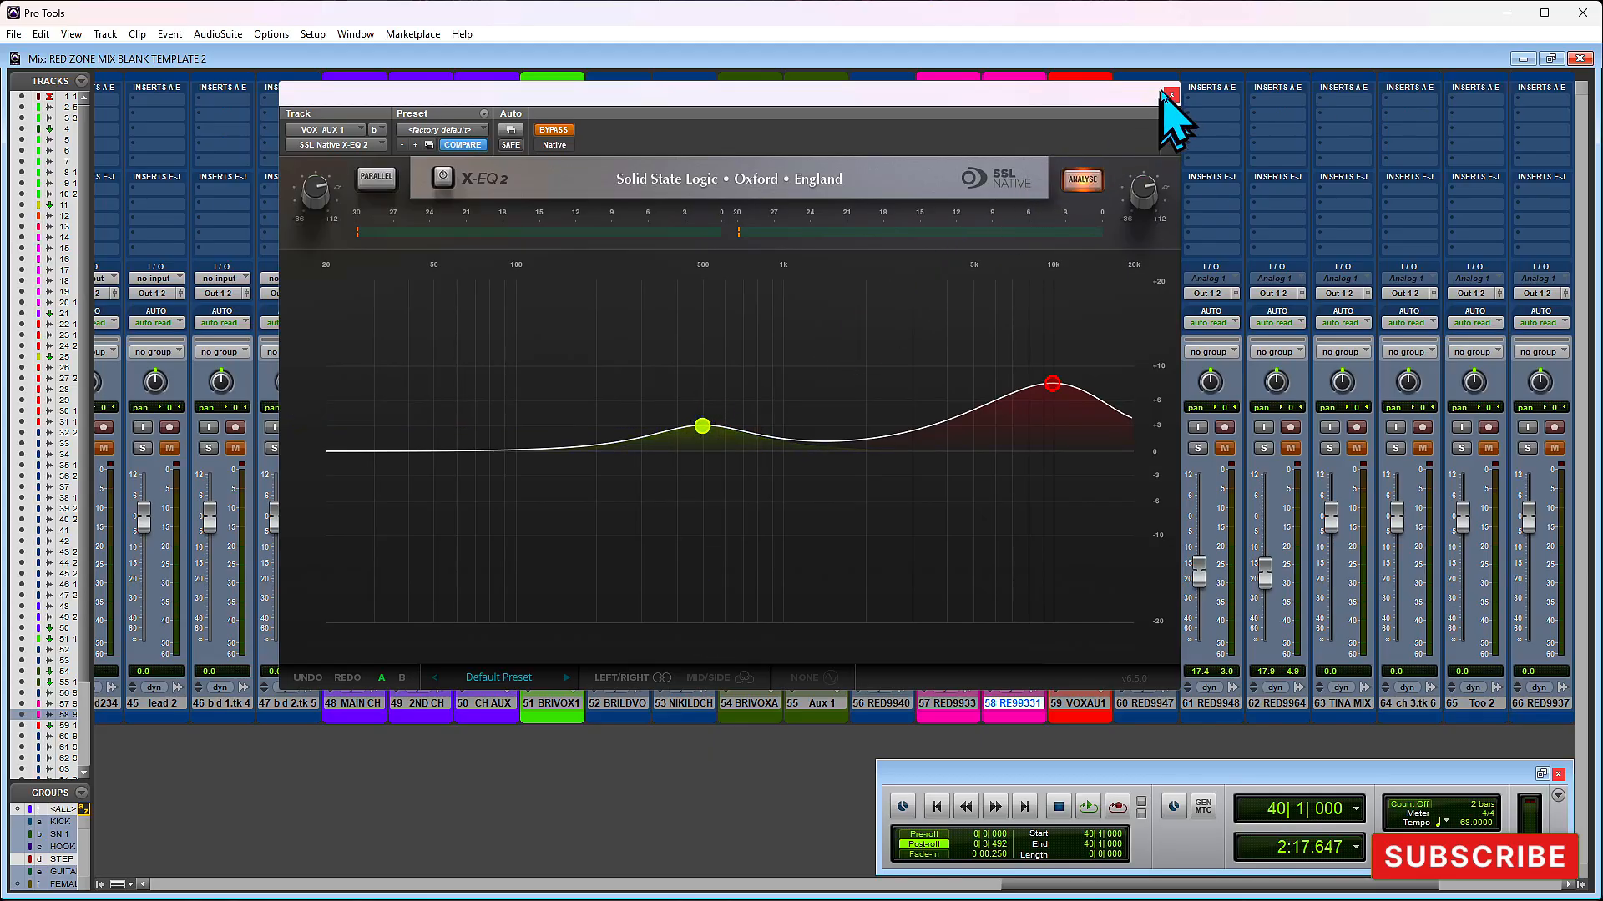
{"action": "left_click", "coordinate": [1172, 95]}
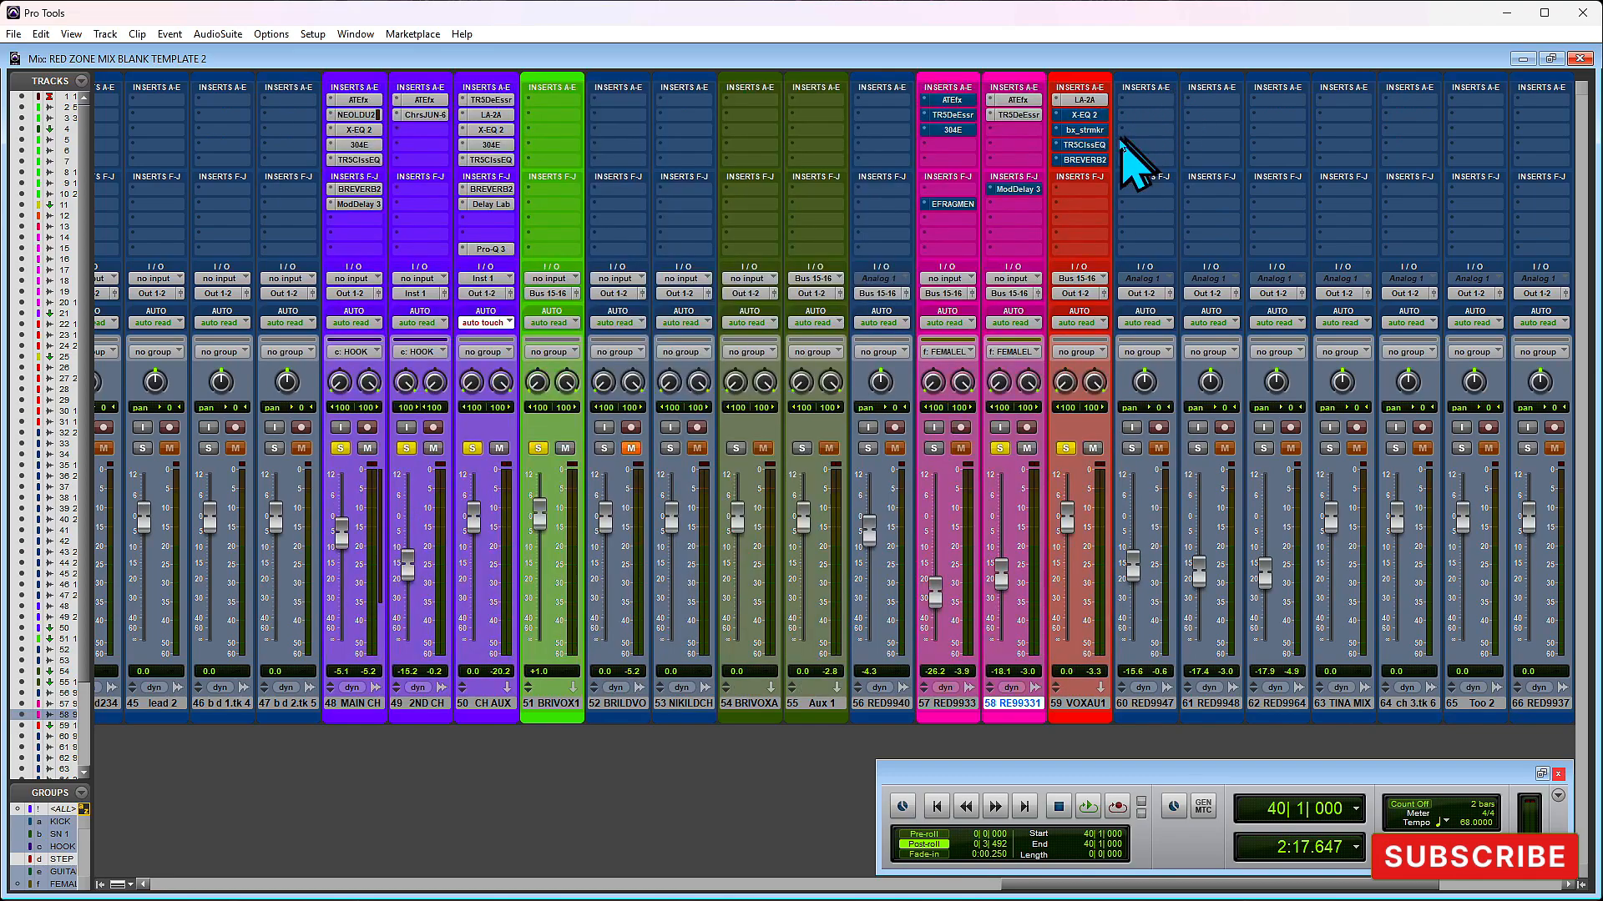
- Take the X-EQ 2 on VOX AUX 1 out of bypass and audition it
{"action": "left_click", "coordinate": [1082, 115]}
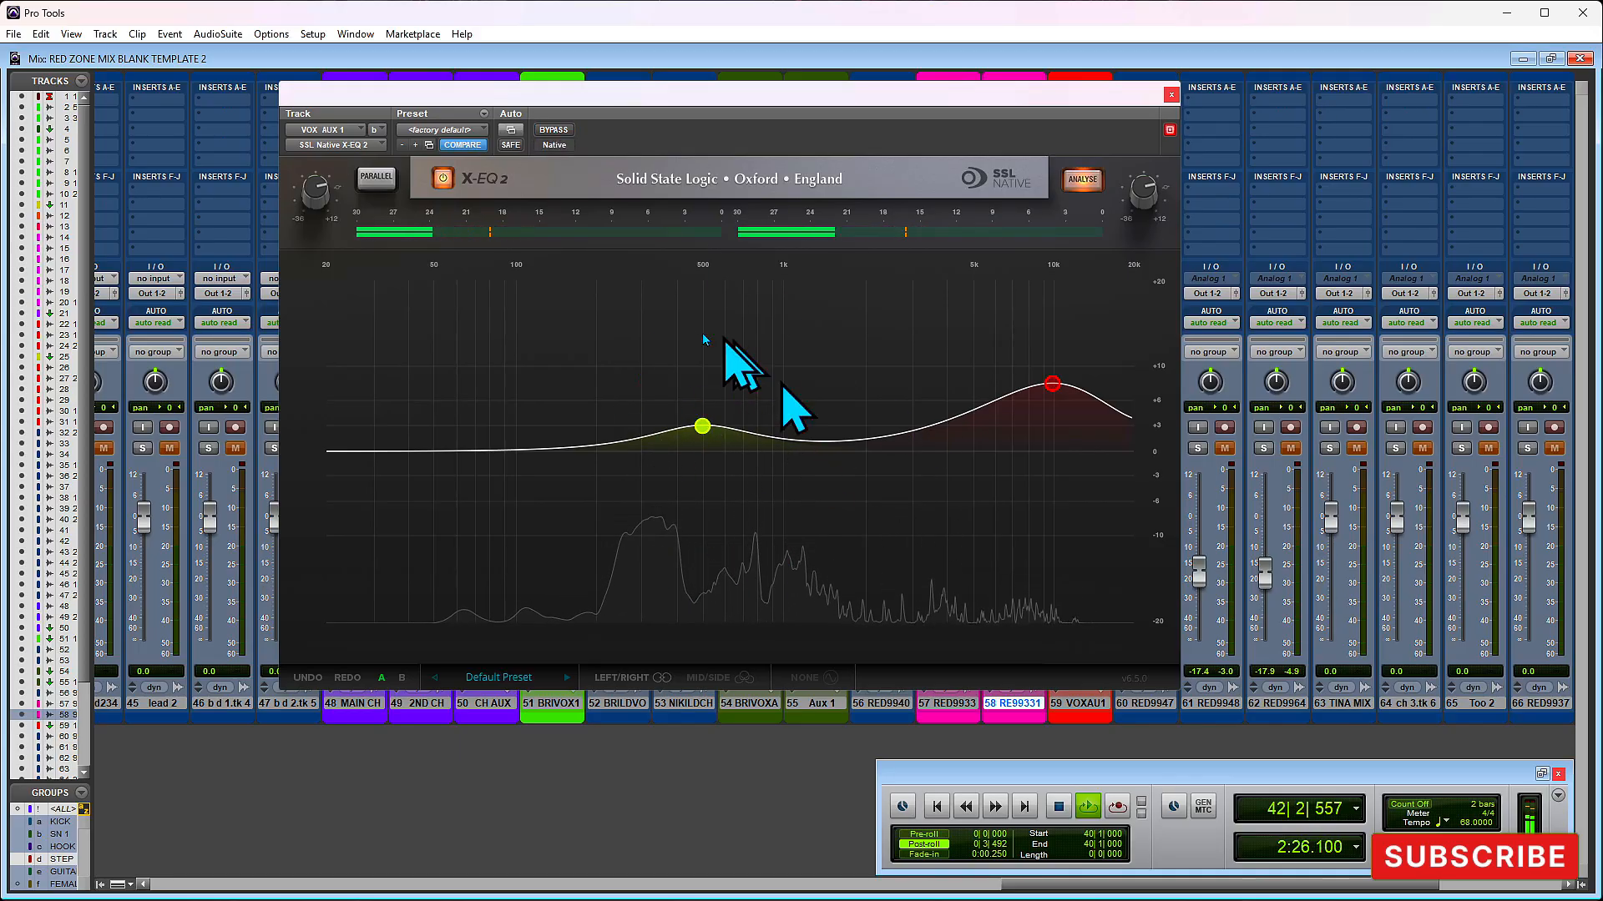
{"action": "left_click", "coordinate": [1171, 96]}
{"action": "key", "text": "space"}
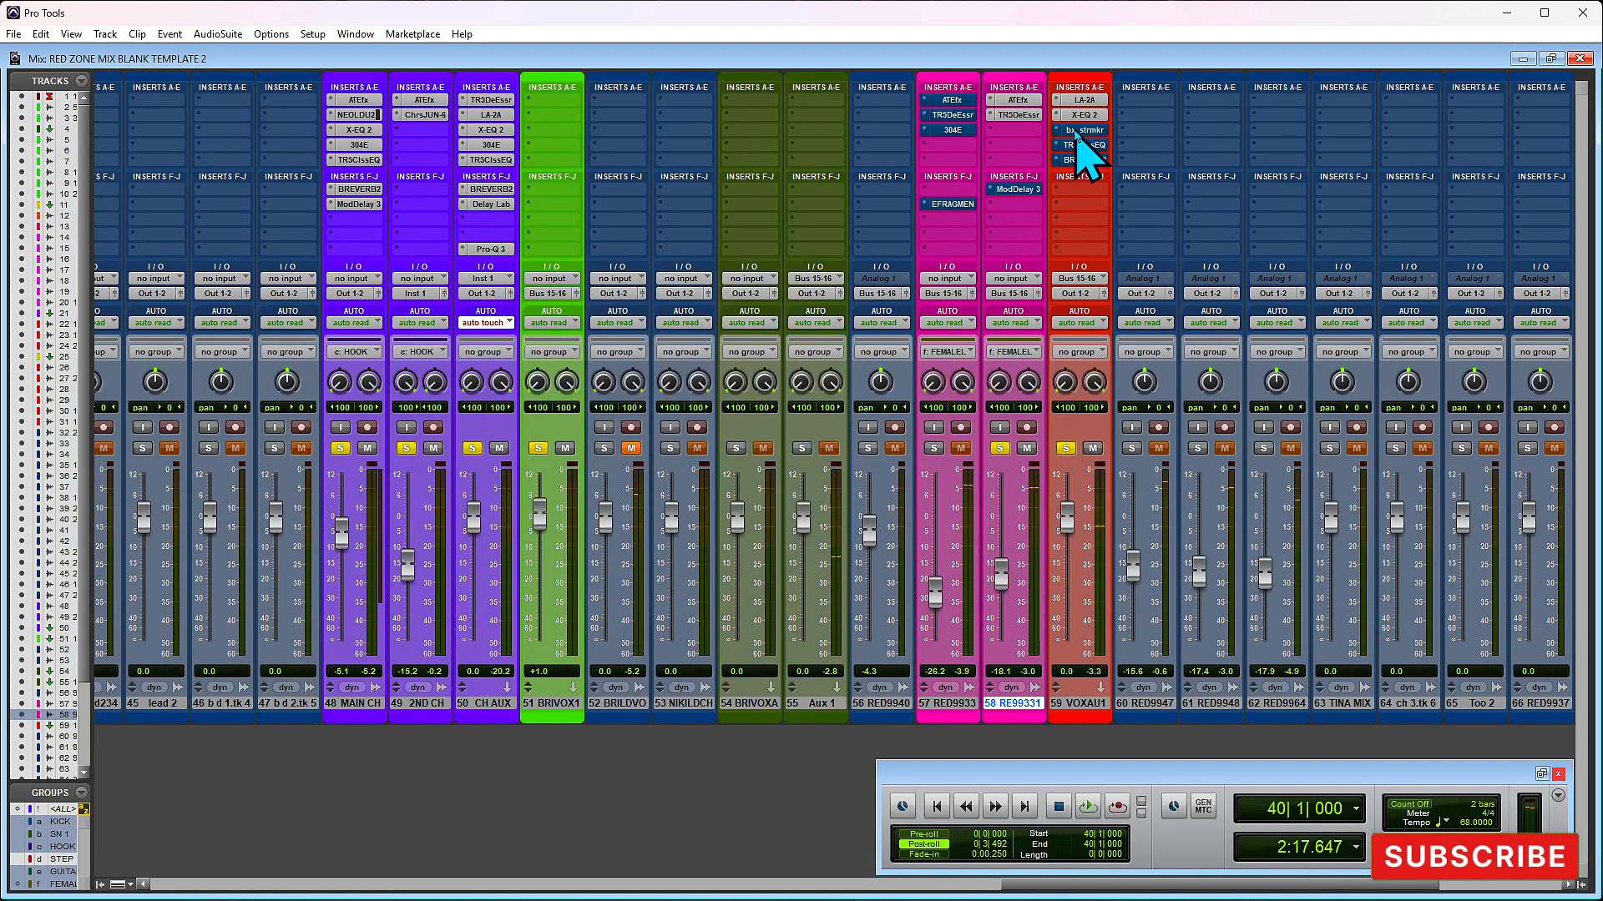
- Review the Stereo-Exp control of bx_stereomaker on VOX AUX 1, then take the plug-in out of bypass during playback
{"action": "left_click", "coordinate": [1076, 132]}
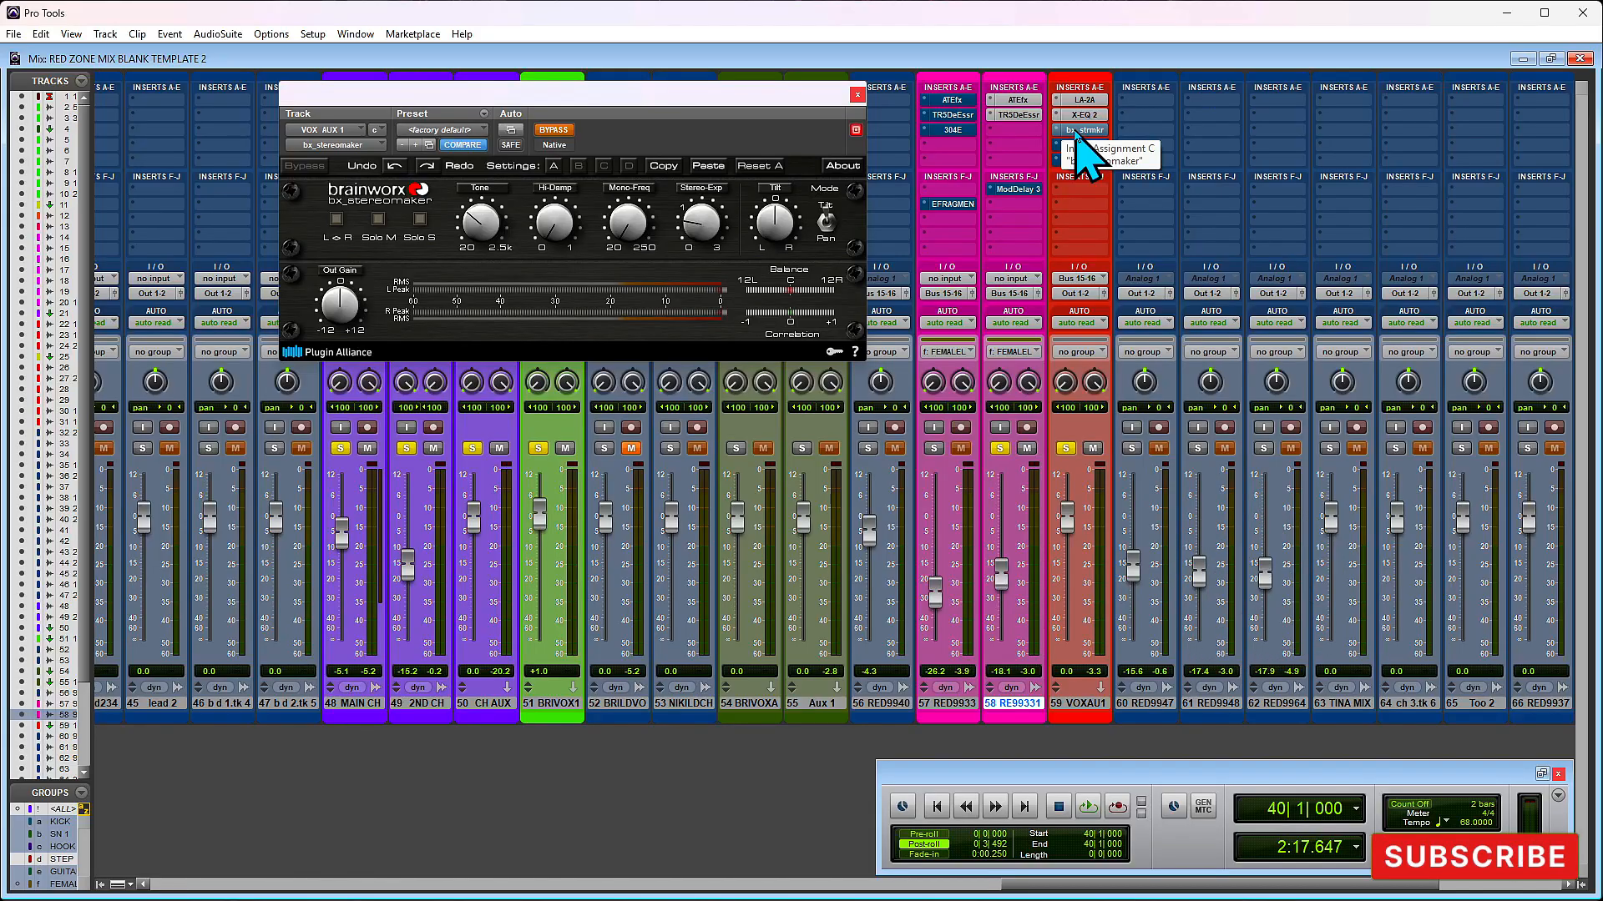
{"action": "mouse_move", "coordinate": [716, 210]}
{"action": "left_mouse_down"}
{"action": "mouse_move", "coordinate": [701, 236]}
{"action": "mouse_move", "coordinate": [708, 219]}
{"action": "left_mouse_up"}
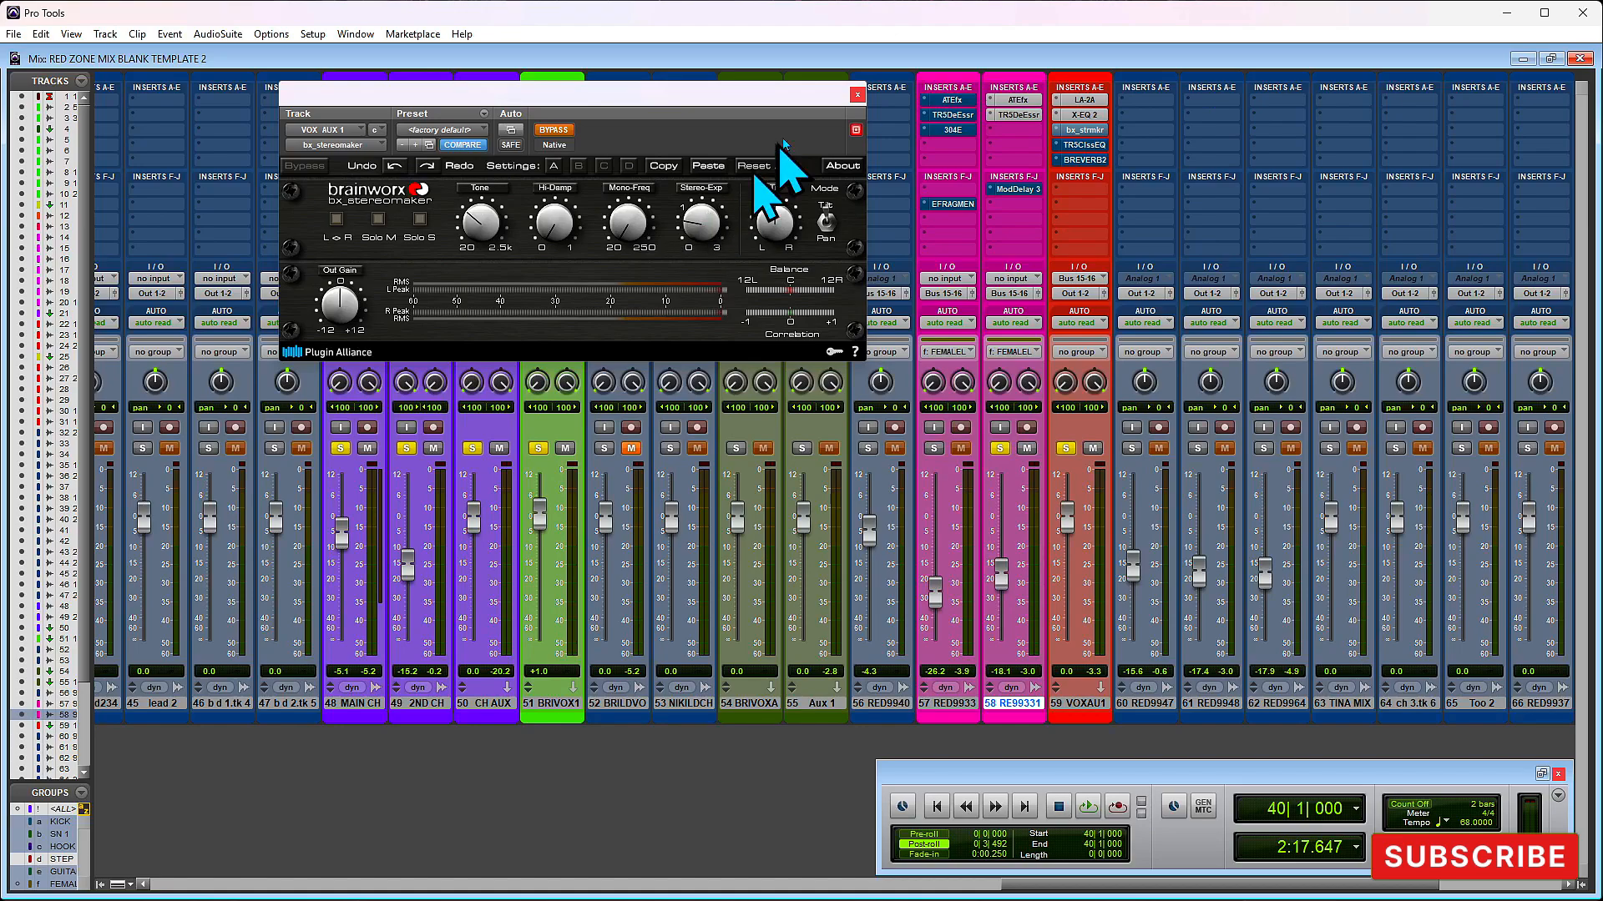
{"action": "key", "text": "space"}
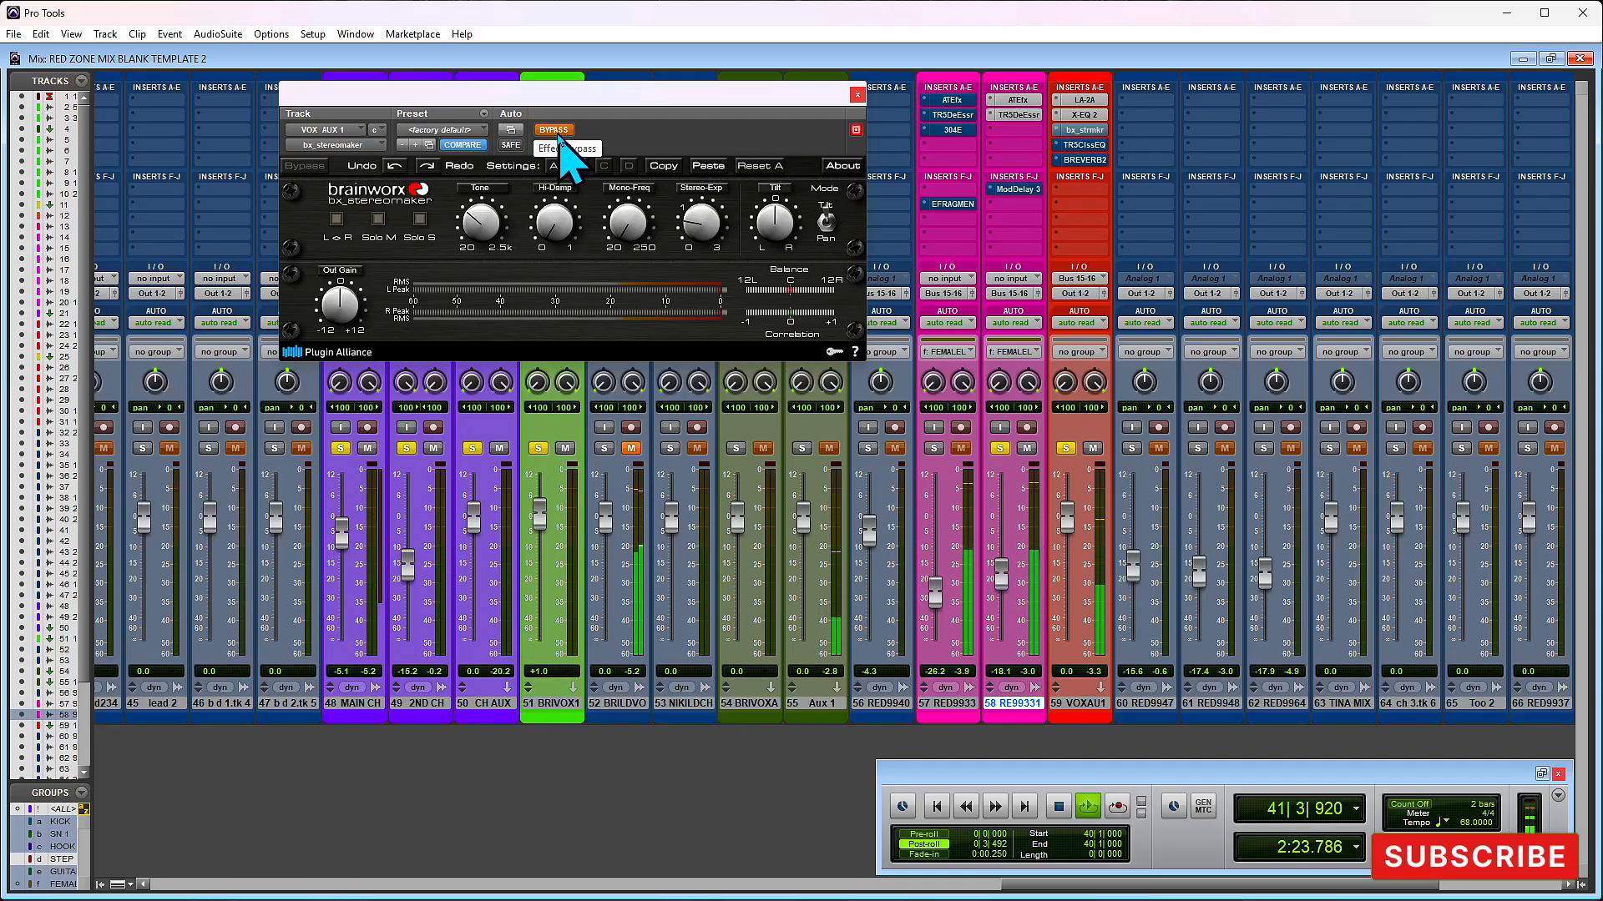
{"action": "left_click", "coordinate": [555, 131]}
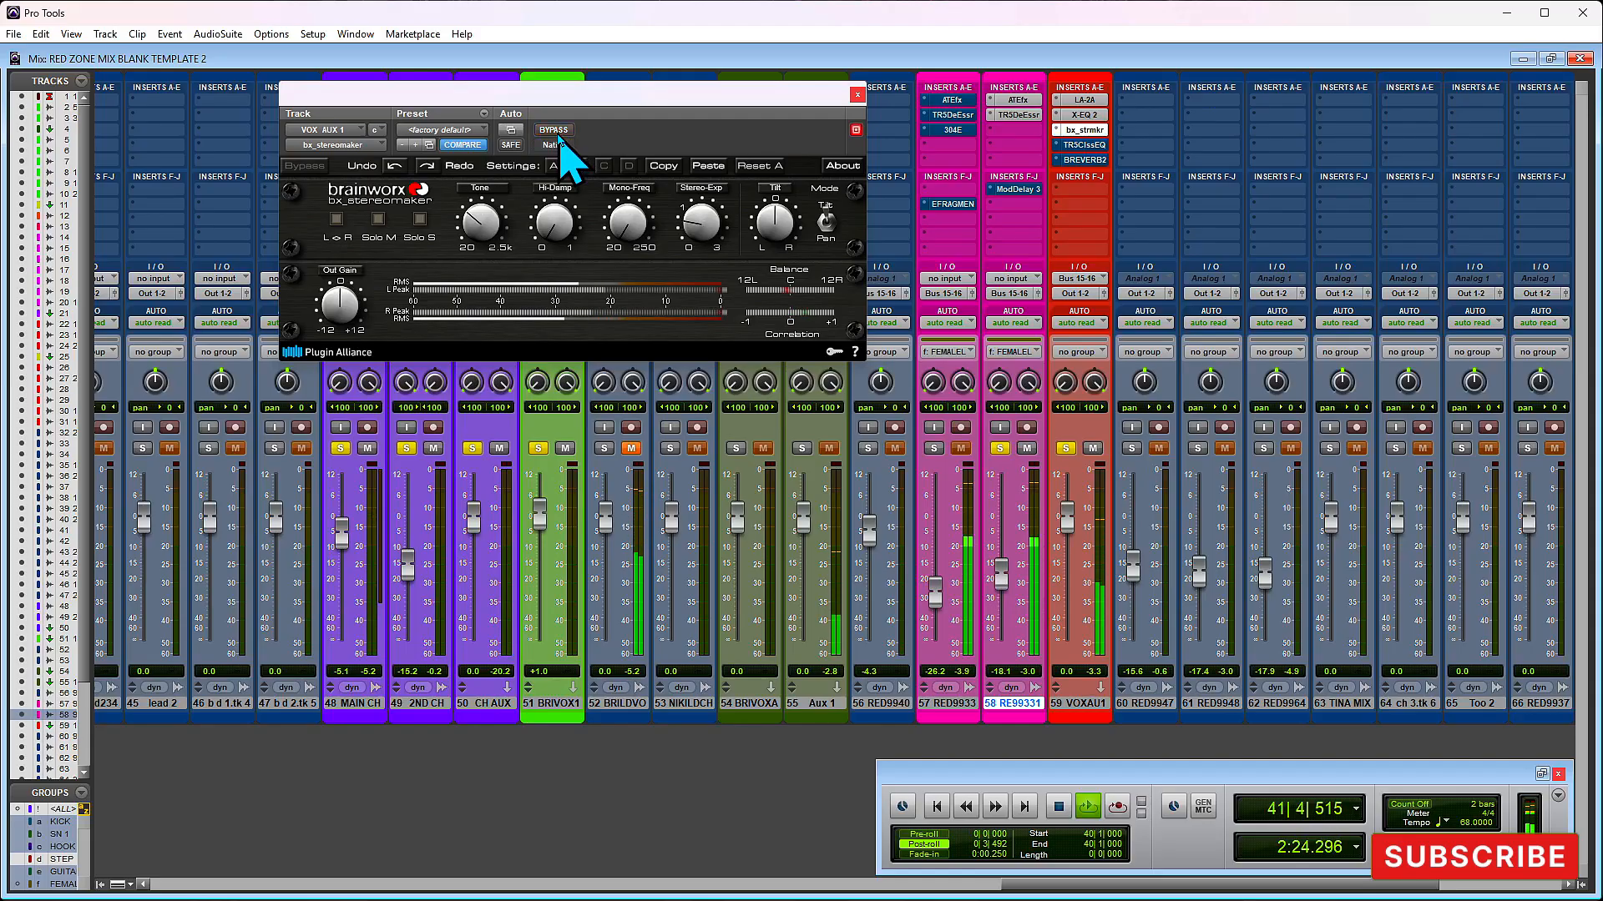
{"action": "left_click", "coordinate": [857, 95]}
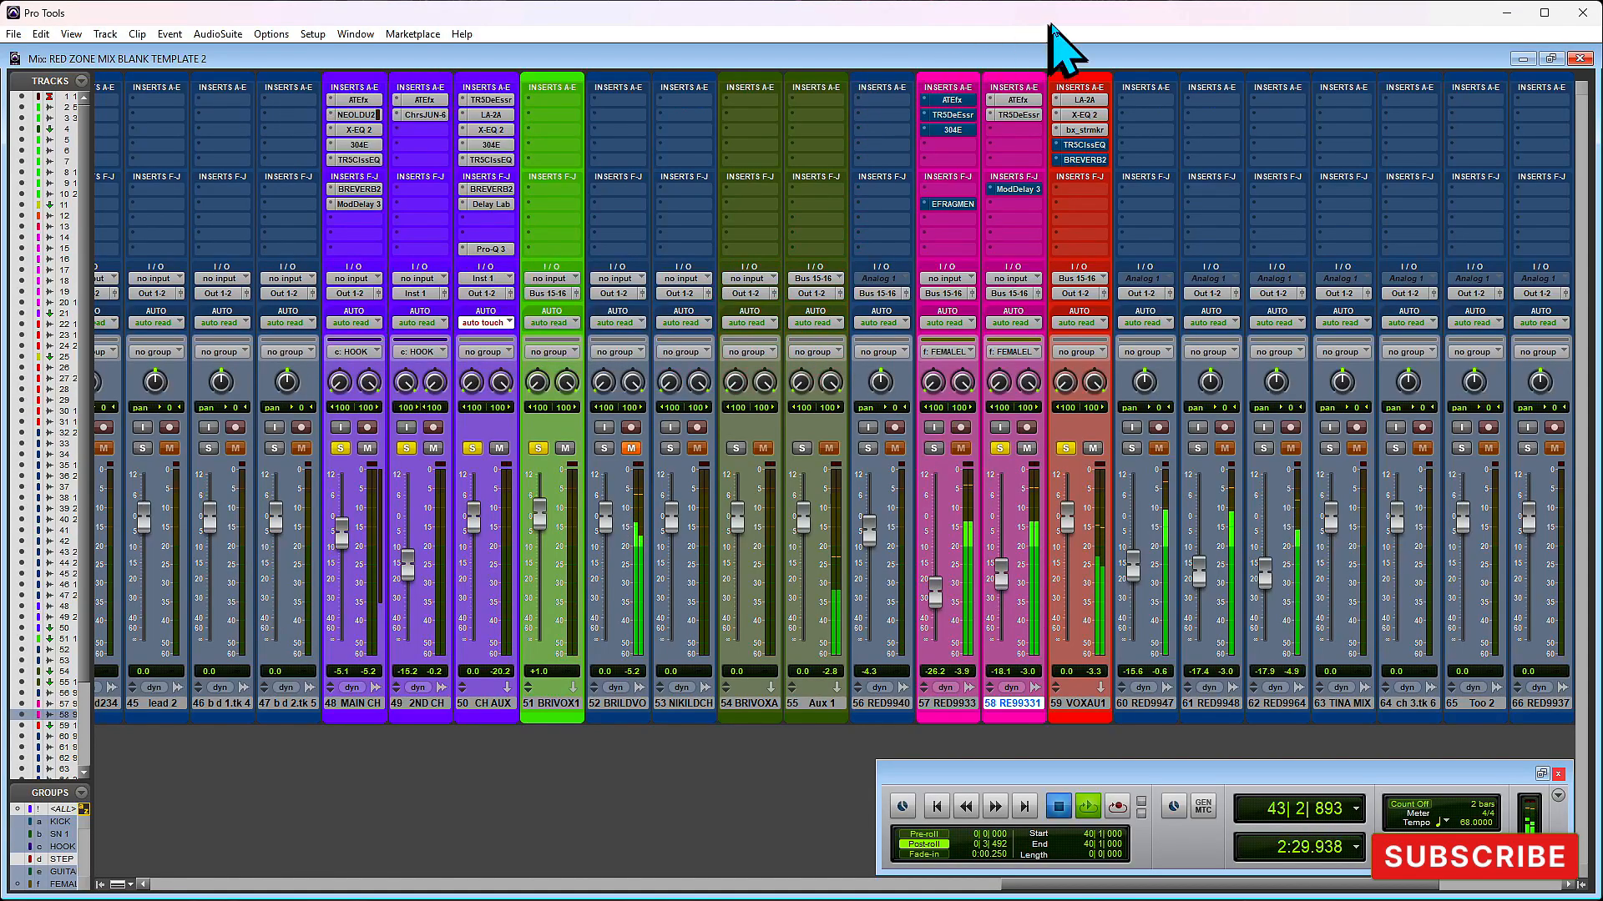
- Stop playback and review the Sparkle preset's band settings in the TR5 Classic EQ on VOX AUX 1
{"action": "key", "text": "space"}
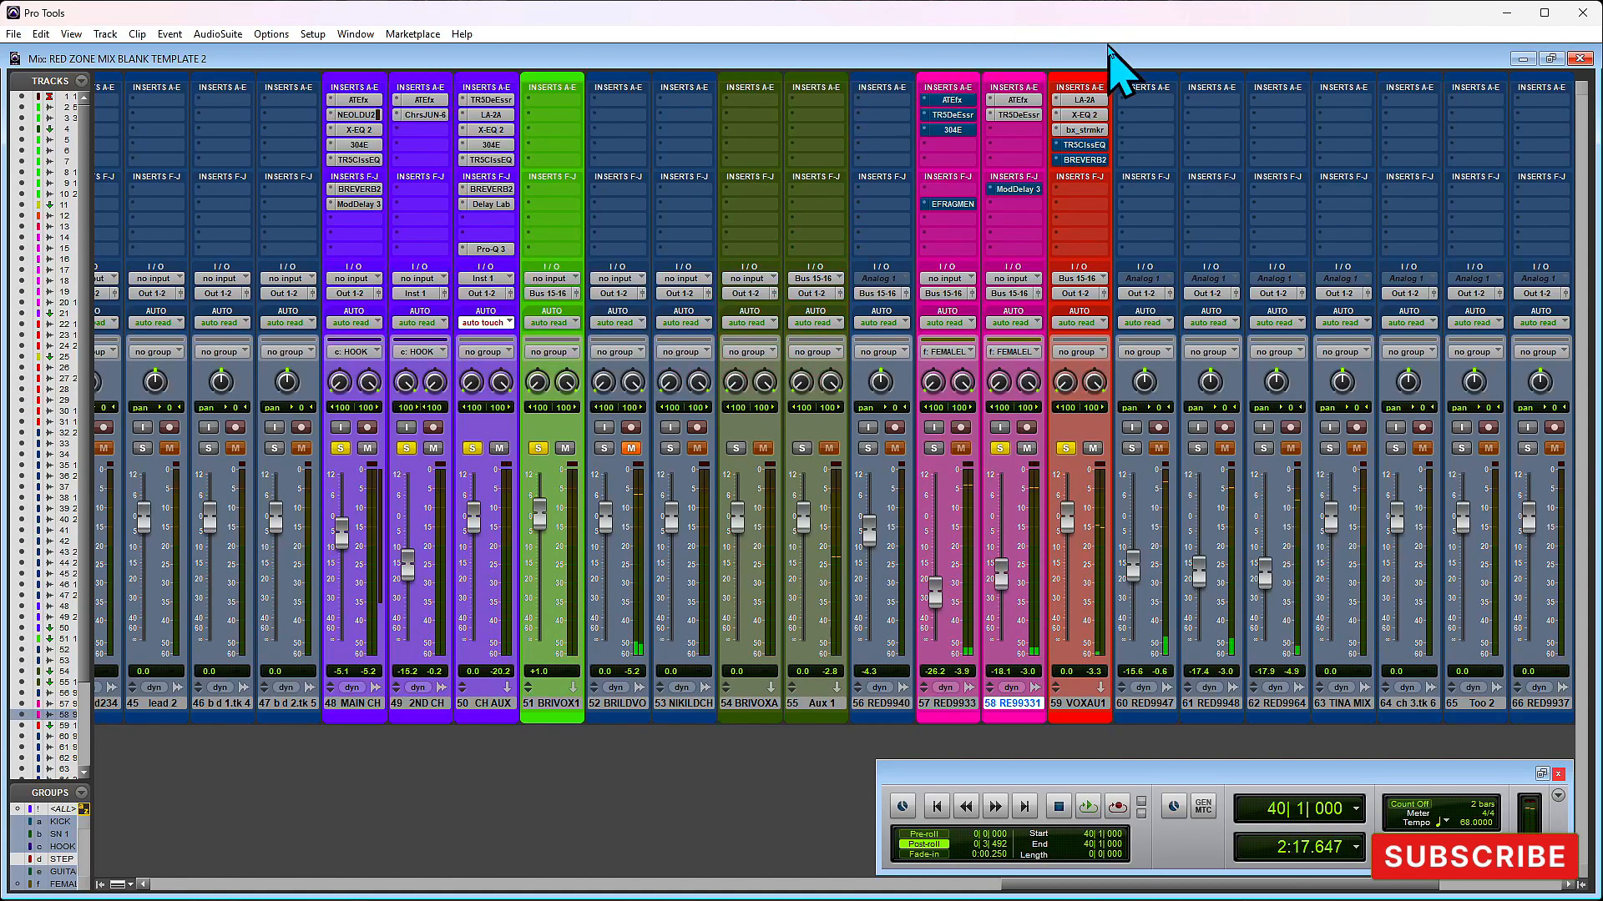
{"action": "left_click", "coordinate": [1087, 146]}
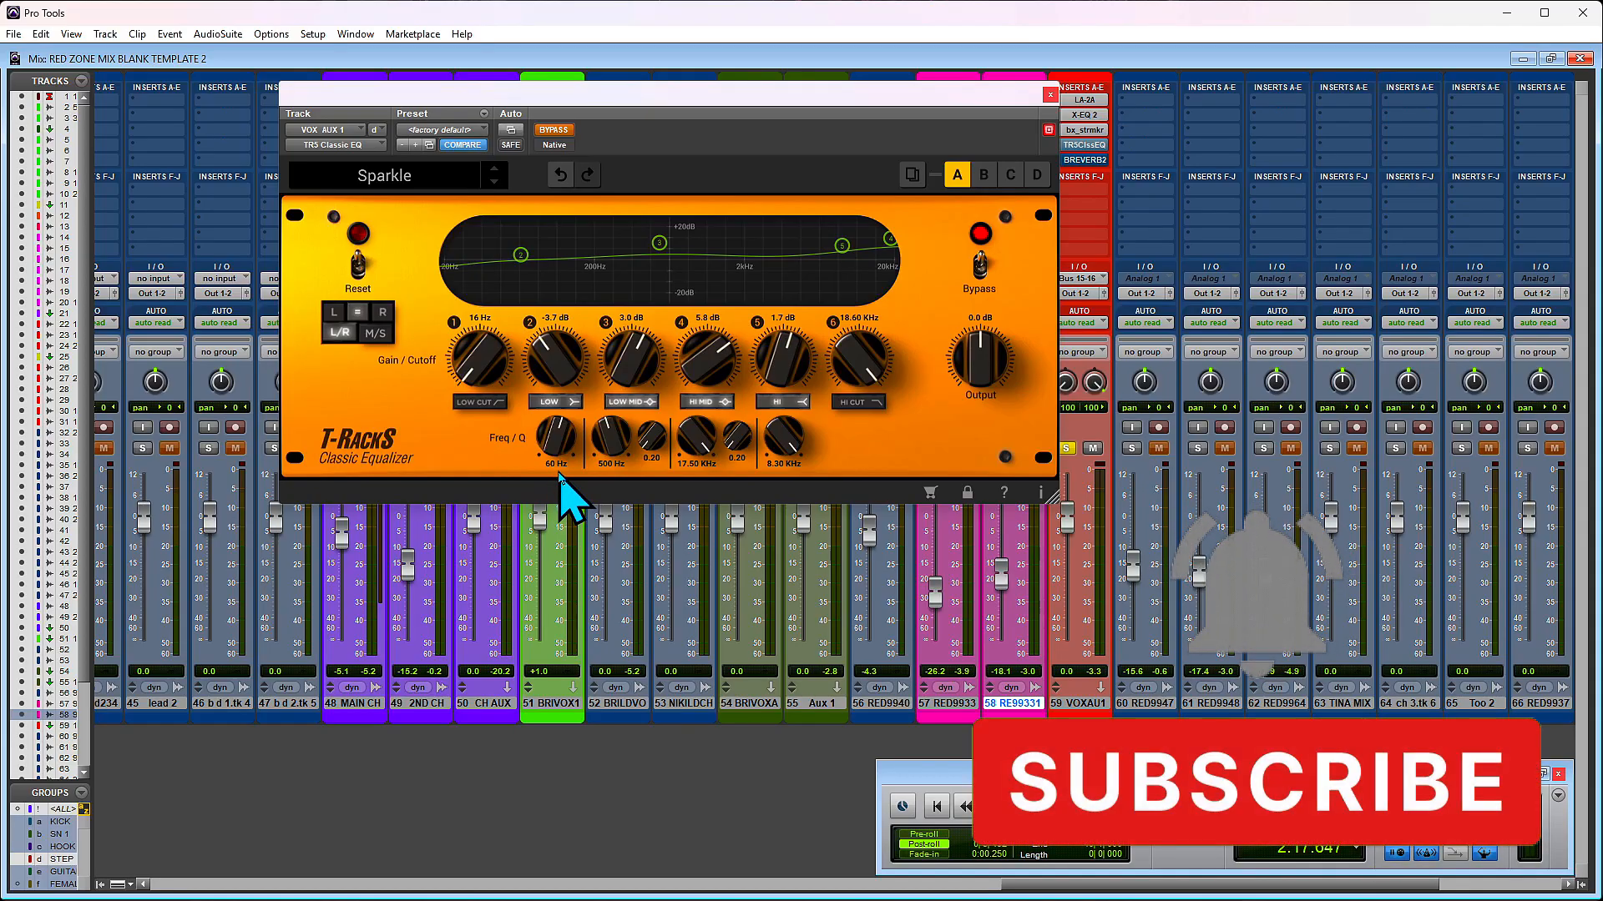
{"action": "left_click", "coordinate": [1045, 89]}
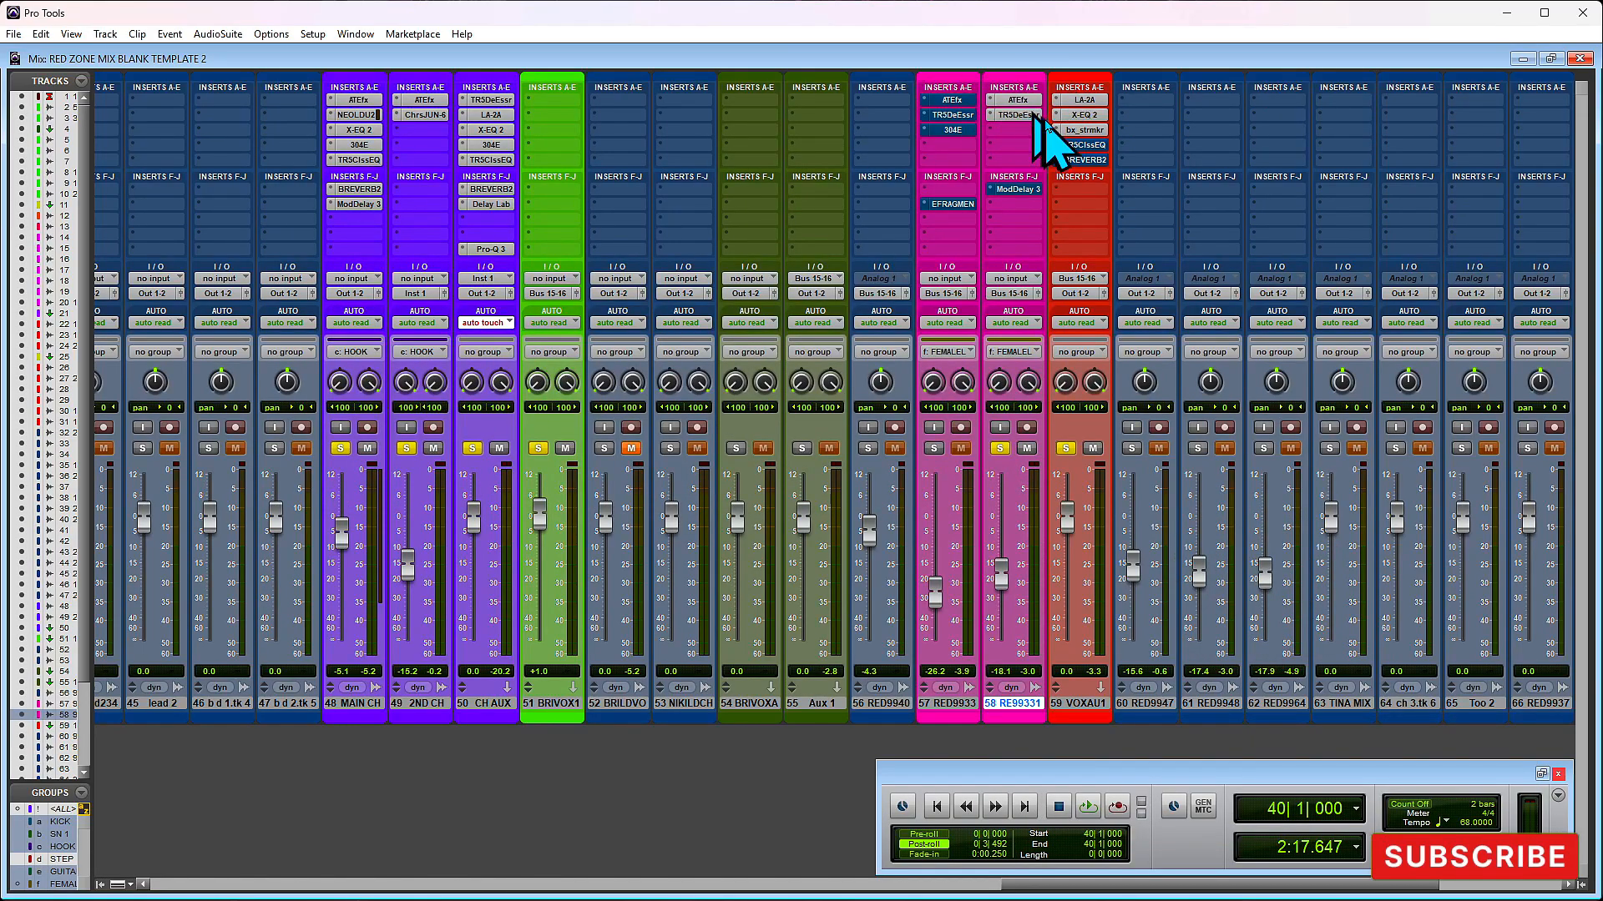
- Play the section, take the TR5 Classic EQ on VOX AUX 1 out of bypass, and audition it
{"action": "left_click", "coordinate": [1084, 144]}
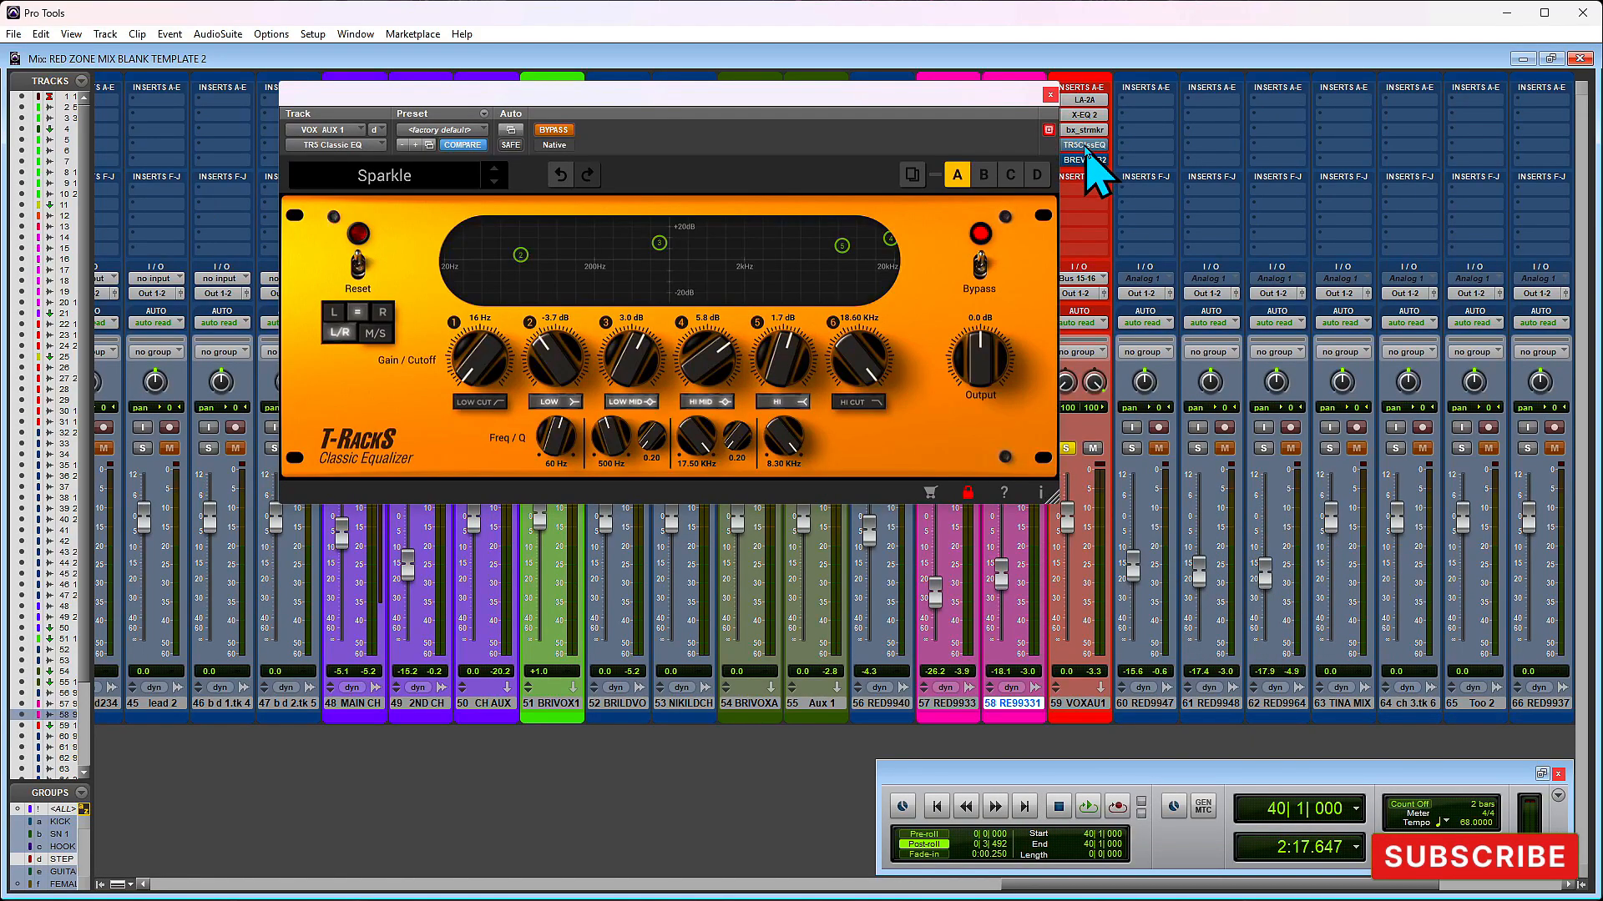
{"action": "key", "text": "space"}
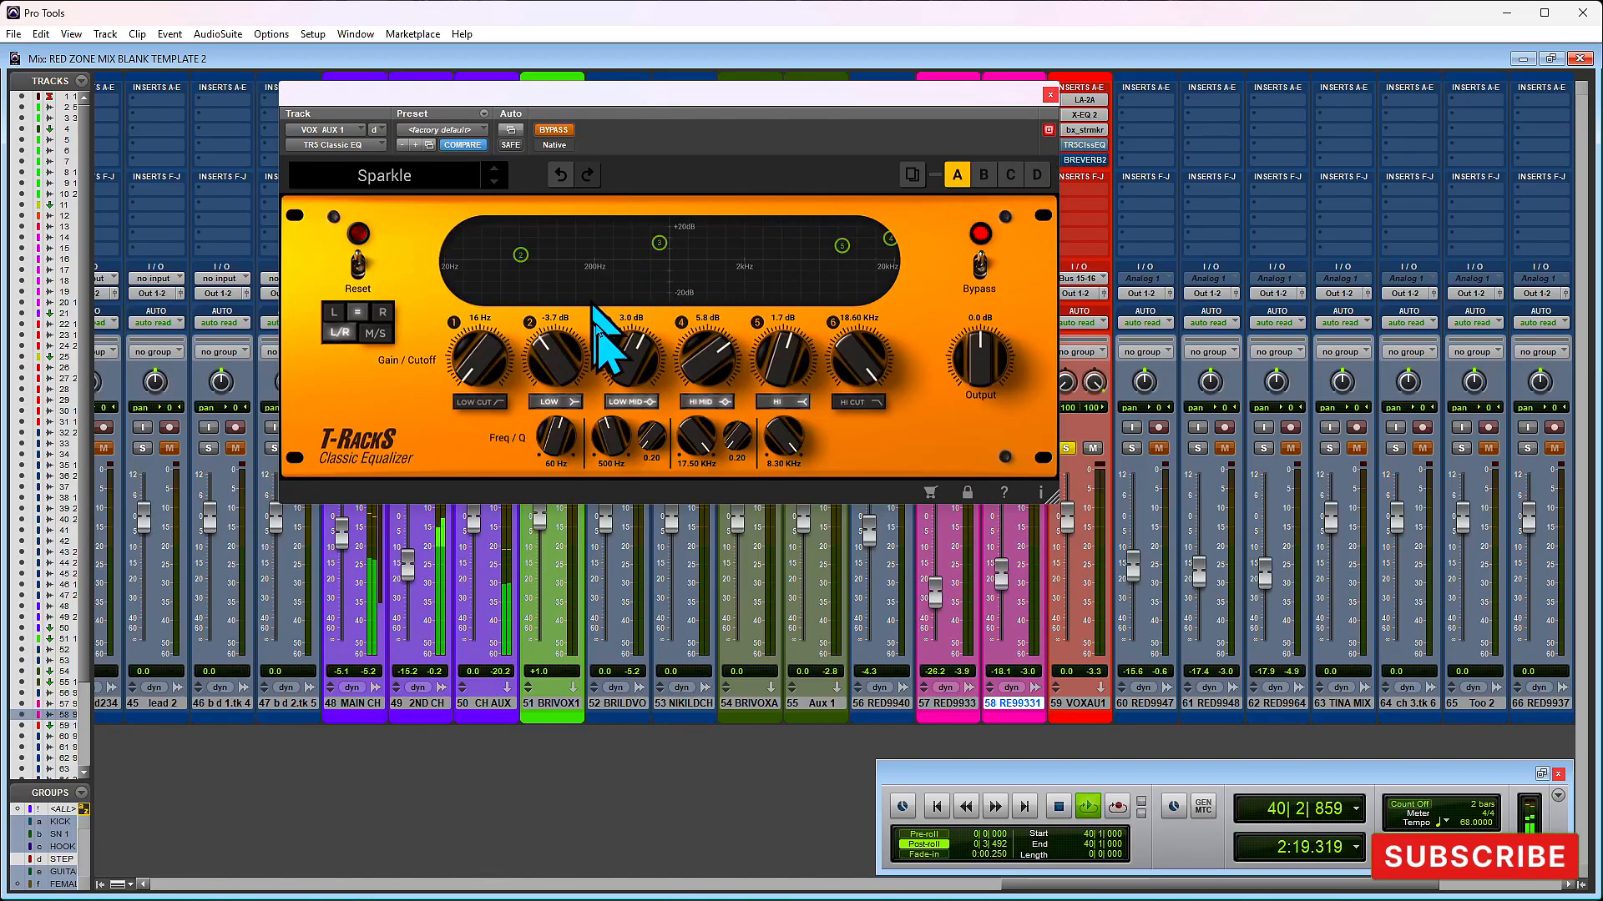
{"action": "left_click", "coordinate": [555, 131]}
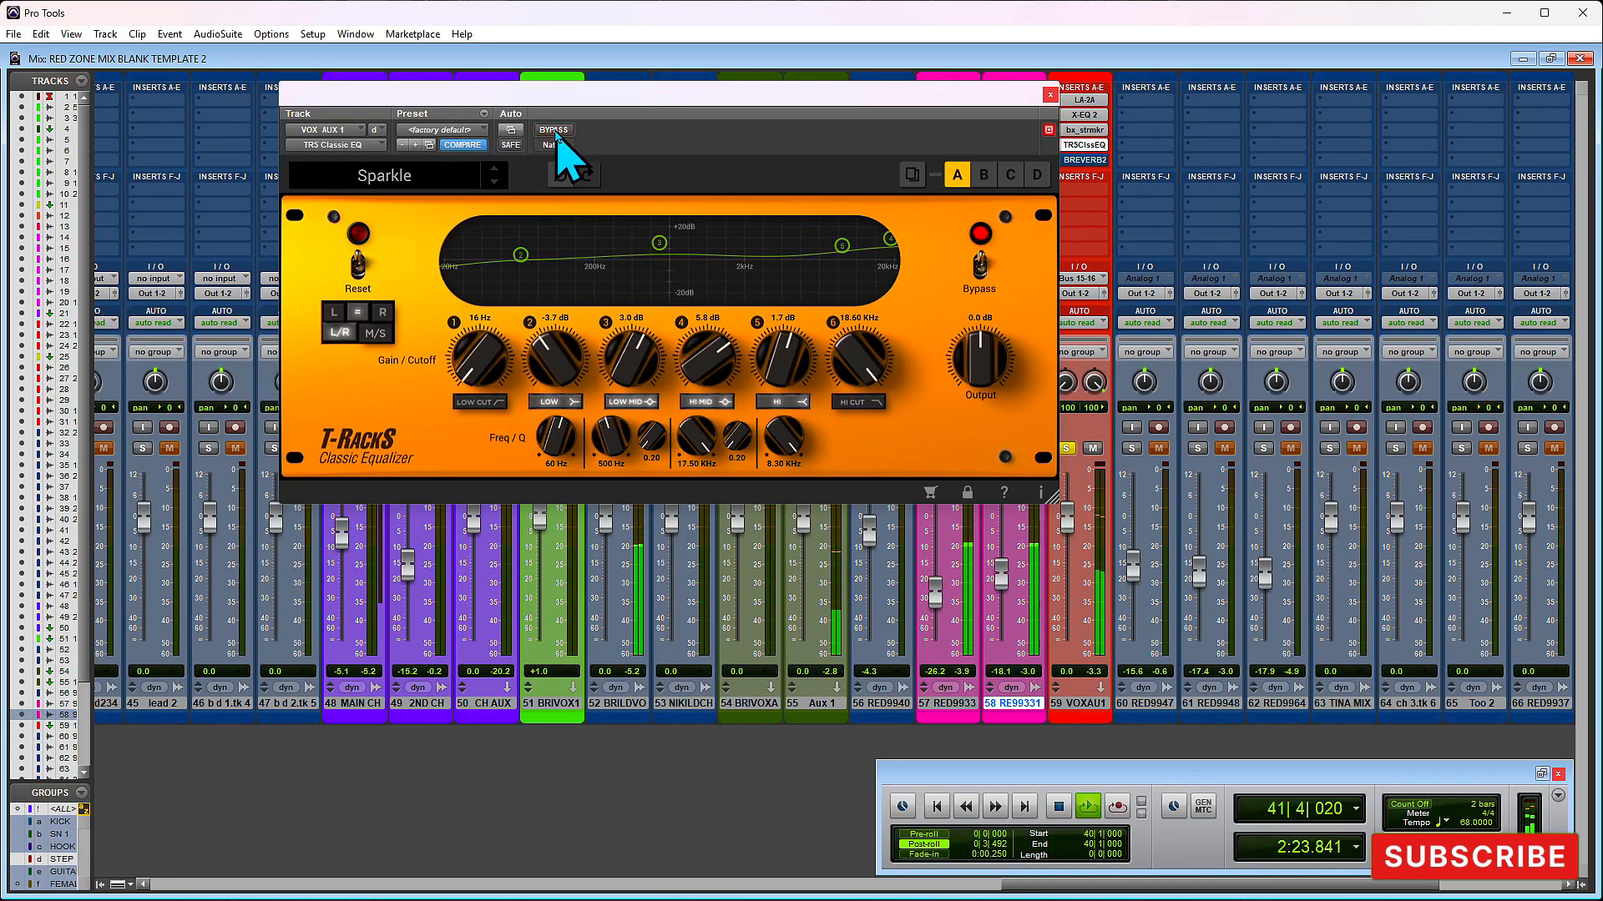
{"action": "left_click", "coordinate": [1050, 95]}
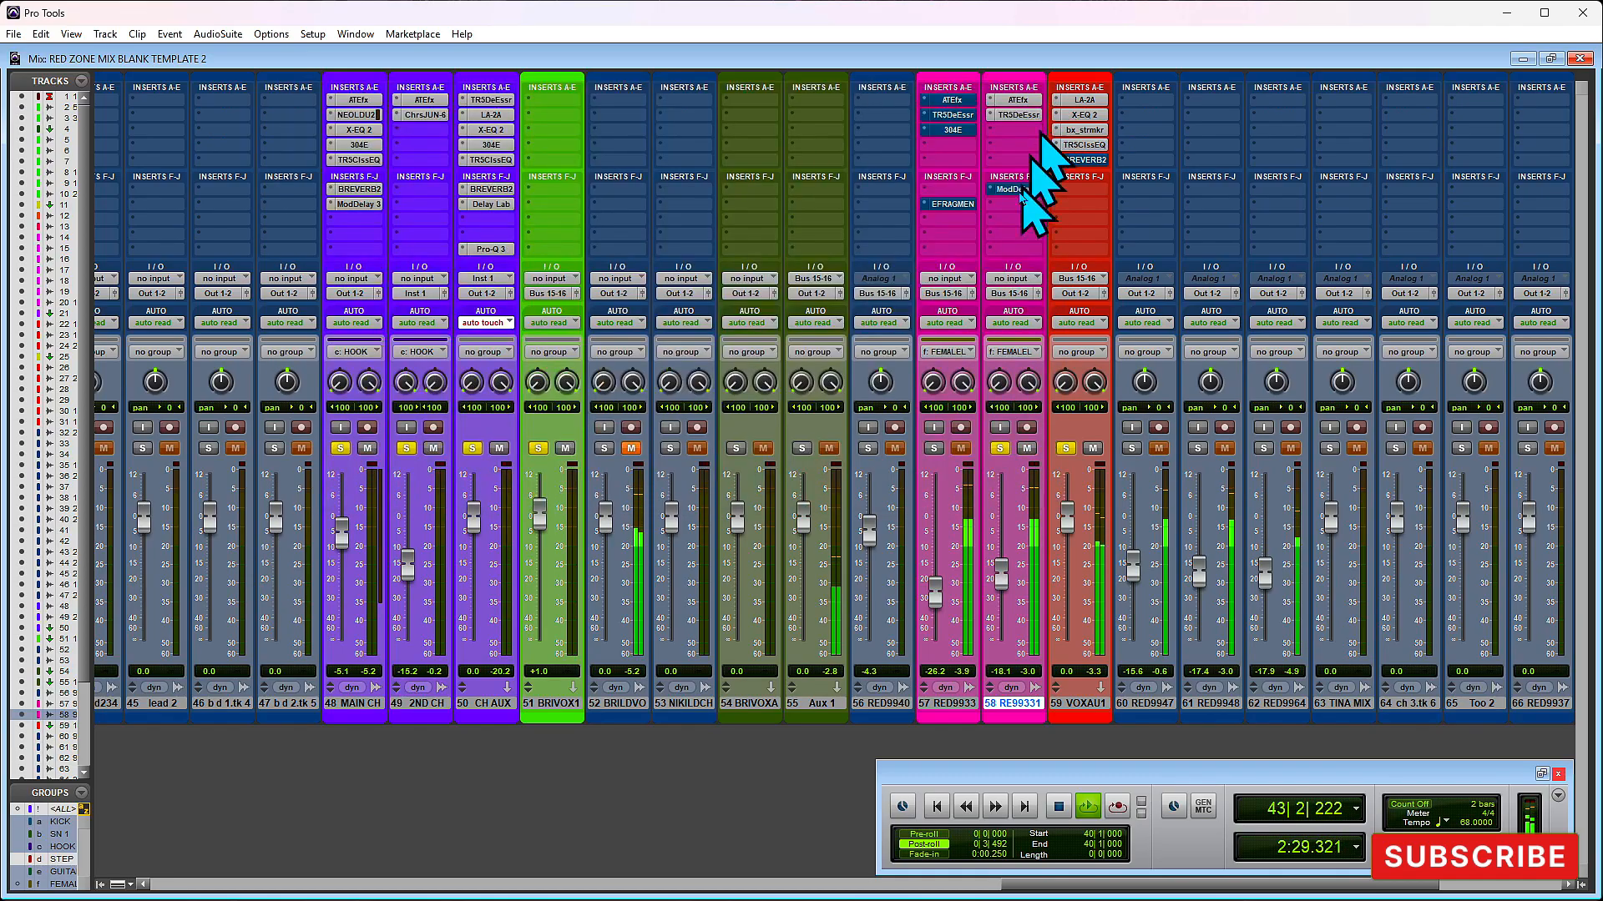
{"action": "key", "text": "space"}
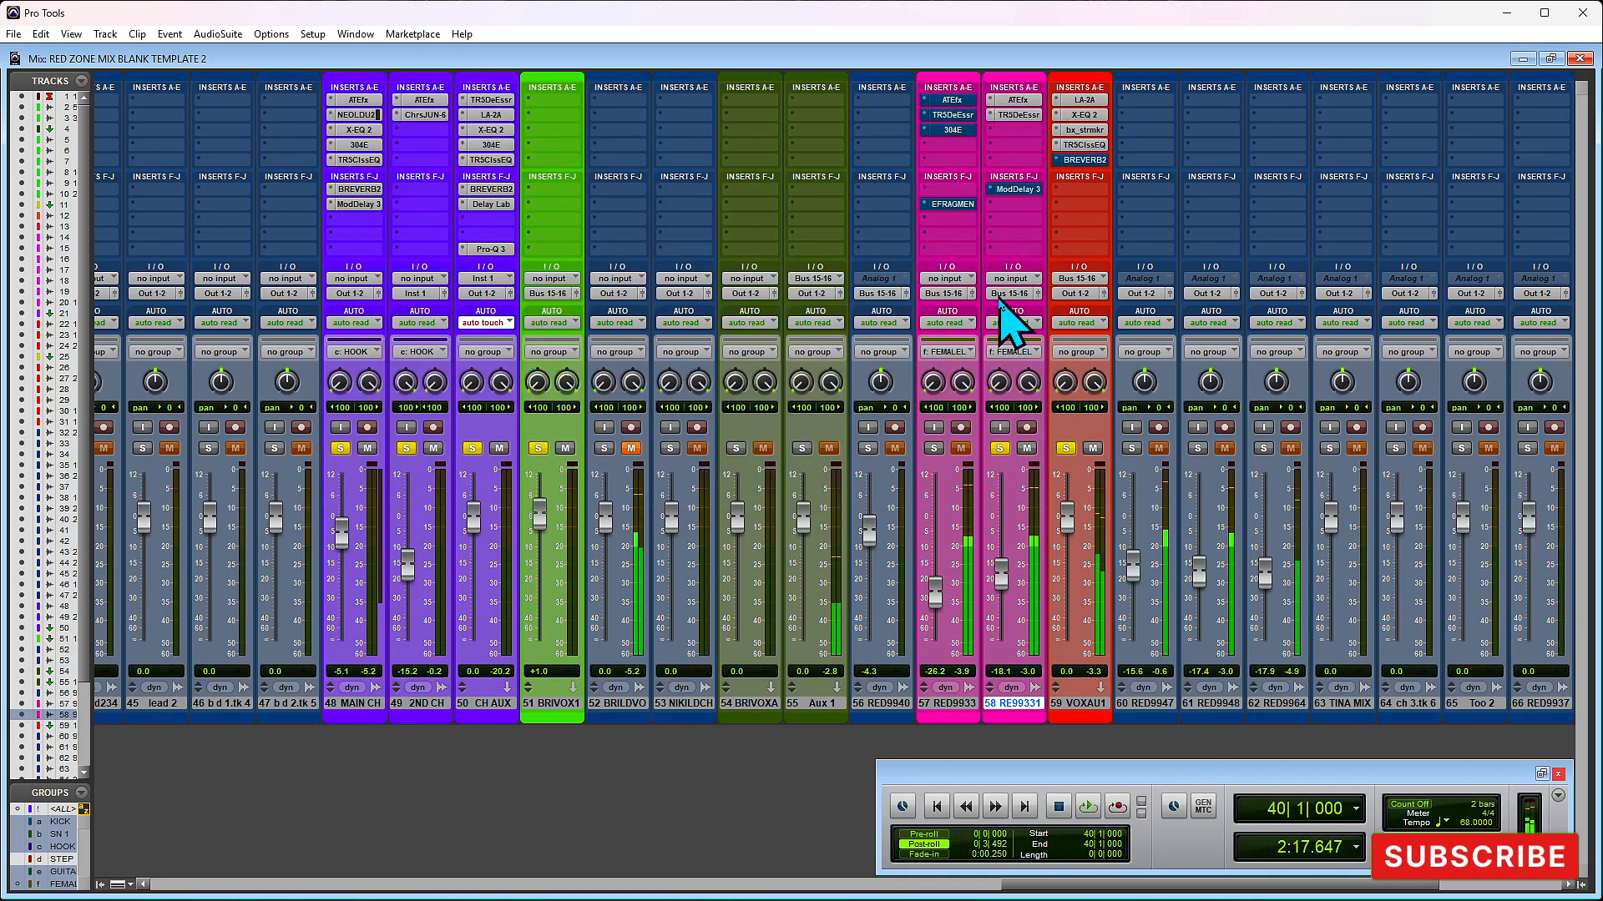
- Bypass BREVERB 2 on VOX AUX 1, then reactivate it during playback and audition the reverb
{"action": "left_click", "coordinate": [1084, 160]}
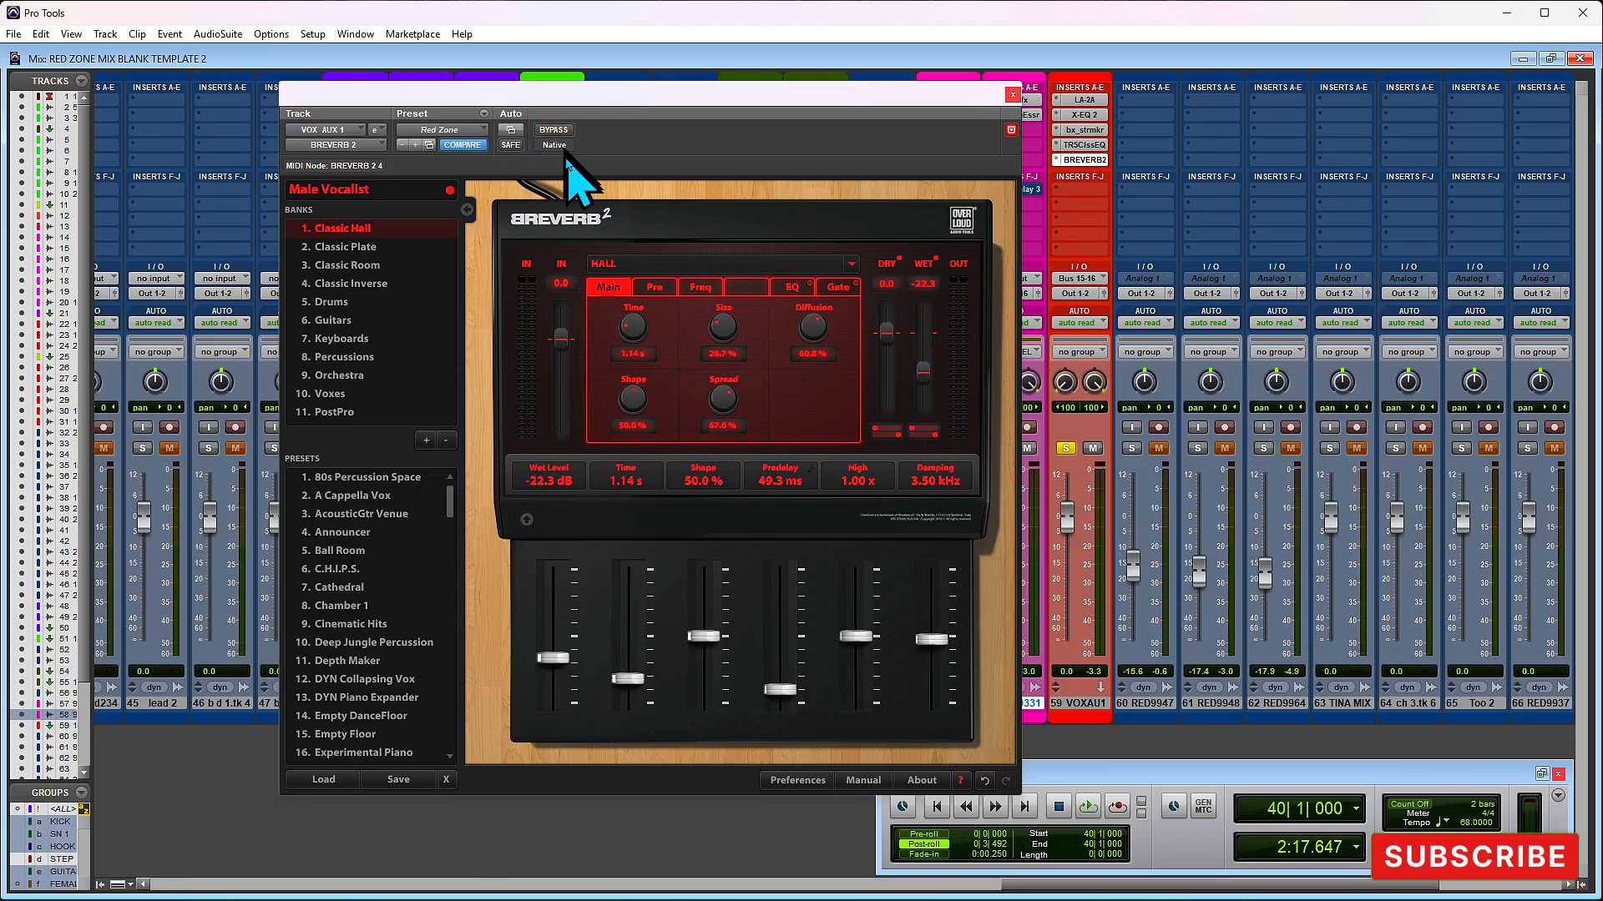
{"action": "left_click", "coordinate": [551, 130]}
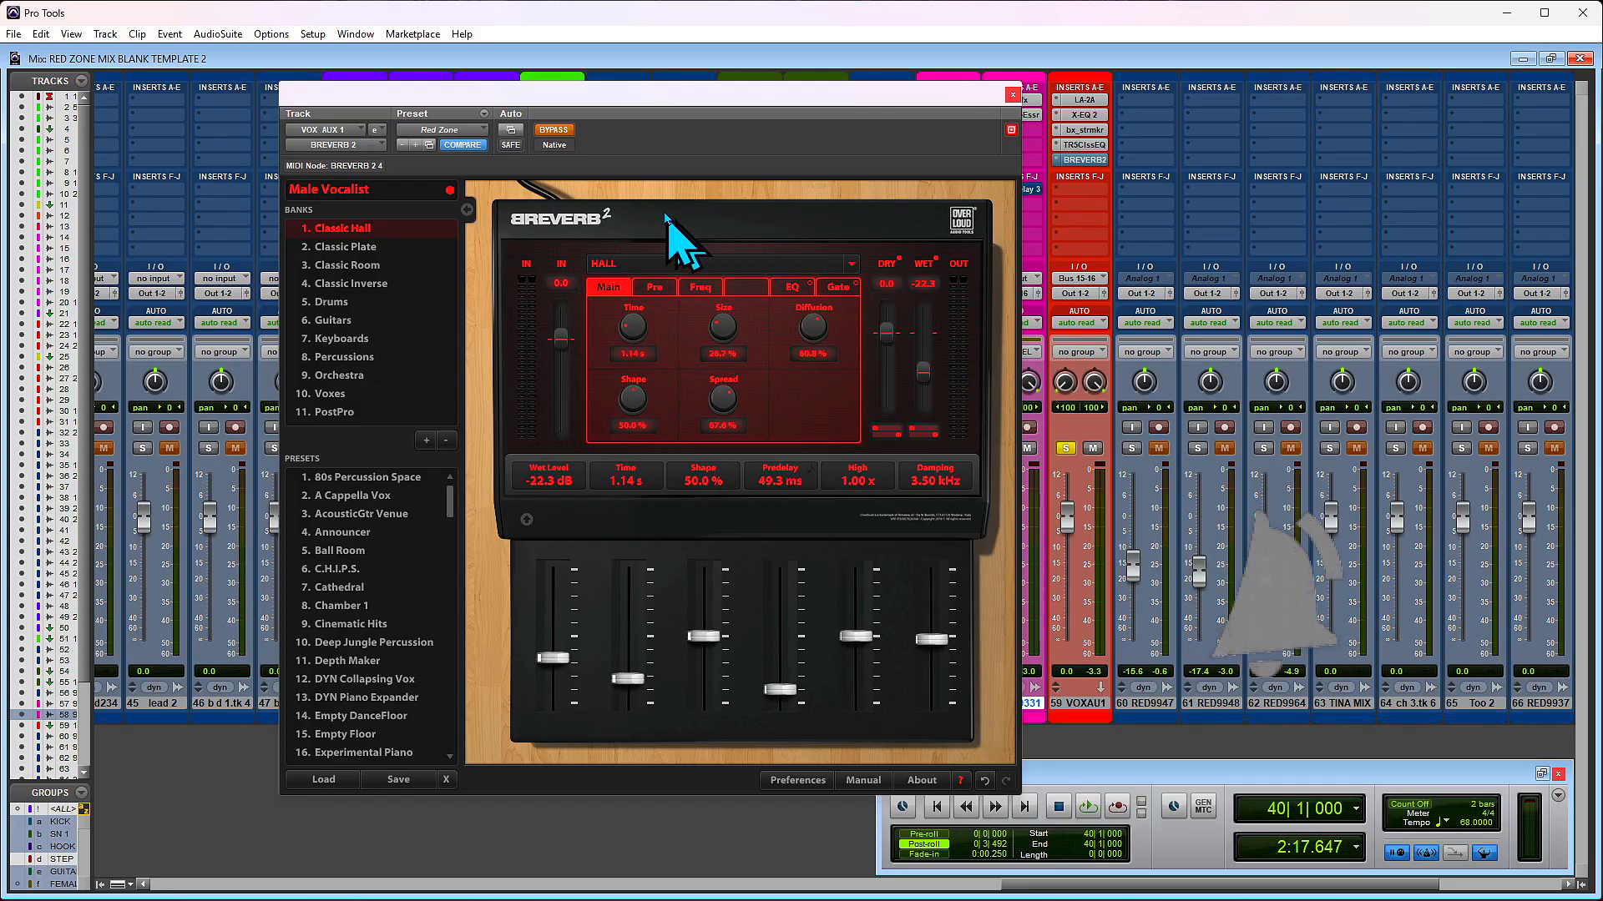
{"action": "left_click", "coordinate": [554, 131]}
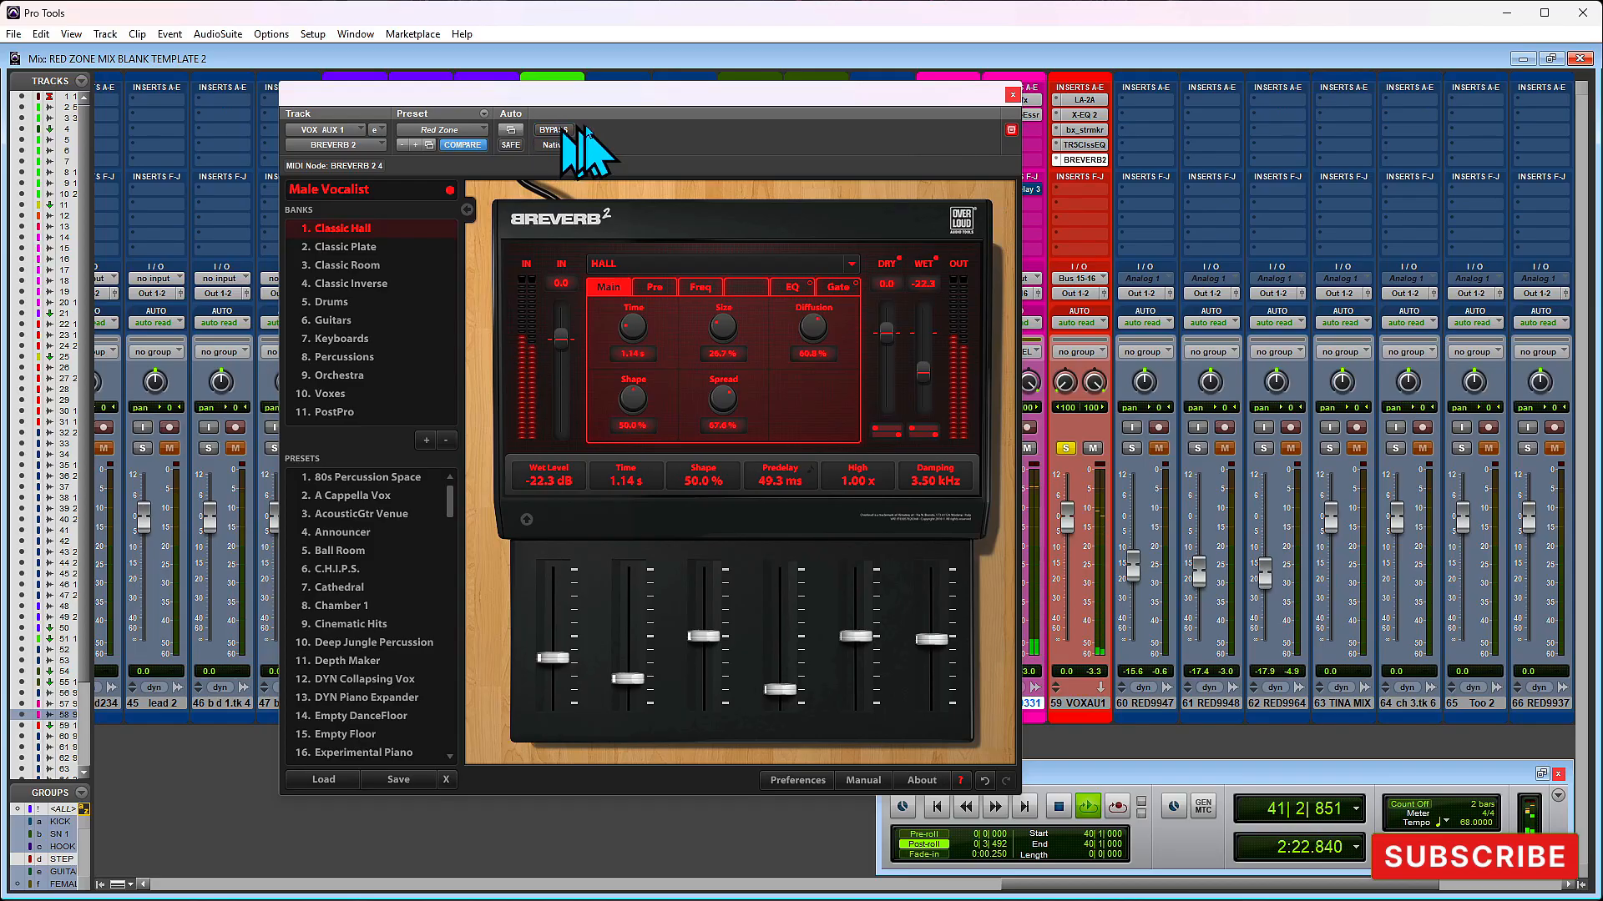
{"action": "left_click", "coordinate": [1013, 95]}
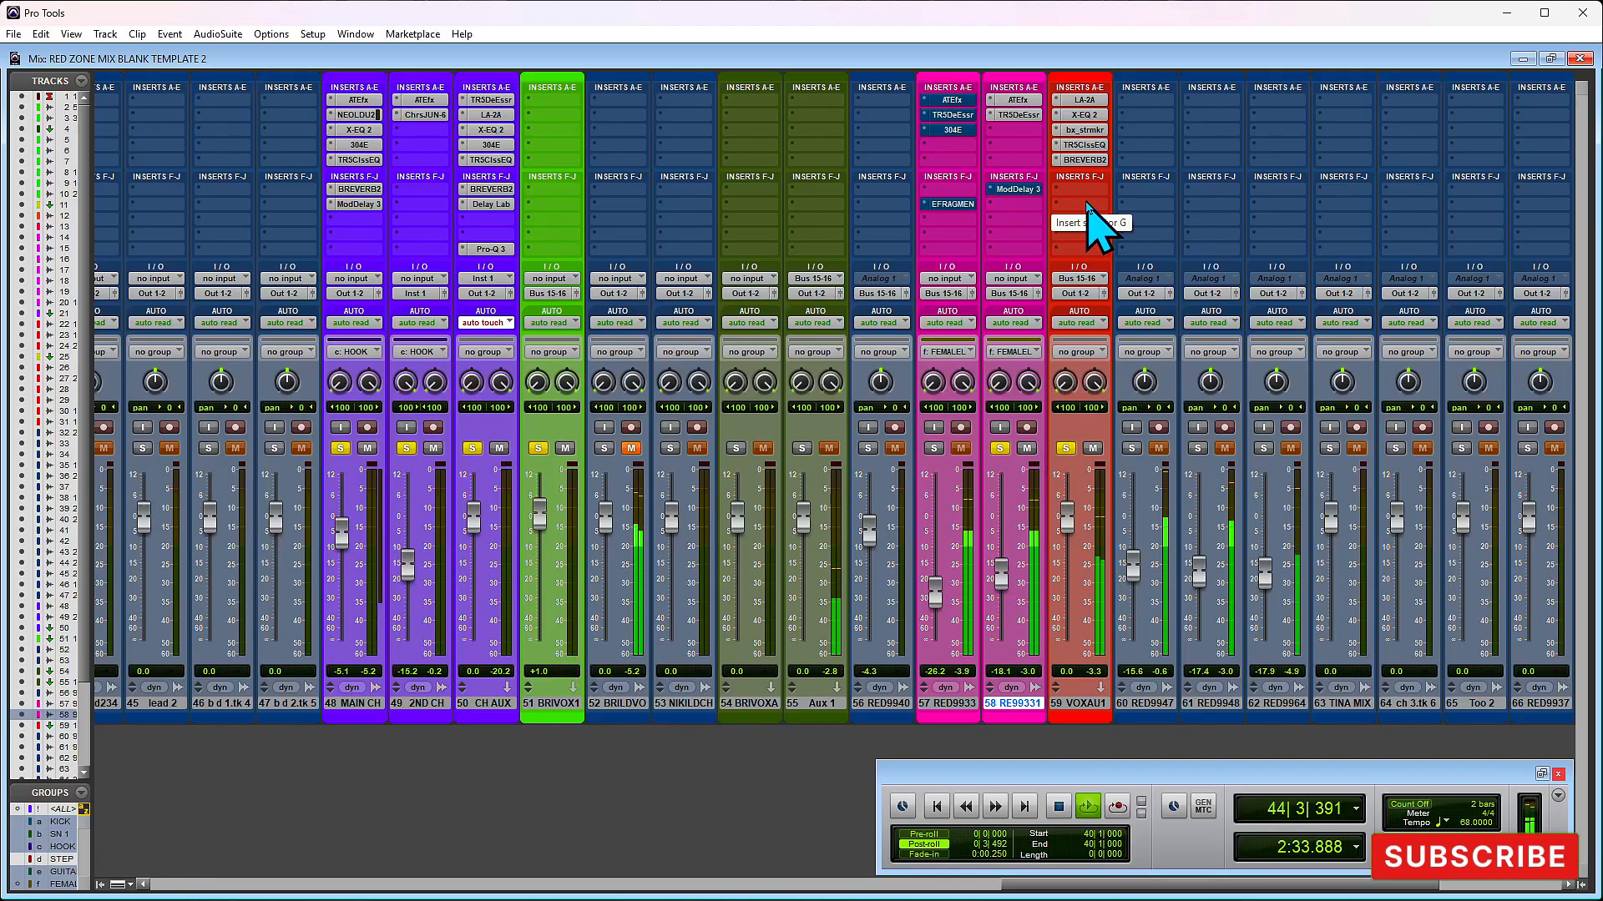
{"action": "key", "text": "space"}
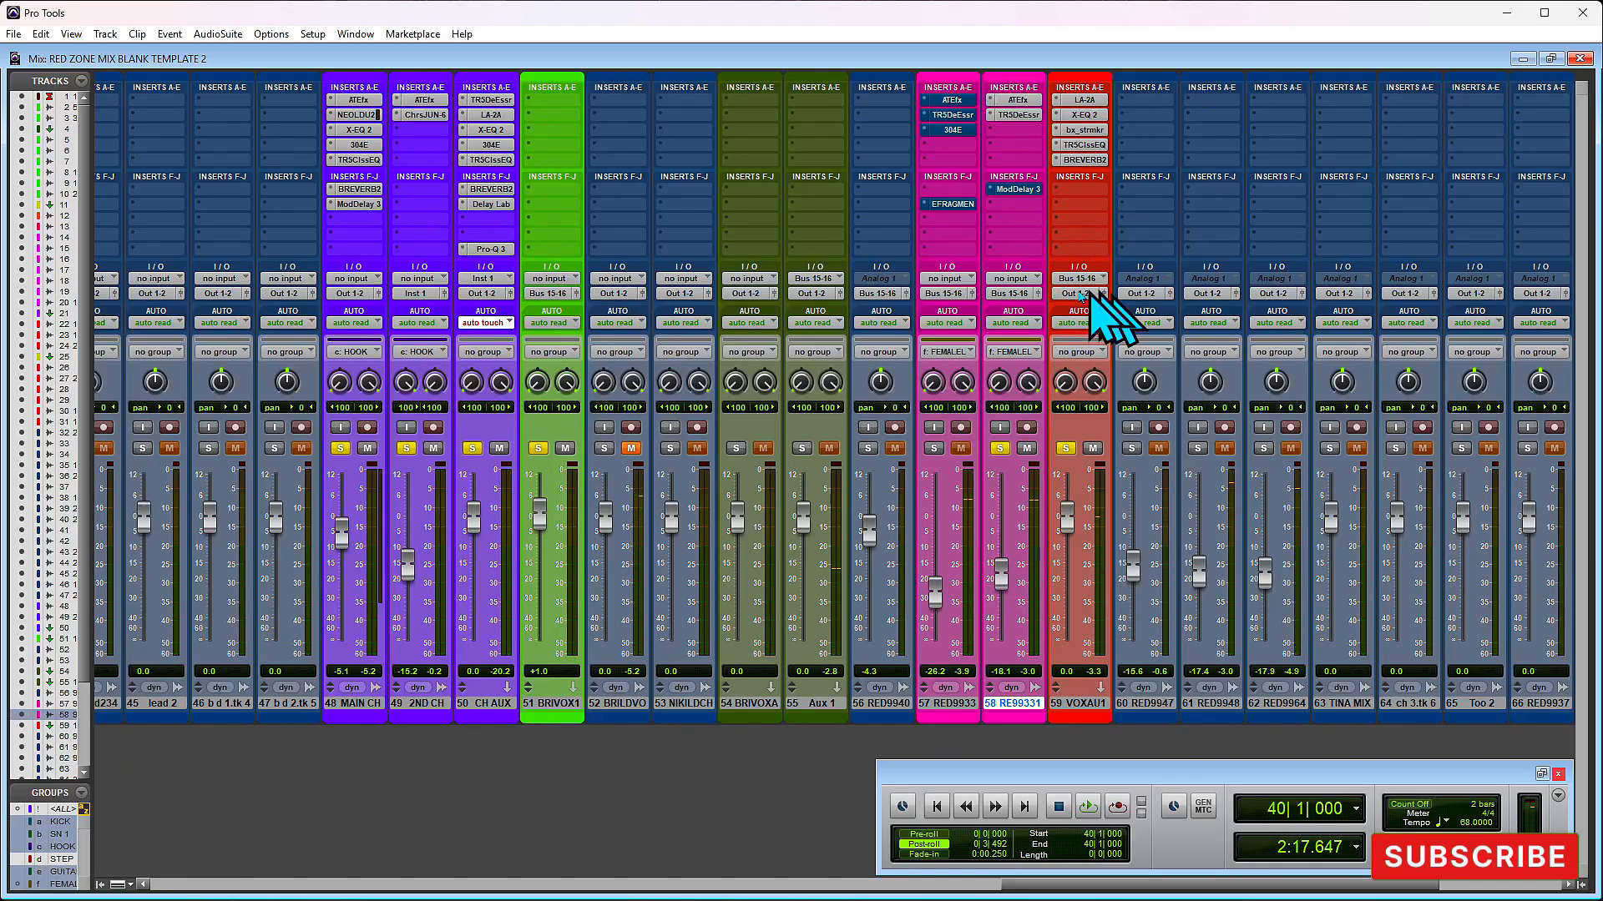
- Check the Mod Delay III times on track 58 against the 60000 ÷ 68 and quarter-value calculations in the Calculator history
{"action": "left_click", "coordinate": [1020, 191]}
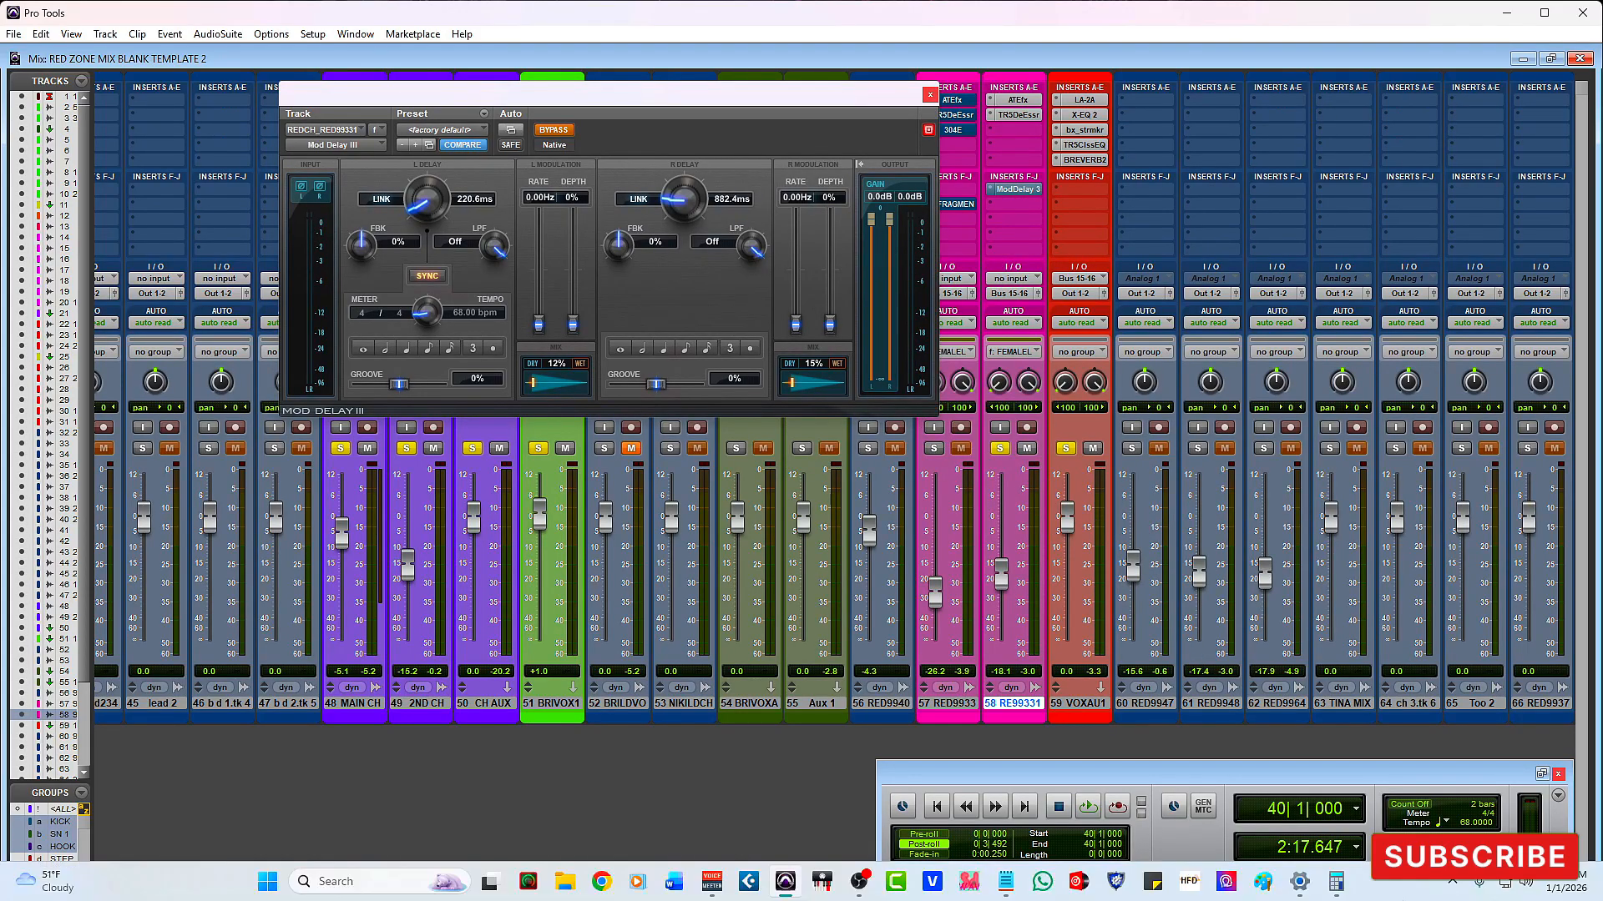
{"action": "left_click", "coordinate": [1336, 881]}
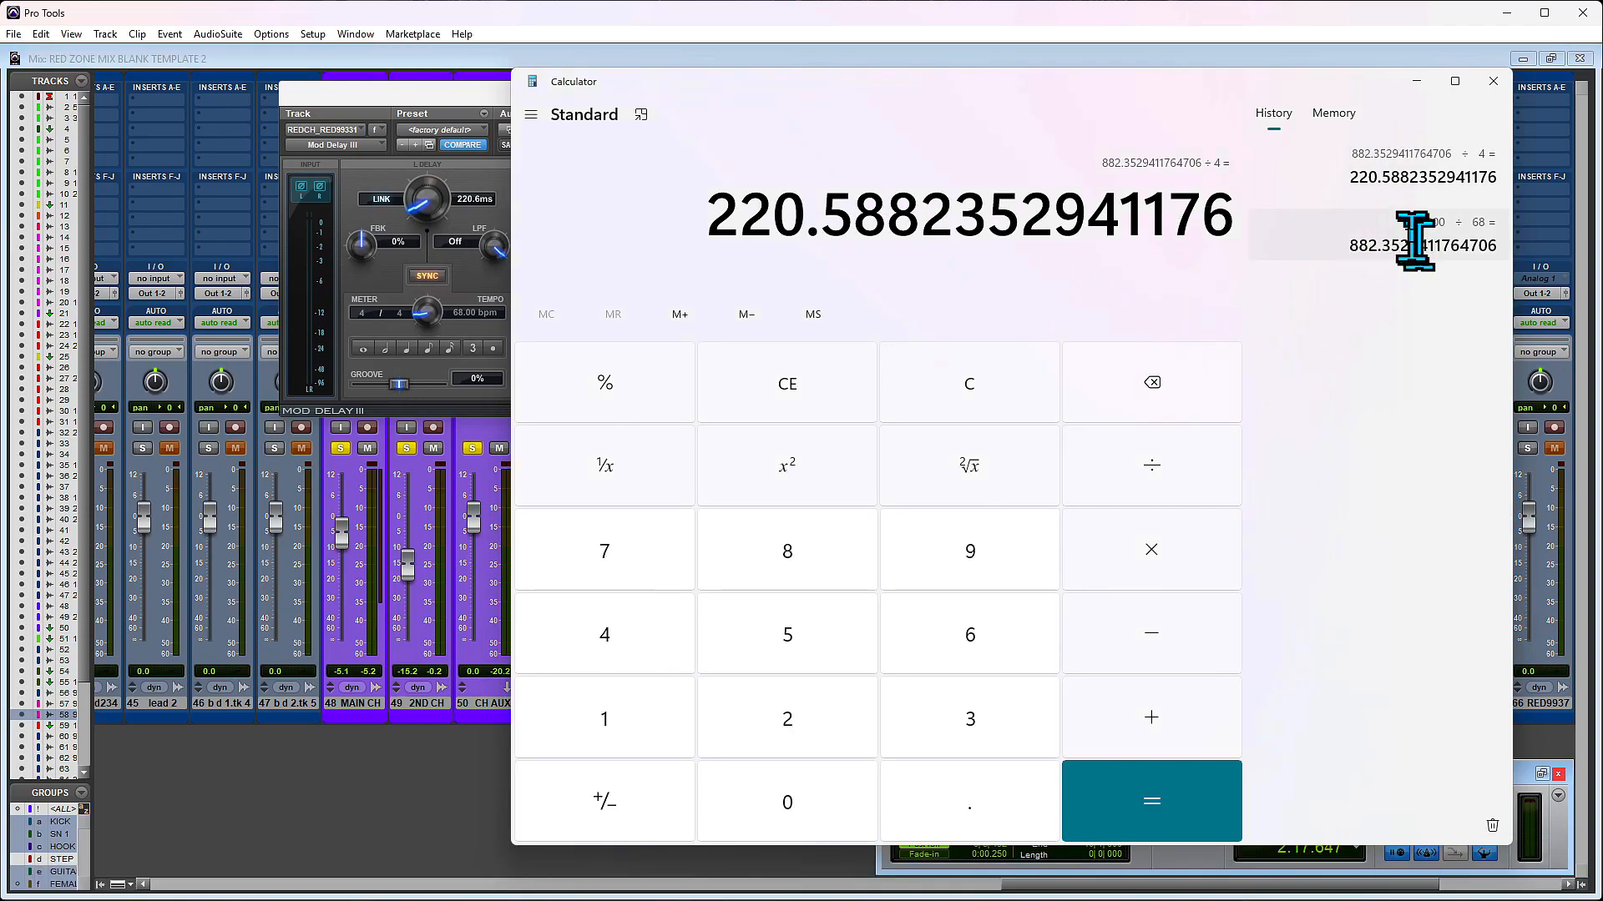
{"action": "left_click_drag", "start_coordinate": [1414, 223], "coordinate": [1453, 223]}
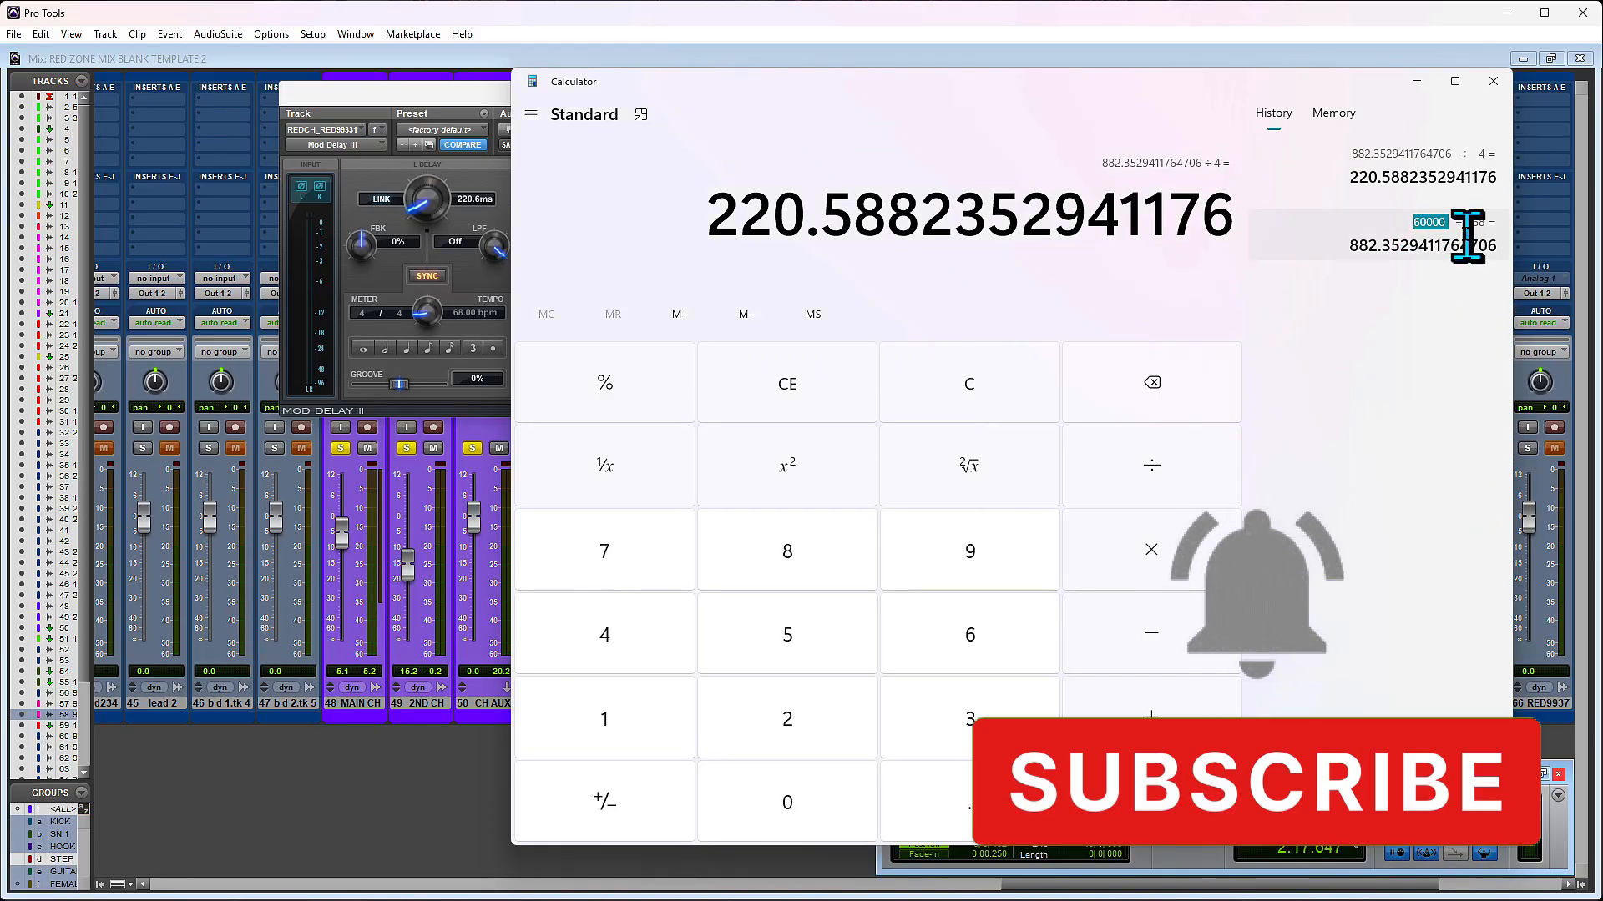
{"action": "left_click_drag", "start_coordinate": [1469, 222], "coordinate": [1492, 223]}
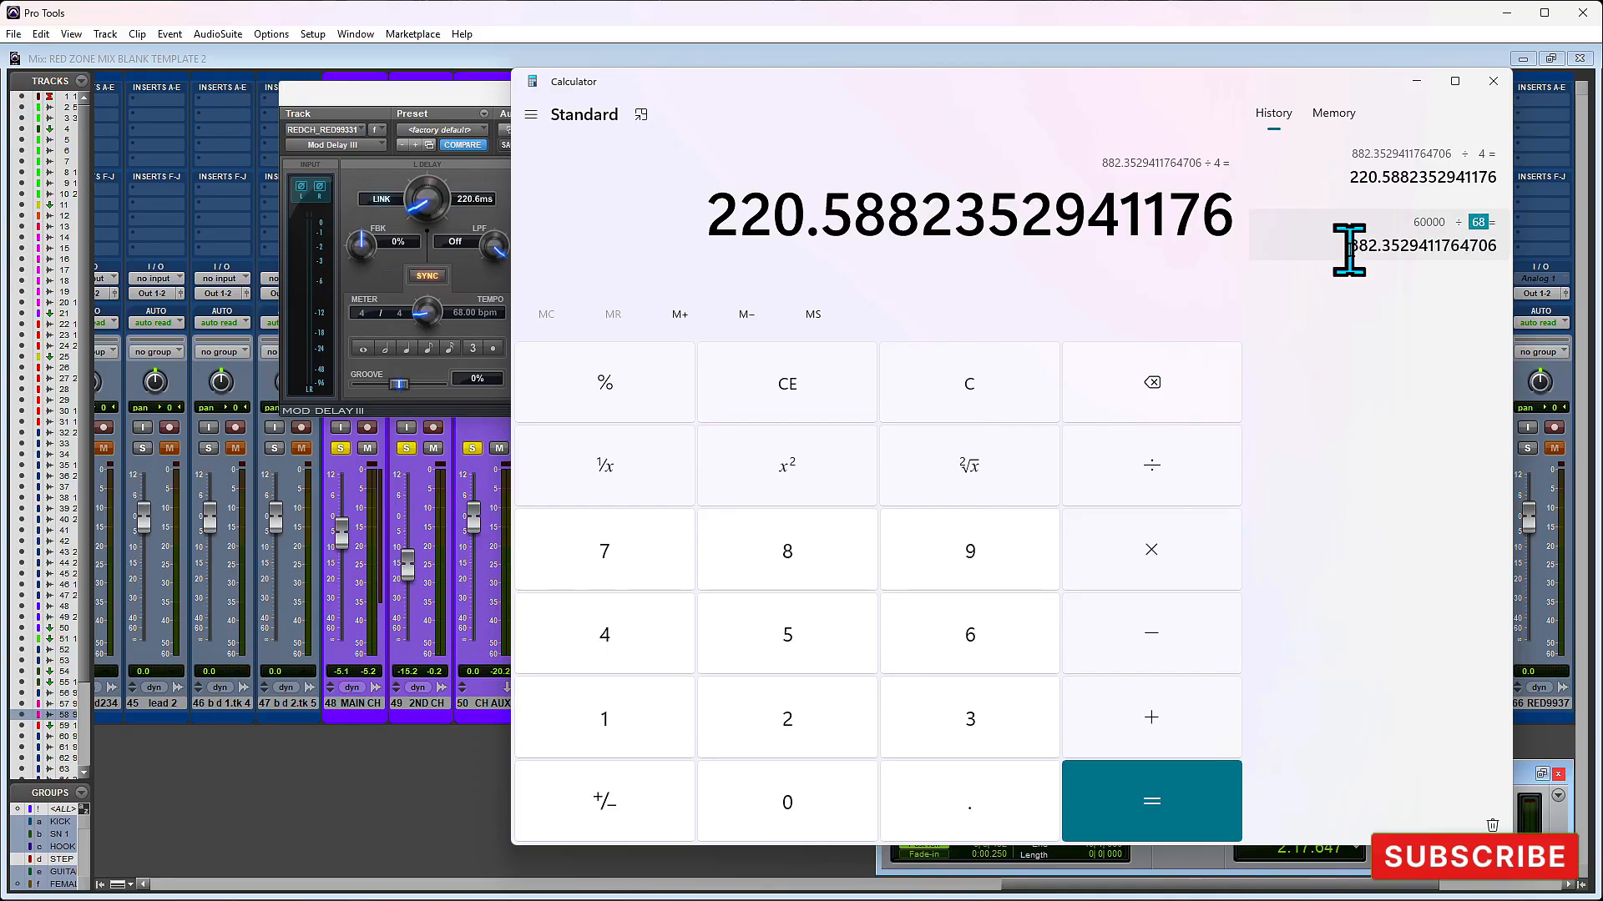
{"action": "left_click", "coordinate": [1401, 250]}
{"action": "left_click_drag", "start_coordinate": [1401, 250], "coordinate": [1362, 250]}
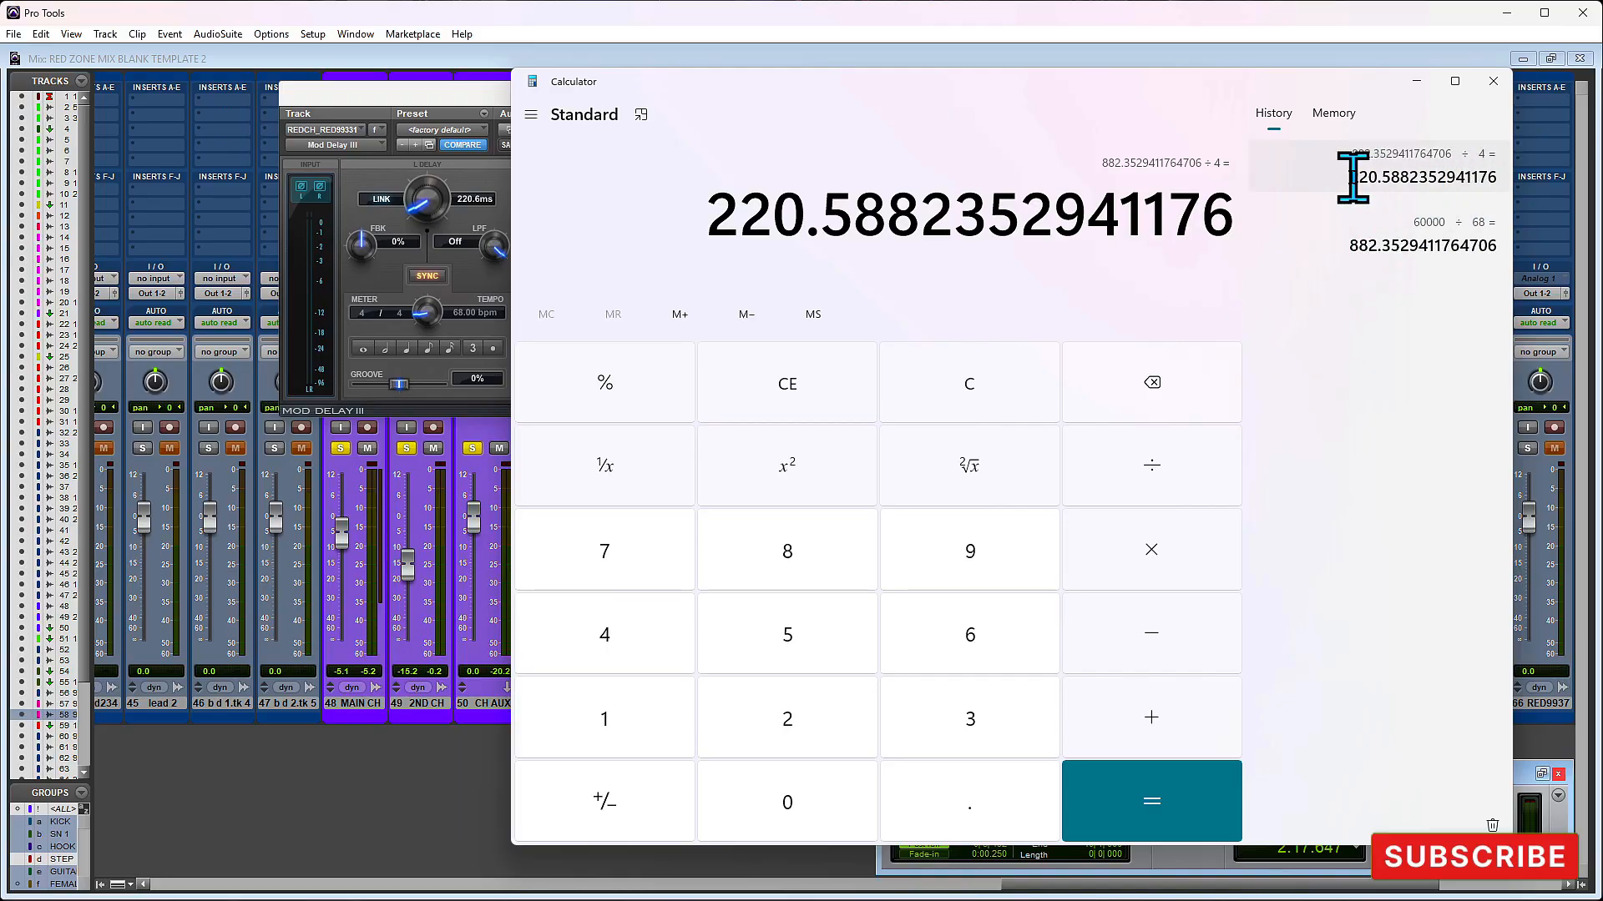
{"action": "left_click_drag", "start_coordinate": [1373, 179], "coordinate": [1390, 179]}
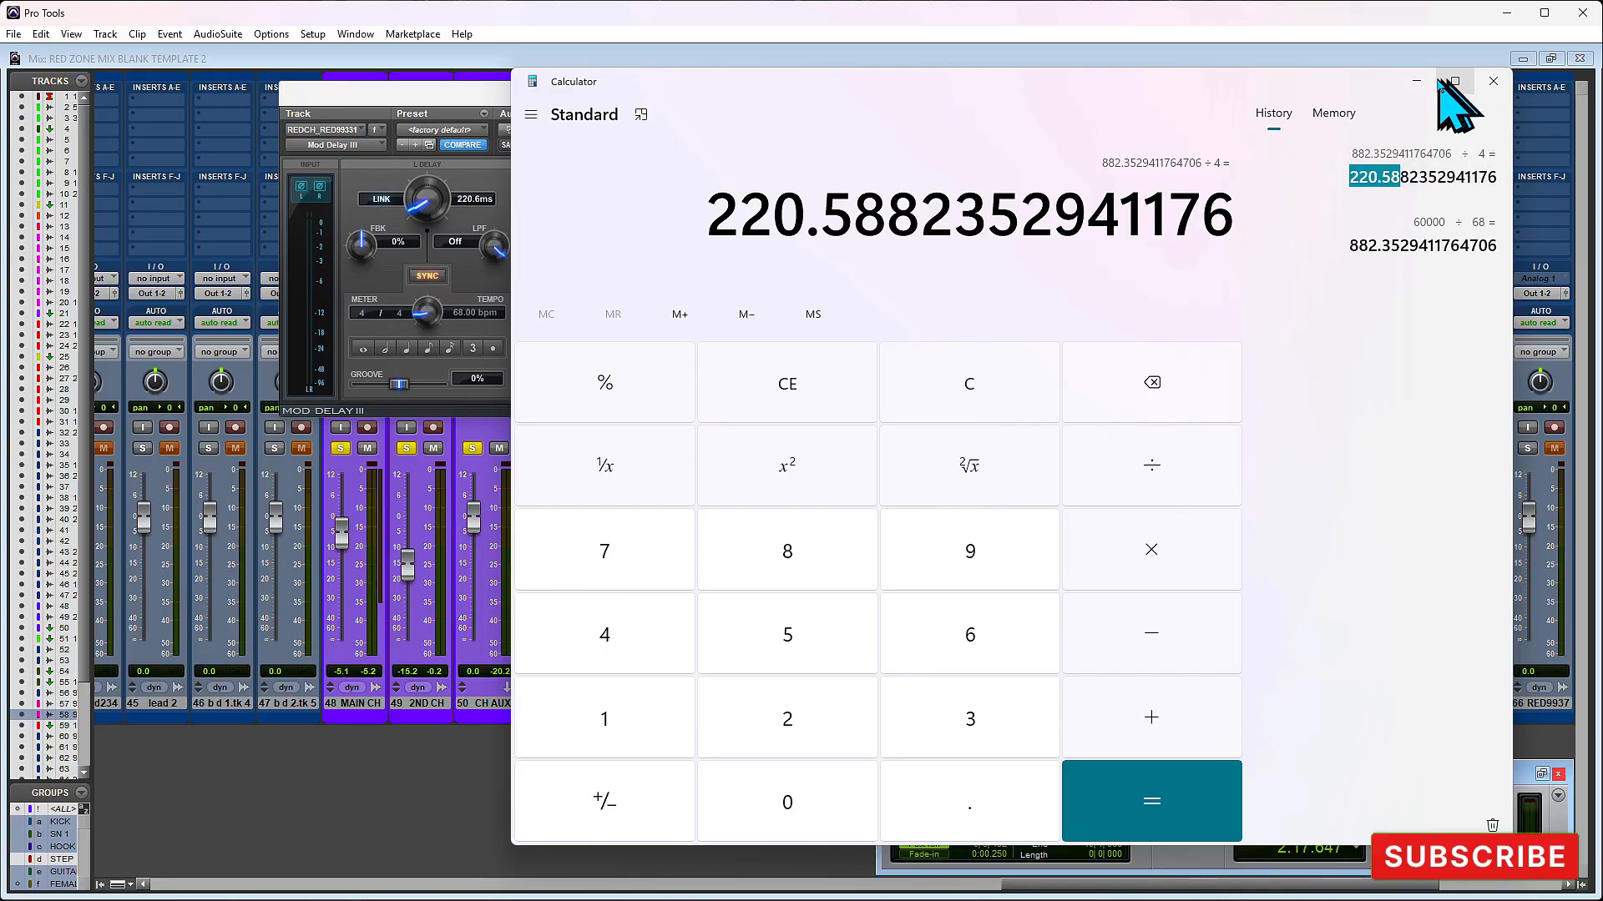
{"action": "left_click", "coordinate": [1410, 81]}
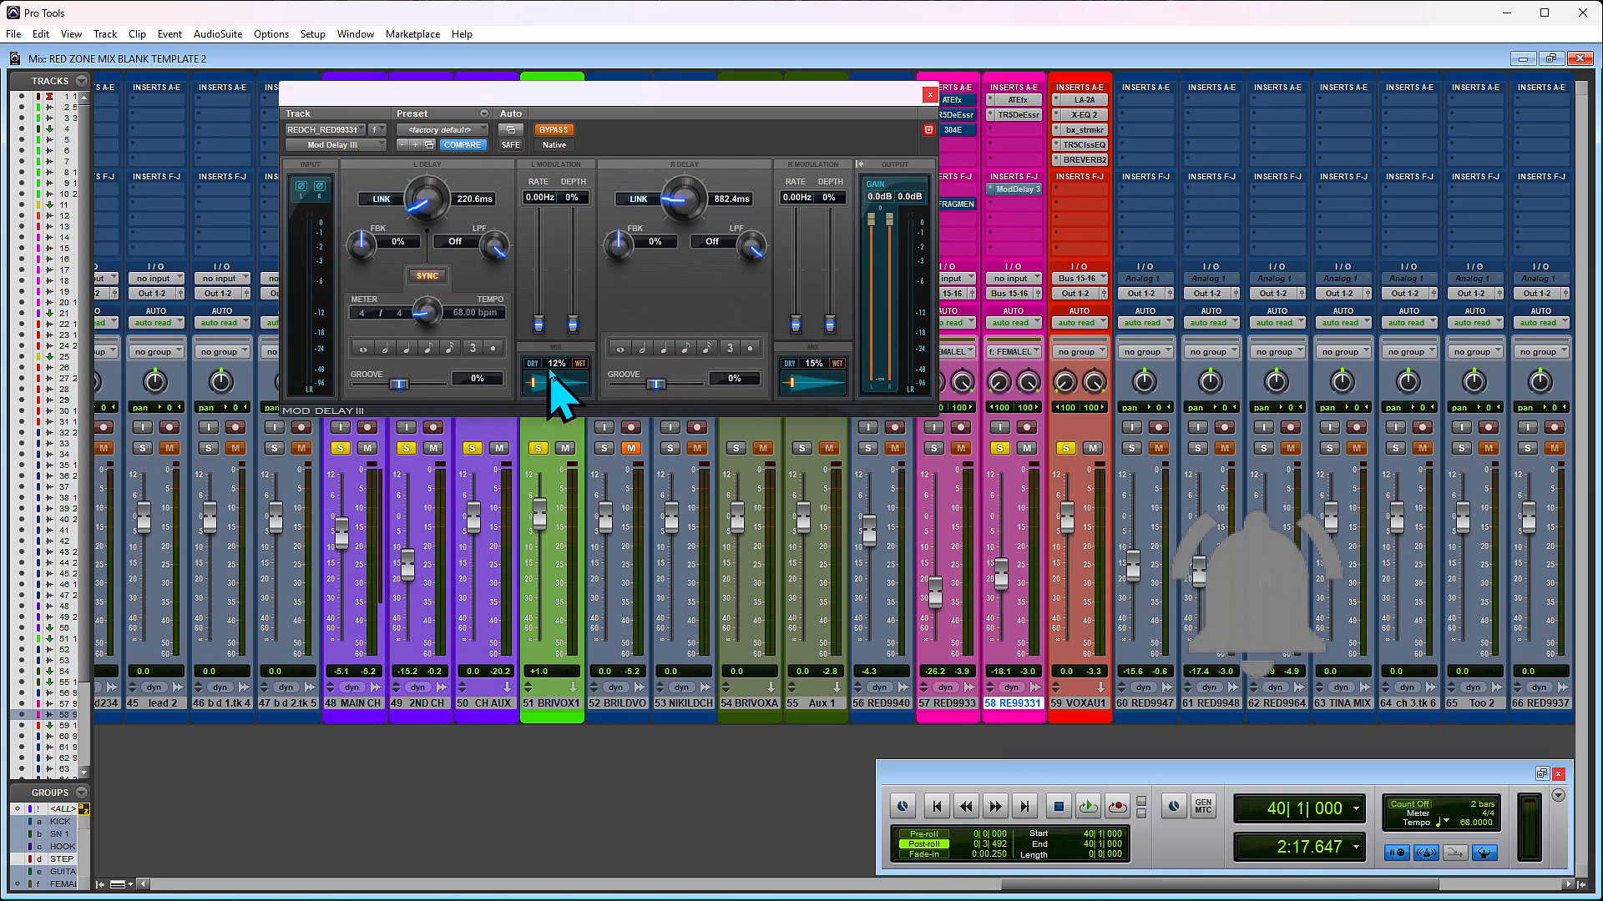
{"action": "left_click", "coordinate": [929, 94]}
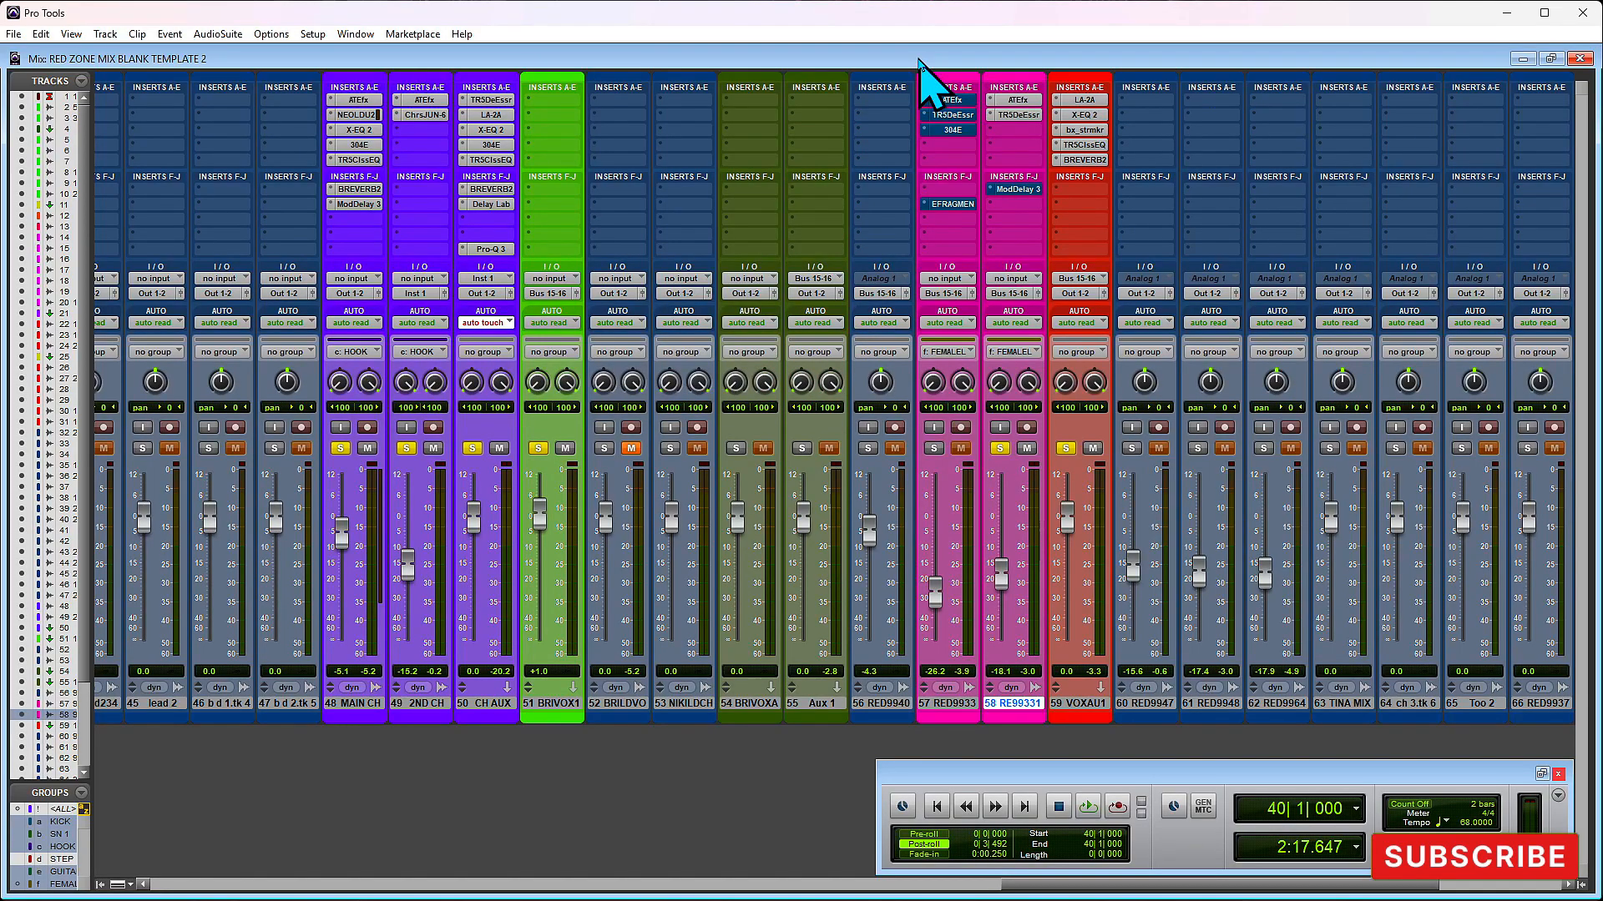
- Play the section, take Mod Delay III on track 58 out of bypass, and audition the delay
{"action": "key", "text": "space"}
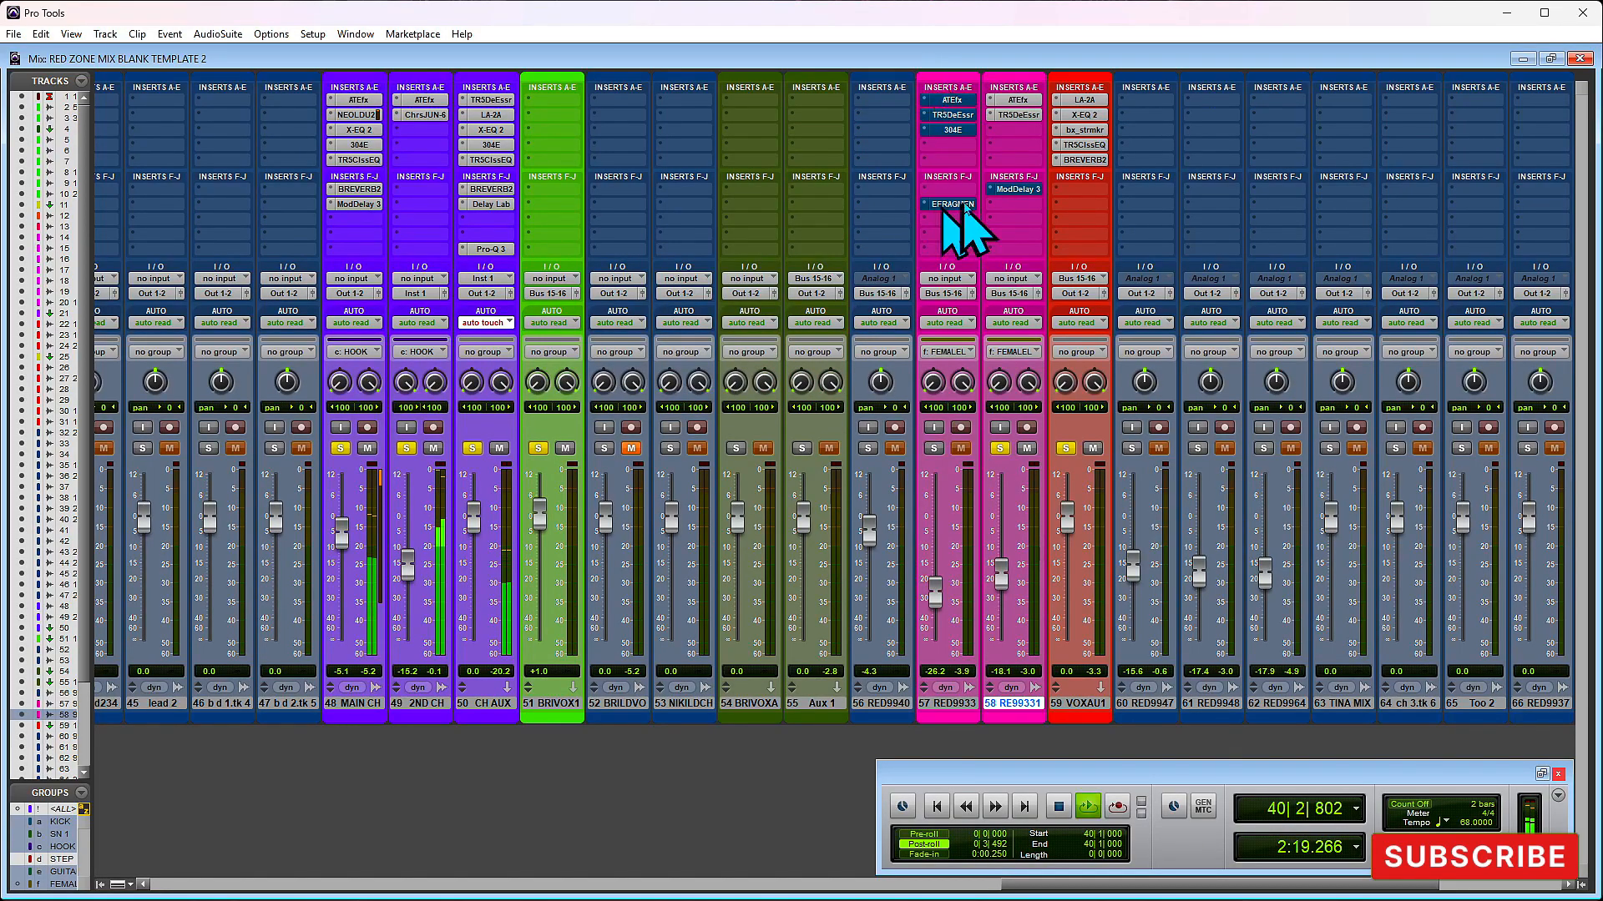
{"action": "left_click", "coordinate": [1010, 188]}
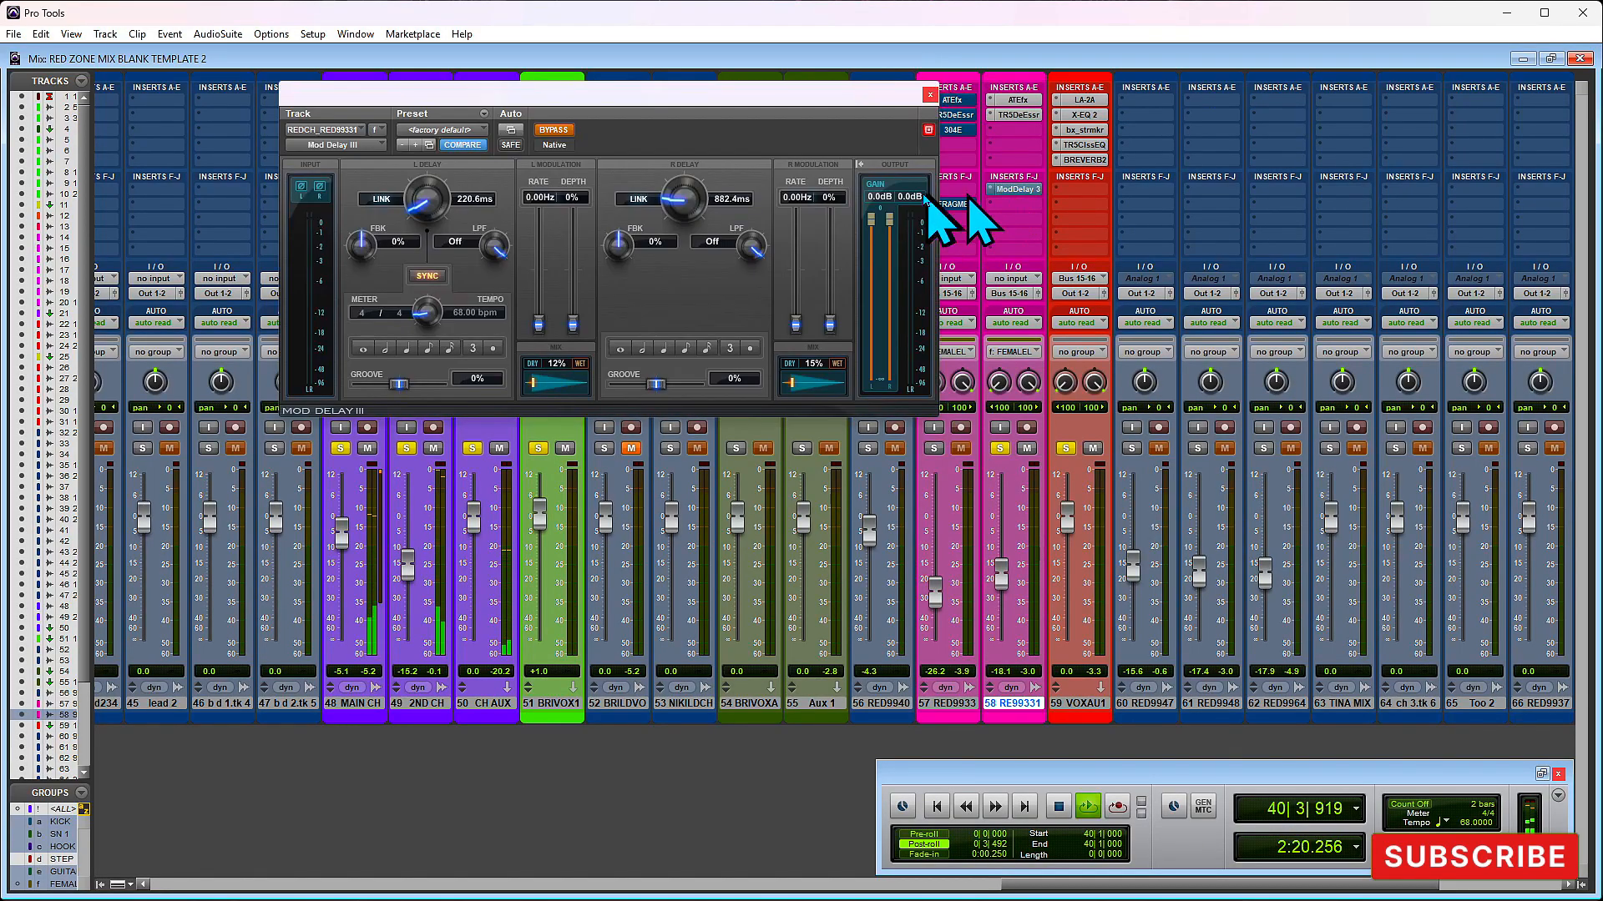
{"action": "left_click", "coordinate": [554, 129]}
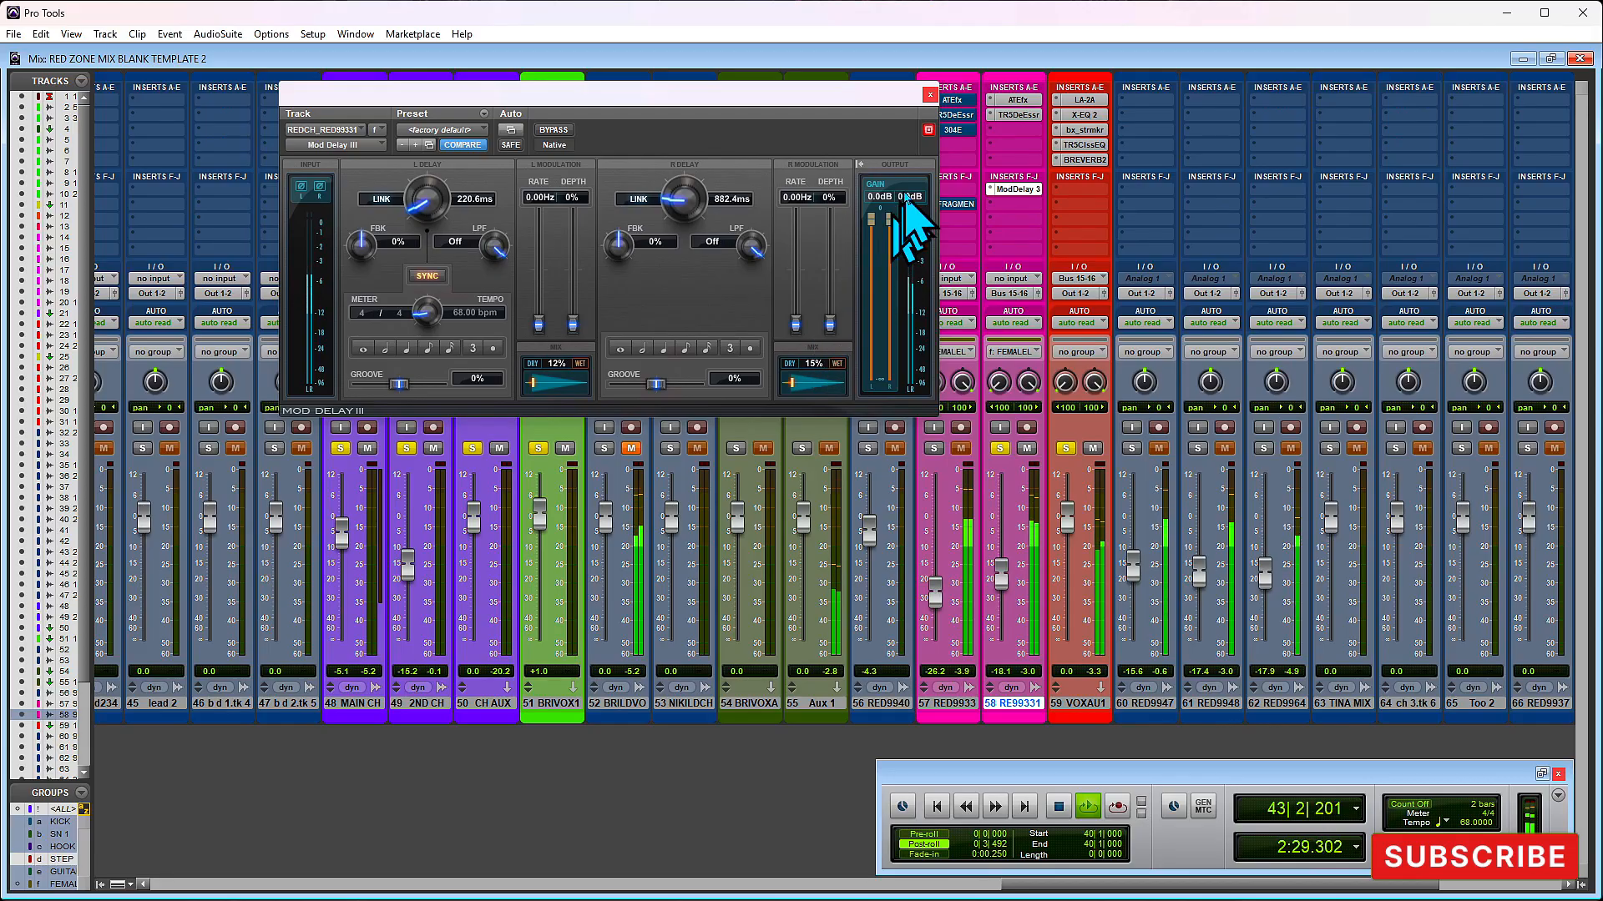
{"action": "key", "text": "space"}
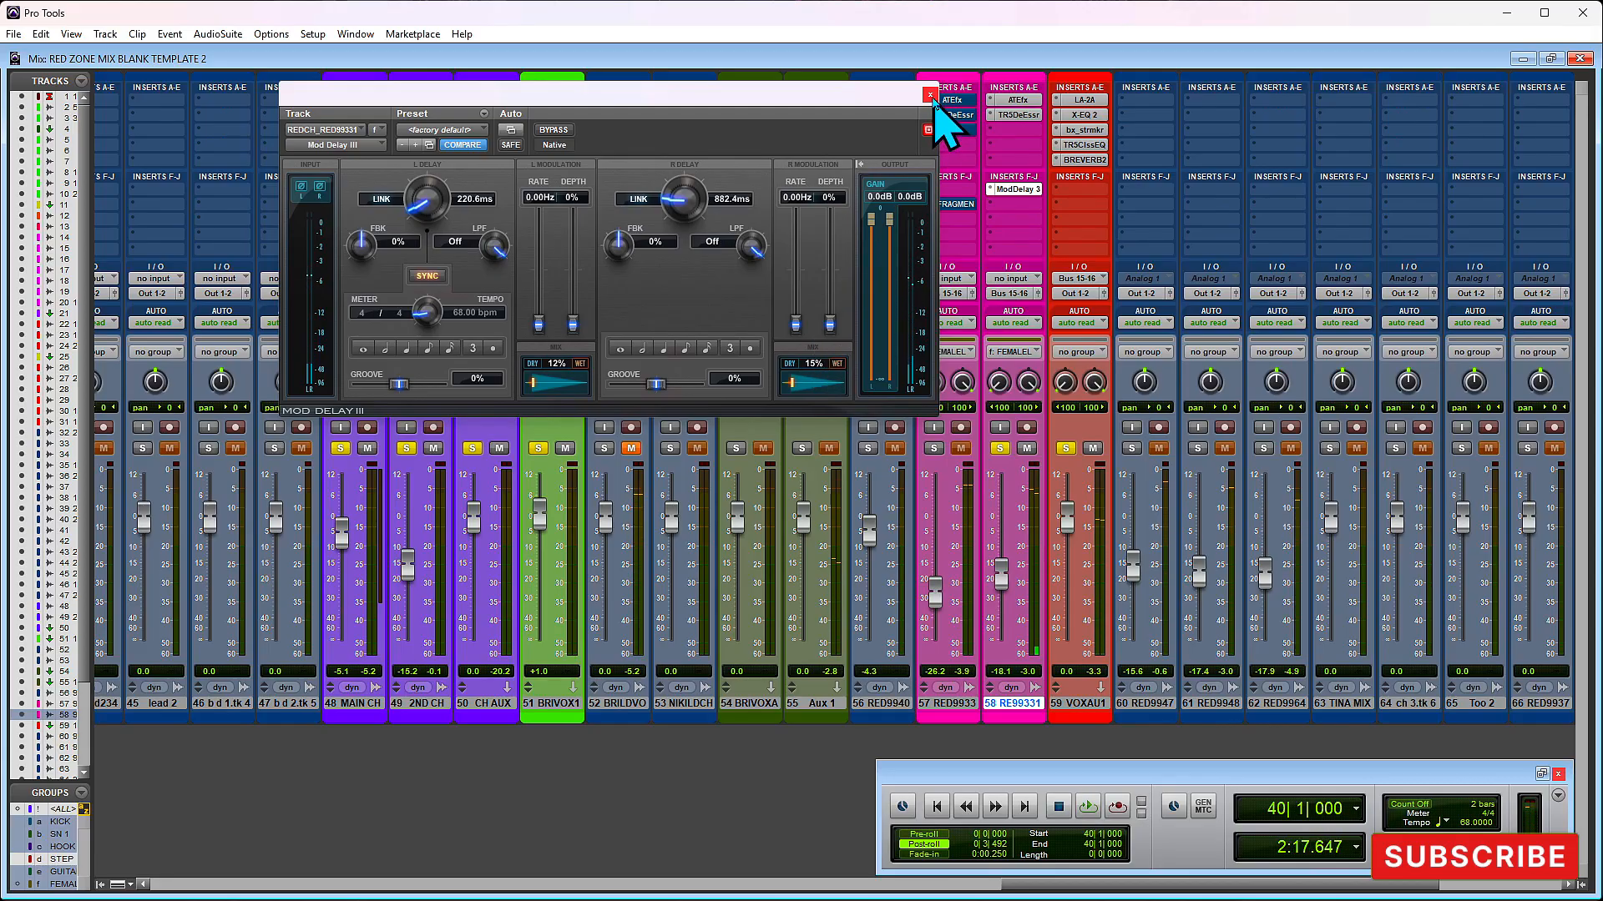
{"action": "left_click", "coordinate": [930, 96]}
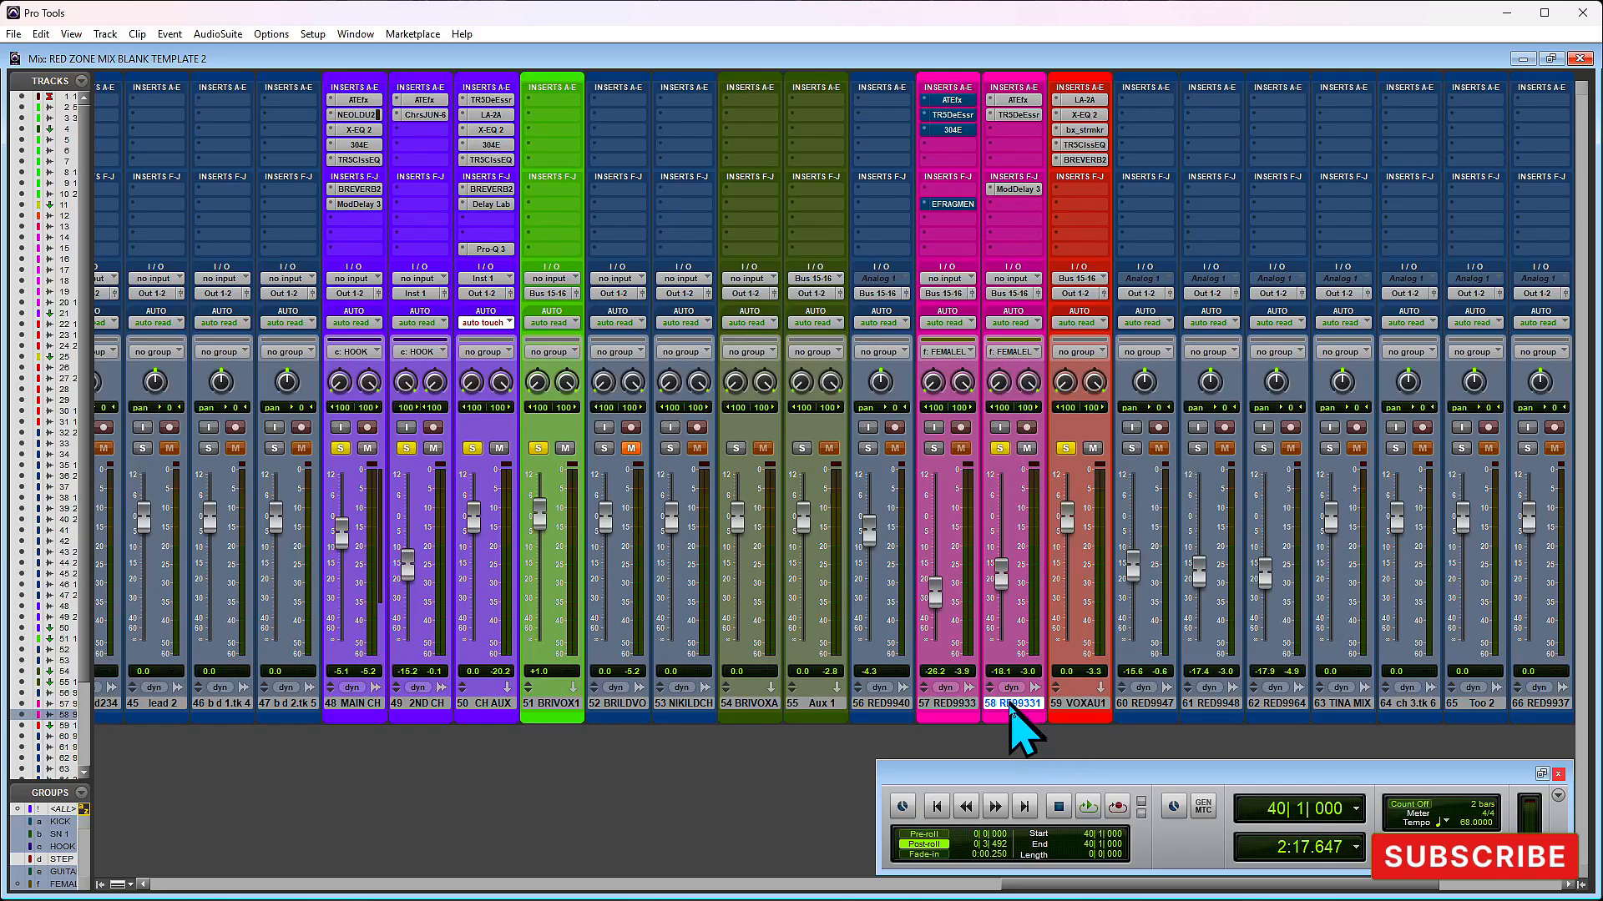
- Select track 57, take its ATEfx and TR5 De-Esser inserts out of bypass, and solo the track
{"action": "left_click", "coordinate": [946, 704]}
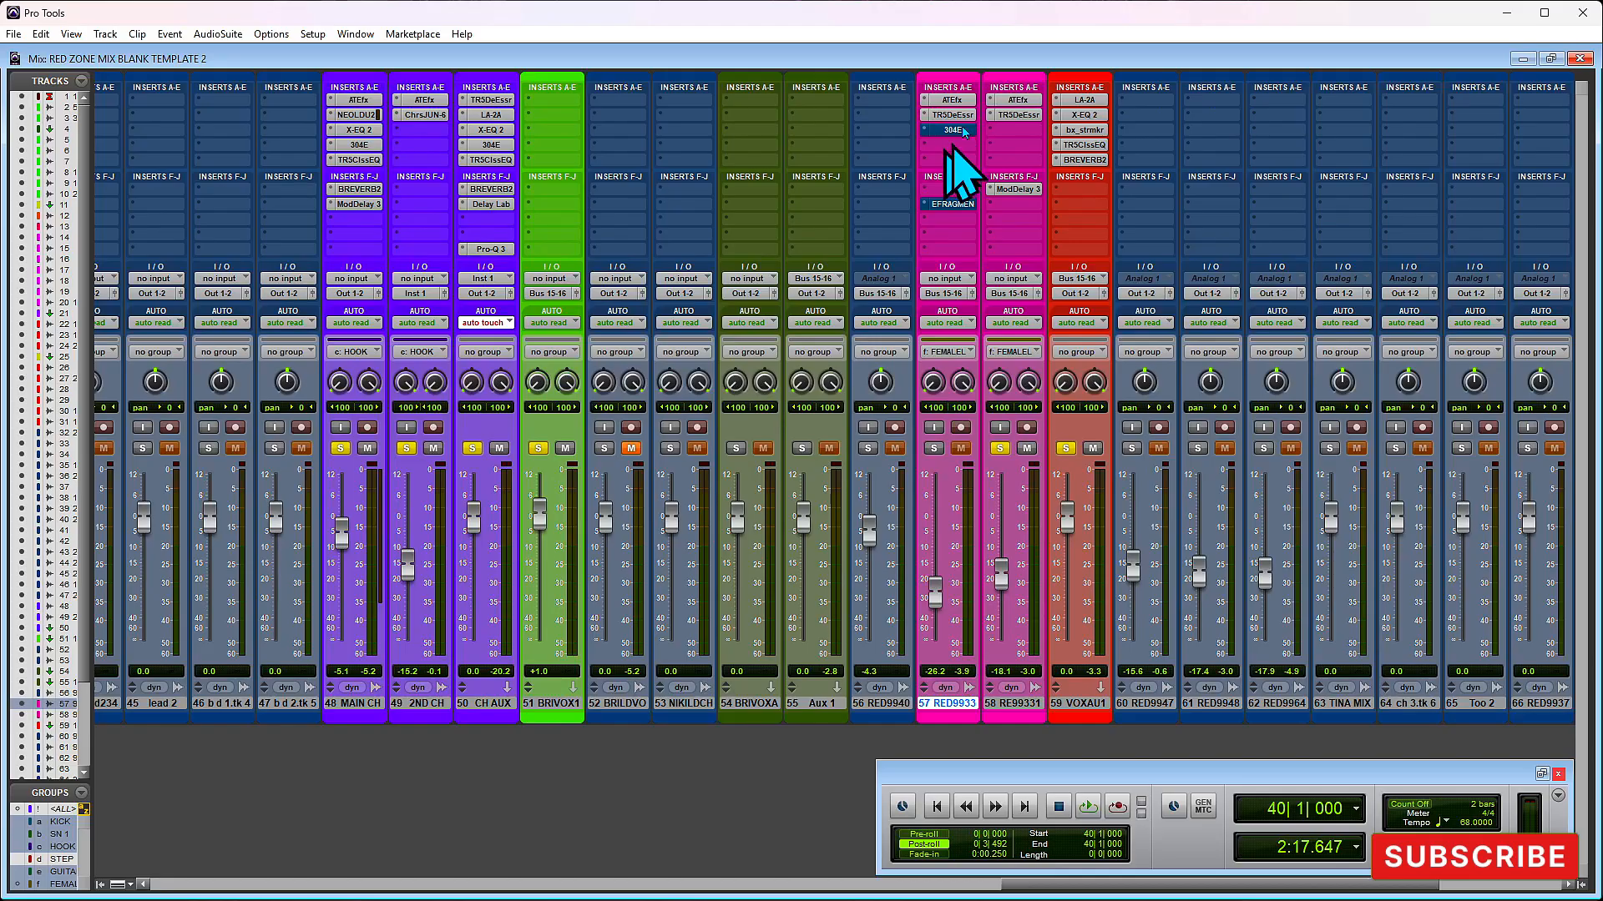
{"action": "left_click", "coordinate": [952, 205]}
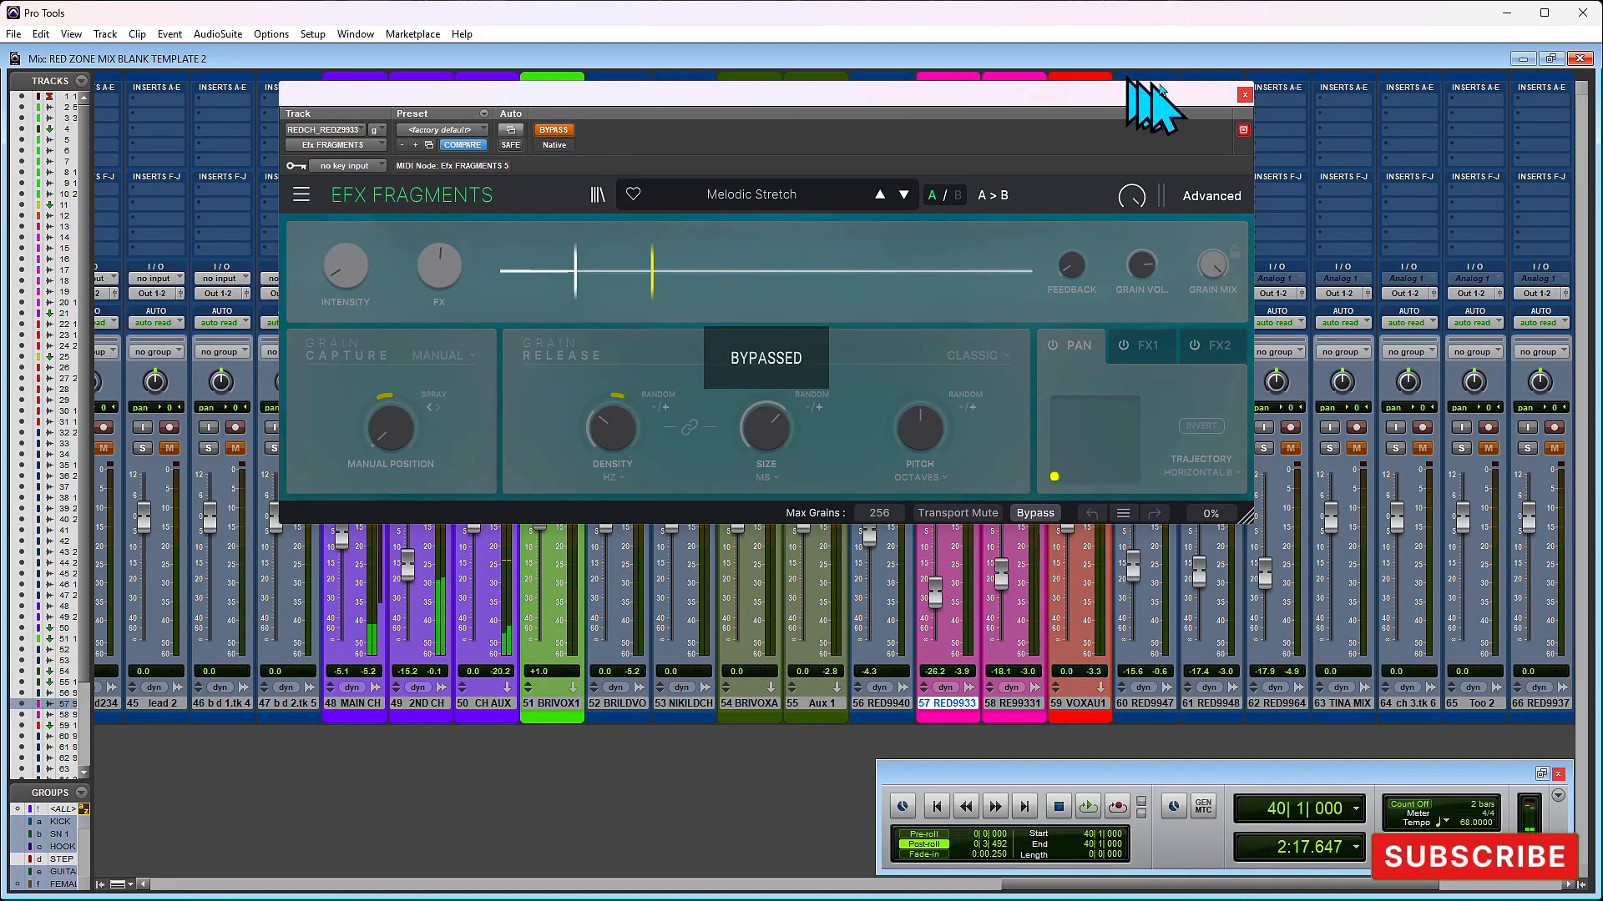
{"action": "left_click", "coordinate": [1245, 95]}
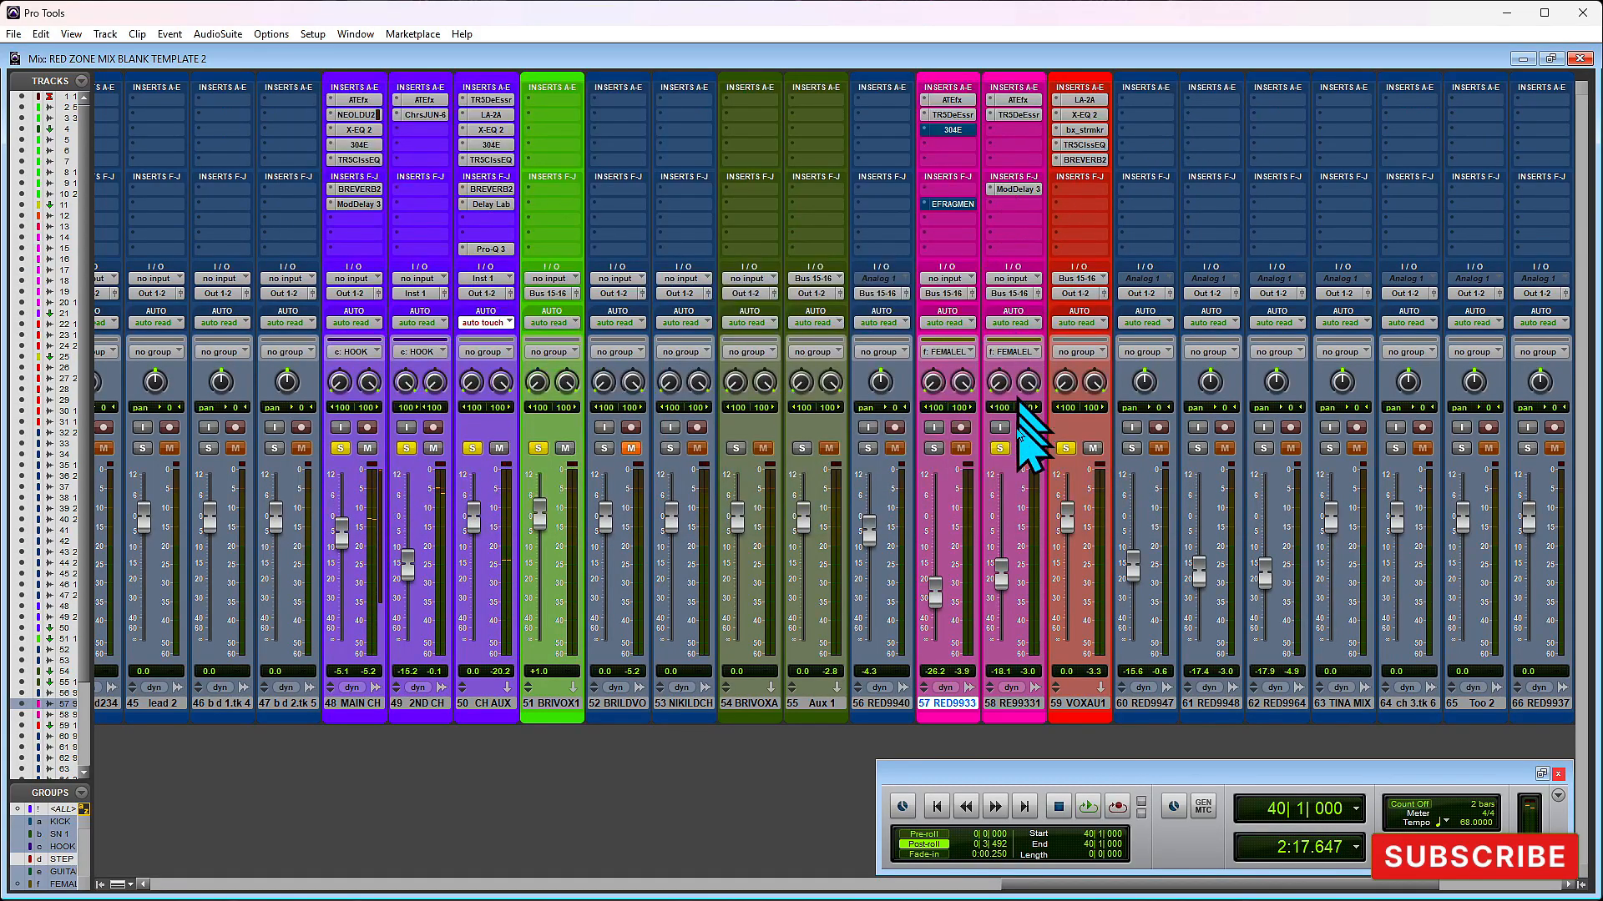
{"action": "left_click", "coordinate": [934, 449]}
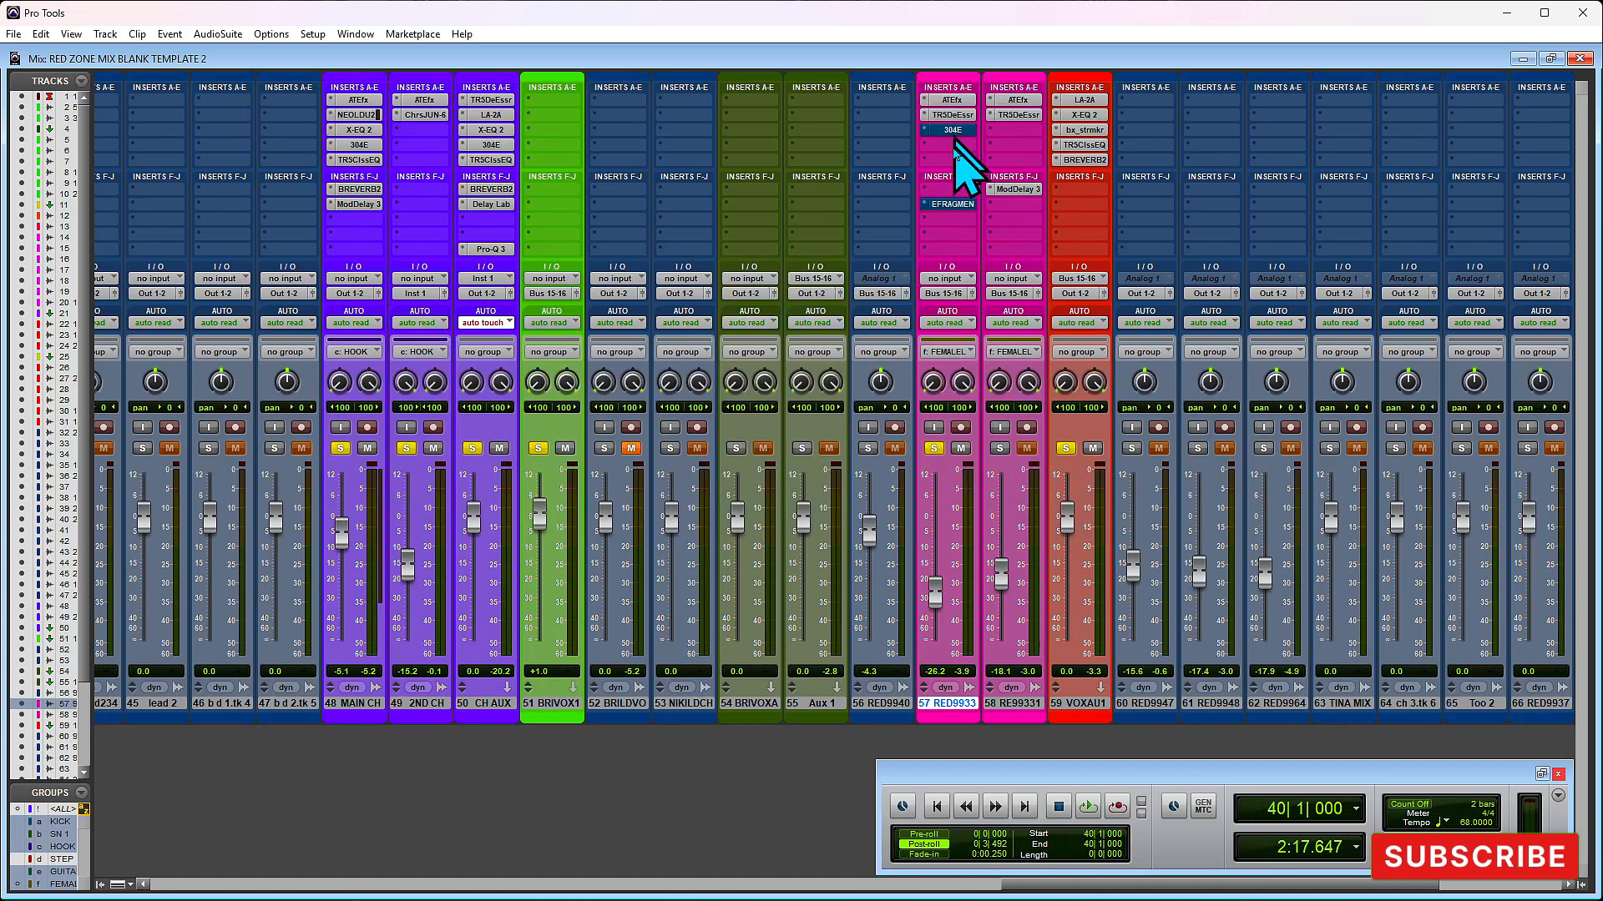
- Play the section, take EFX Fragments on track 57 out of bypass, and audition the Melodic Stretch preset
{"action": "left_click", "coordinate": [953, 205]}
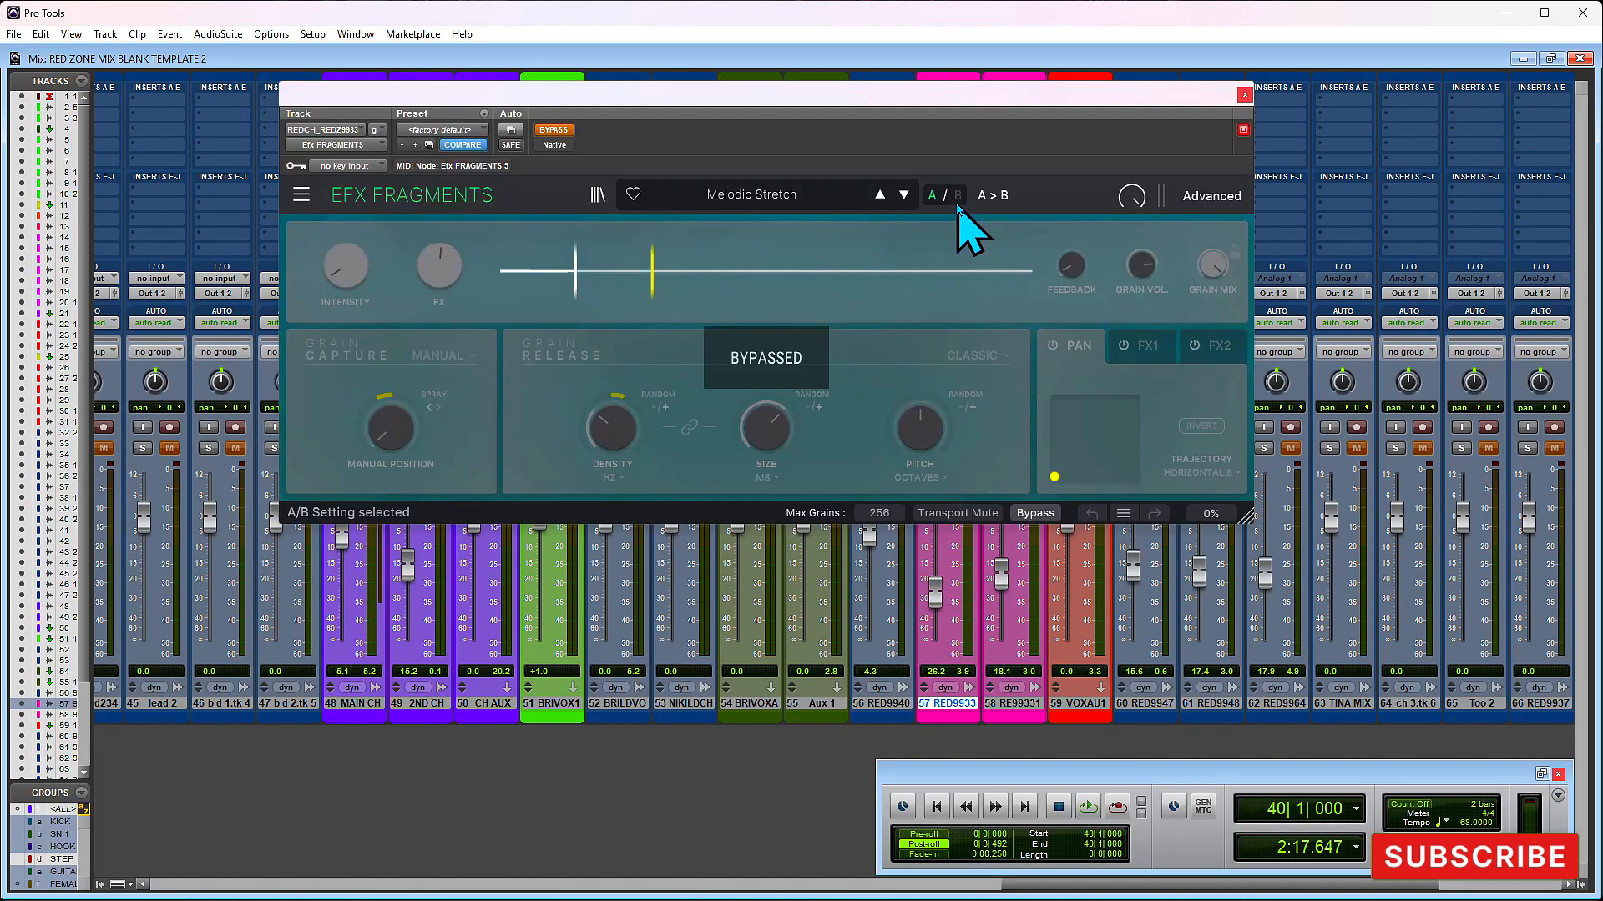
{"action": "key", "text": "space"}
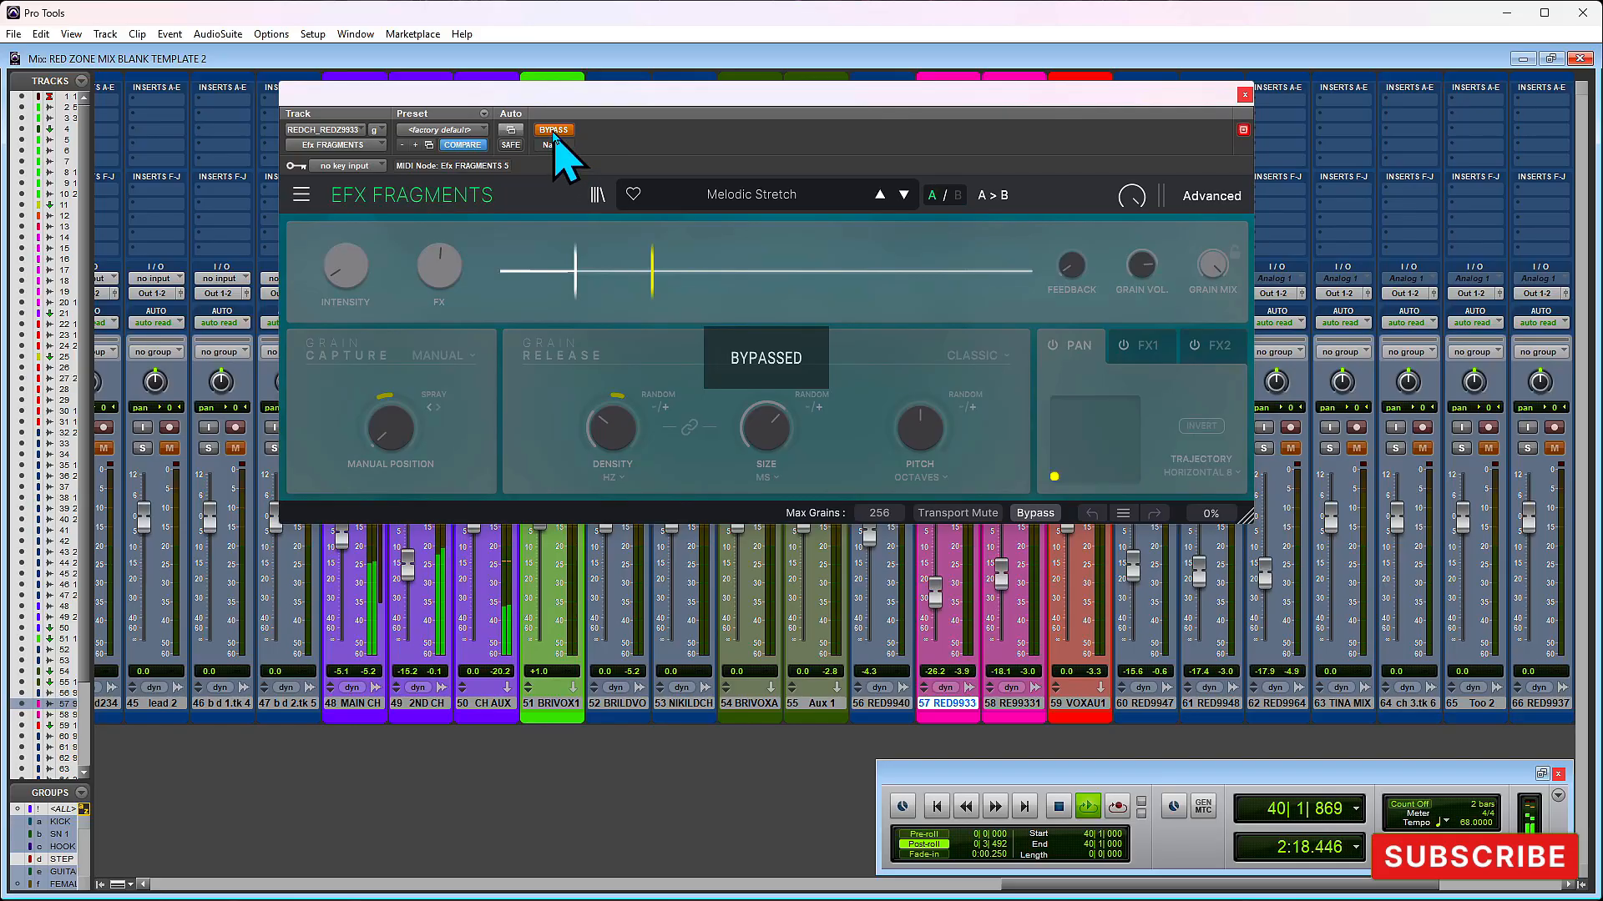
{"action": "left_click", "coordinate": [553, 130]}
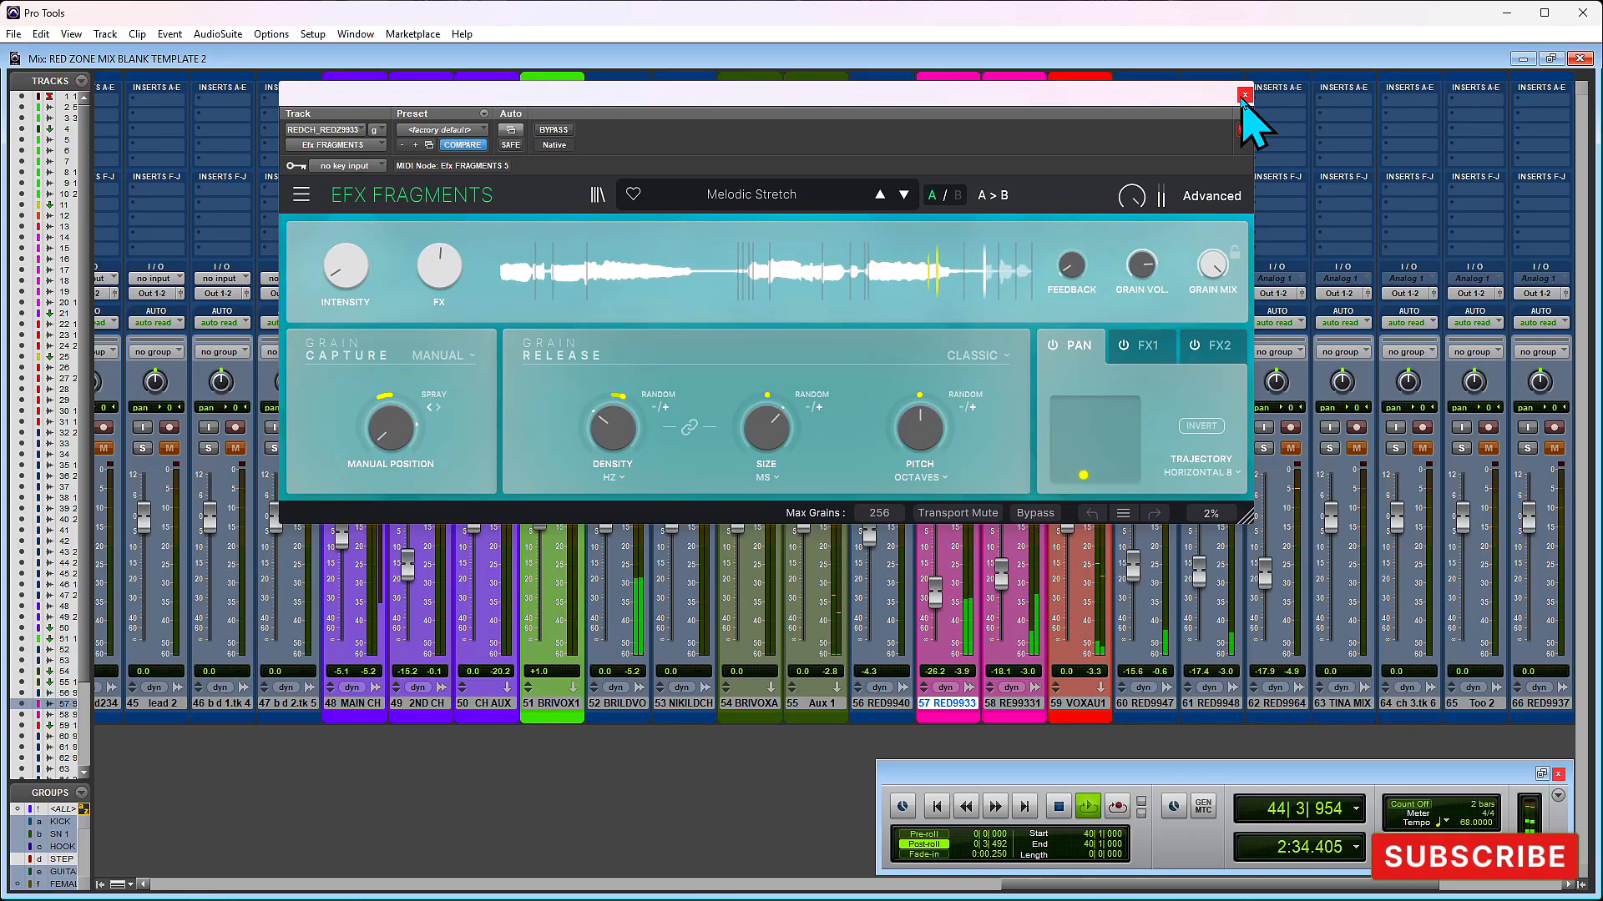
{"action": "key", "text": "space"}
{"action": "left_click", "coordinate": [1243, 96]}
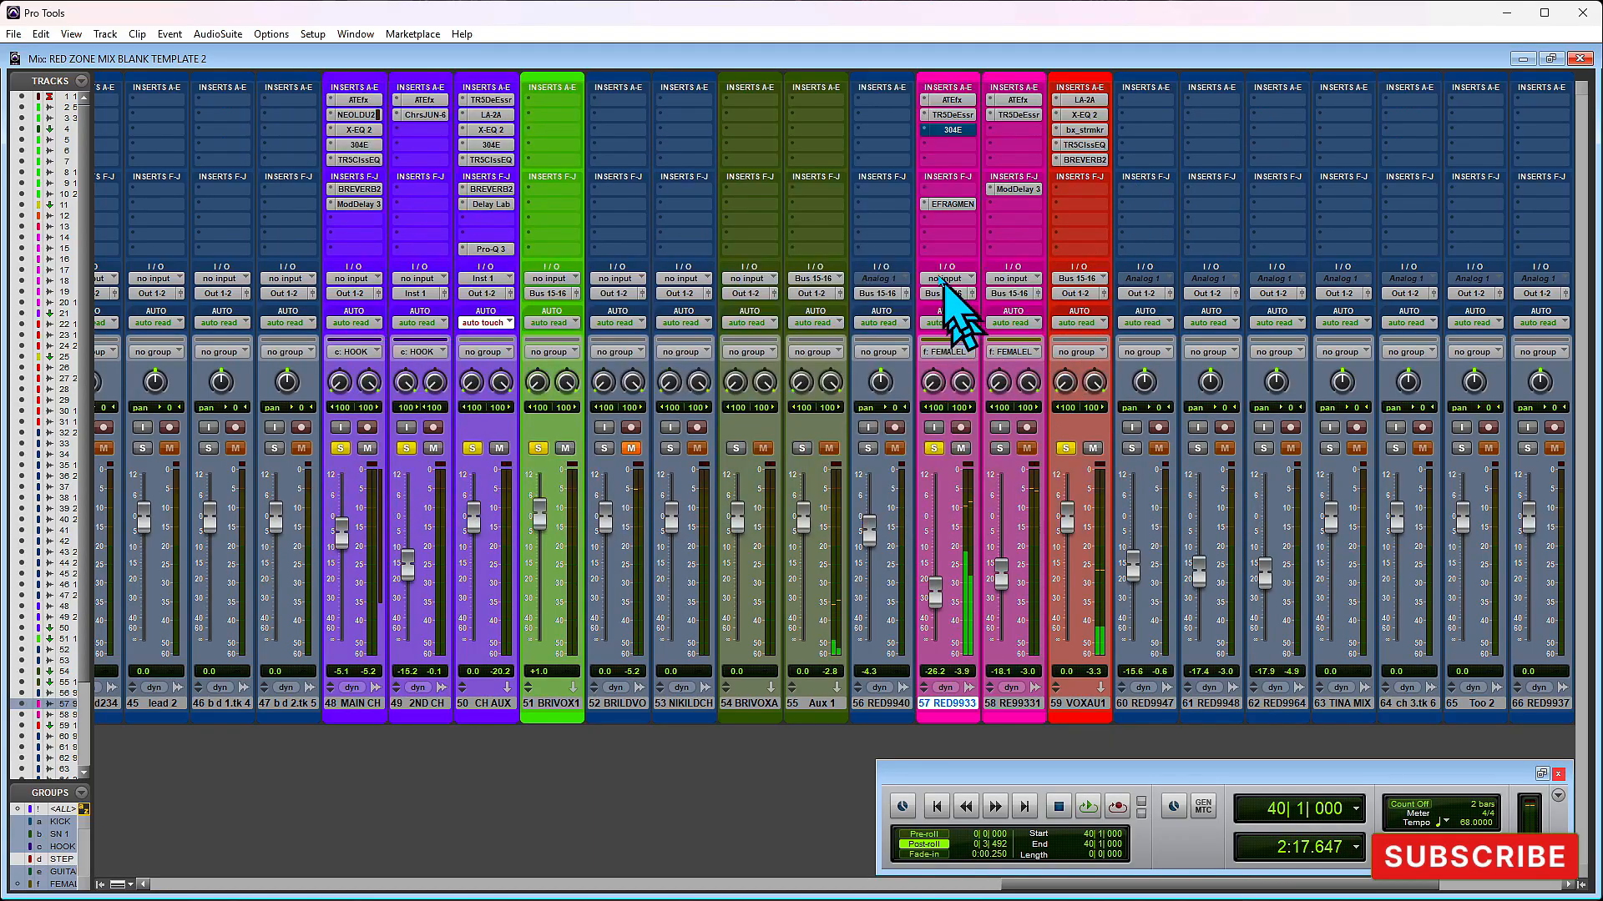
- Take the 304E equalizer on track 57 out of bypass and audition it during playback
{"action": "left_click", "coordinate": [952, 131]}
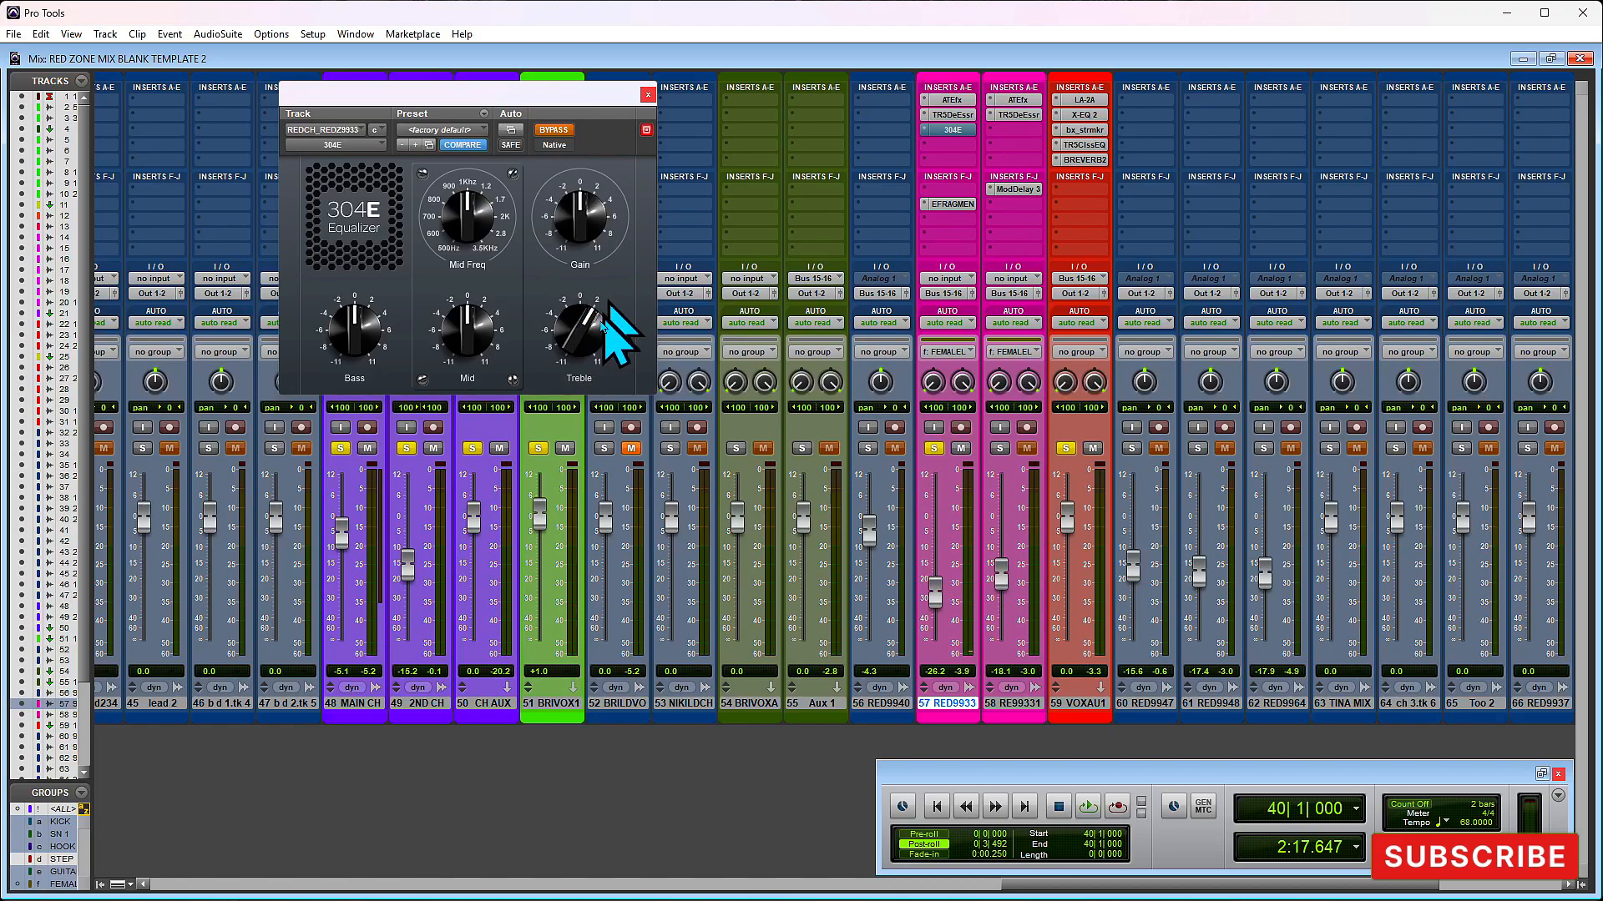
{"action": "left_click", "coordinate": [649, 94]}
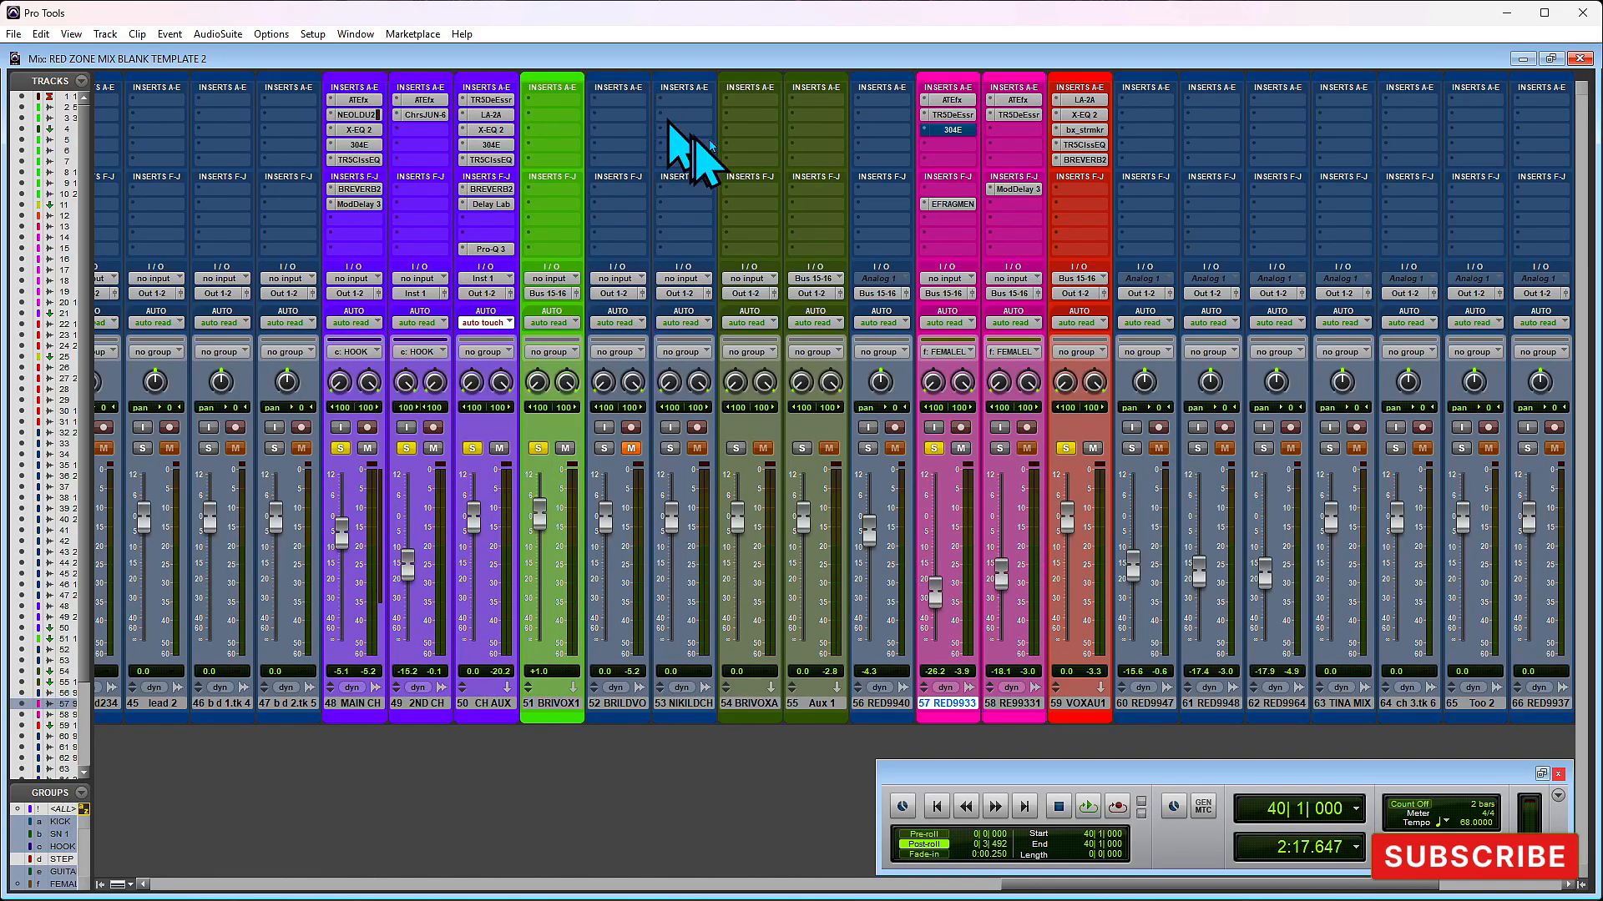
{"action": "left_click", "coordinate": [952, 130]}
{"action": "left_click", "coordinate": [554, 129]}
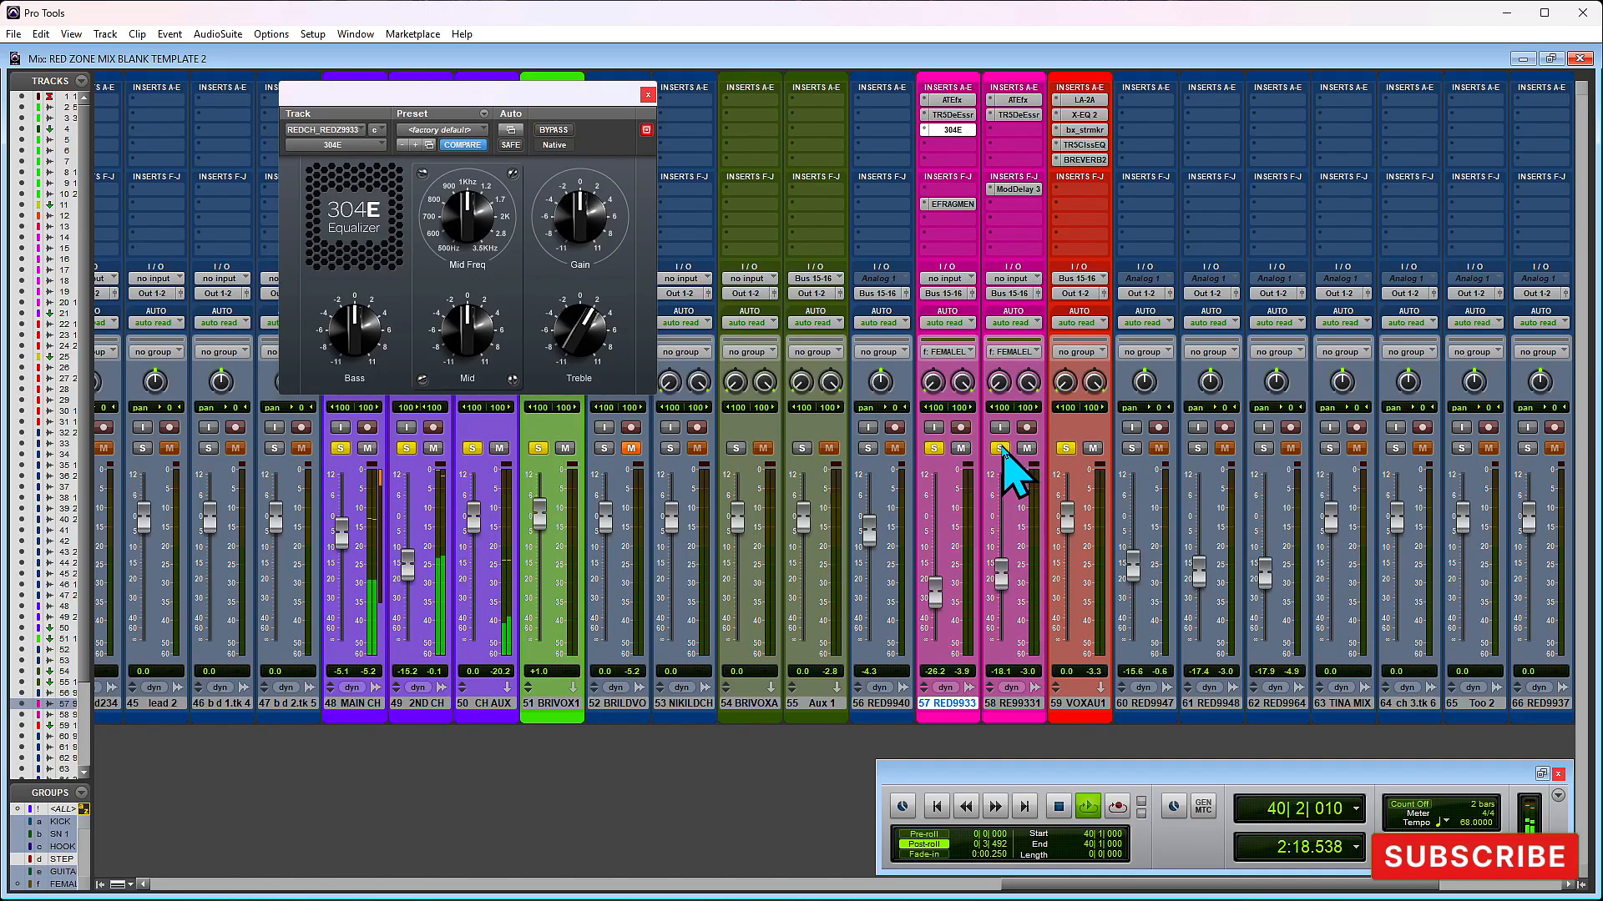
{"action": "left_click", "coordinate": [648, 94]}
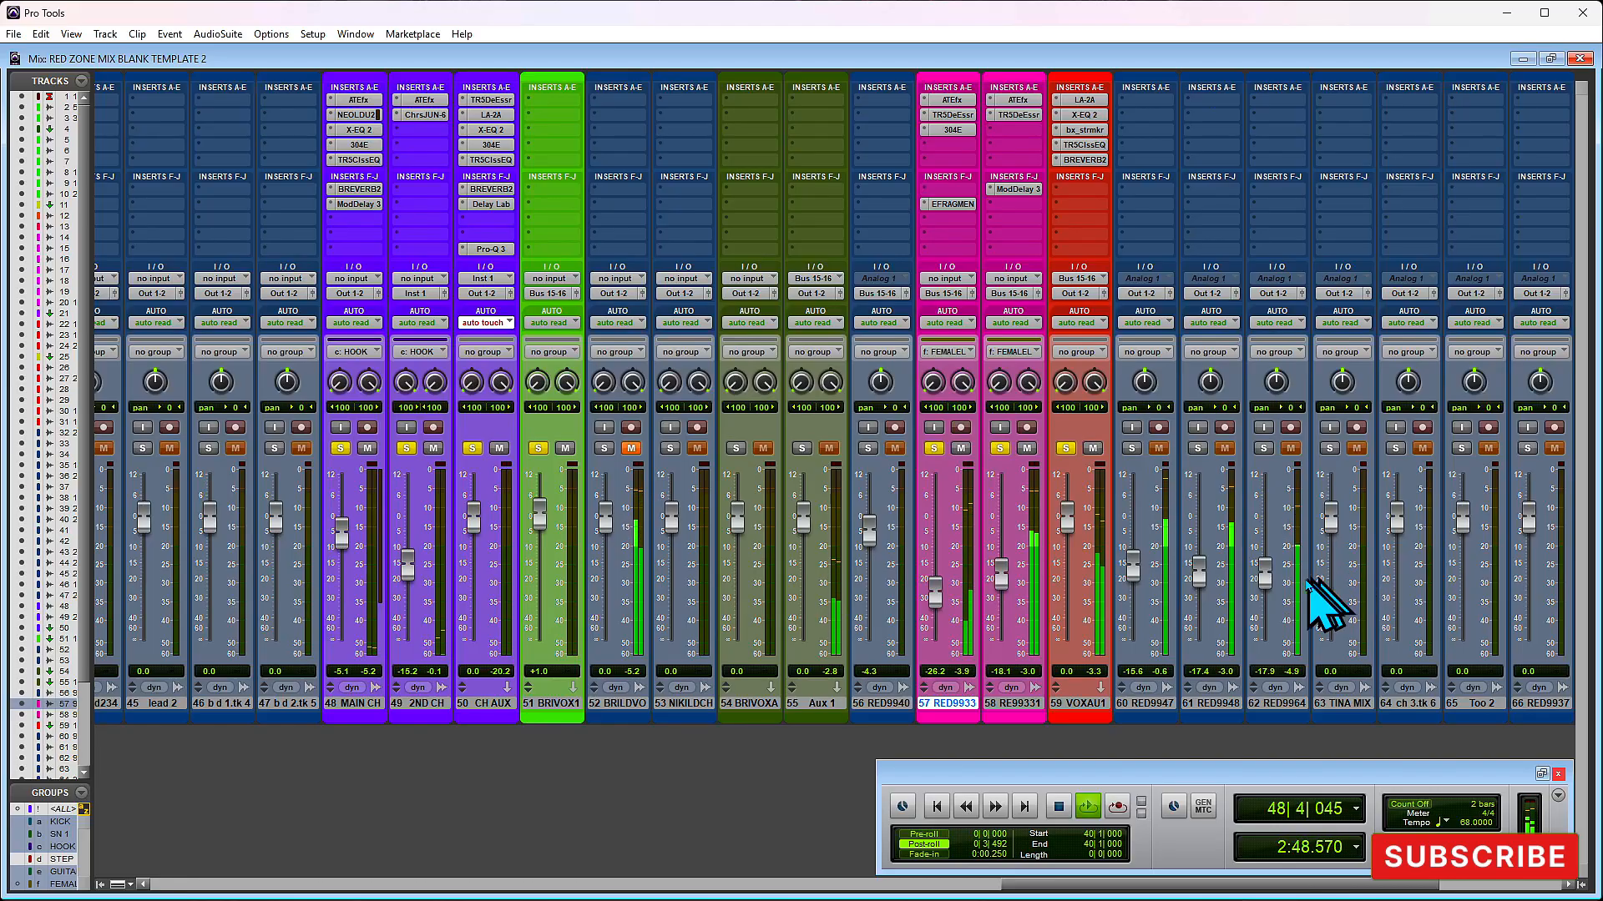
{"action": "key", "text": "space"}
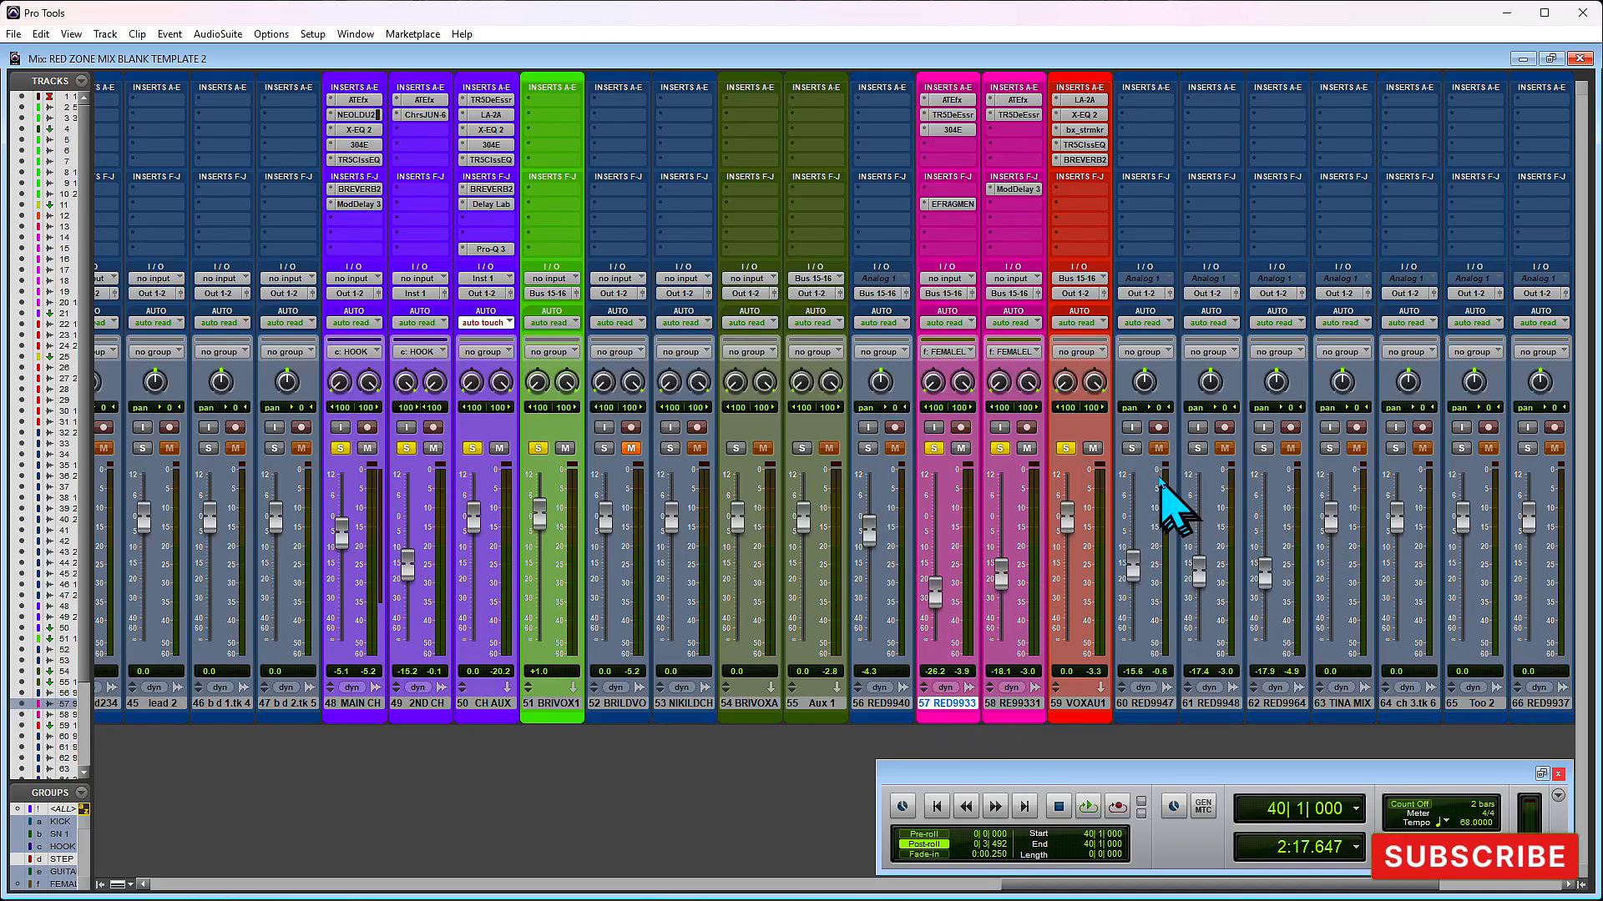
- Create one new stereo Aux Input track directly after track 62
{"action": "left_click", "coordinate": [1297, 705]}
{"action": "right_click", "coordinate": [1297, 707]}
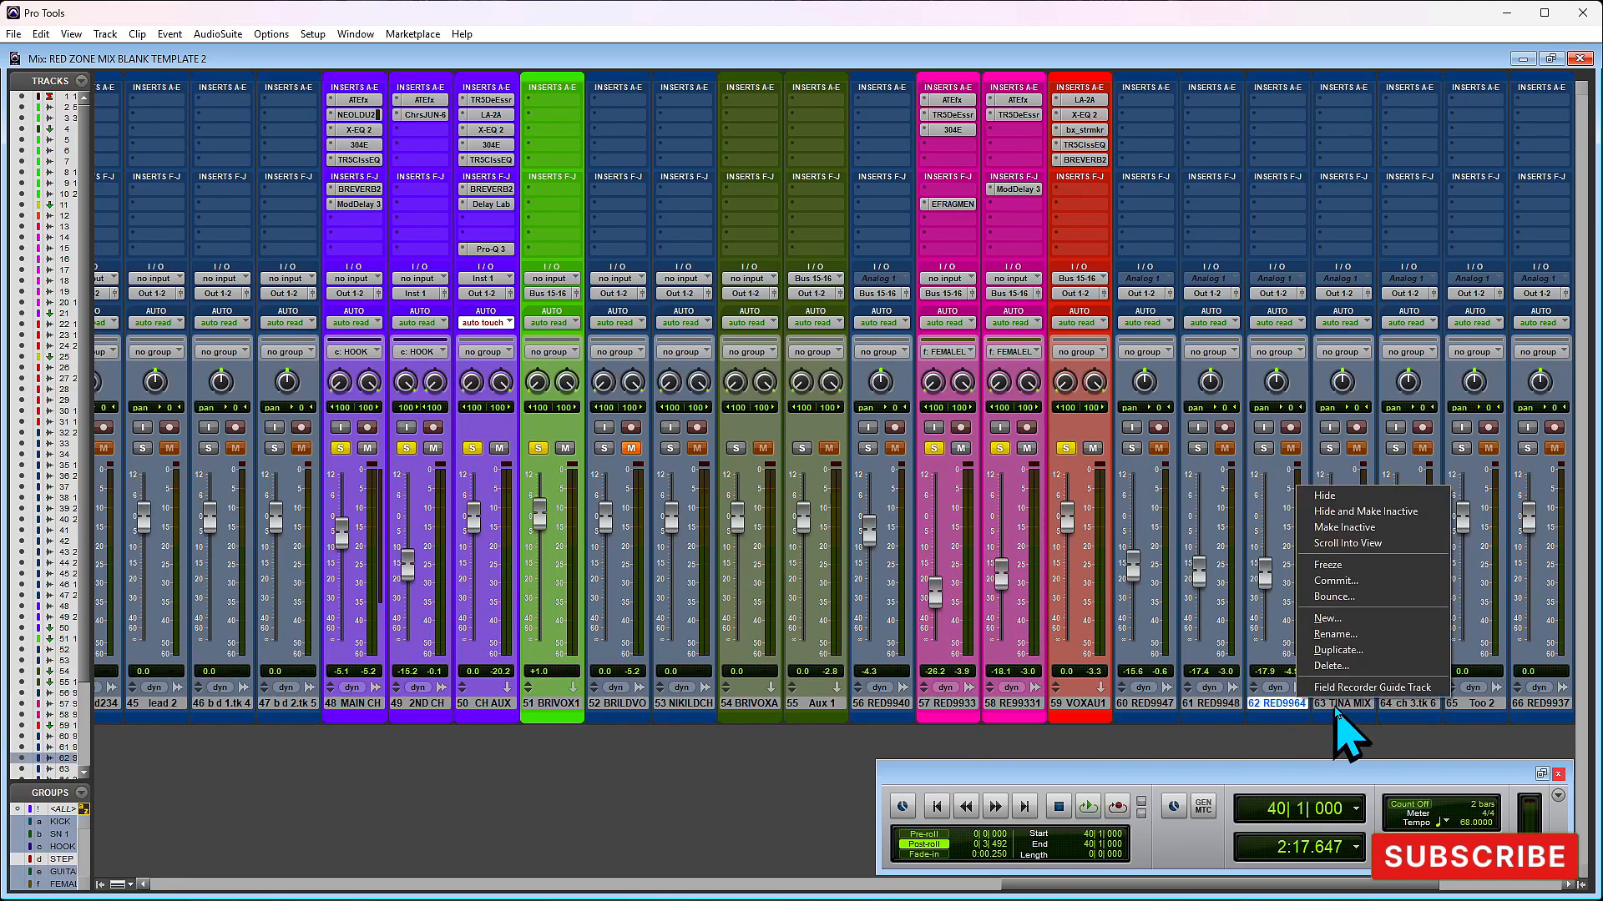
{"action": "left_click", "coordinate": [1351, 621]}
{"action": "left_click", "coordinate": [741, 315]}
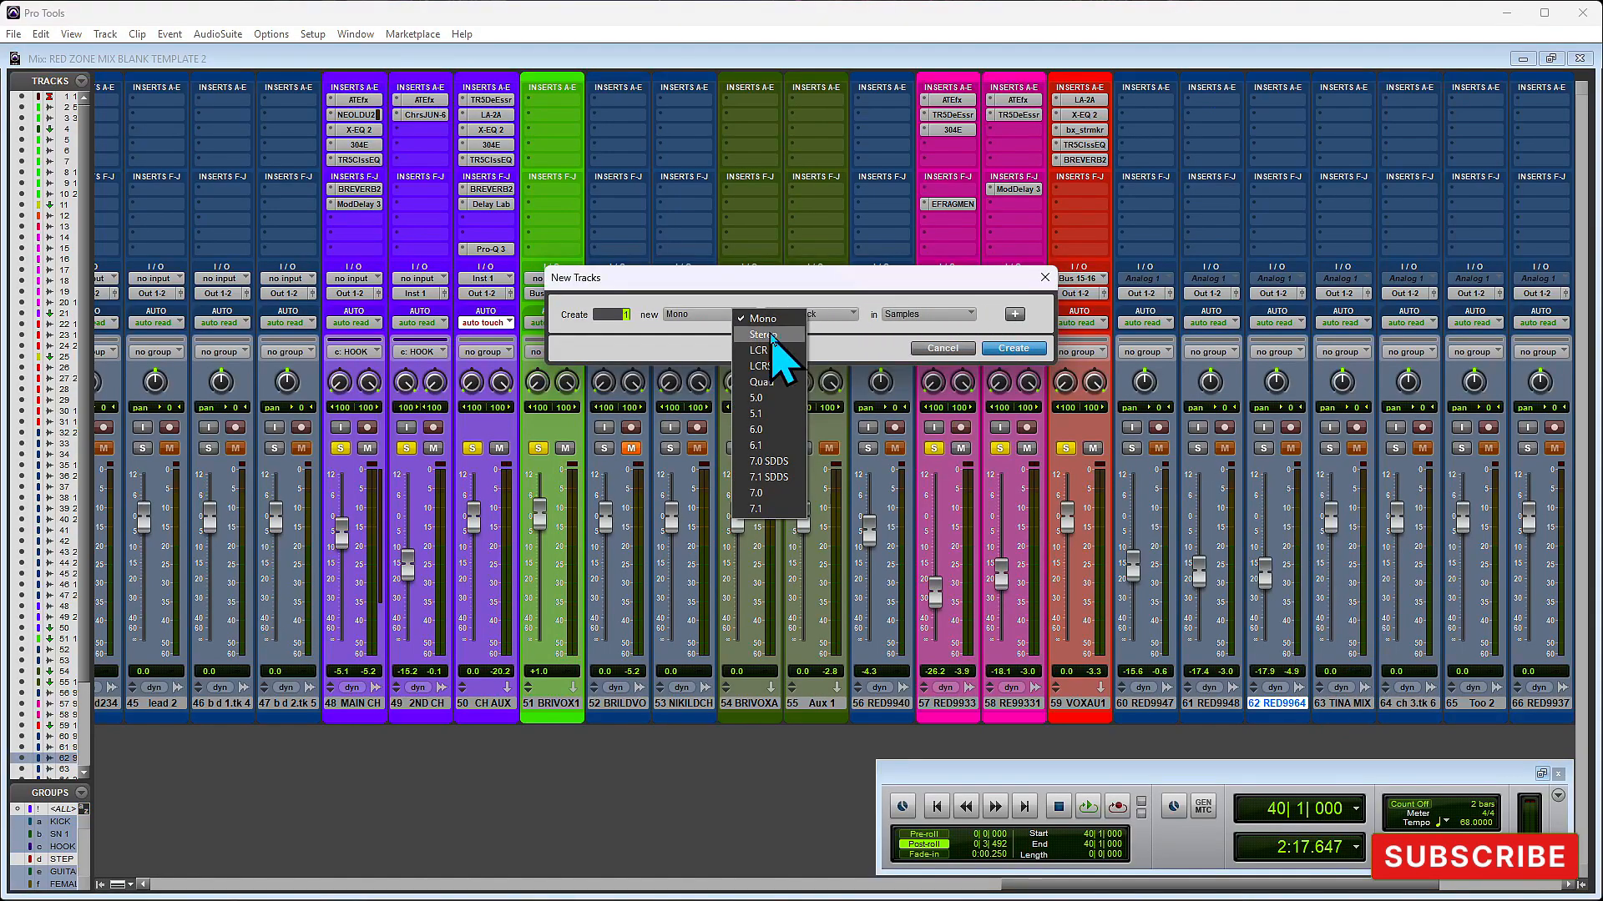
{"action": "left_click", "coordinate": [762, 334]}
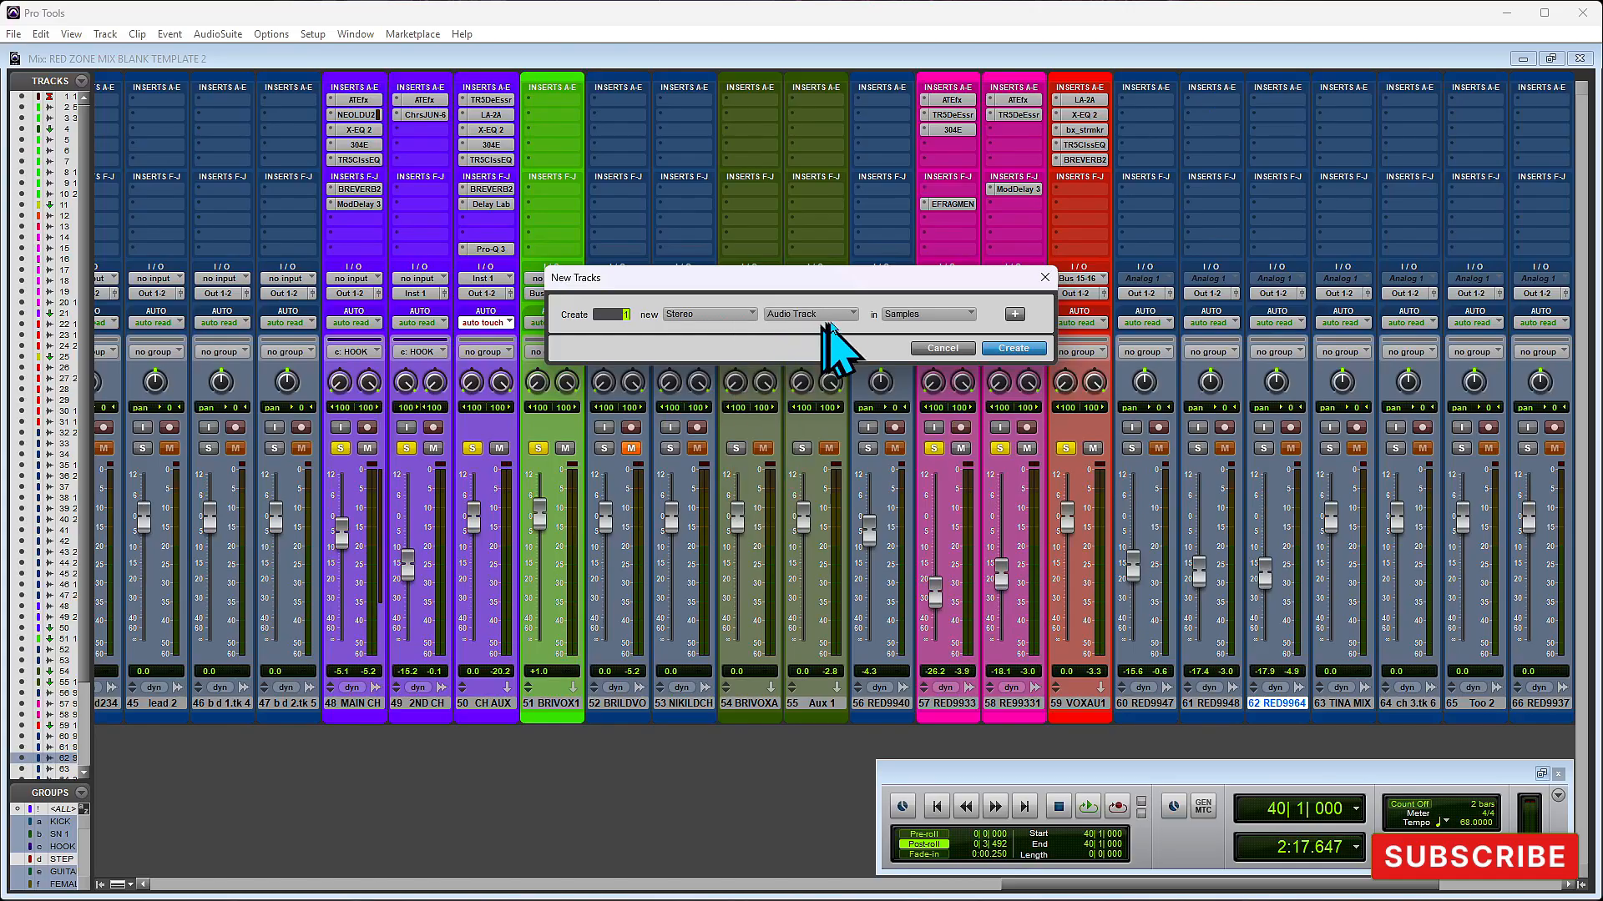
{"action": "left_click", "coordinate": [835, 316]}
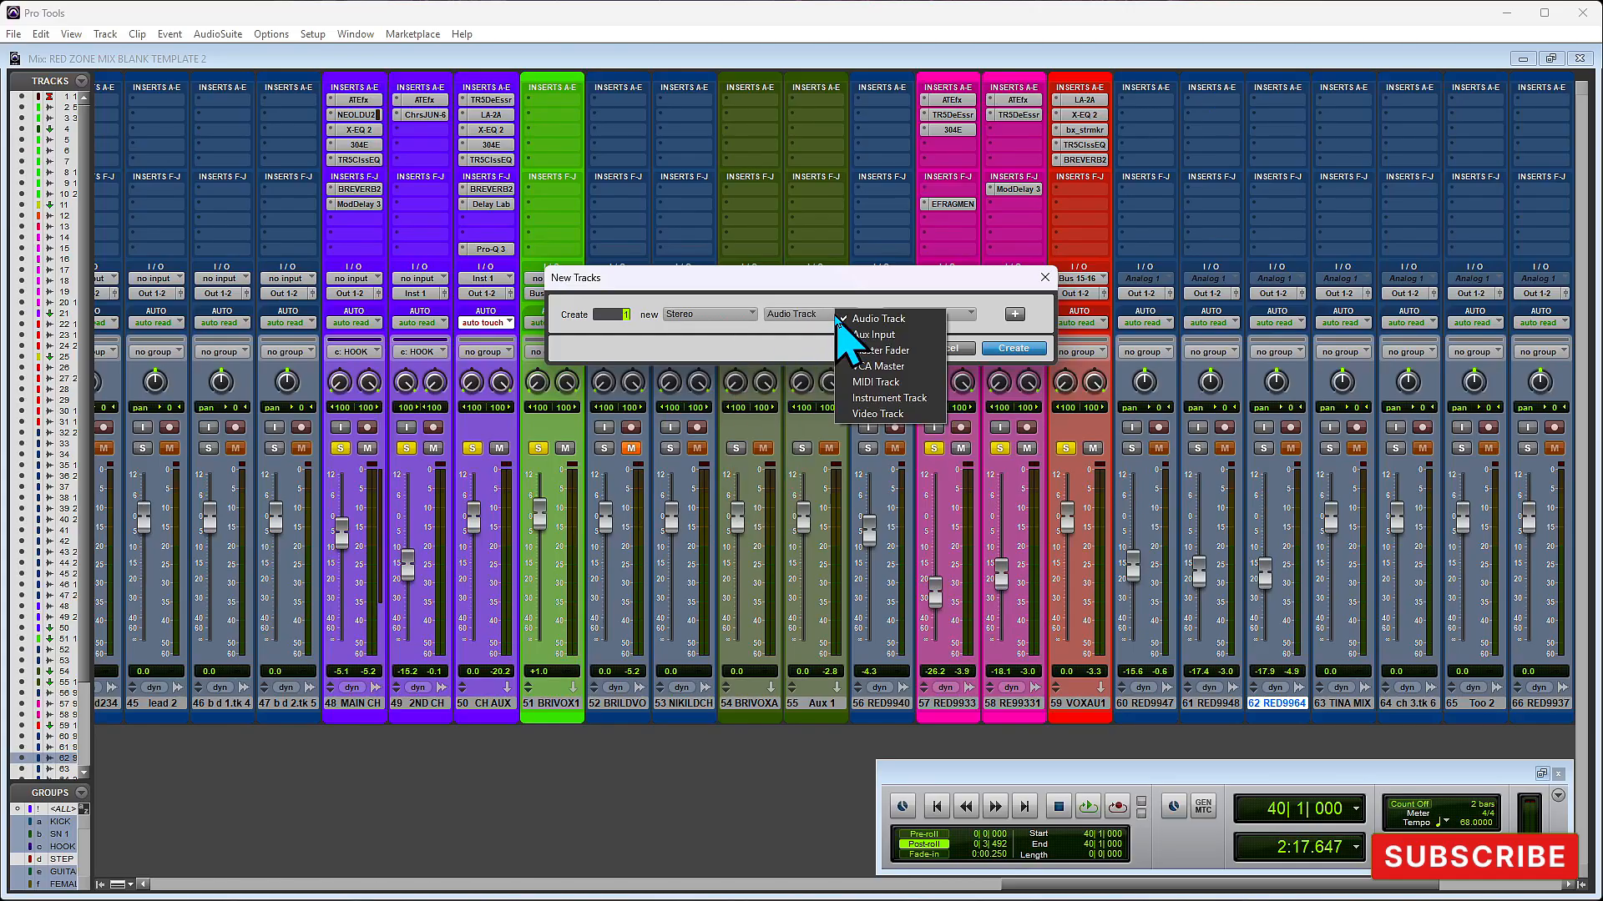
{"action": "left_click", "coordinate": [872, 335]}
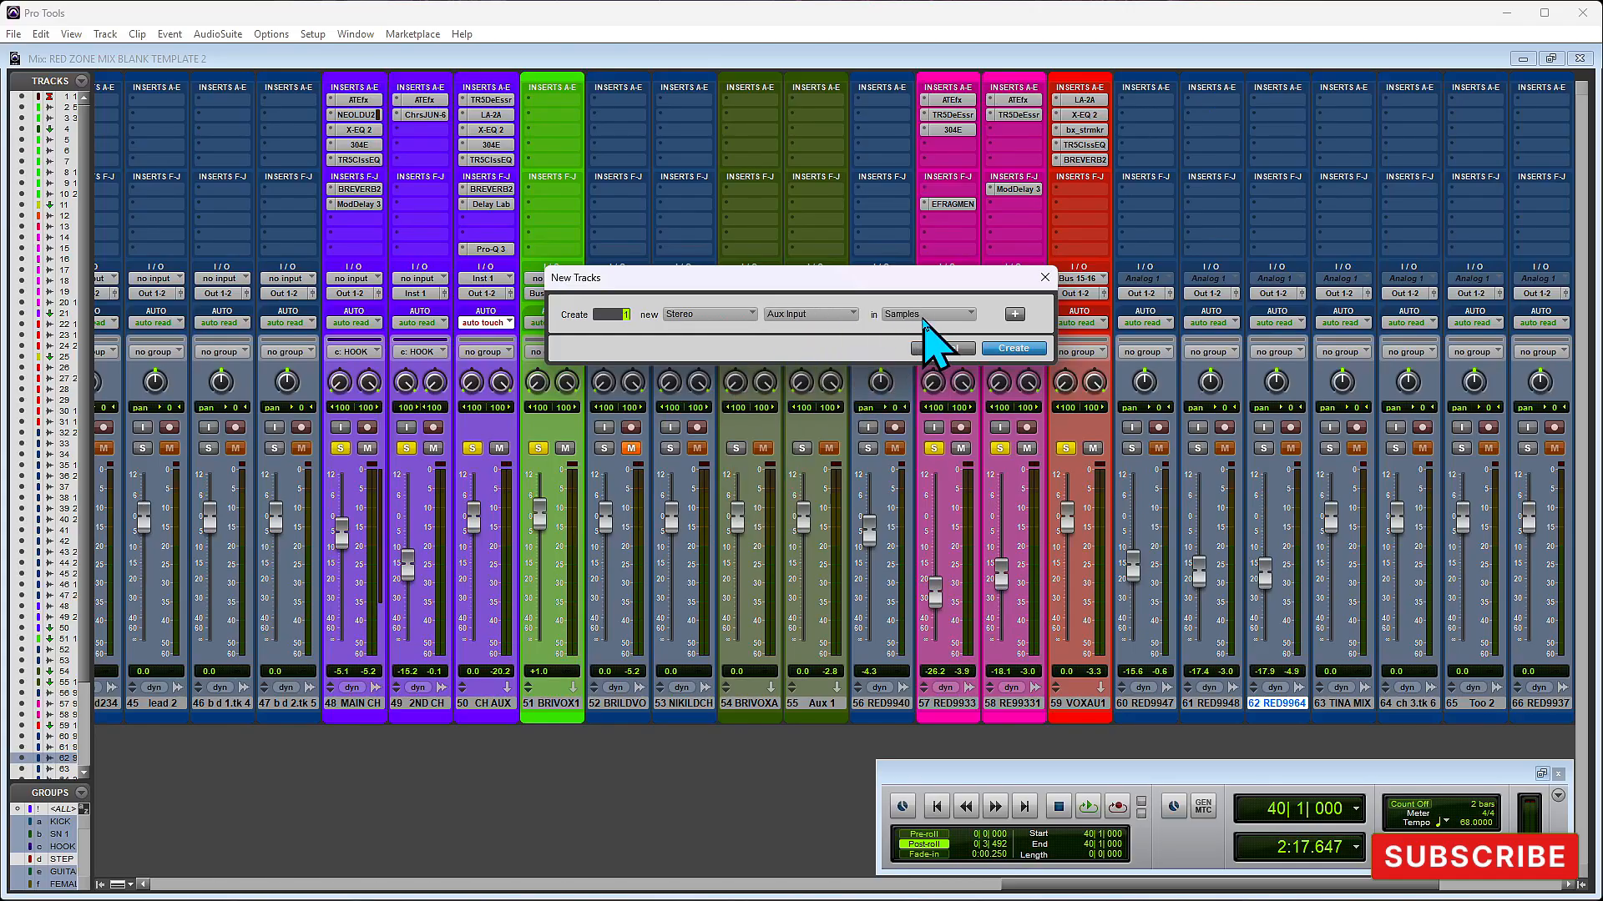
{"action": "left_click", "coordinate": [1023, 350]}
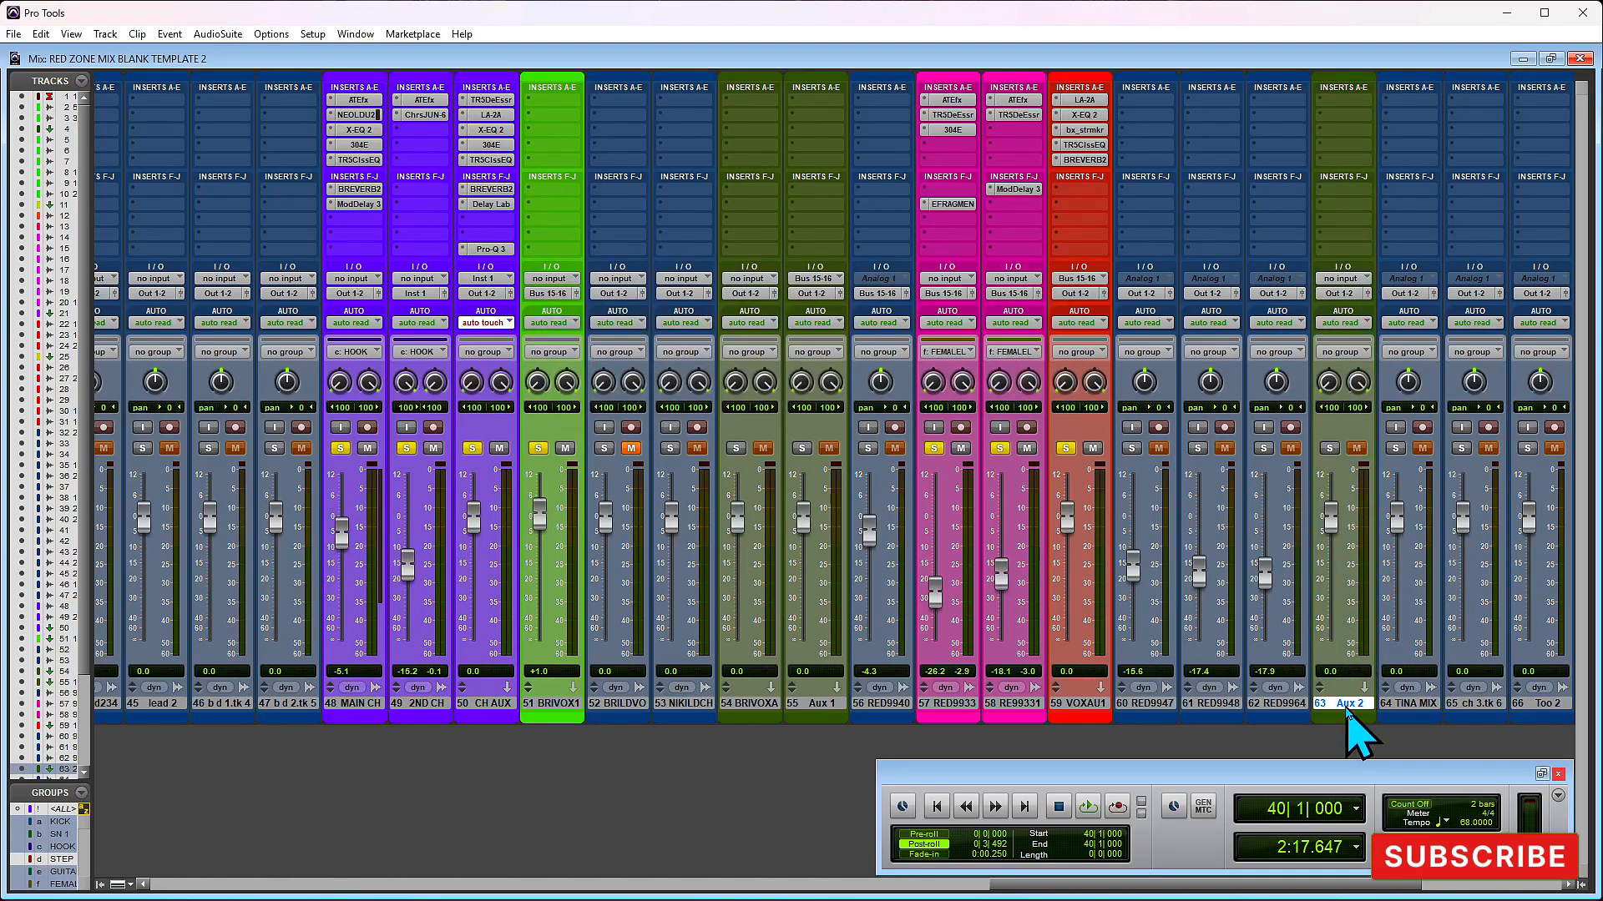
- Set the input of the new Aux 2 track to Bus 17-18 (Stereo)
{"action": "left_click", "coordinate": [1142, 294]}
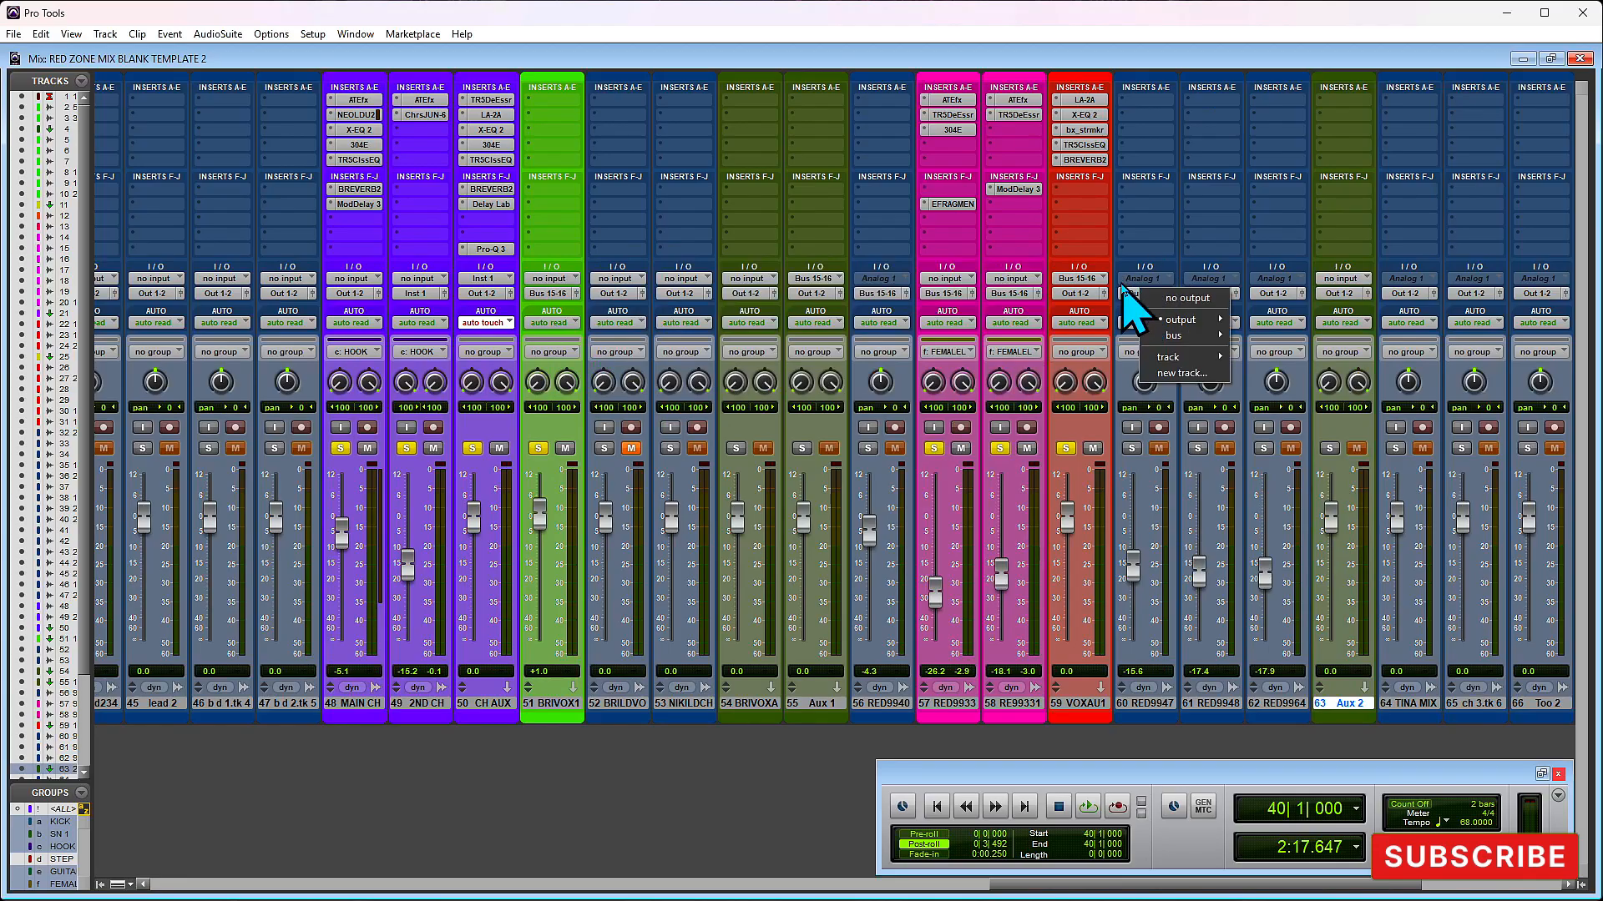
{"action": "left_click", "coordinate": [1209, 50]}
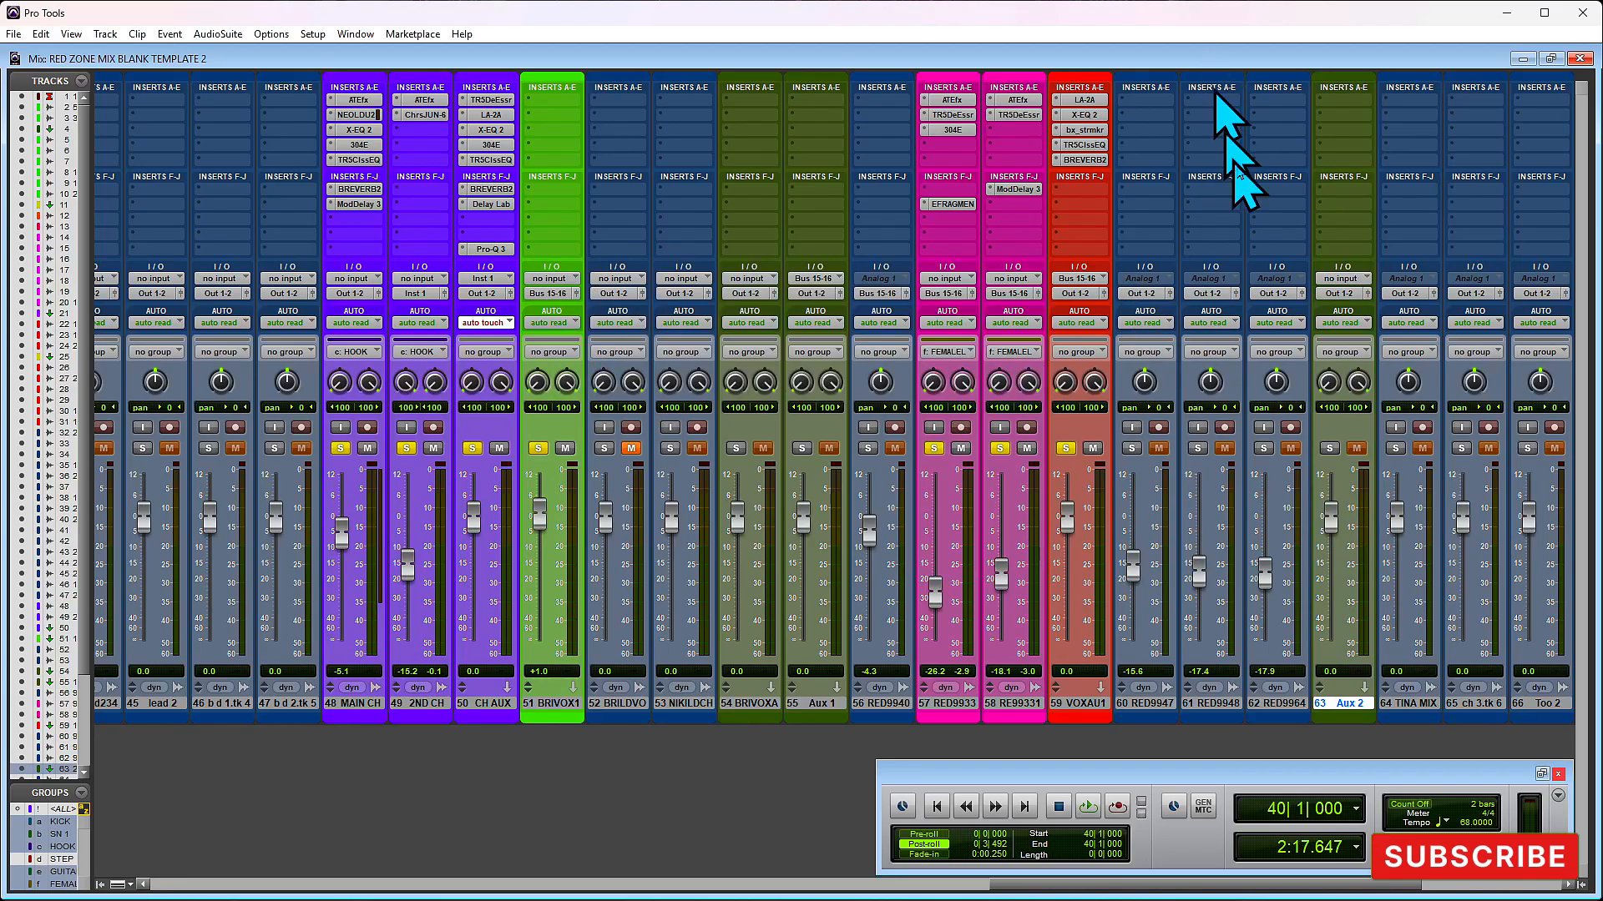
{"action": "left_click", "coordinate": [1343, 279]}
{"action": "mouse_move", "coordinate": [1384, 324]}
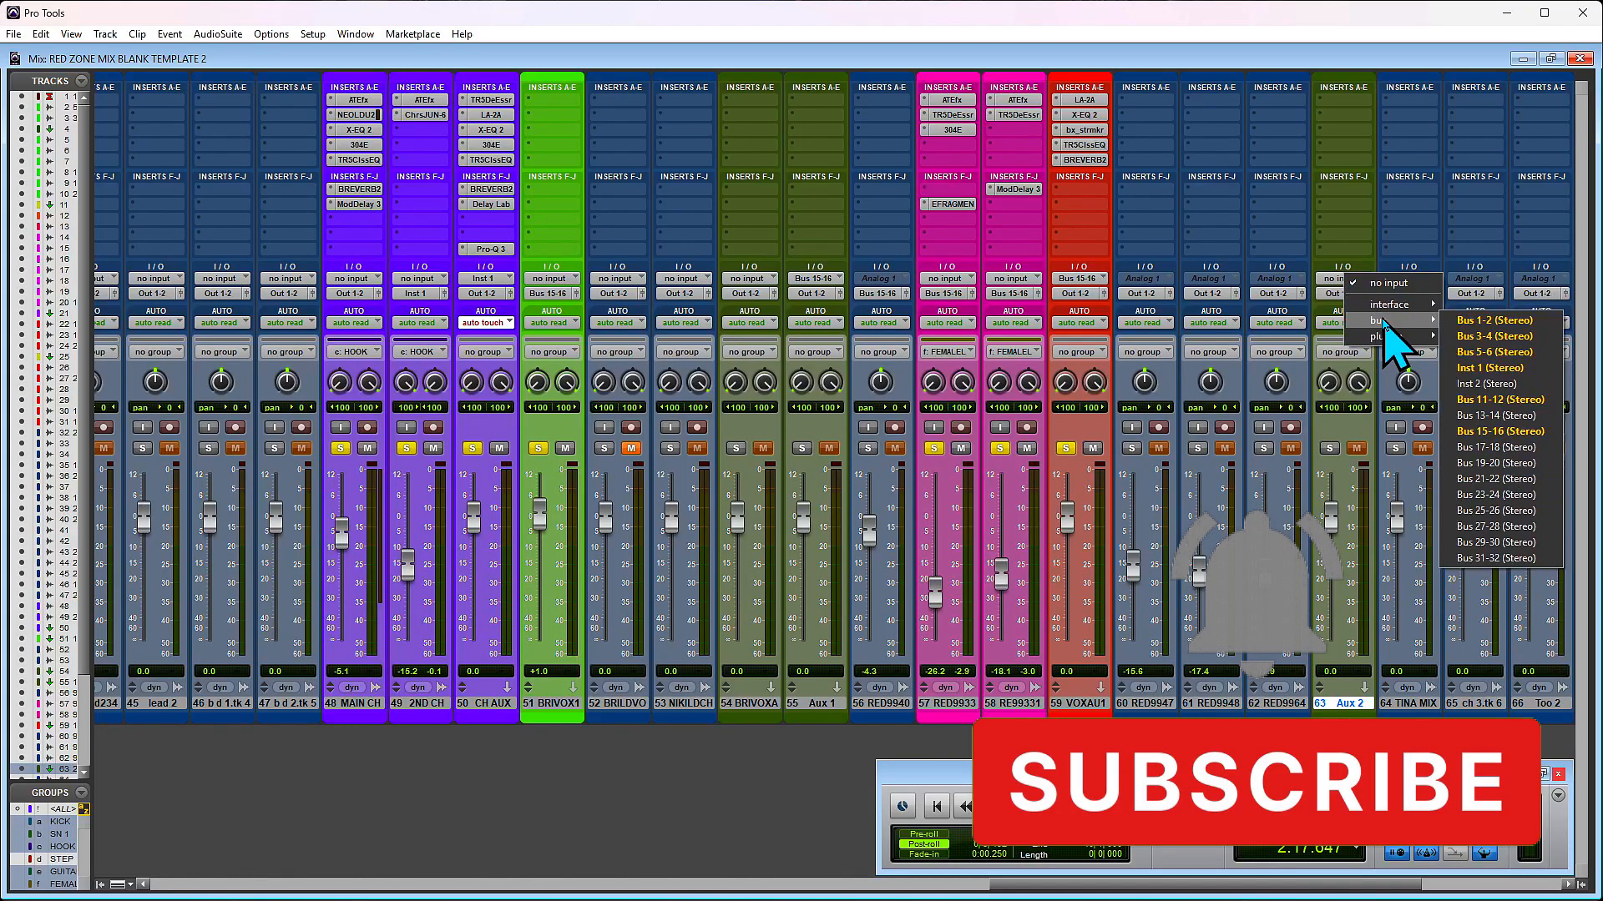
{"action": "left_click", "coordinate": [1507, 449]}
- Route the outputs of tracks 60, 61 and 62 to Bus 17-18 (Stereo)
{"action": "left_click", "coordinate": [1159, 293]}
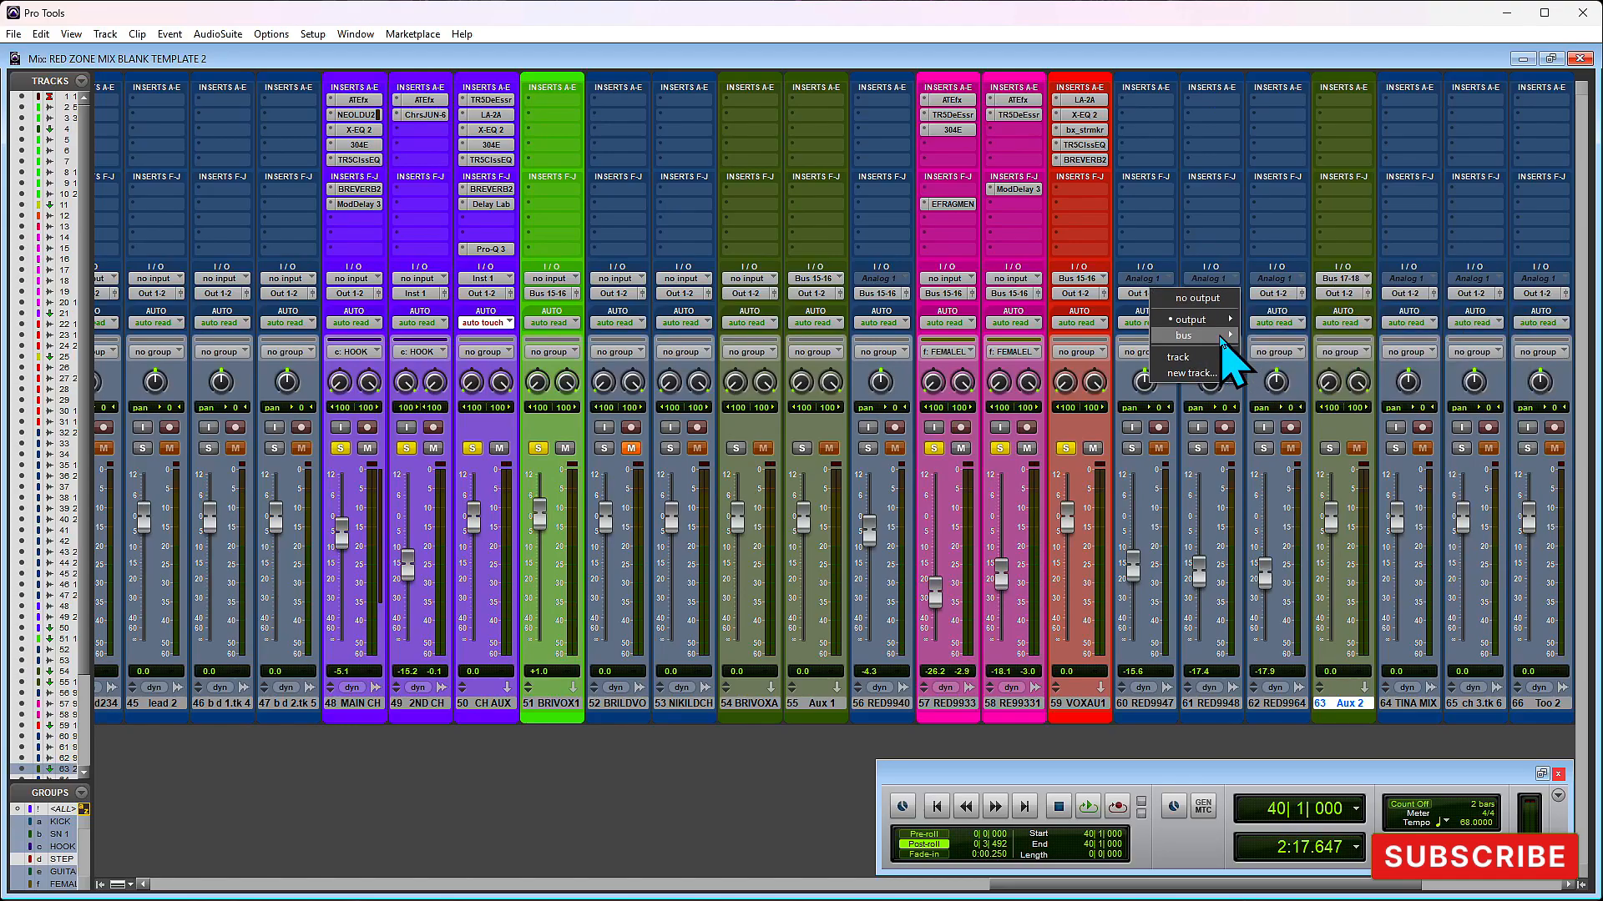
{"action": "mouse_move", "coordinate": [1222, 337]}
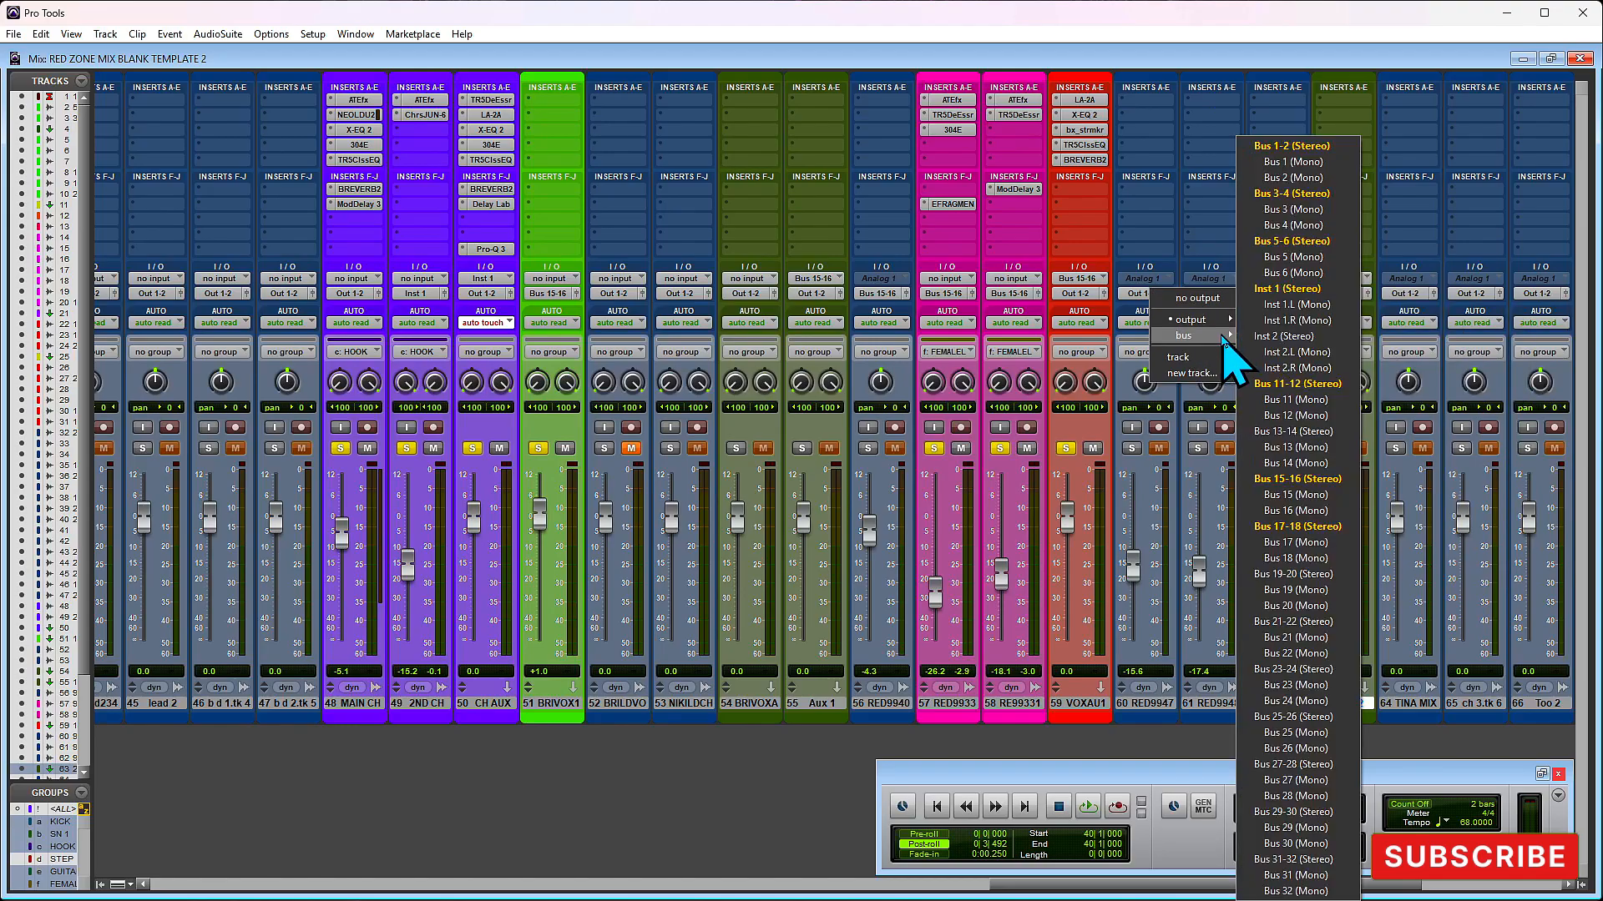
{"action": "left_click", "coordinate": [1301, 528]}
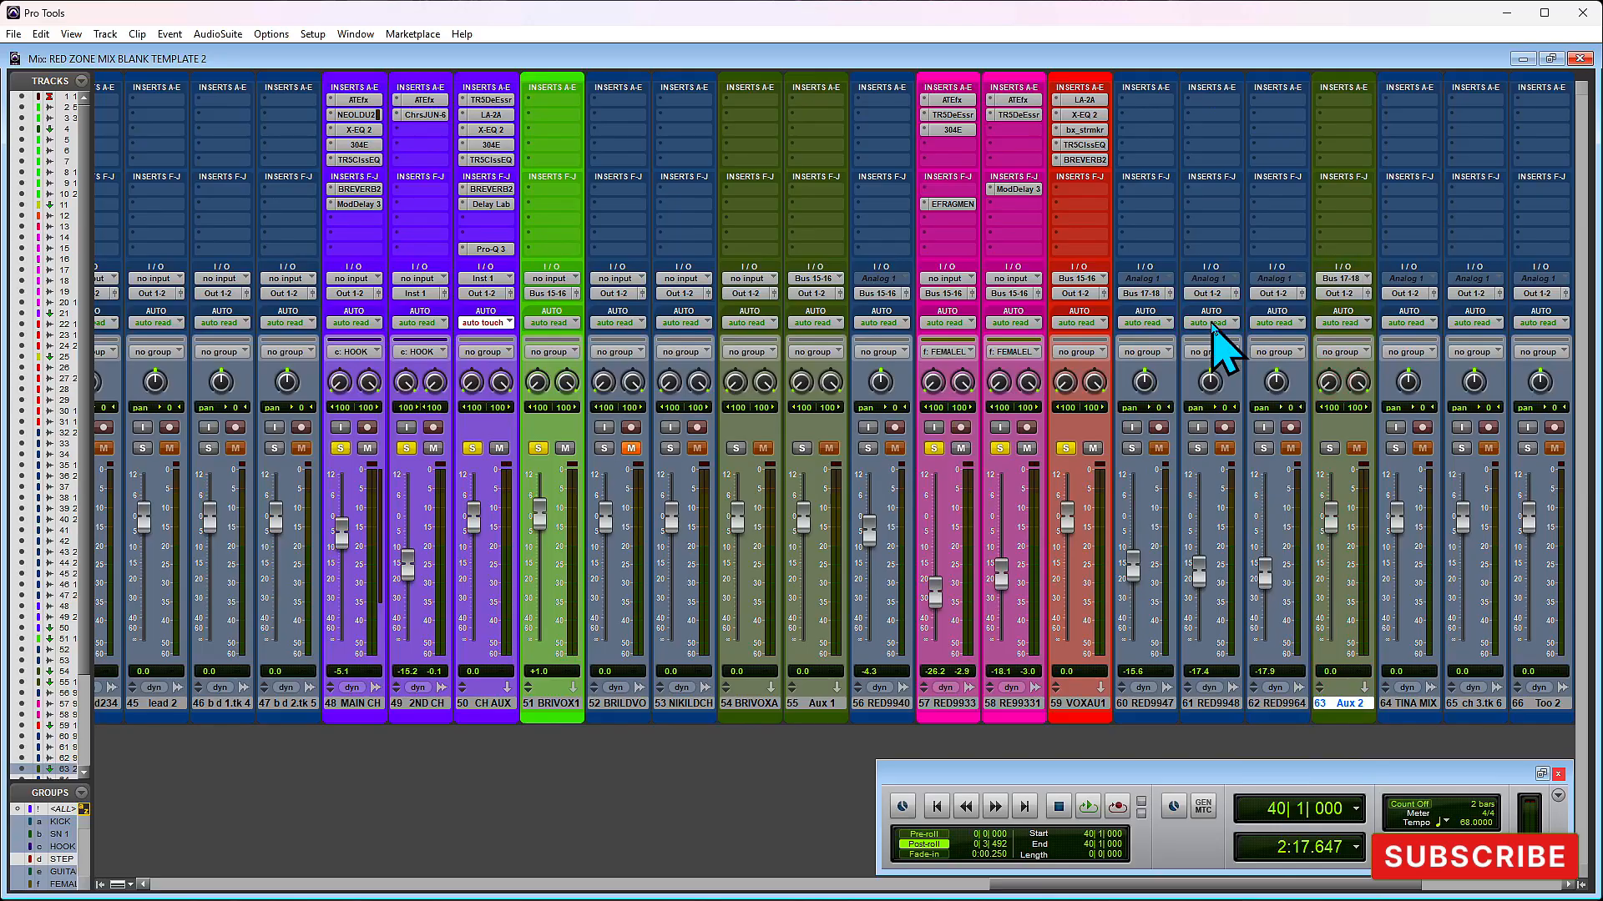
{"action": "left_click", "coordinate": [1206, 294]}
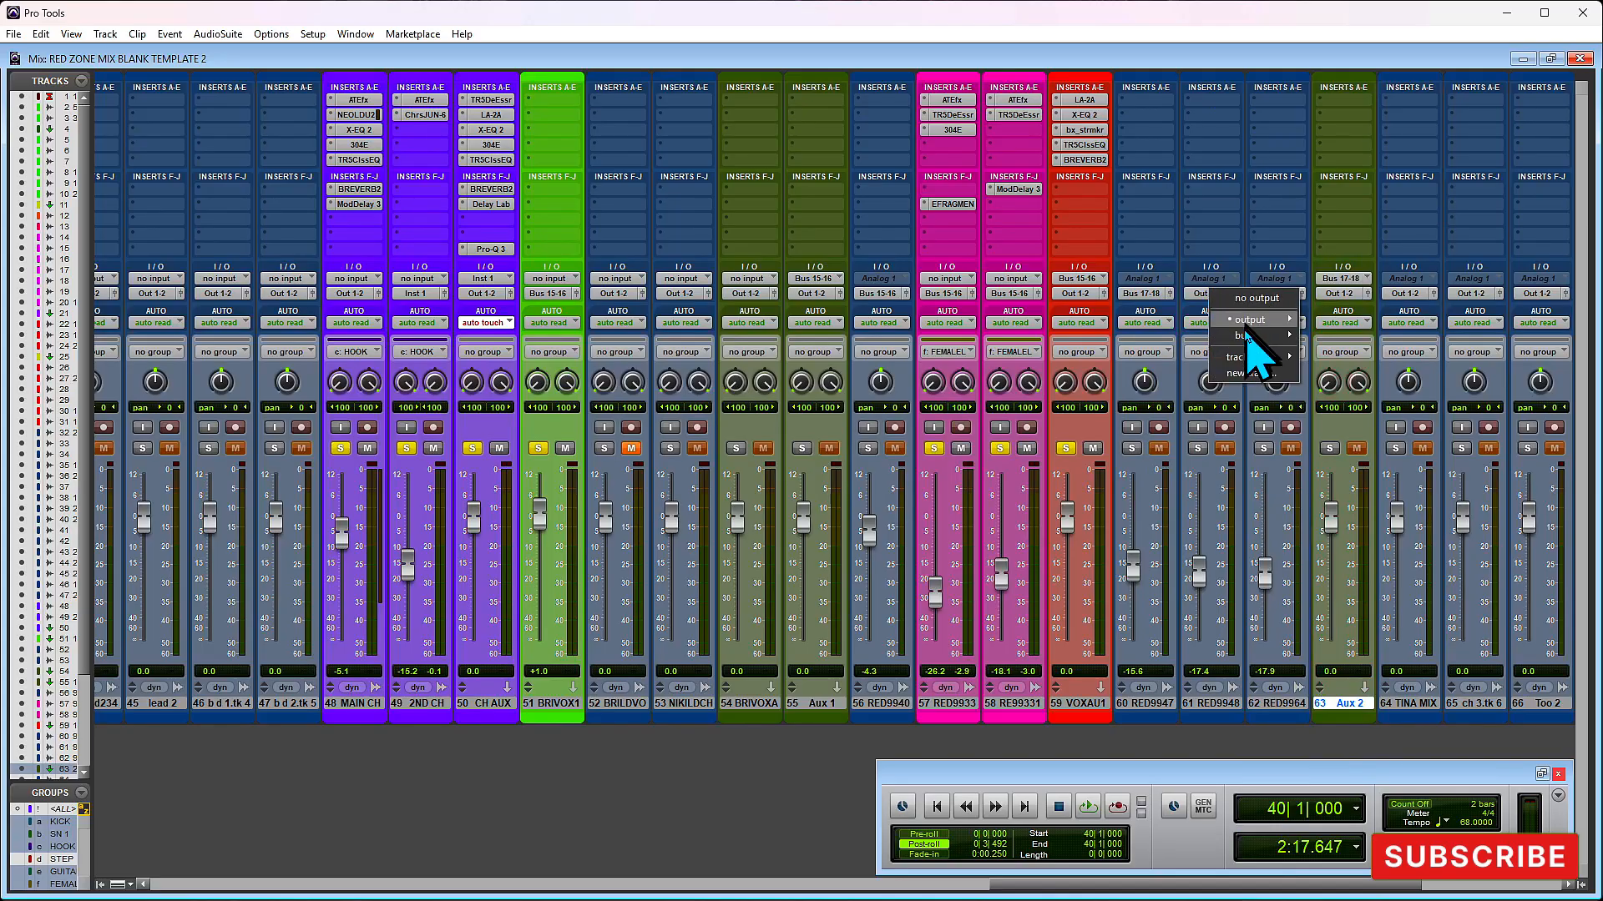
{"action": "mouse_move", "coordinate": [1255, 338]}
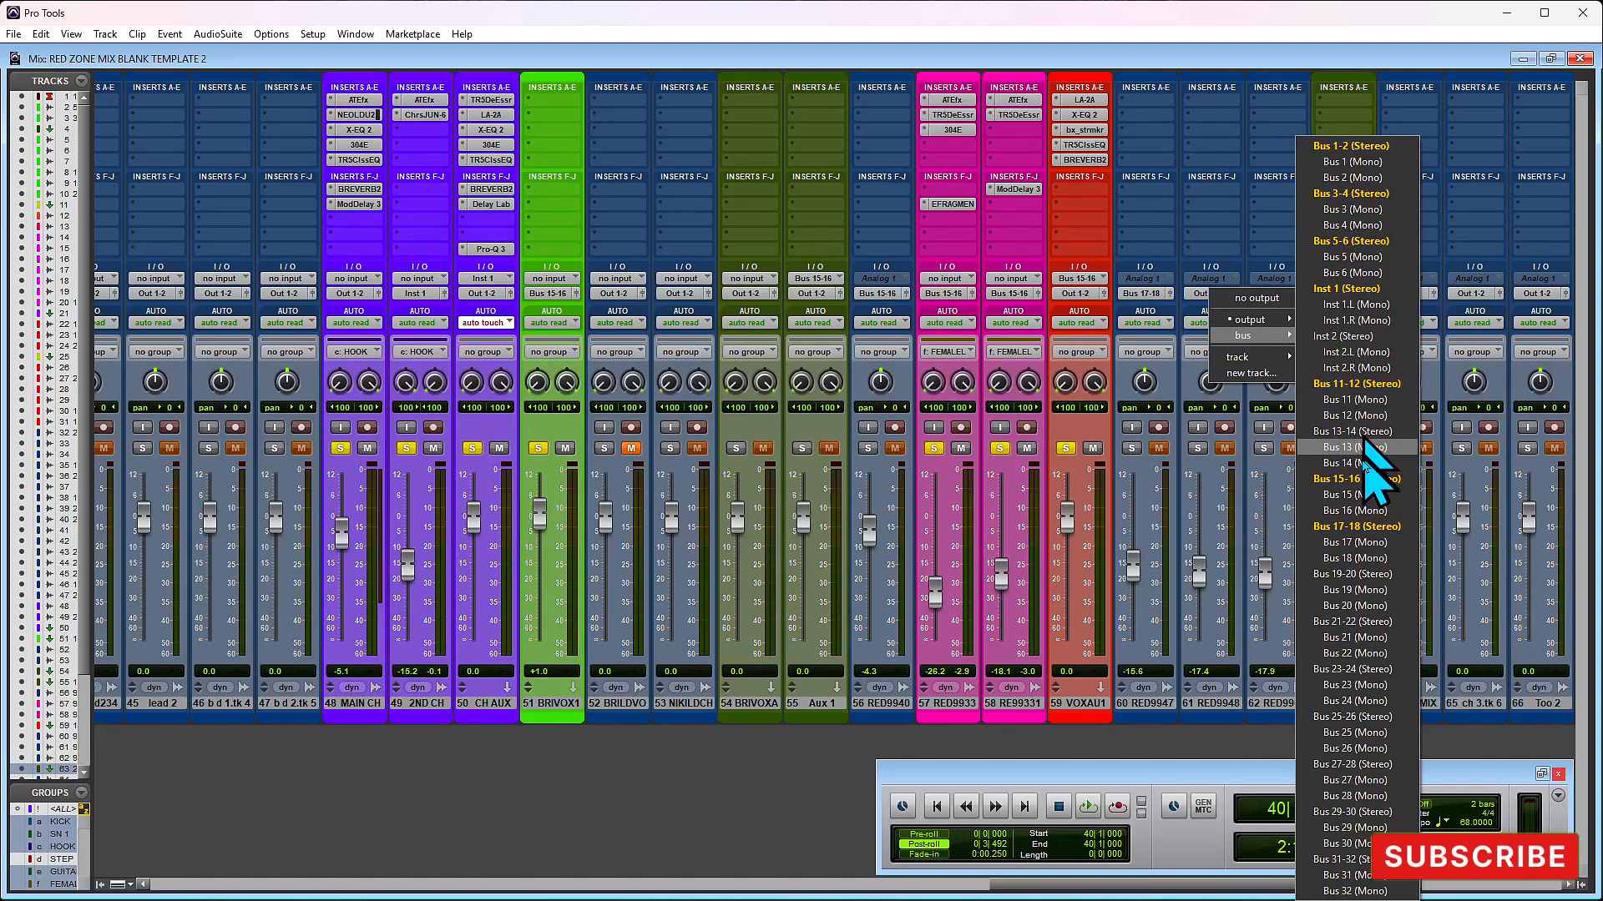
{"action": "left_click", "coordinate": [1366, 529]}
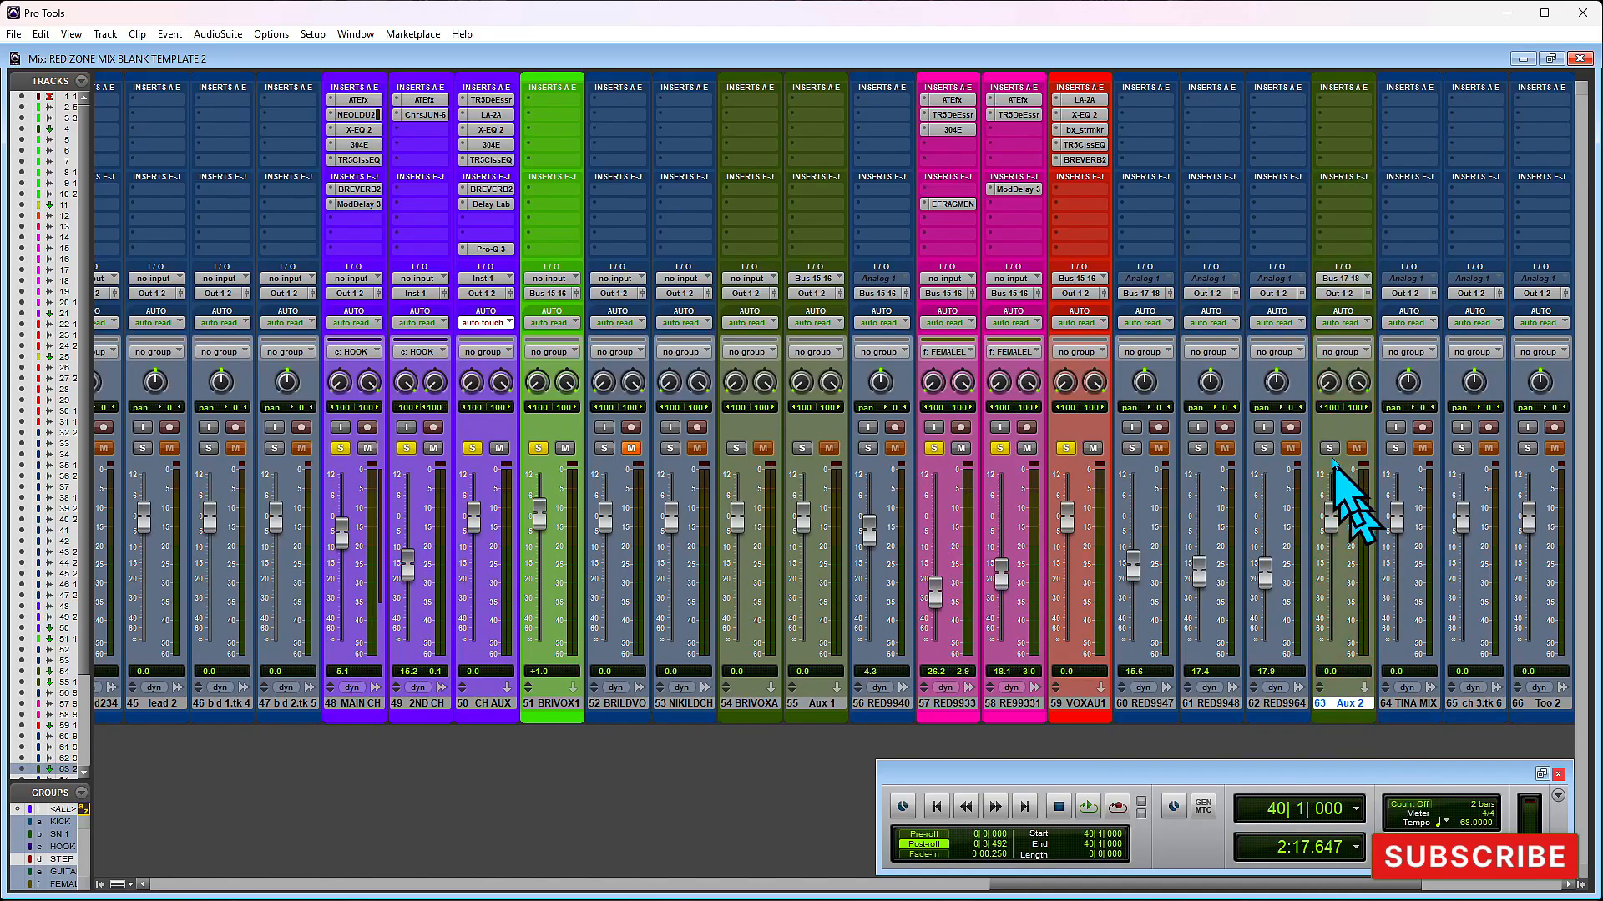
{"action": "left_click", "coordinate": [1284, 297]}
{"action": "mouse_move", "coordinate": [1332, 336]}
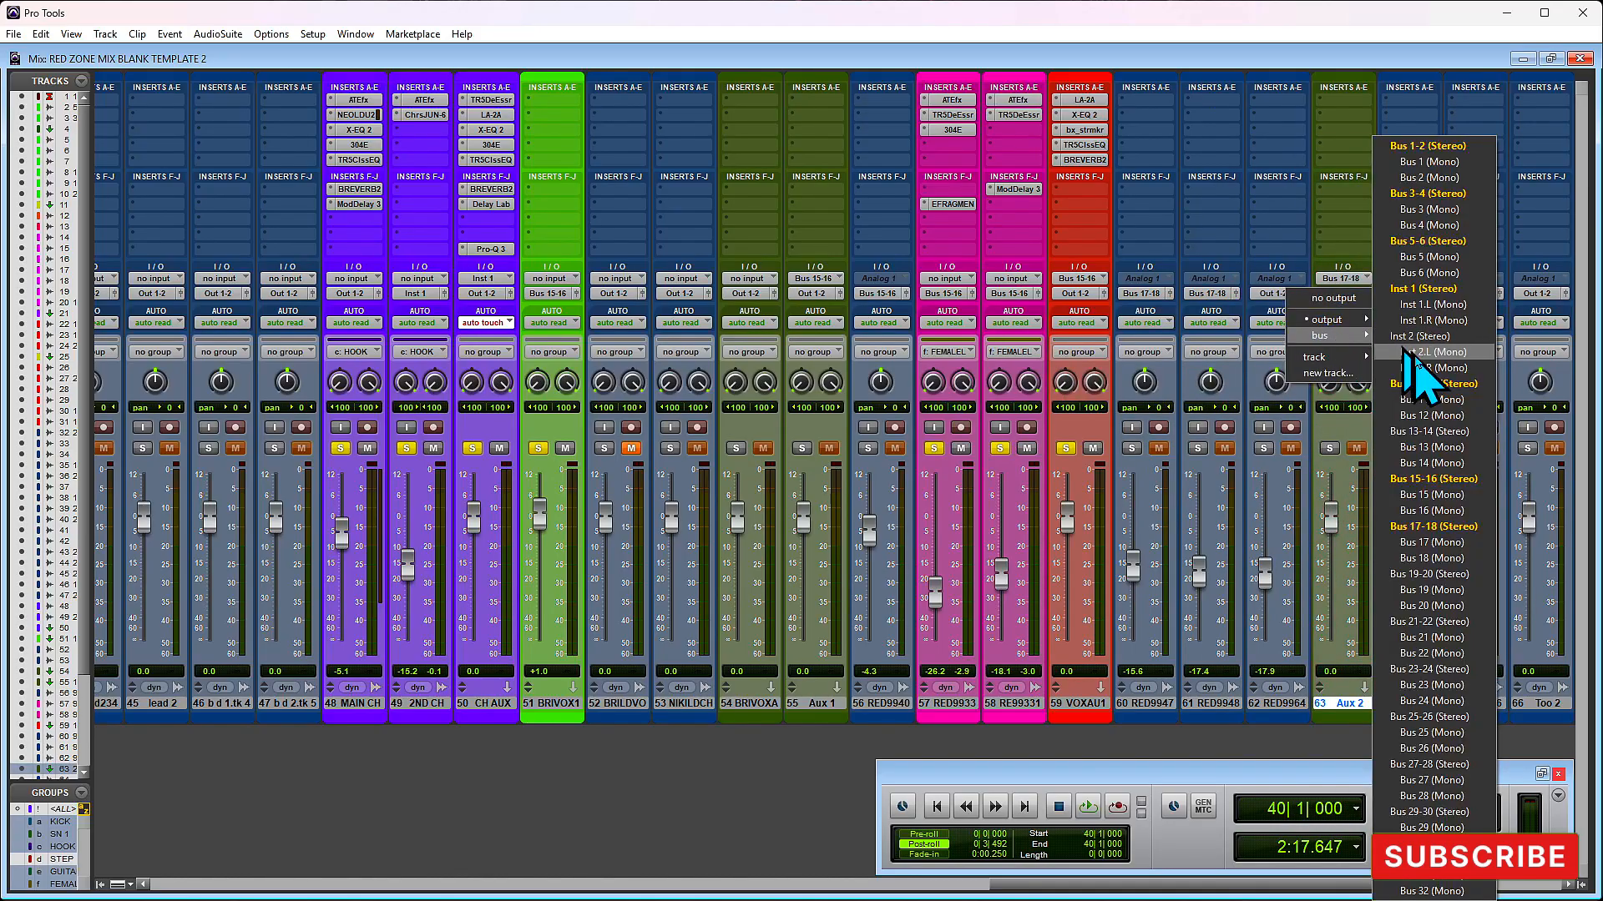
{"action": "left_click", "coordinate": [1443, 527]}
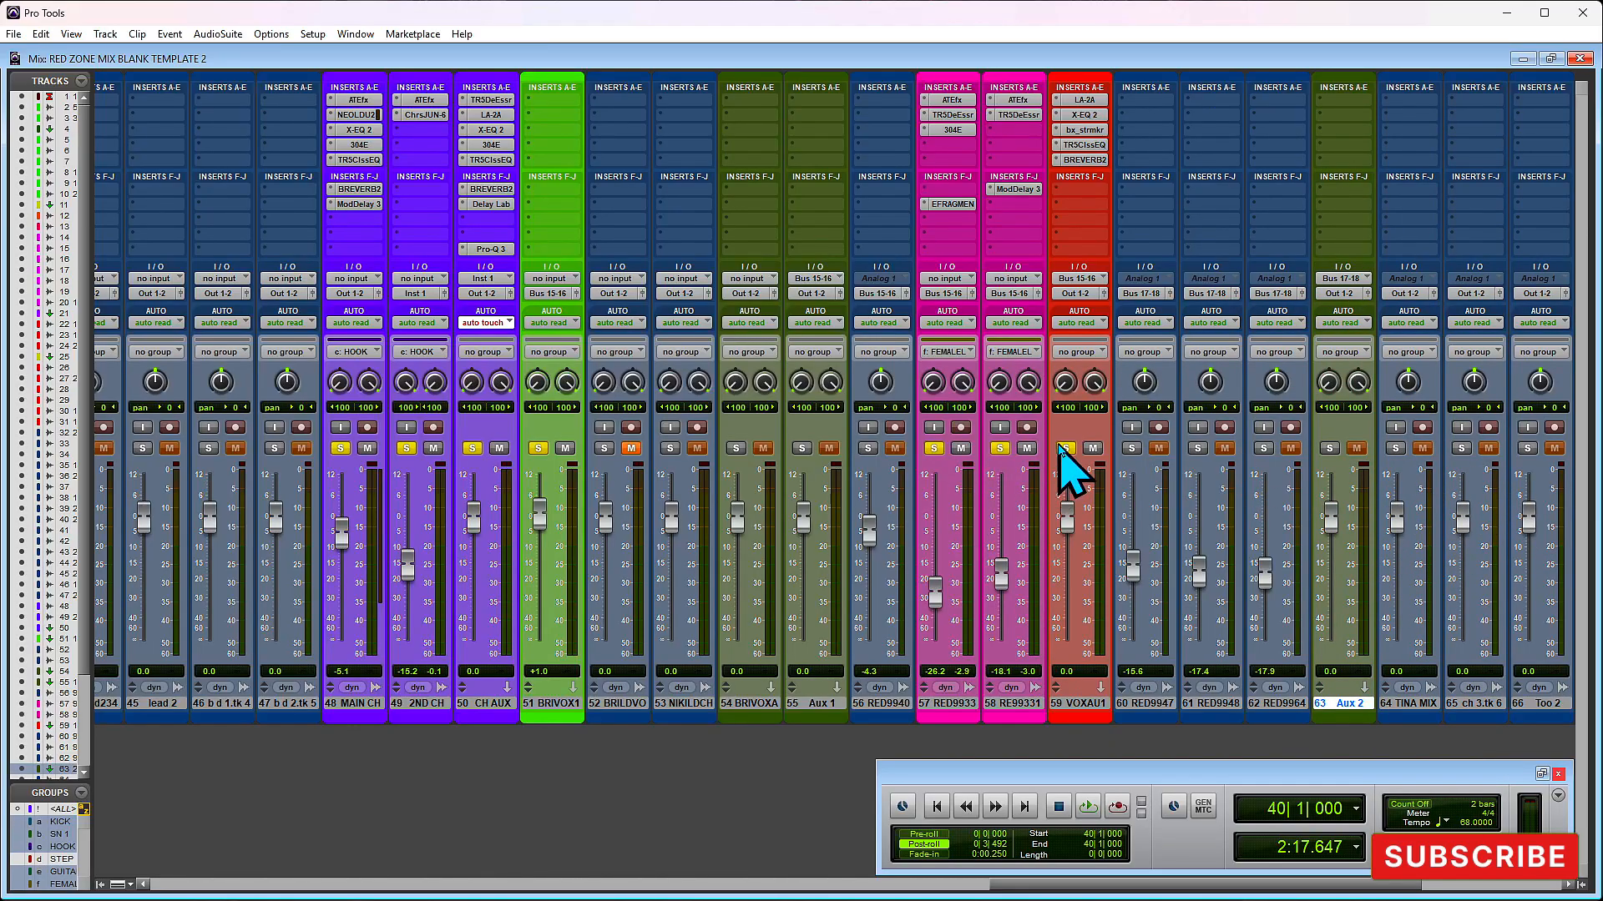
- Unsolo tracks 57 to 59 and cue playback at 42|4|480, just before the first clips on track 60
{"action": "left_click", "coordinate": [999, 449]}
{"action": "left_click", "coordinate": [934, 449]}
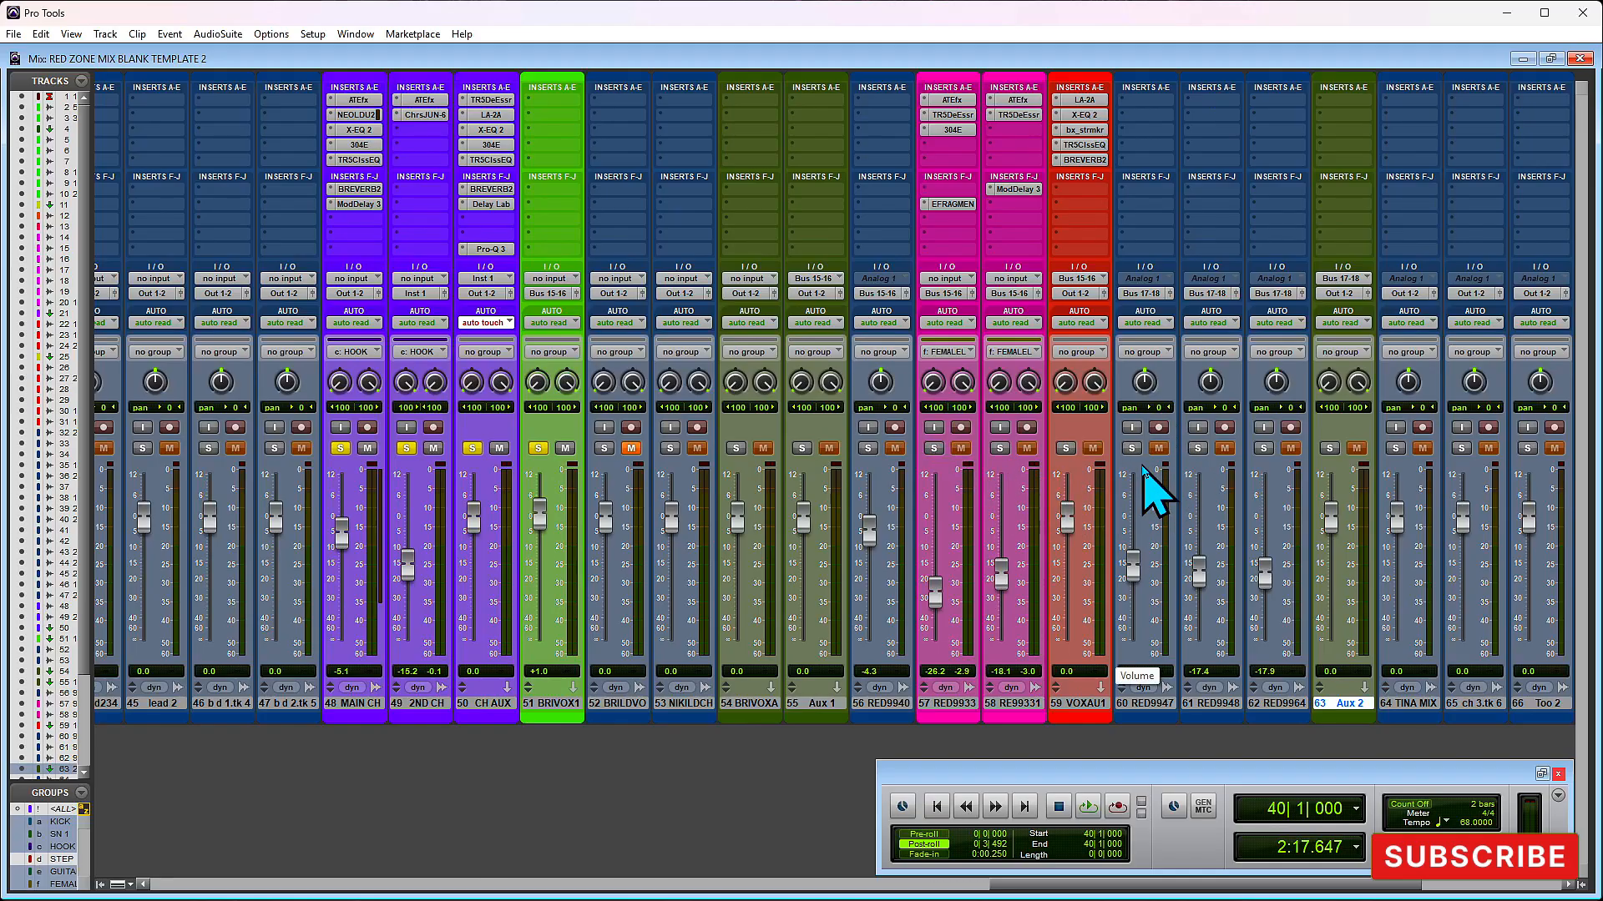
{"action": "key", "text": "ctrl+equal"}
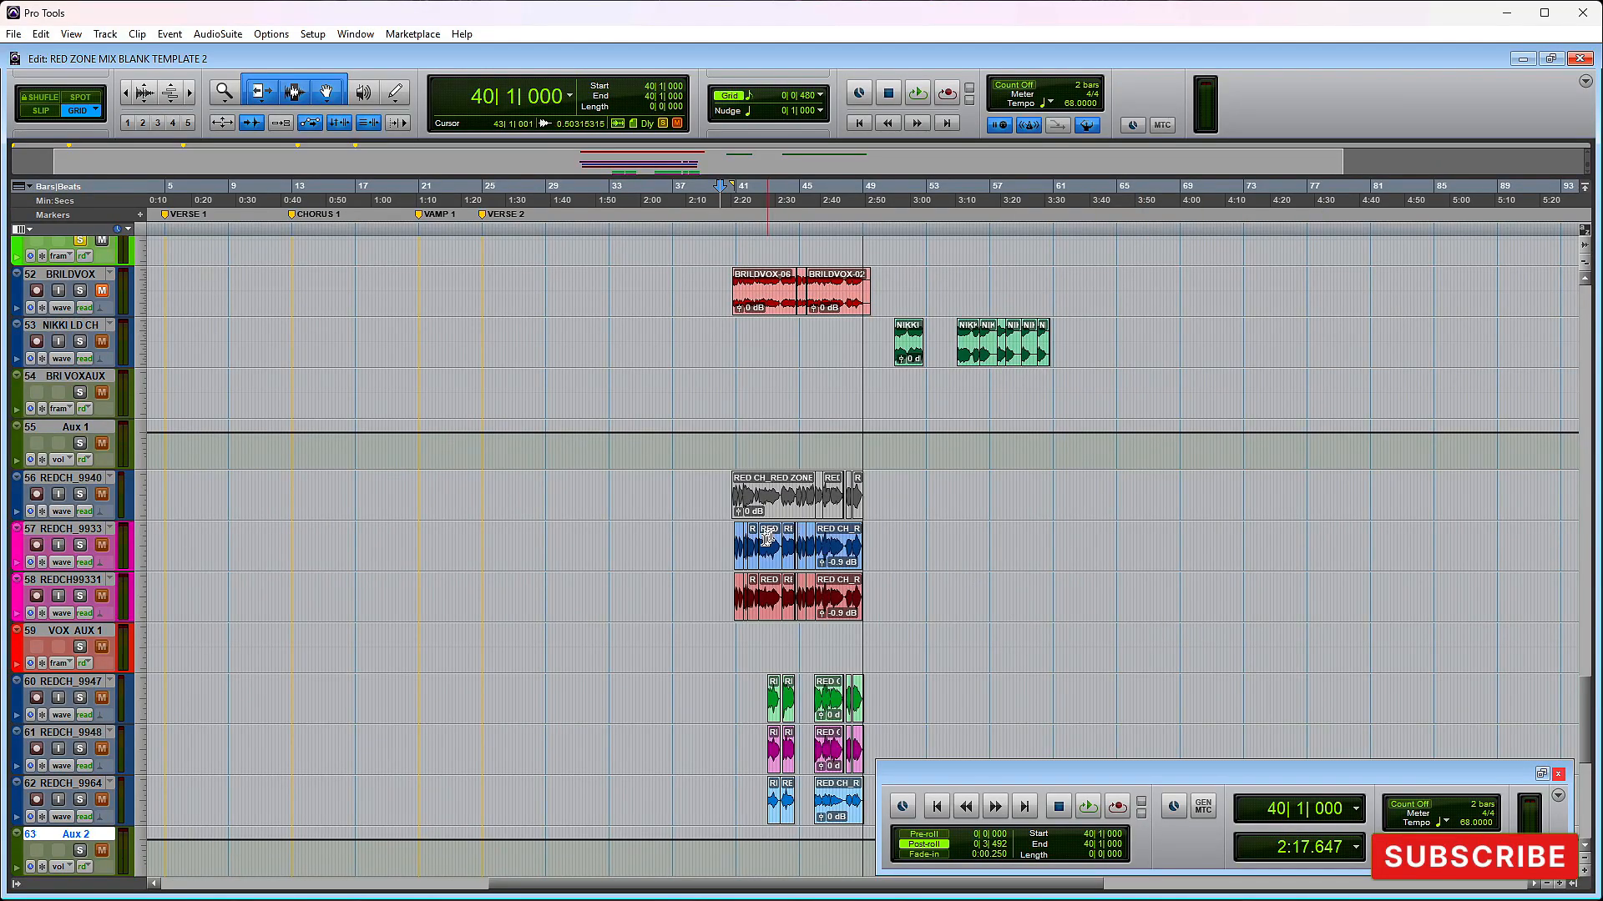
{"action": "left_click", "coordinate": [738, 541]}
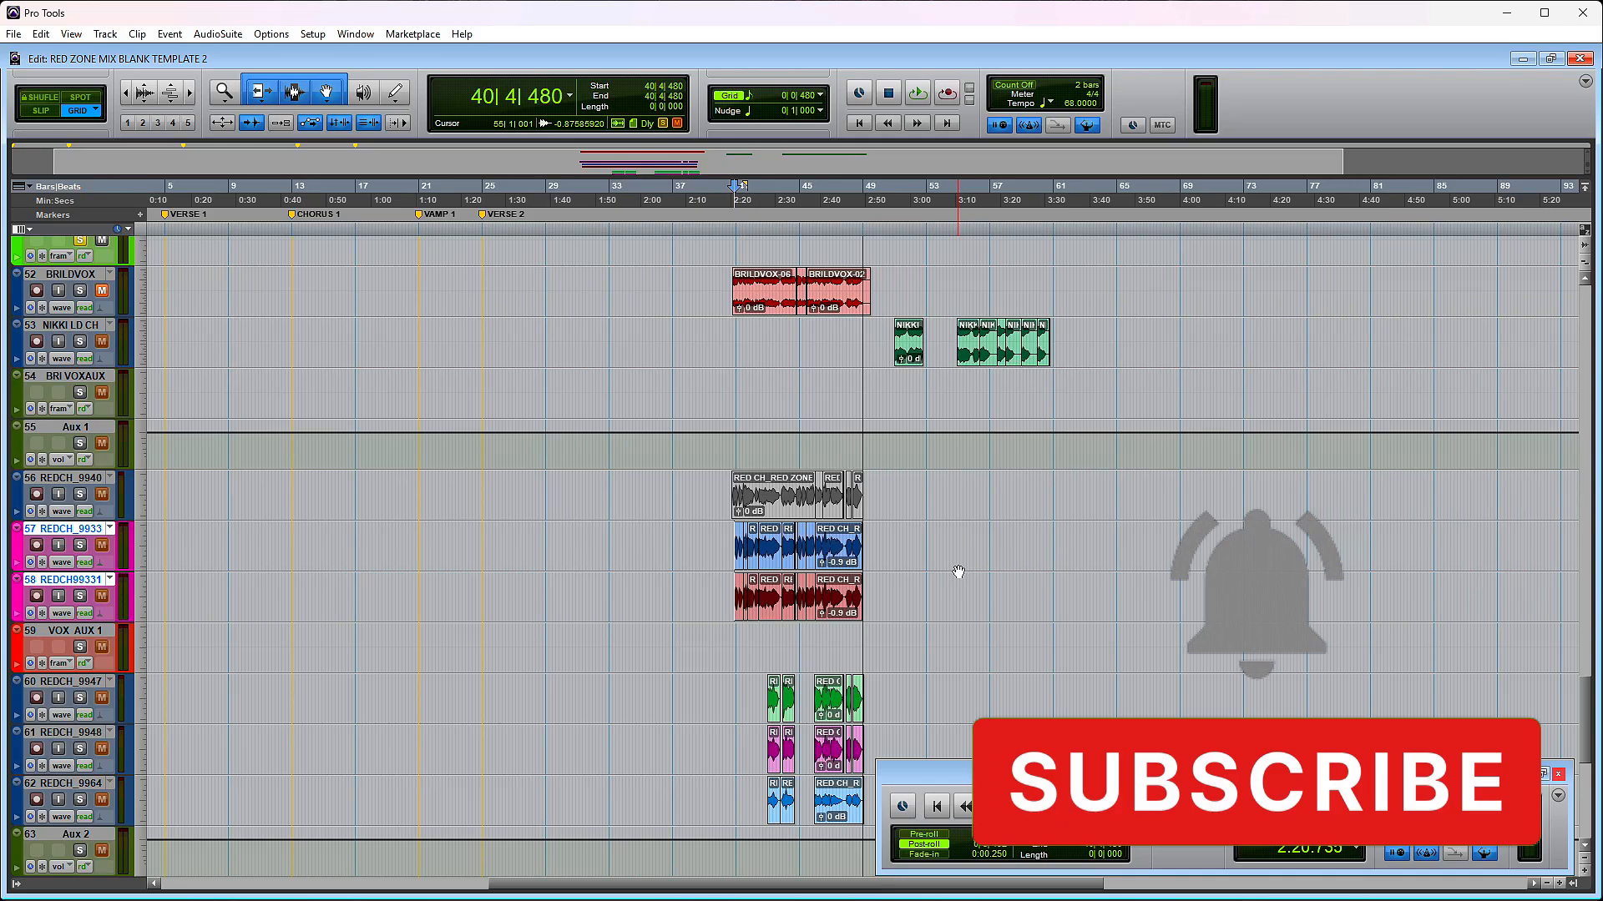
{"action": "scroll", "coordinate": [958, 571], "scroll_direction": "down", "scroll_amount": 5}
{"action": "key", "text": "t"}
{"action": "key", "text": "t"}
{"action": "key", "text": "t"}
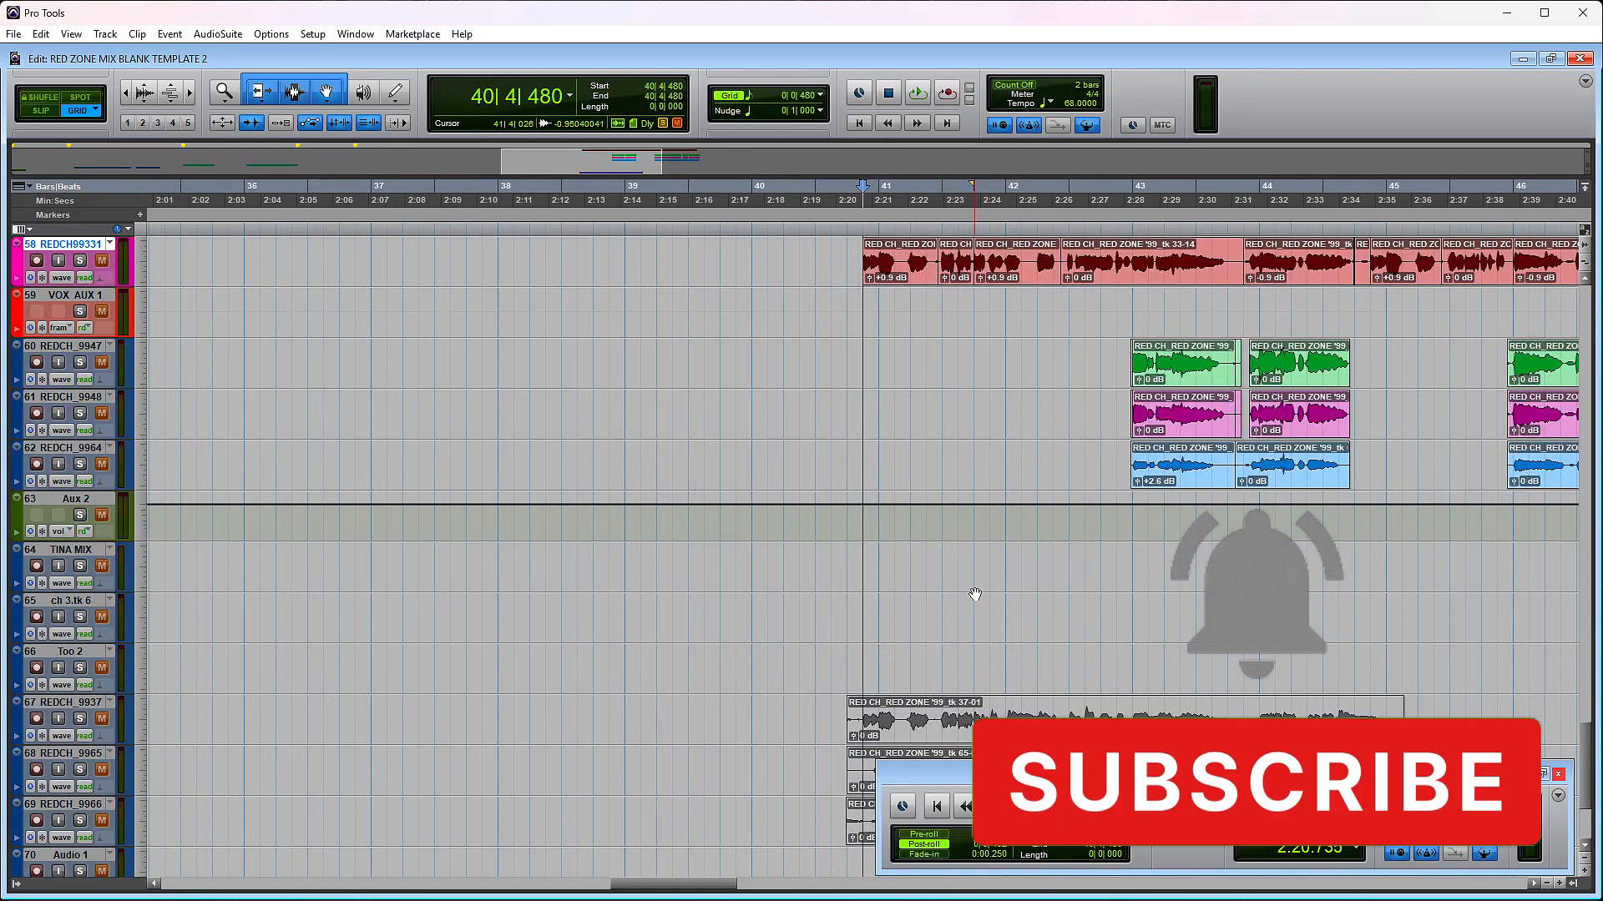
{"action": "key", "text": "r"}
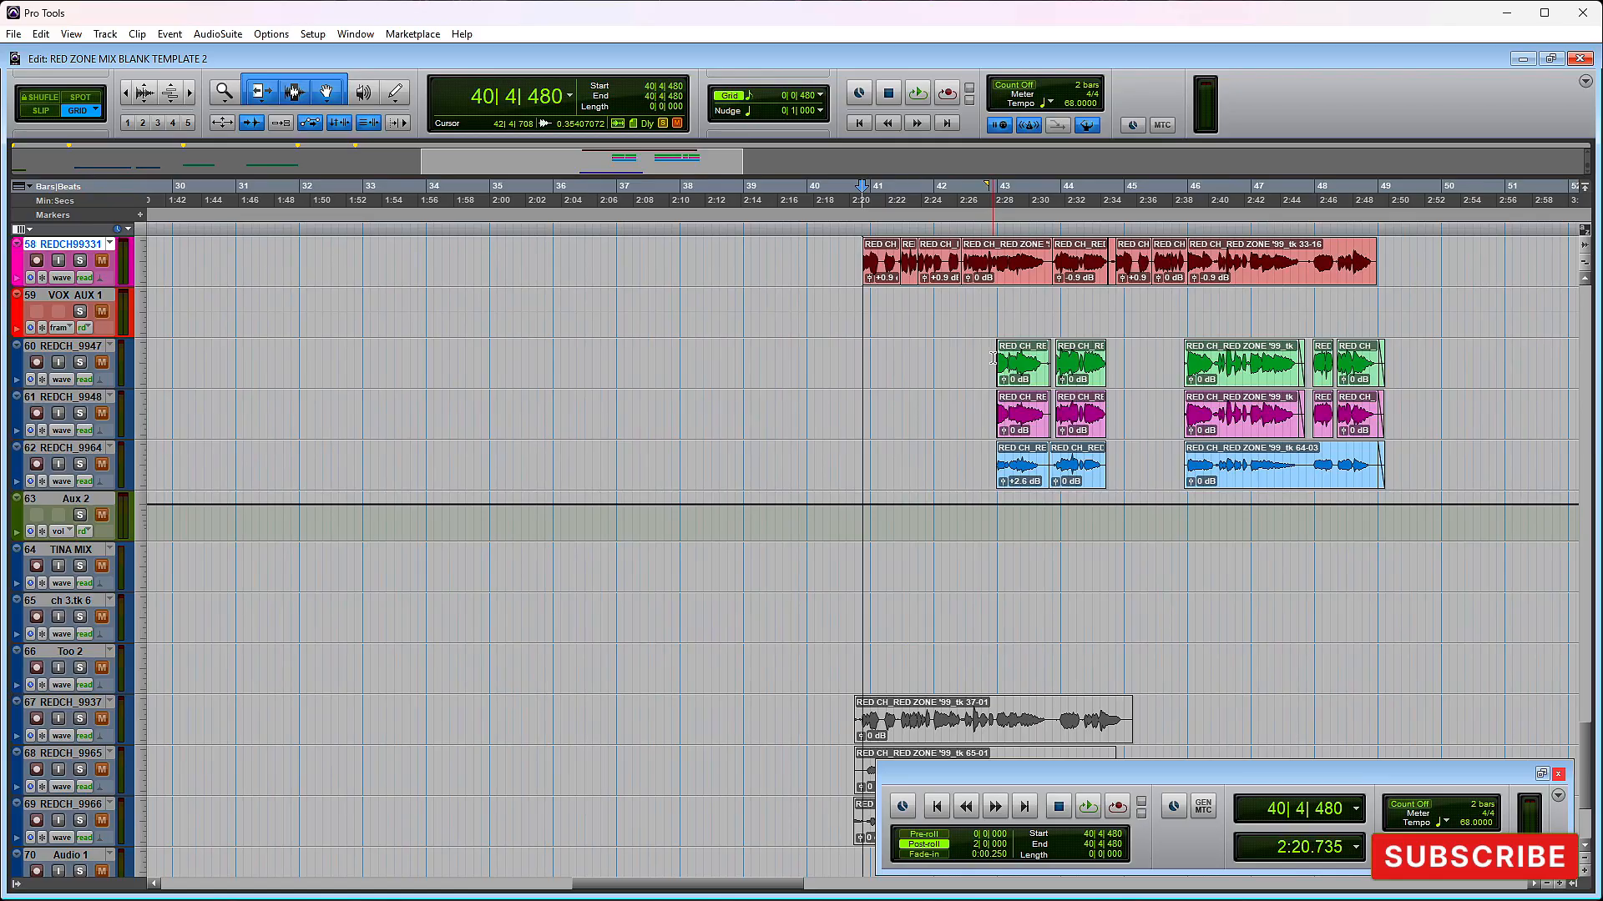
{"action": "left_click", "coordinate": [993, 357]}
{"action": "key", "text": "space"}
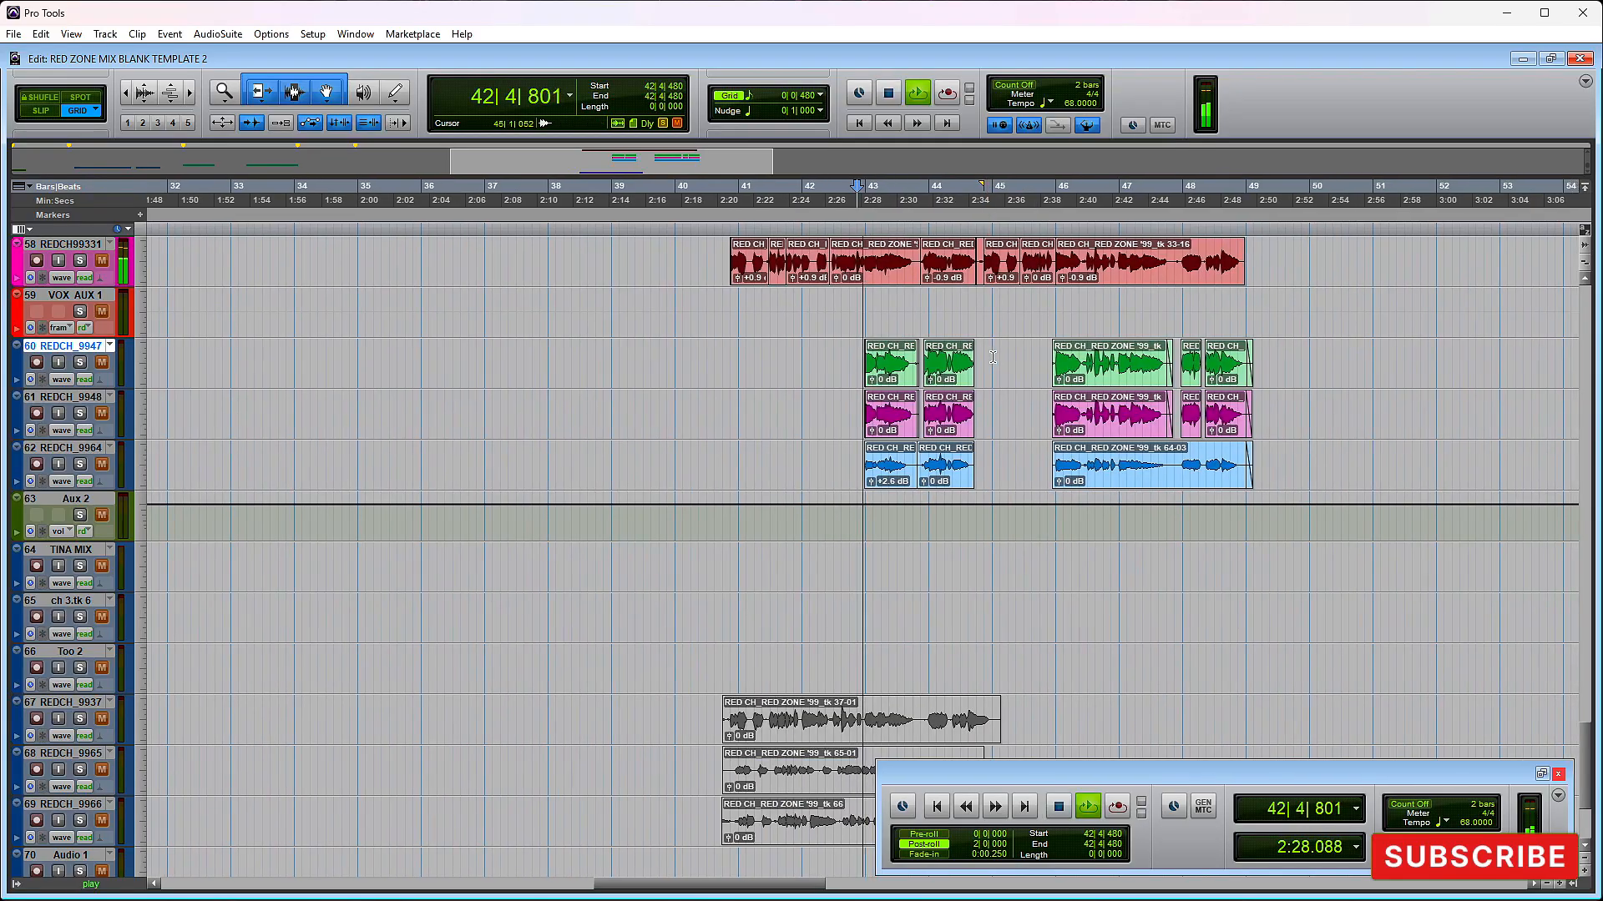
{"action": "key", "text": "space"}
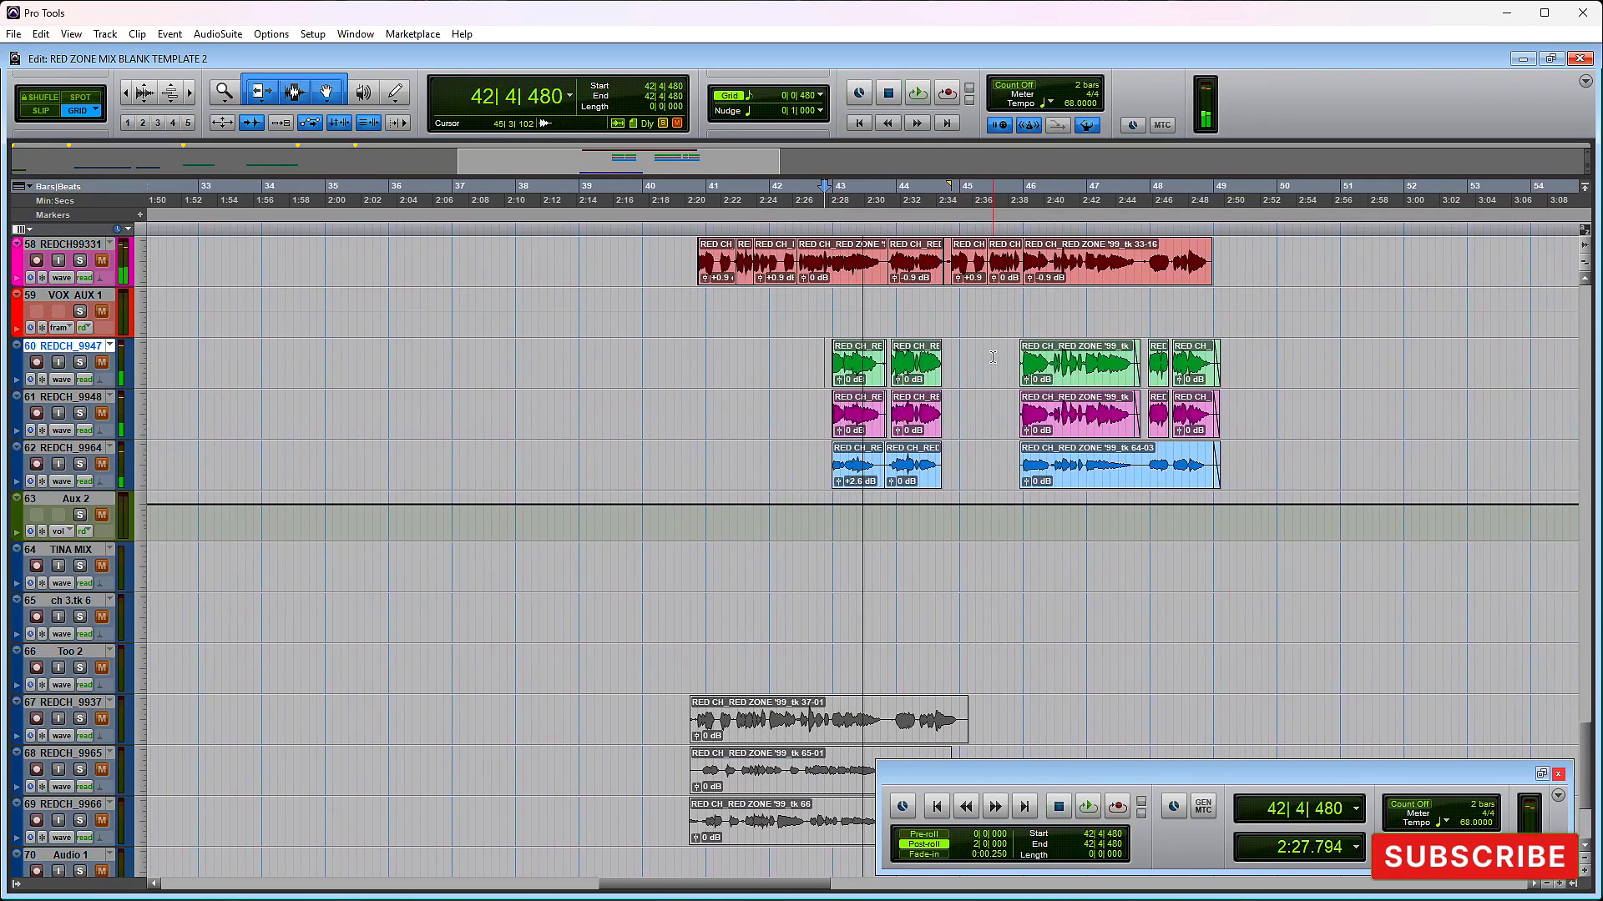
- Return to the Mix window and solo track 60 together with its Aux 2 track
{"action": "key", "text": "ctrl+equal"}
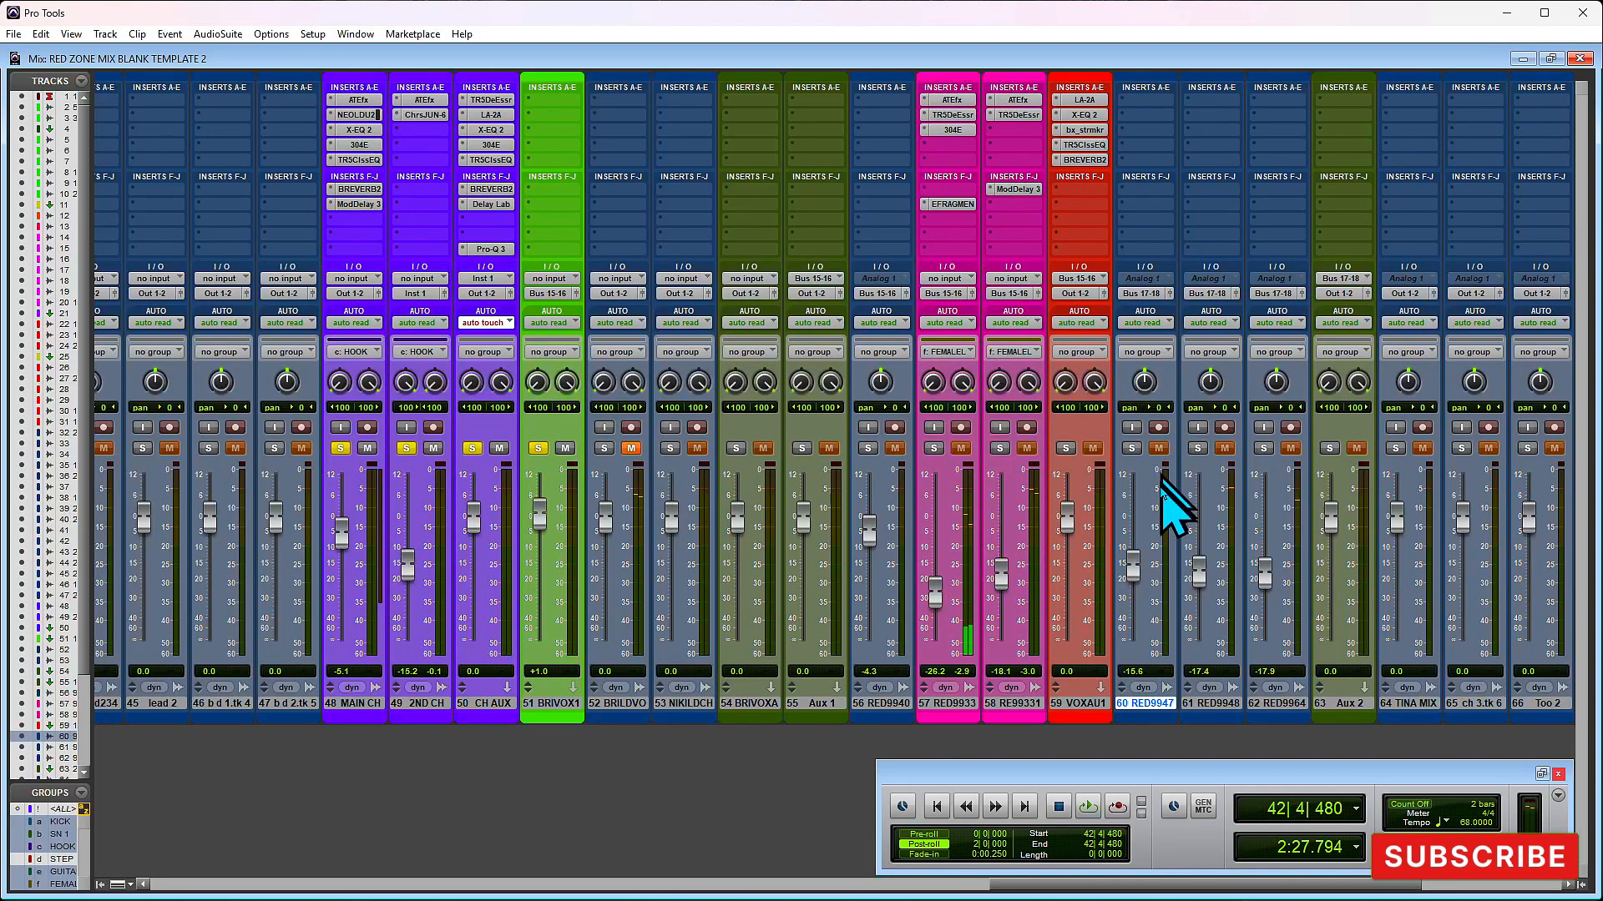
{"action": "key", "text": "space"}
{"action": "left_click", "coordinate": [1132, 449]}
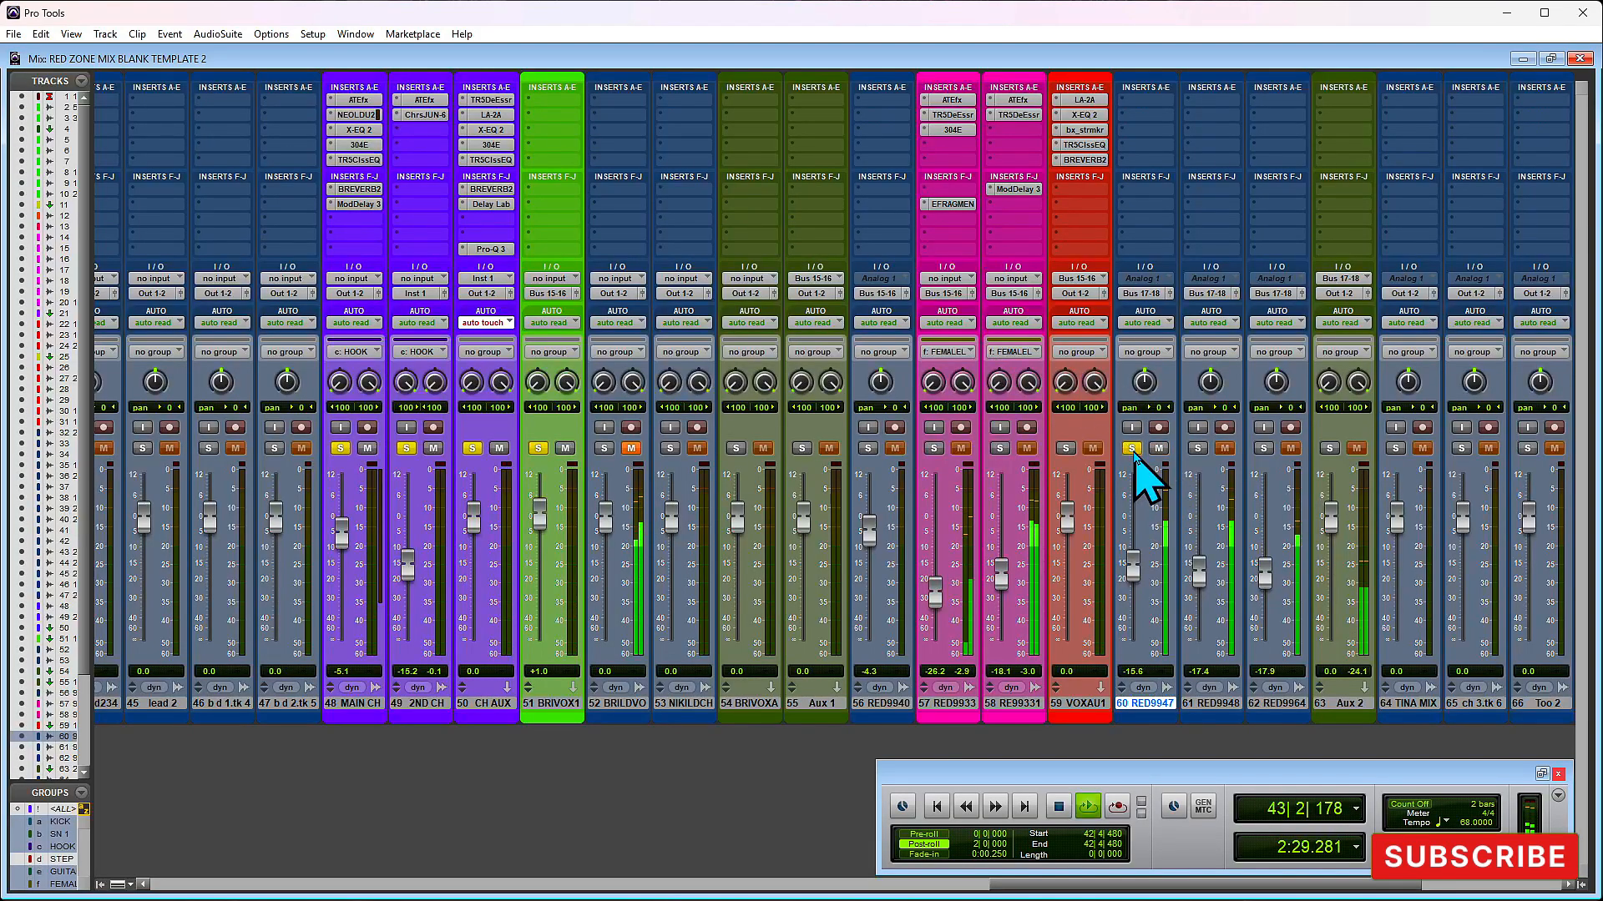
{"action": "key", "text": "space"}
{"action": "left_click", "coordinate": [1329, 448]}
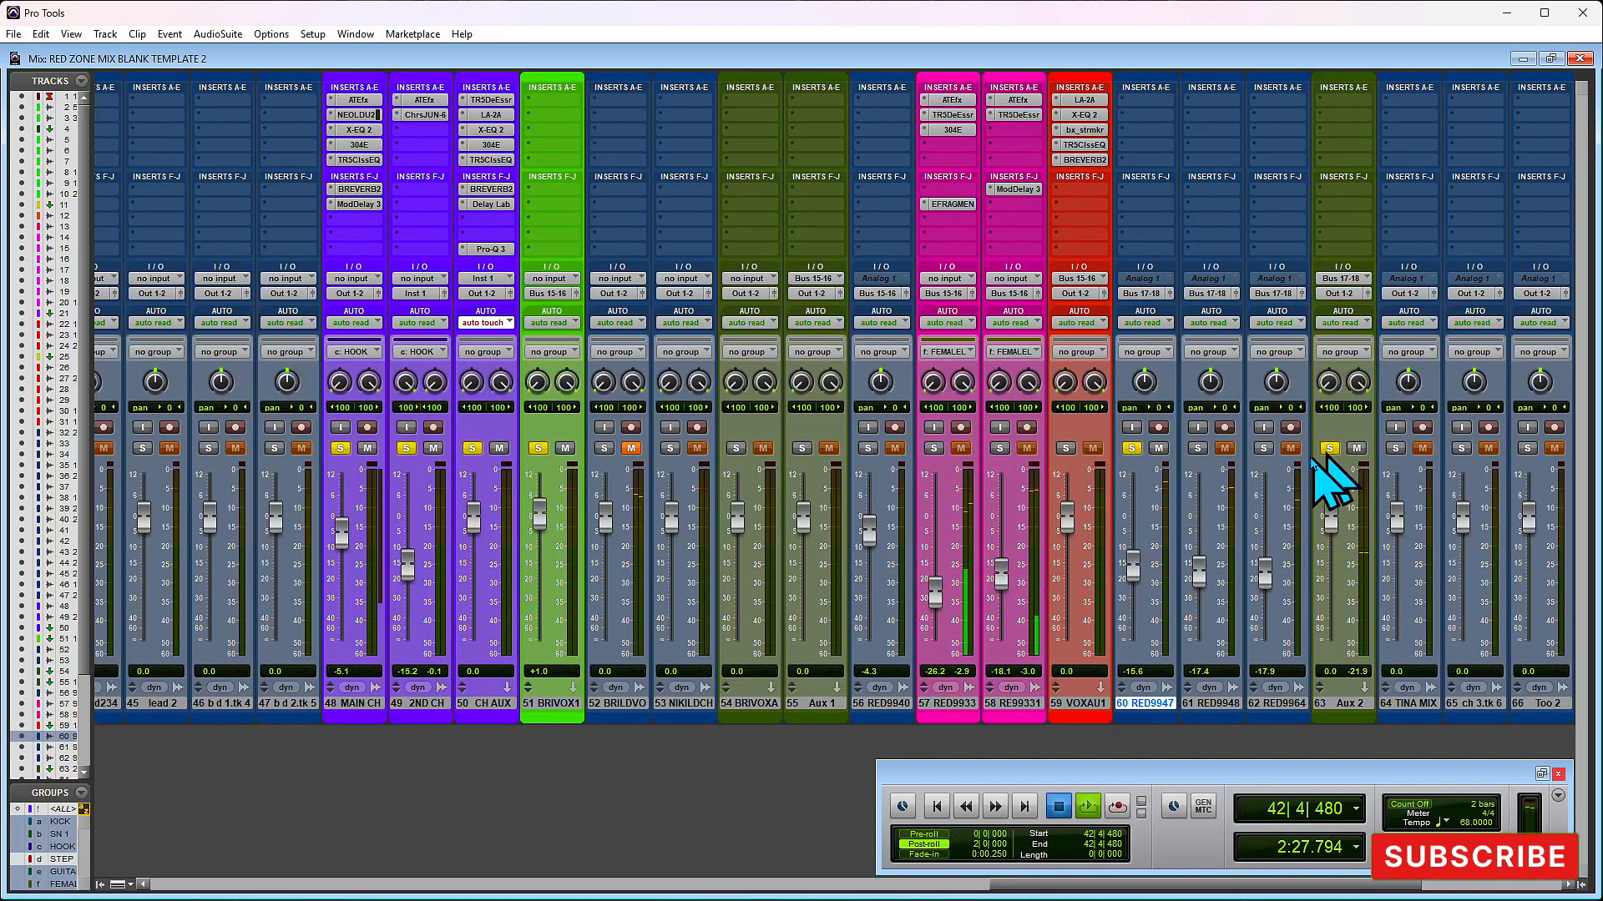
- Play the section and raise the volume fader of track 60 to -8.1 dB
{"action": "key", "text": "space"}
{"action": "left_click_drag", "start_coordinate": [1137, 559], "coordinate": [1138, 539]}
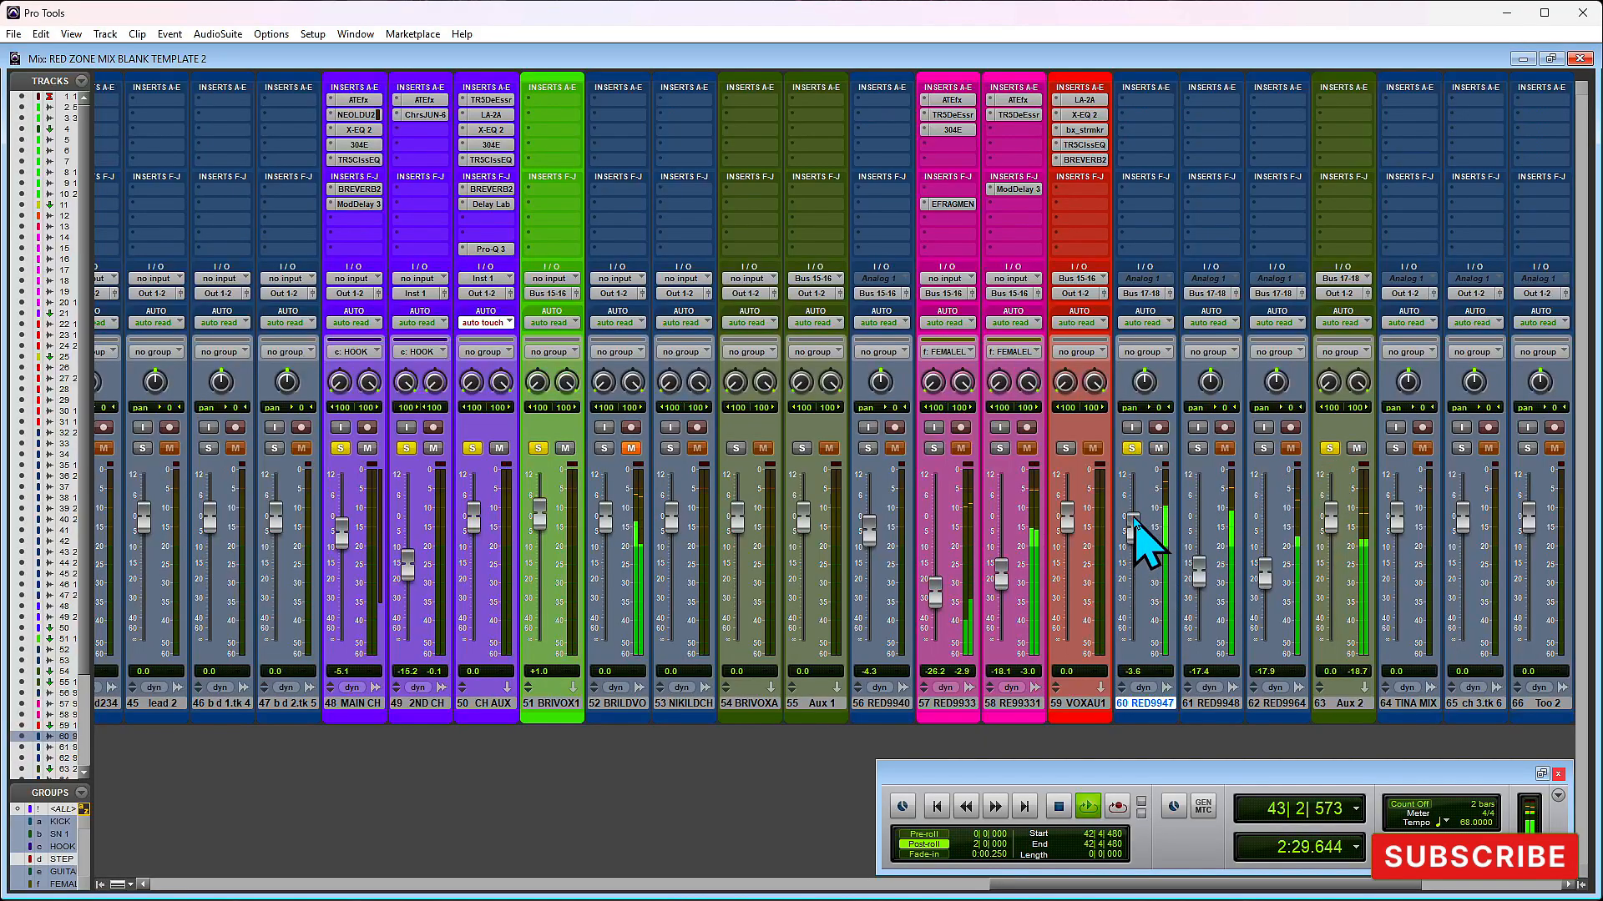
{"action": "key", "text": "space"}
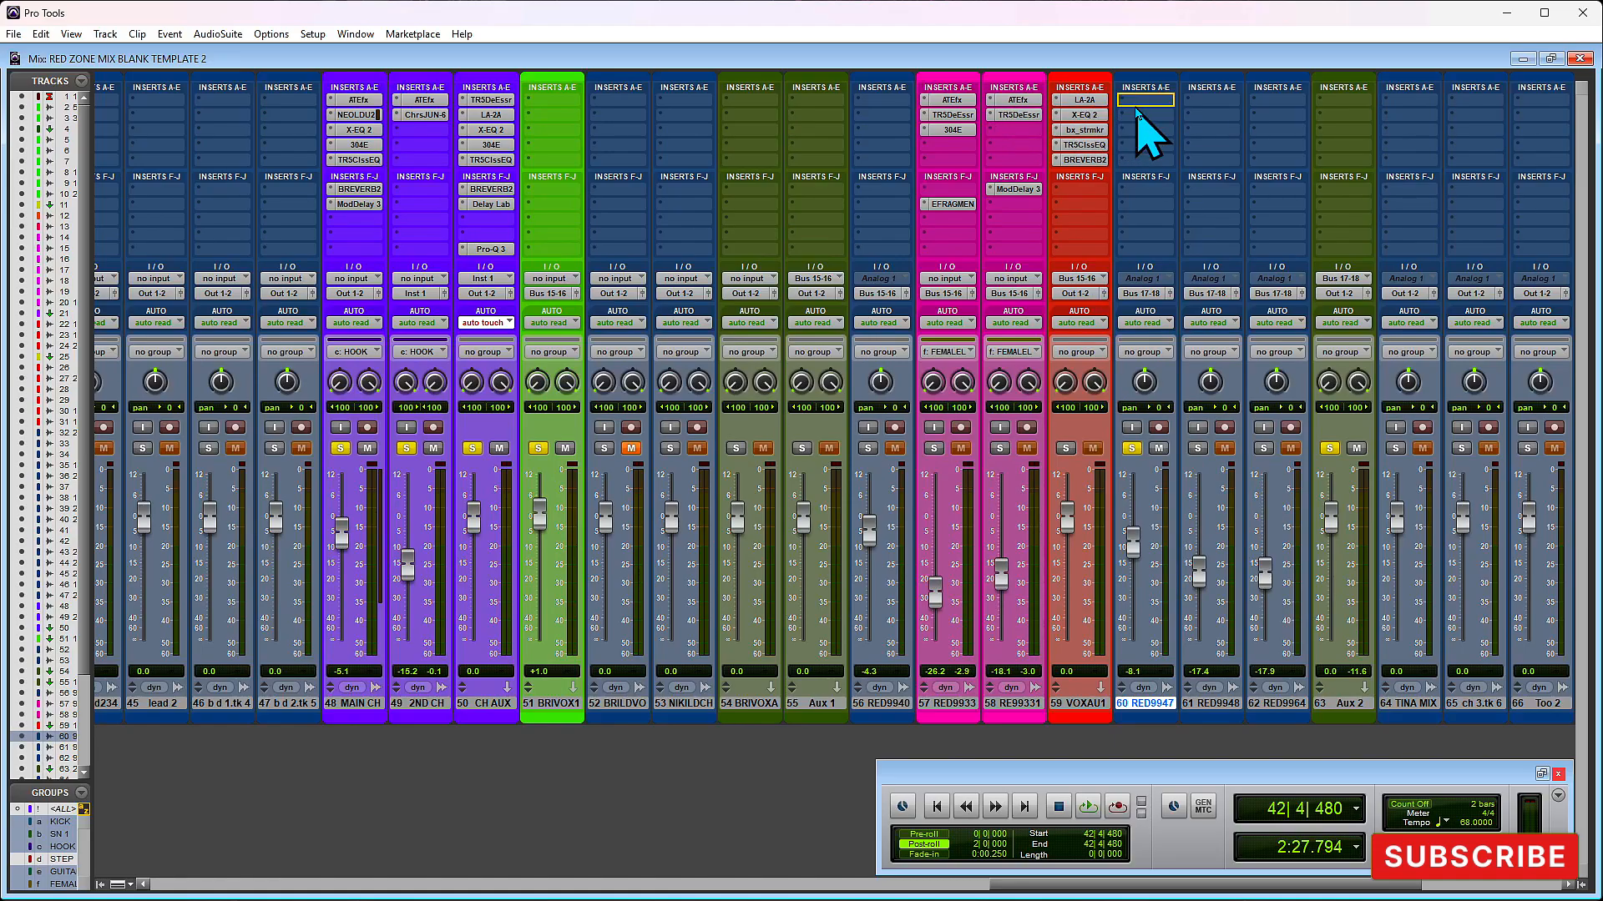
- Insert the ATEfx plug-in in the first insert slot of tracks 60, 61 and 62
{"action": "left_click_drag", "start_coordinate": [1136, 108], "coordinate": [1142, 105]}
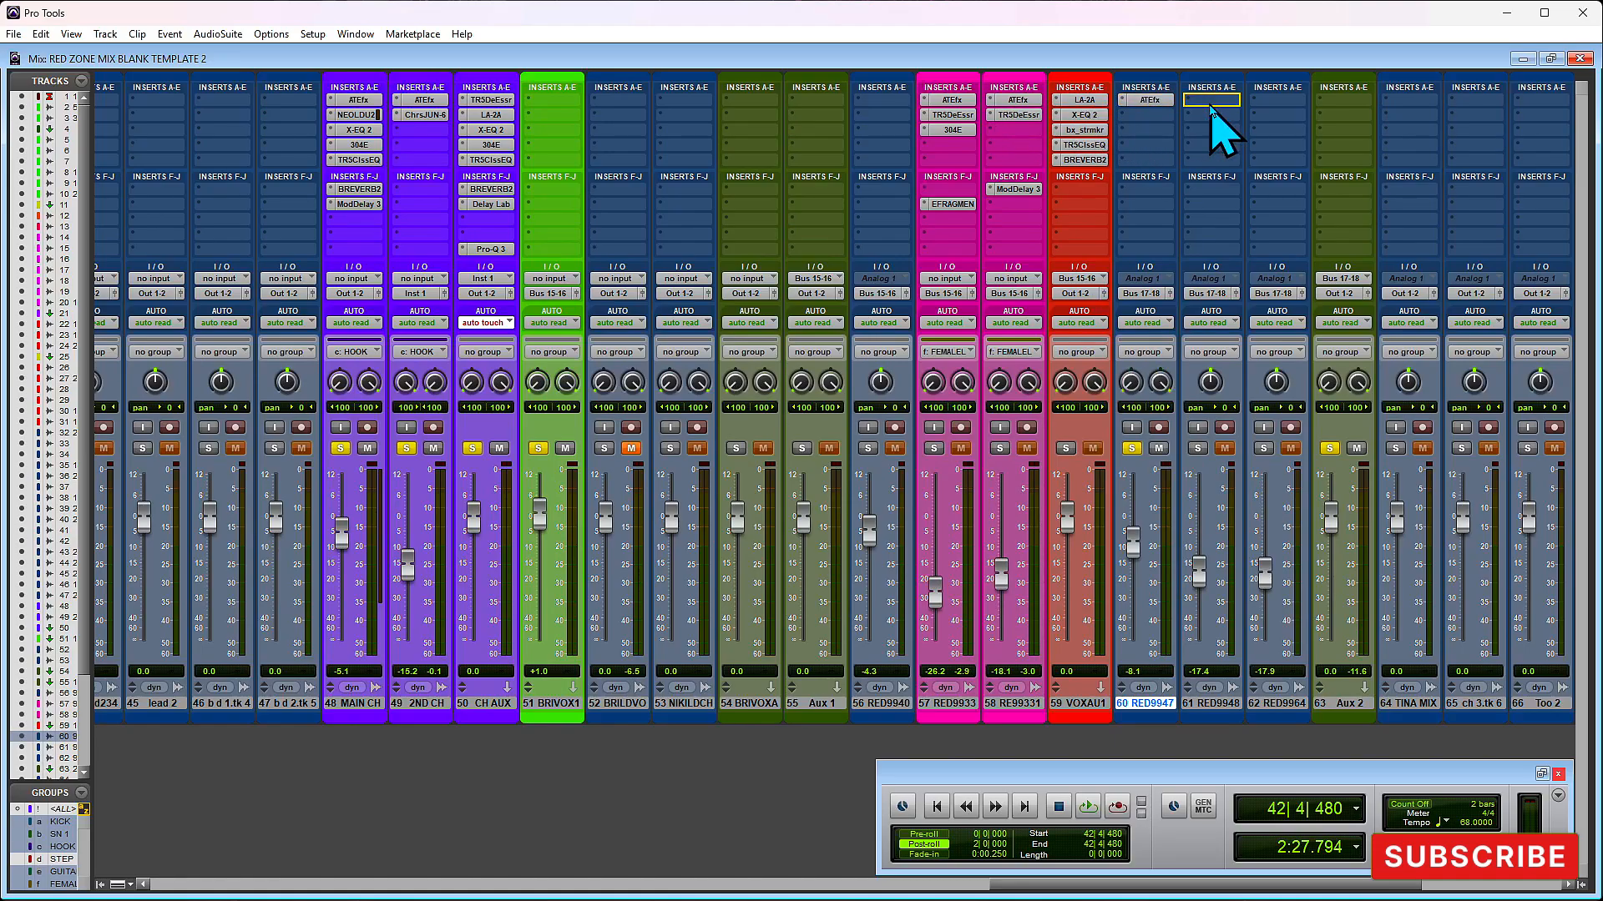
{"action": "left_click_drag", "start_coordinate": [1212, 104], "coordinate": [1260, 102]}
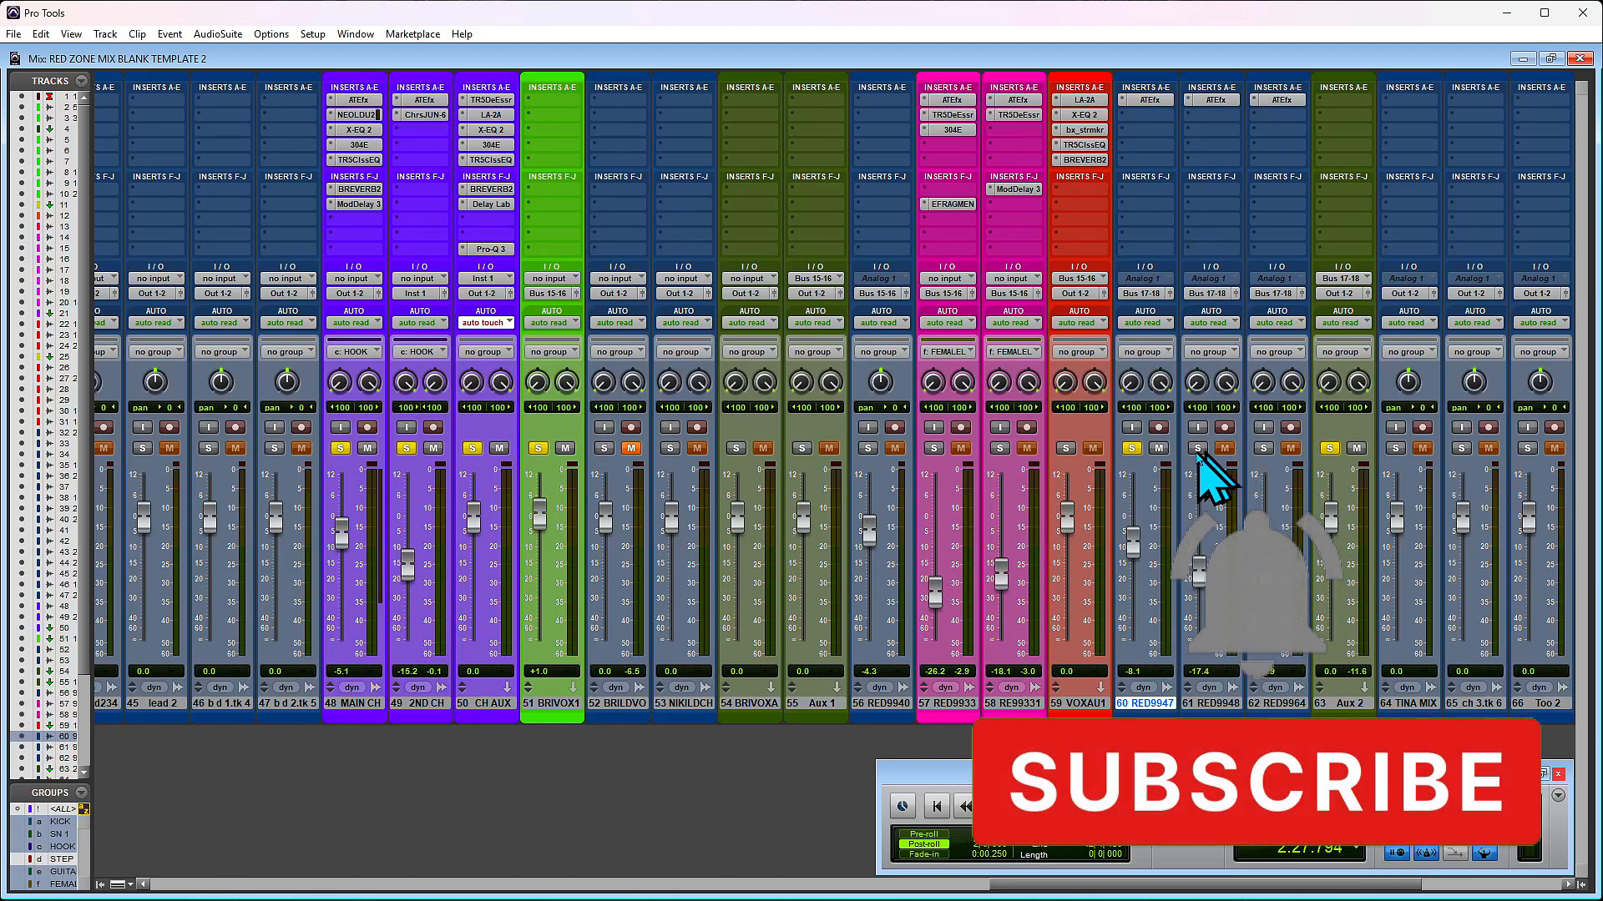
- Play the section and raise the volume faders of track 60 to -4.1 dB and track 61 to -2.7 dB
{"action": "key", "text": "space"}
{"action": "left_click_drag", "start_coordinate": [1138, 554], "coordinate": [1139, 524]}
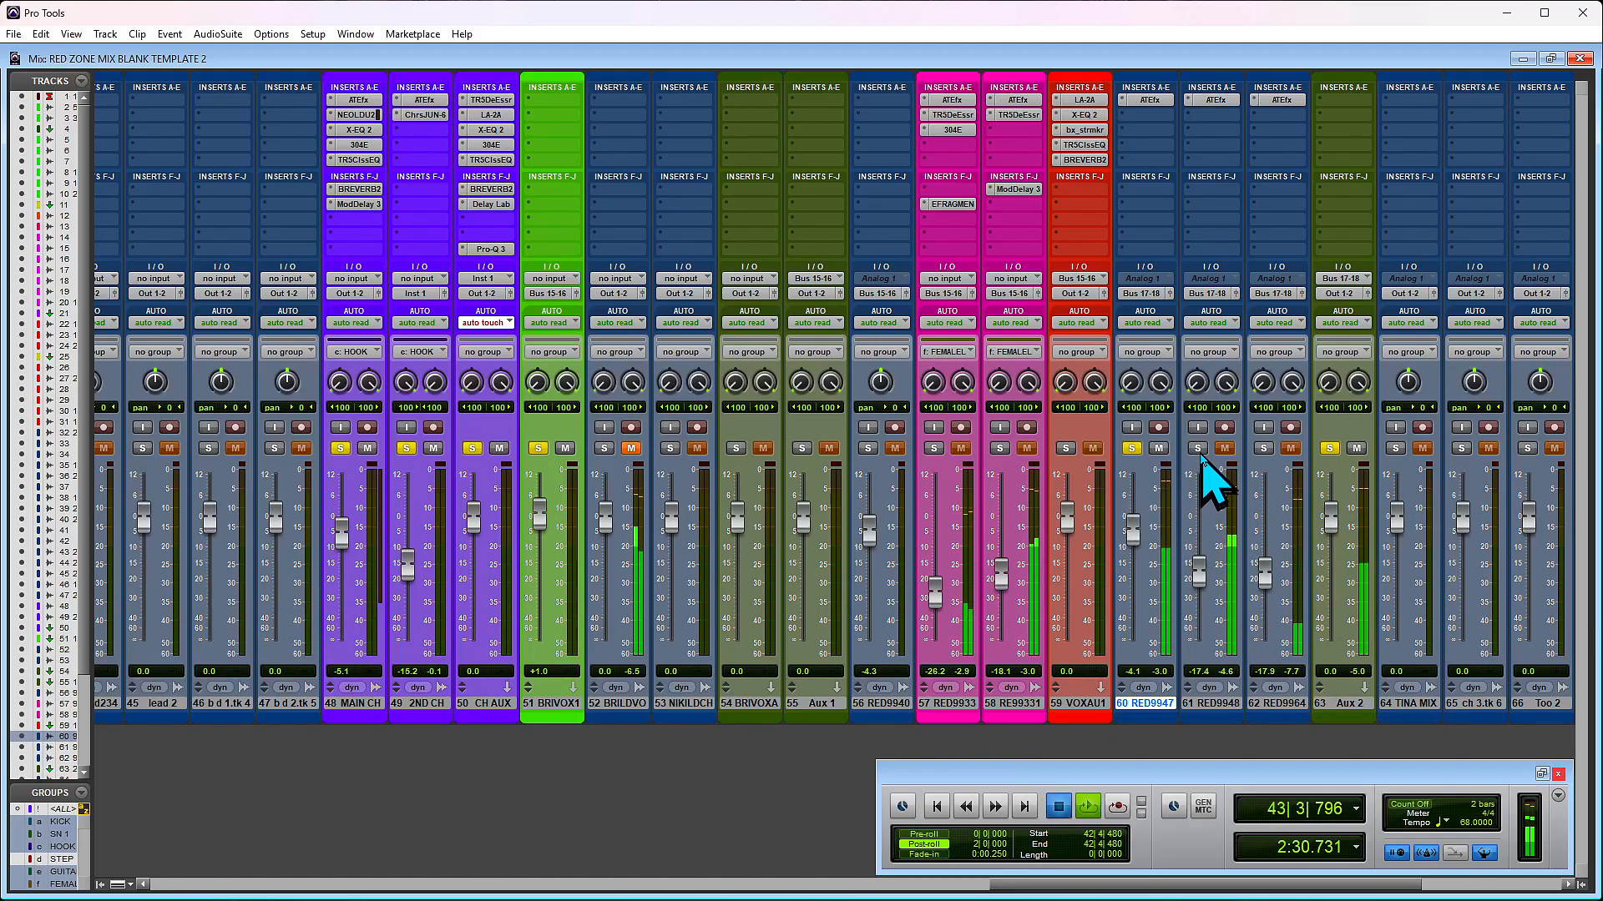
{"action": "left_click_drag", "start_coordinate": [1201, 584], "coordinate": [1201, 539]}
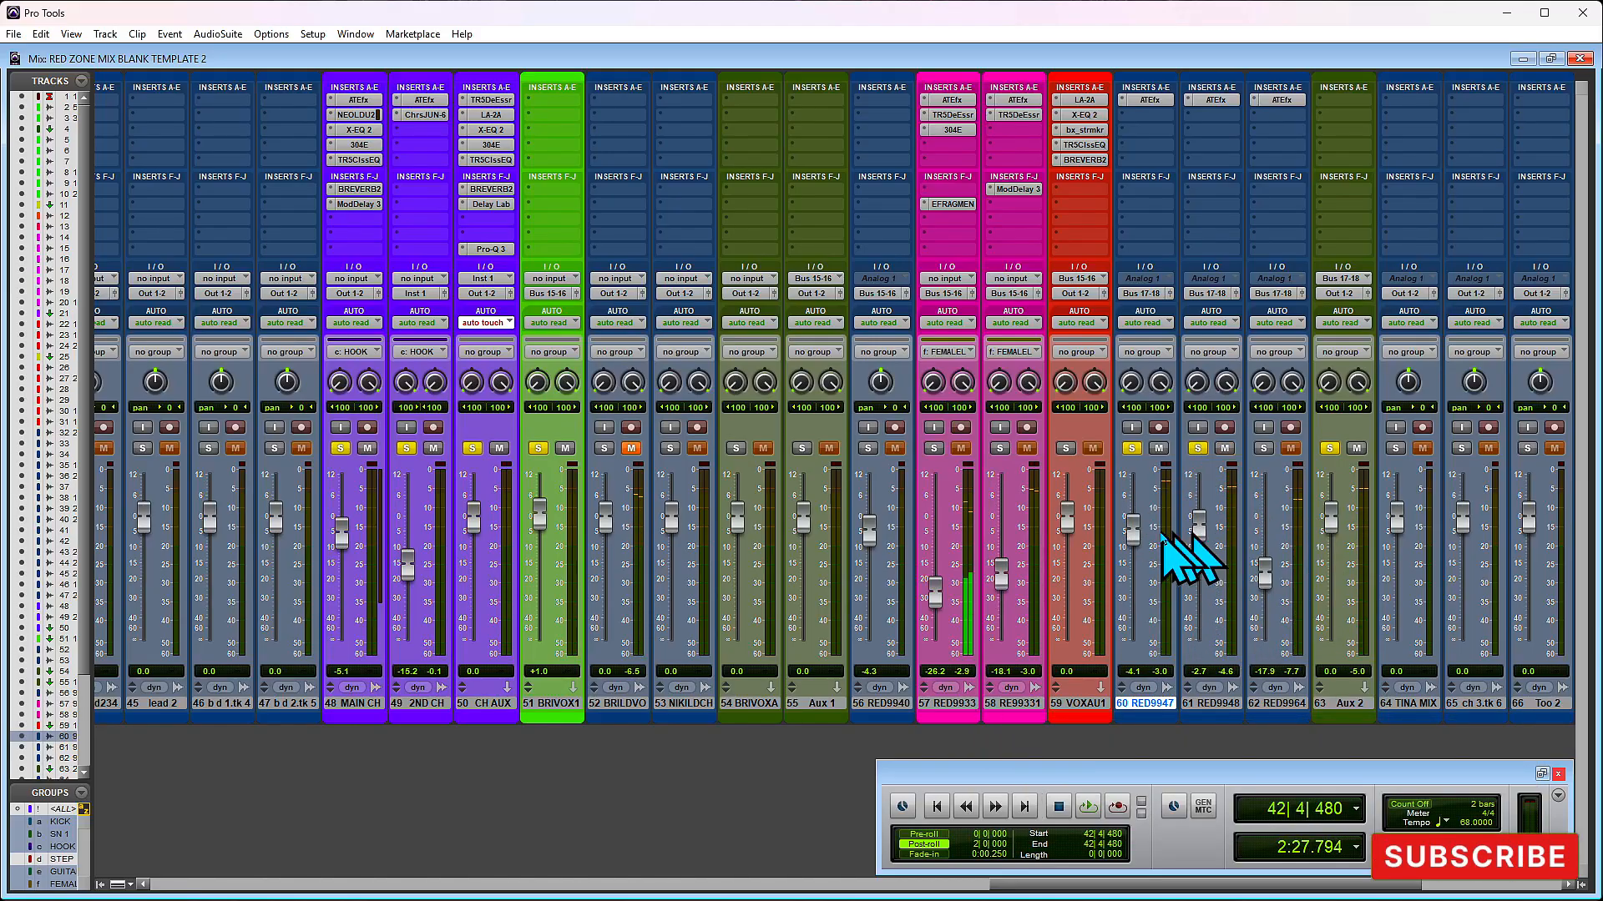
- Pull track 60's volume fader down to -∞ and audition track 61 soloed
{"action": "left_click_drag", "start_coordinate": [1134, 533], "coordinate": [1141, 618]}
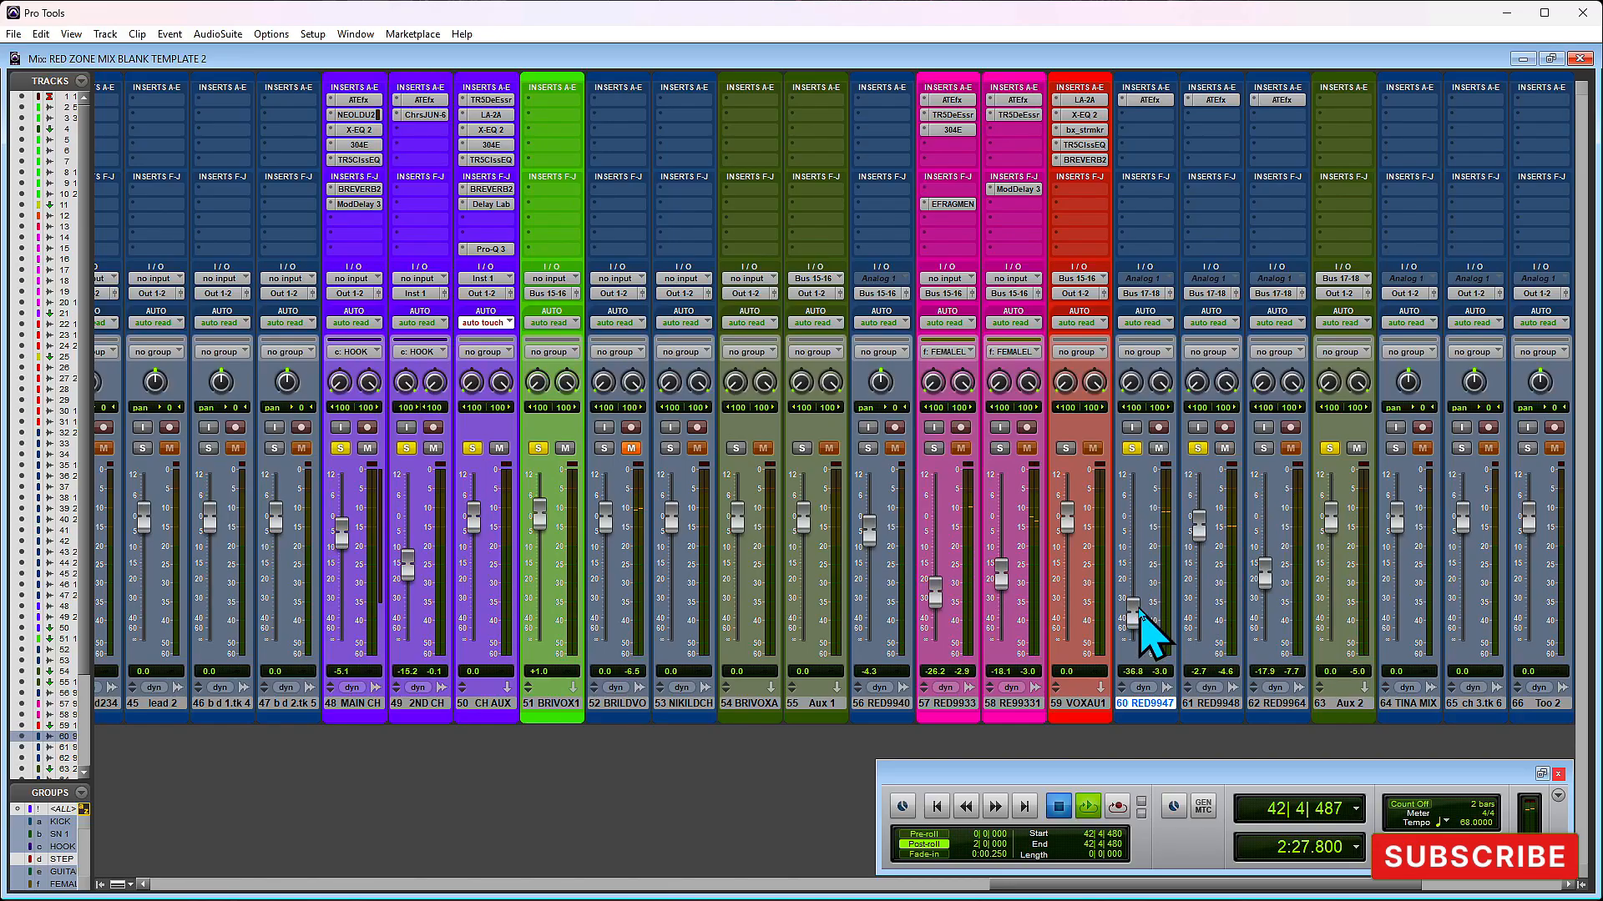
{"action": "key", "text": "space"}
{"action": "left_click_drag", "start_coordinate": [1140, 613], "coordinate": [1137, 660]}
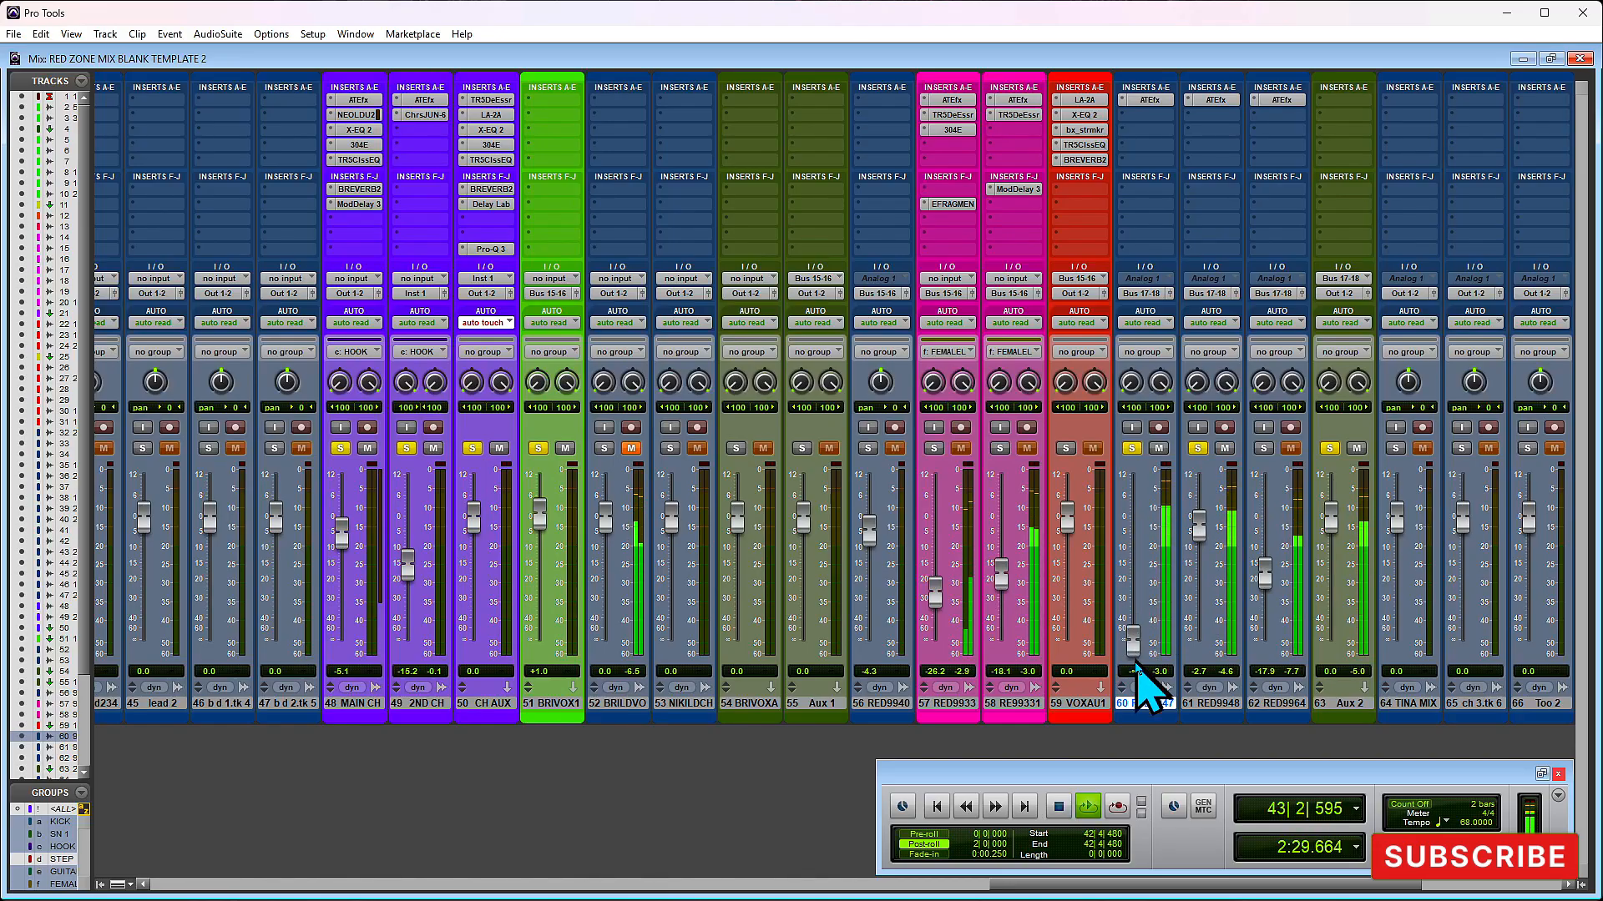
{"action": "key", "text": "space"}
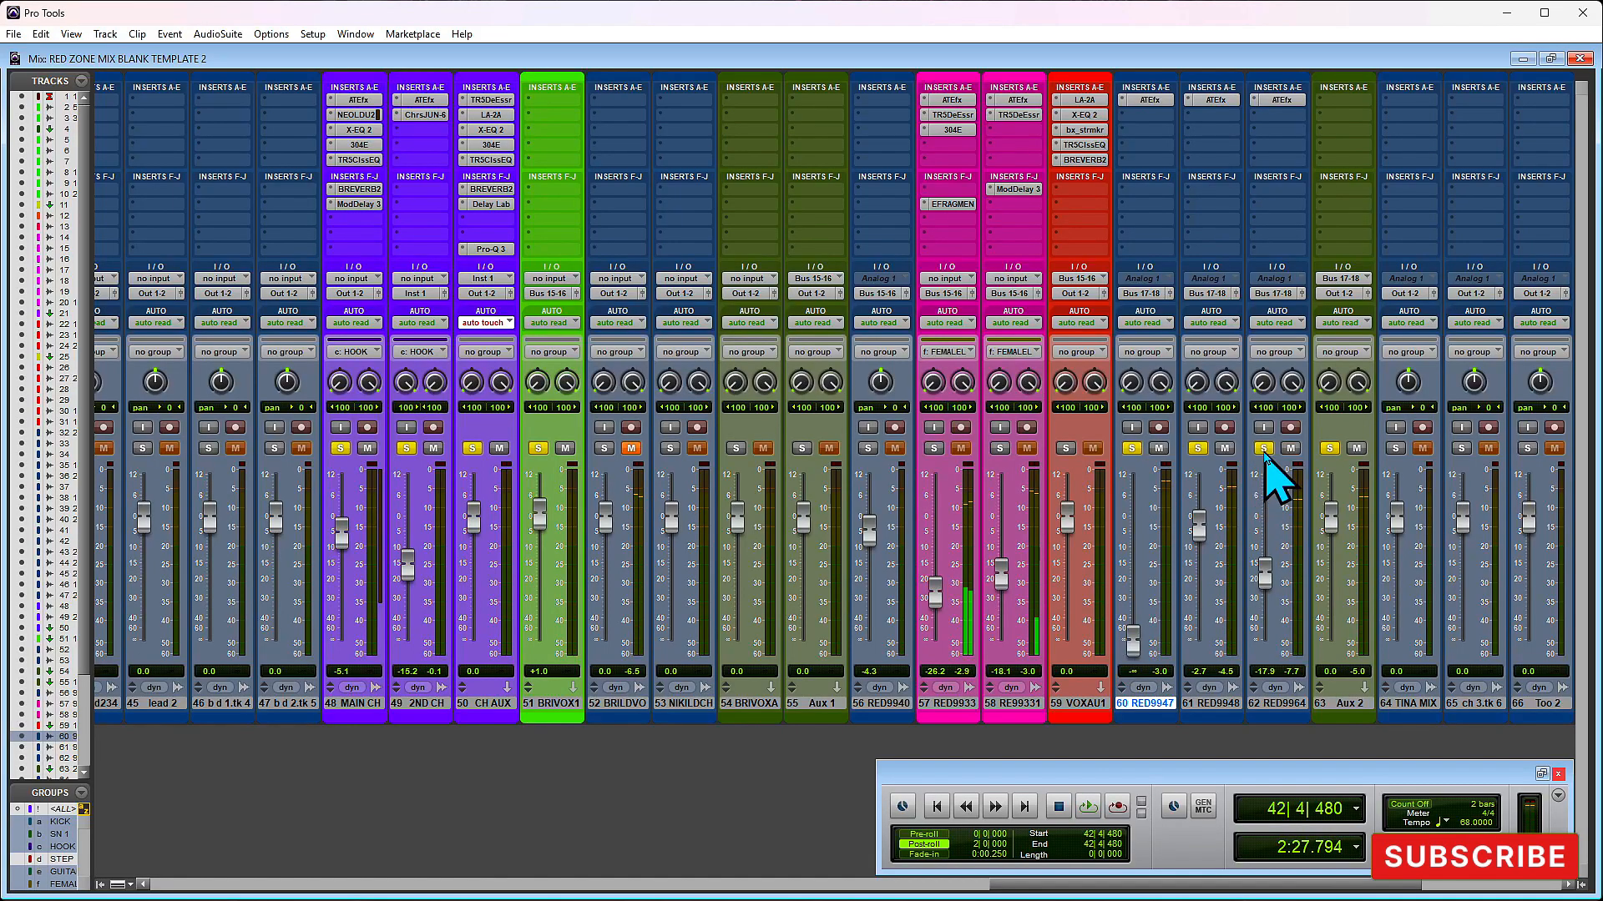
- Pull track 61's fader down to -∞ and, with track 62 soloed, raise its fader to -2.7 dB during playback
{"action": "left_click_drag", "start_coordinate": [1200, 531], "coordinate": [1192, 678]}
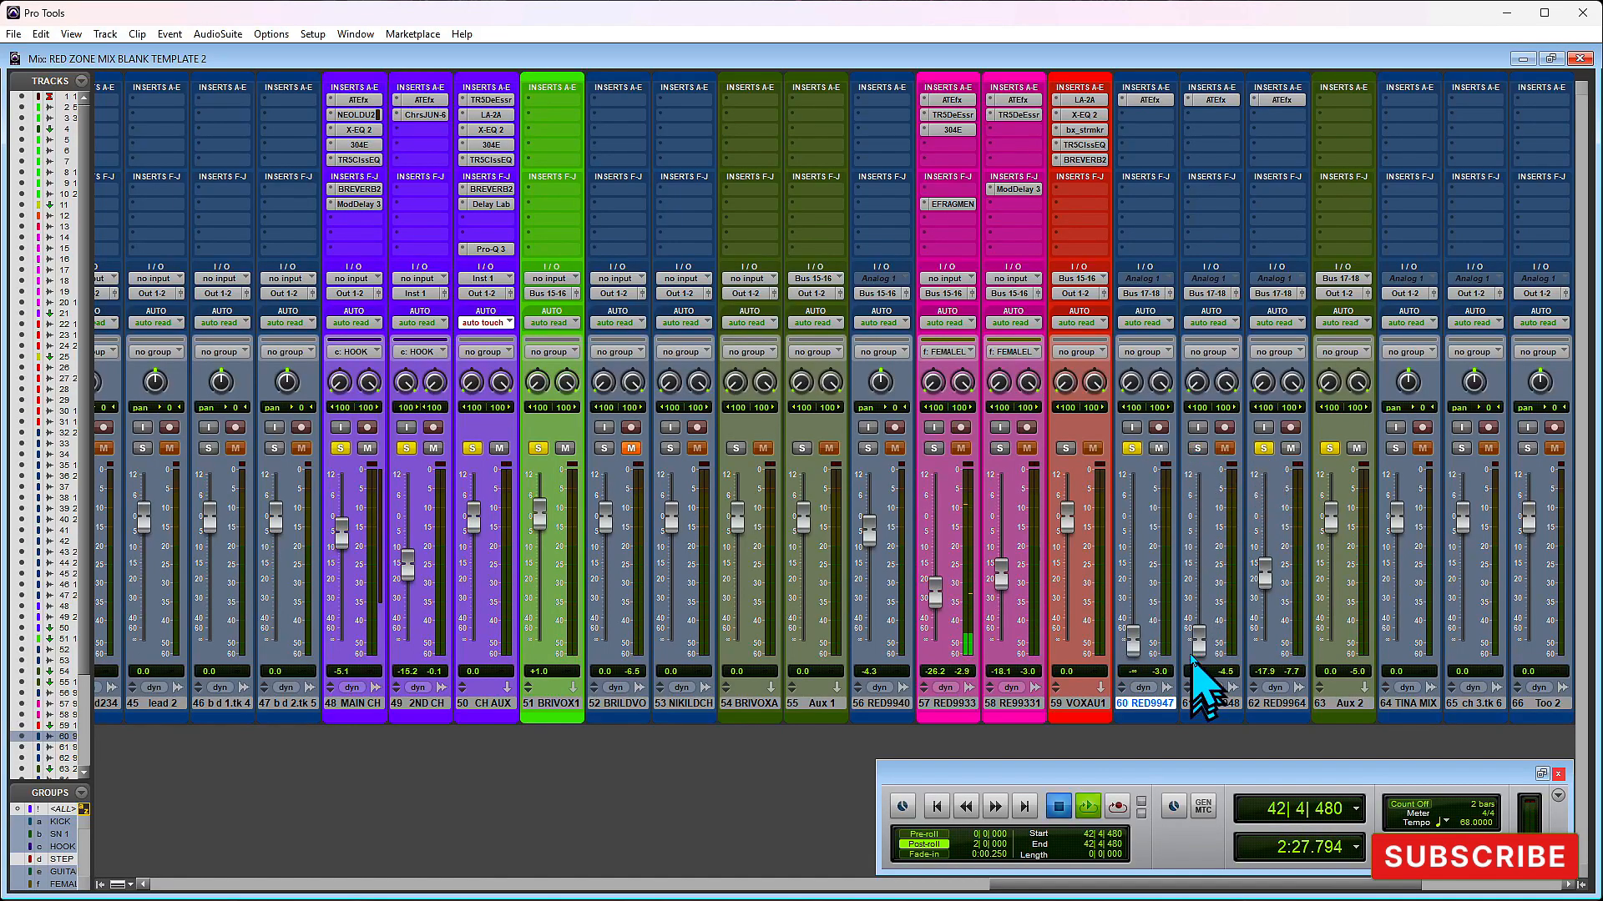
{"action": "key", "text": "space"}
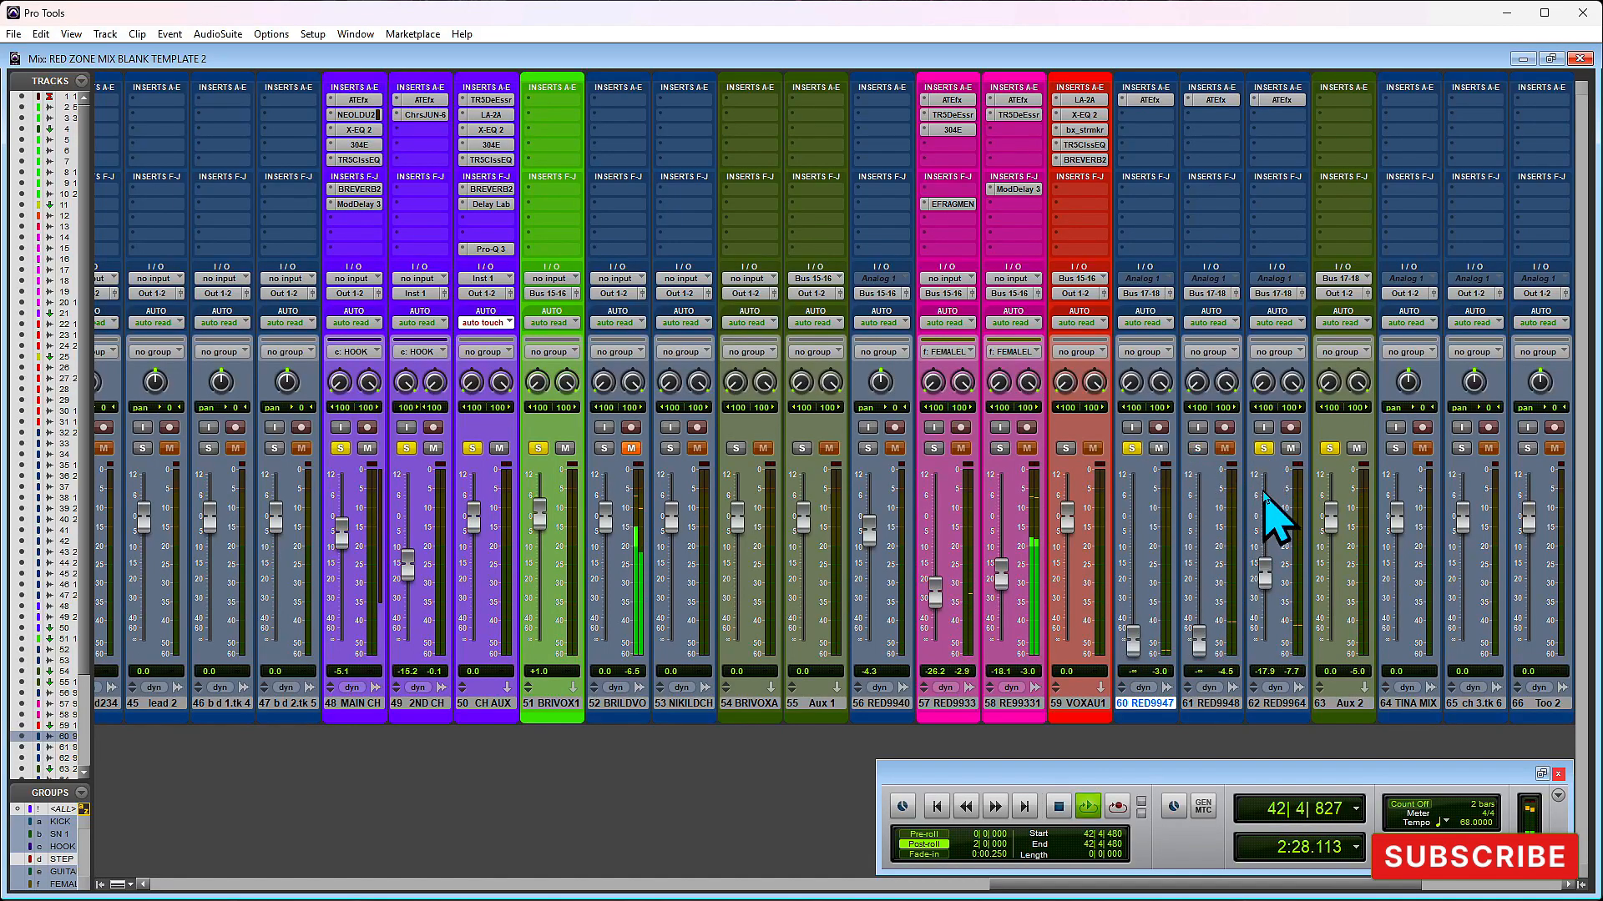
{"action": "left_click_drag", "start_coordinate": [1272, 574], "coordinate": [1267, 522]}
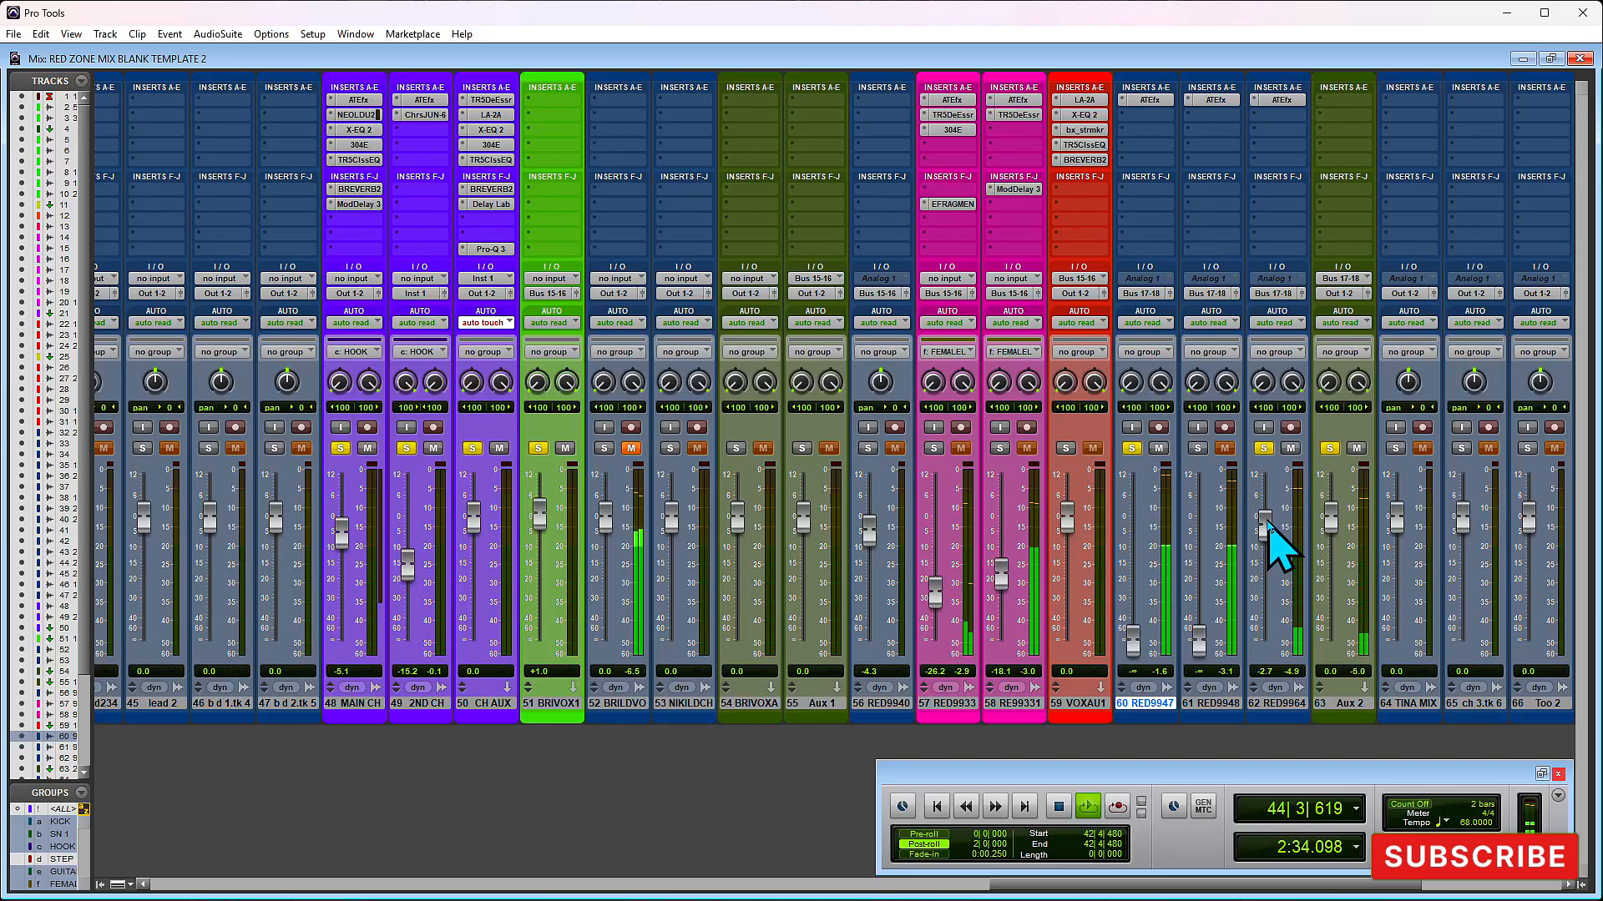
{"action": "key", "text": "space"}
- Cue playback at 45|4|480 in the Edit window, just before the second group of clips, and play it back in the Mix window
{"action": "key", "text": "ctrl+equal"}
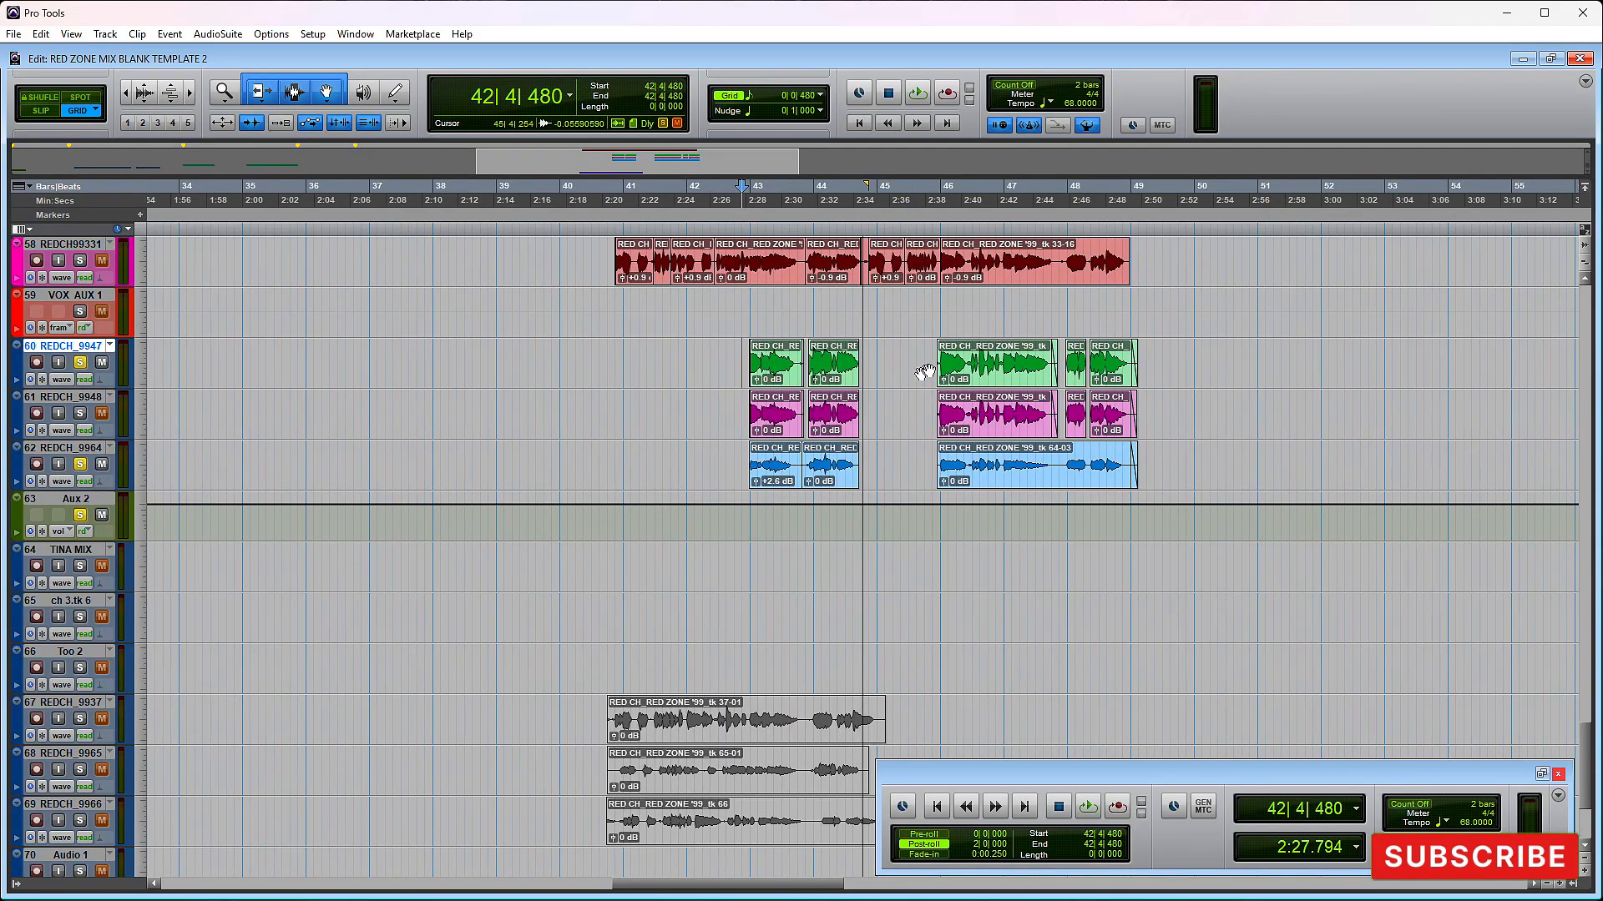
{"action": "key", "text": "space"}
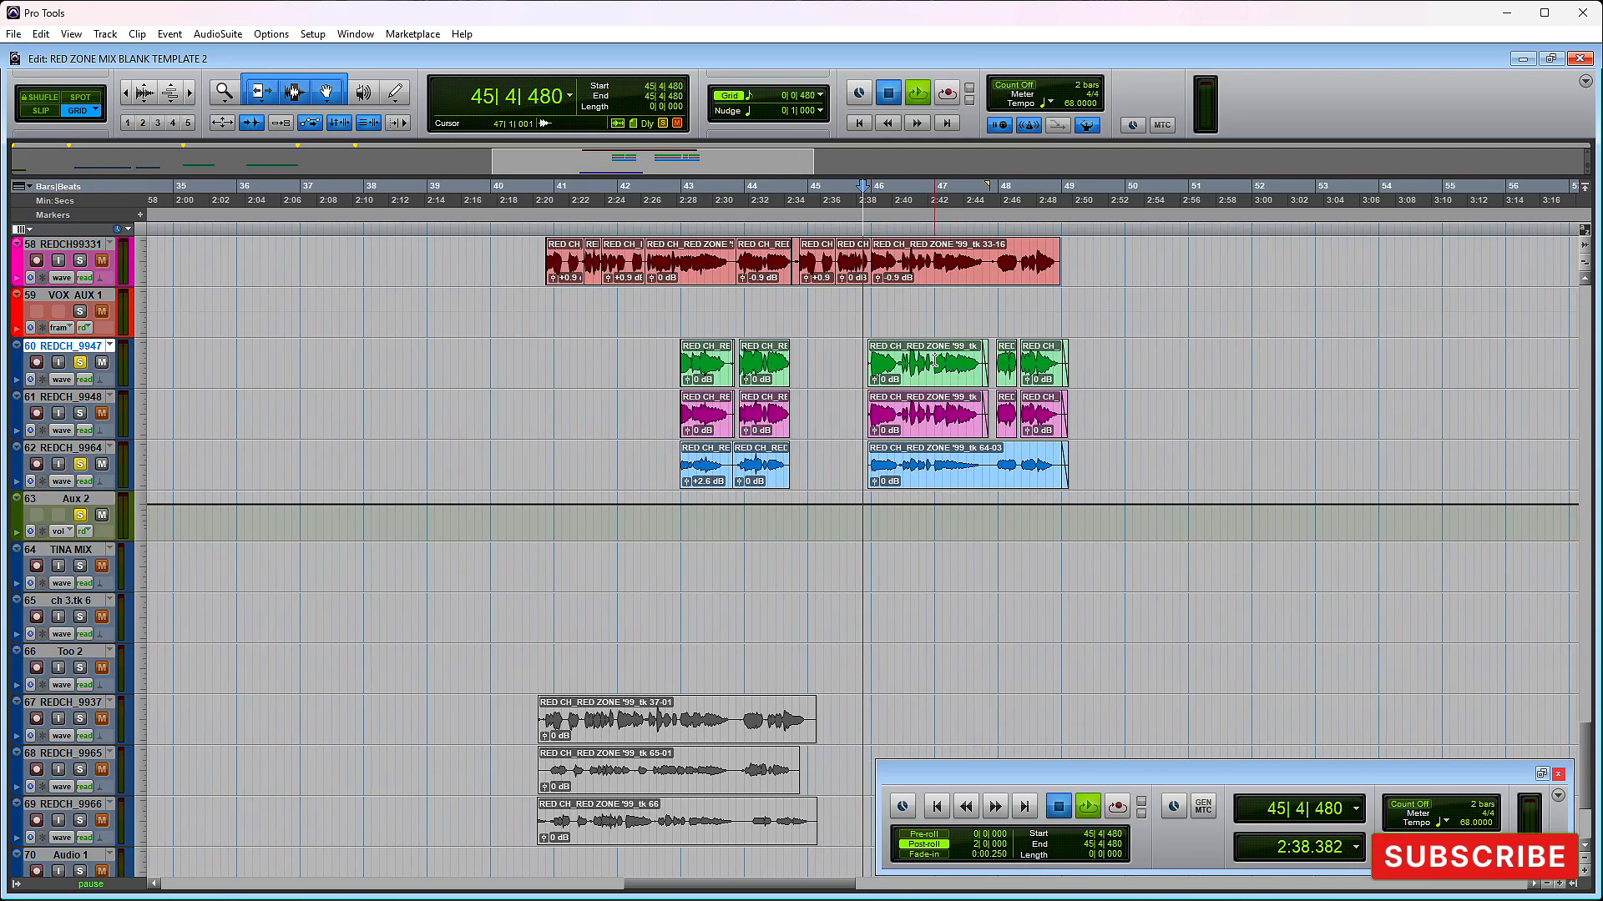
{"action": "key", "text": "space"}
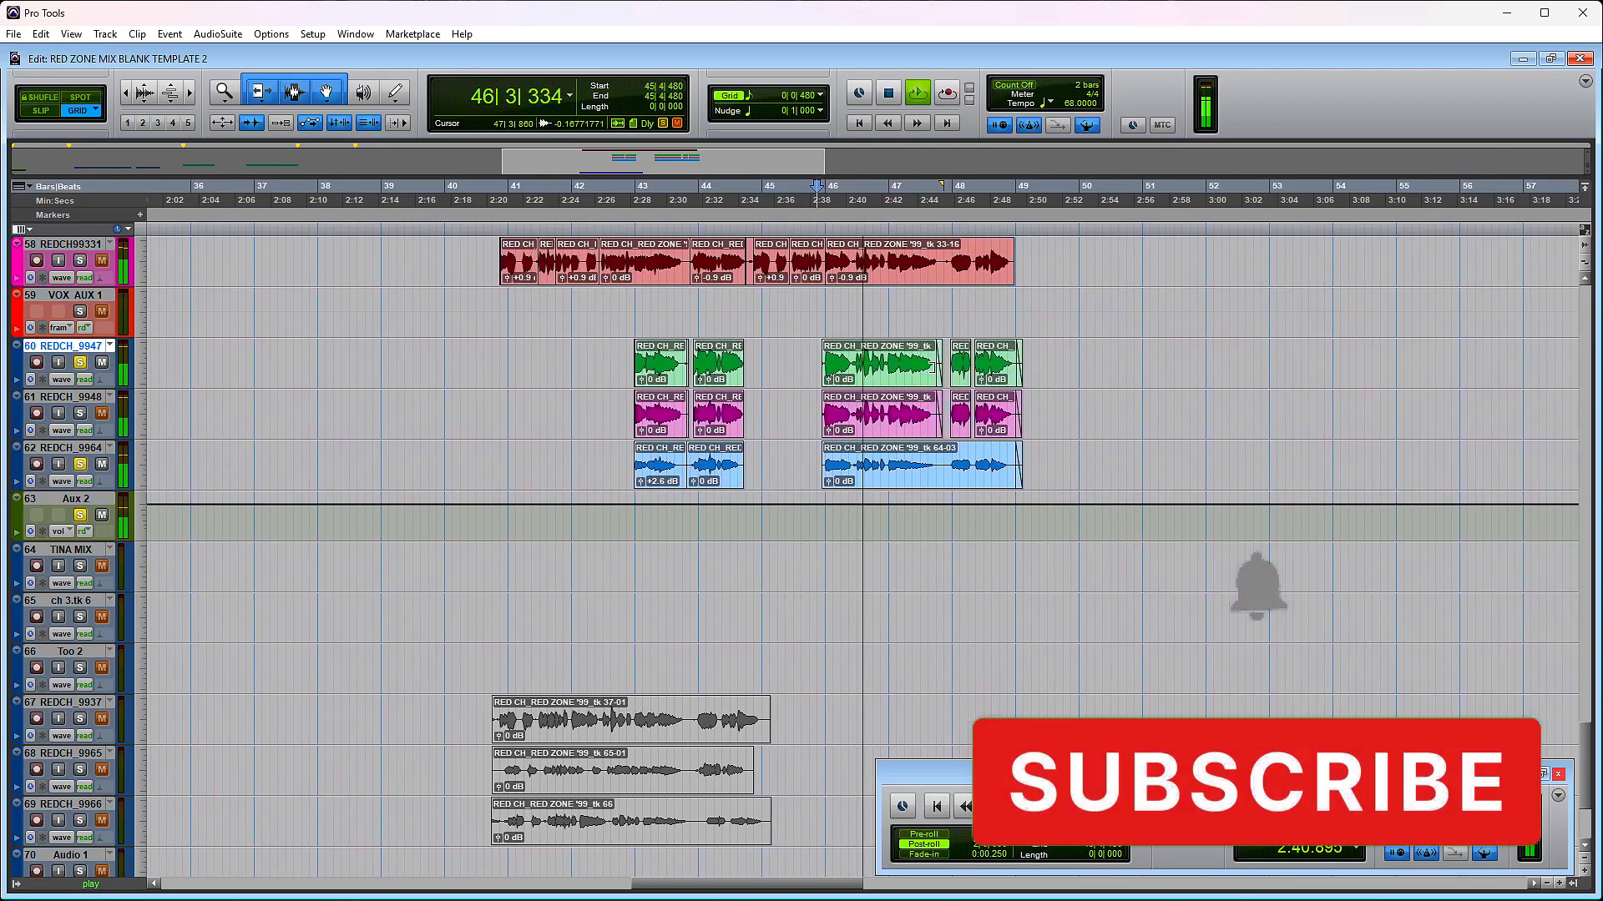
{"action": "key", "text": "ctrl+equal"}
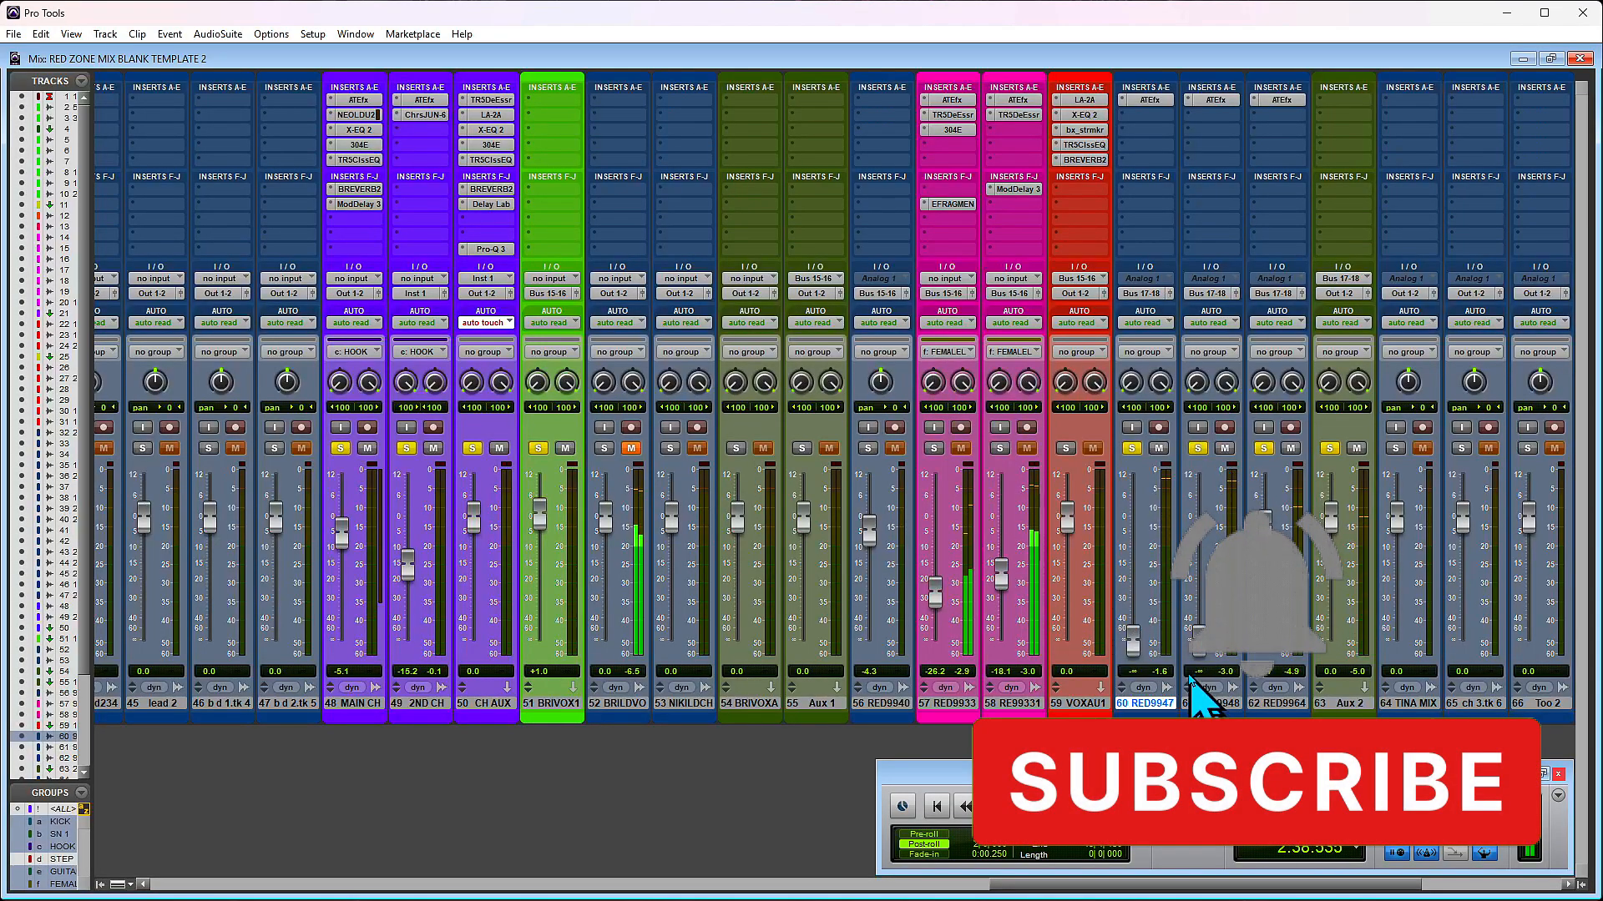
- Set the volume faders of track 61 to -5.2 dB, track 60 to -6.2 dB and track 62 to -∞
{"action": "left_click_drag", "start_coordinate": [1198, 631], "coordinate": [1198, 545]}
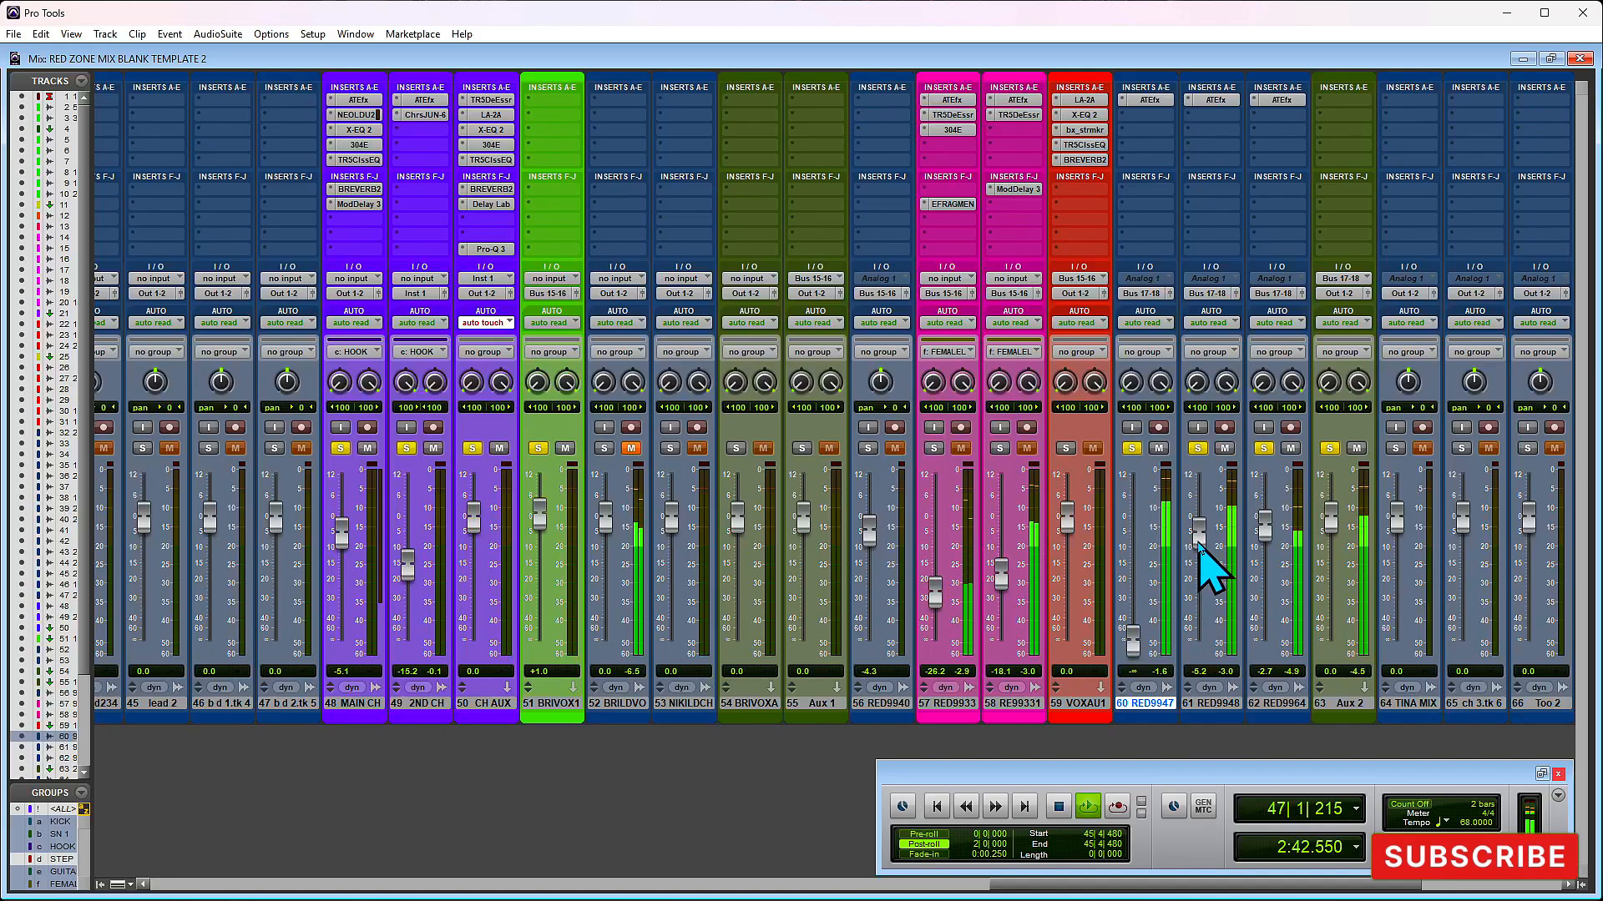
{"action": "left_click_drag", "start_coordinate": [1133, 641], "coordinate": [1138, 561]}
{"action": "left_click_drag", "start_coordinate": [1263, 519], "coordinate": [1210, 642]}
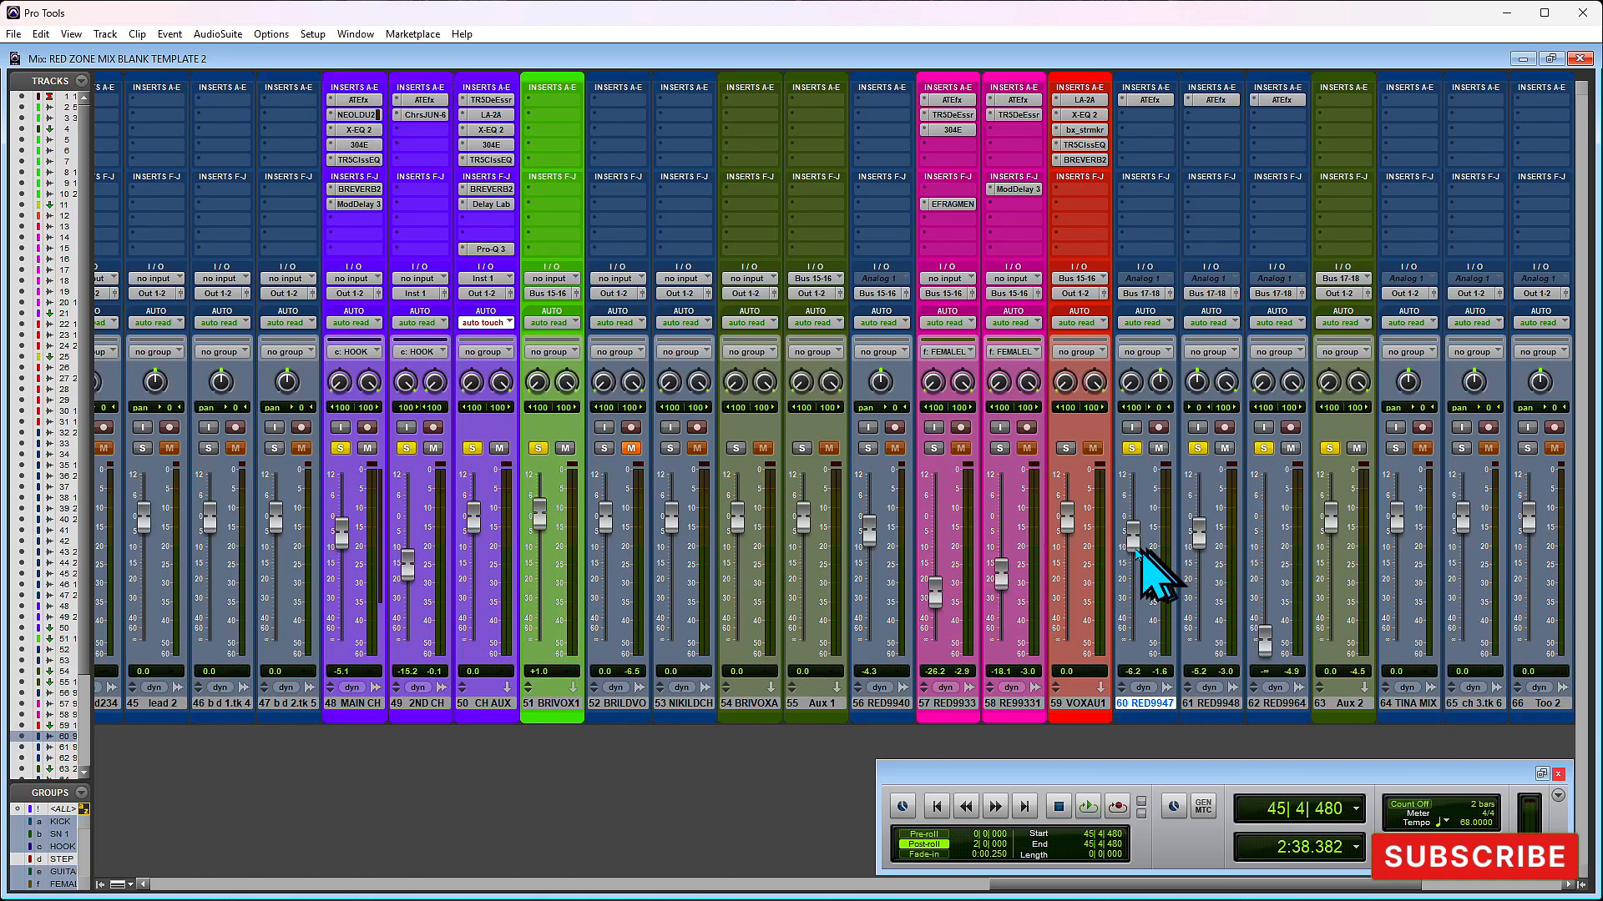
- Play the section and pan track 60 to the left and track 61 to the right
{"action": "key", "text": "space"}
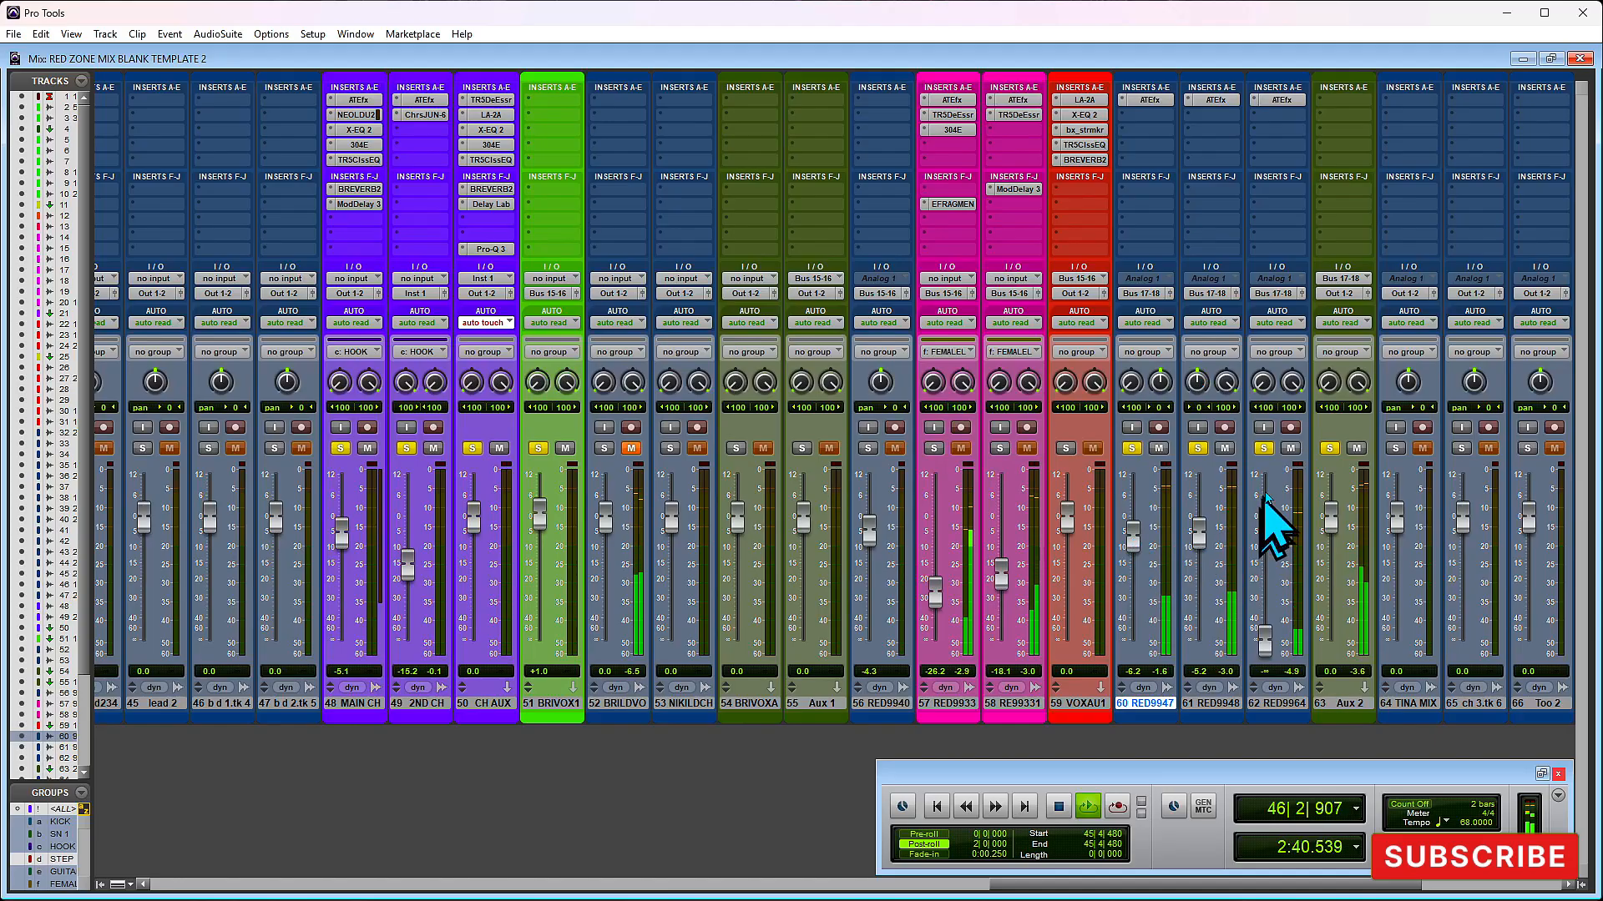
{"action": "key", "text": "space"}
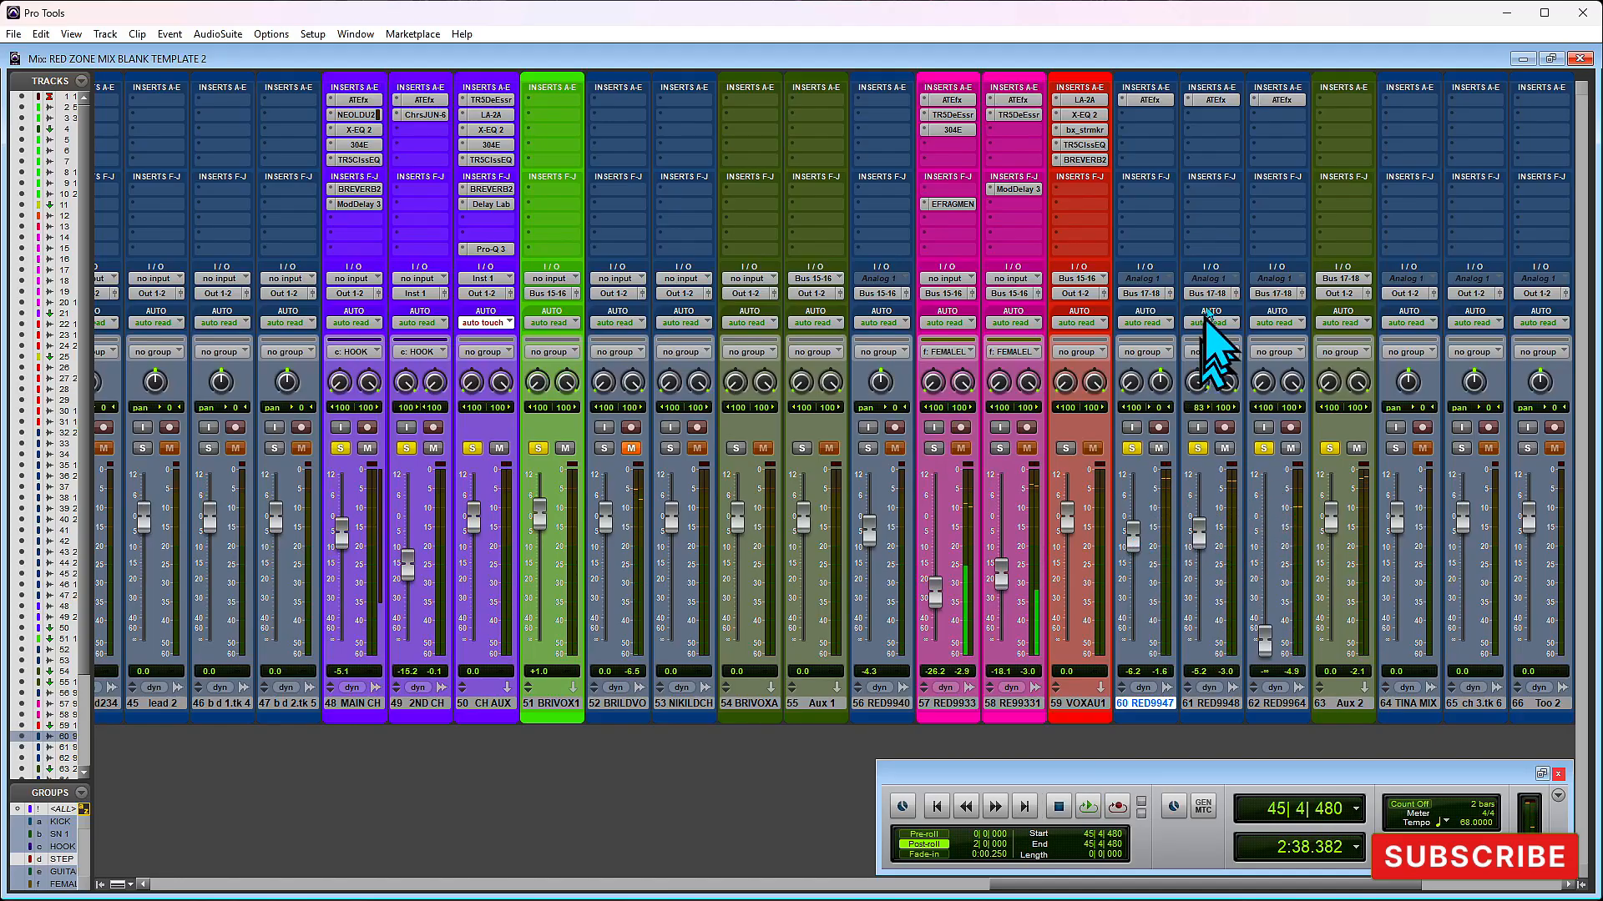
{"action": "left_click_drag", "start_coordinate": [1156, 384], "coordinate": [1146, 534]}
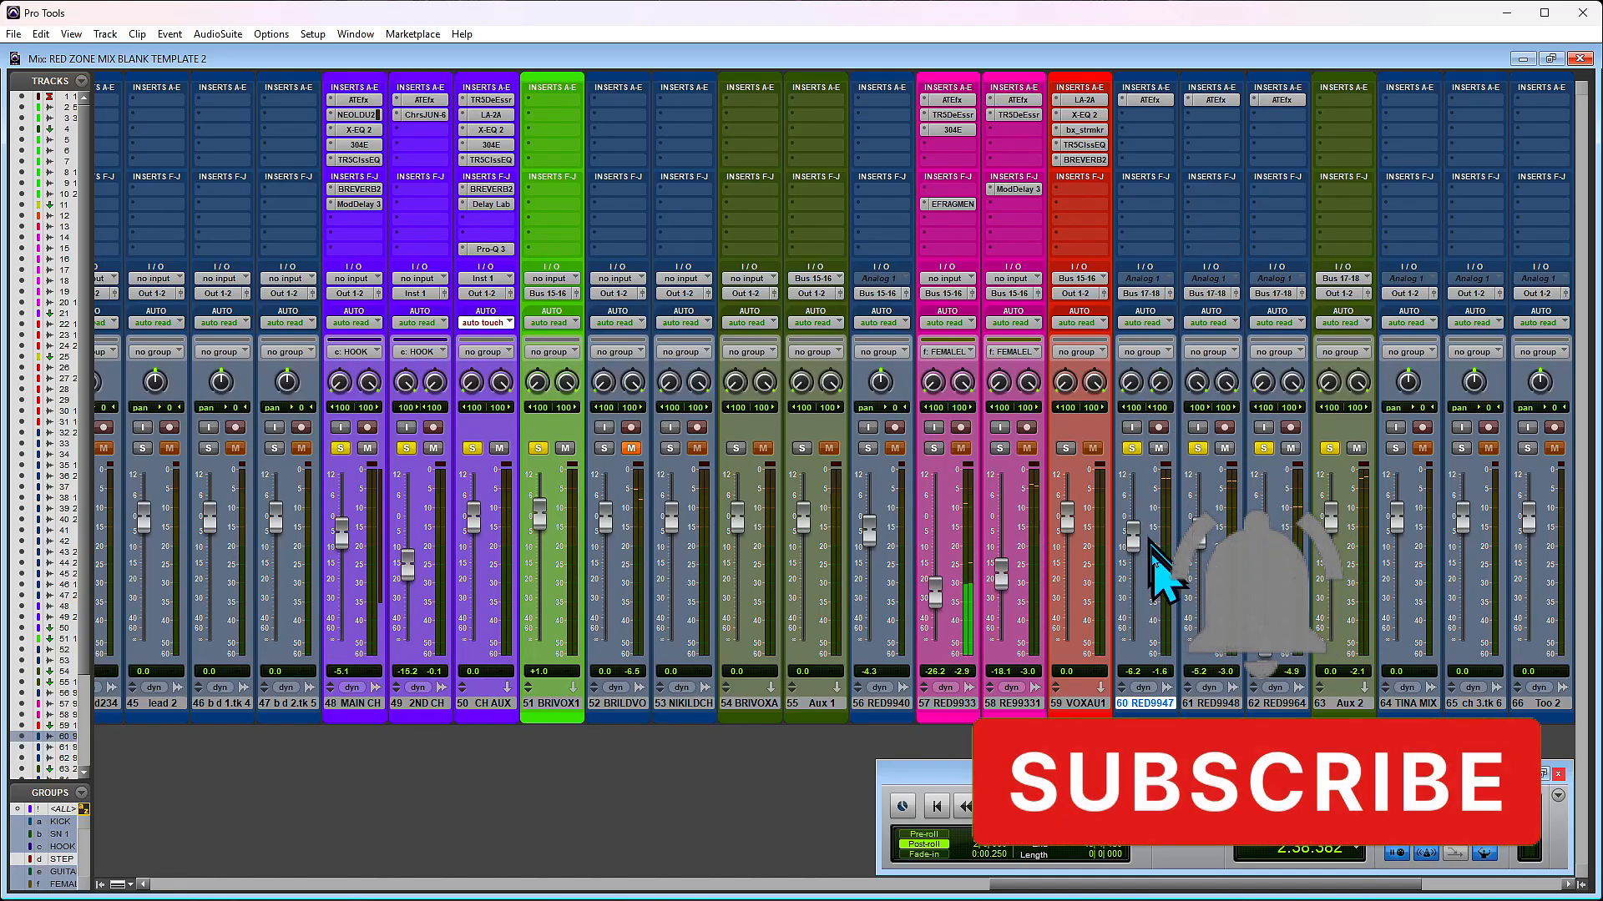
- Lower the volume faders of track 60 to -15.0 dB and track 61 to -14.2 dB while the section plays
{"action": "key", "text": "space"}
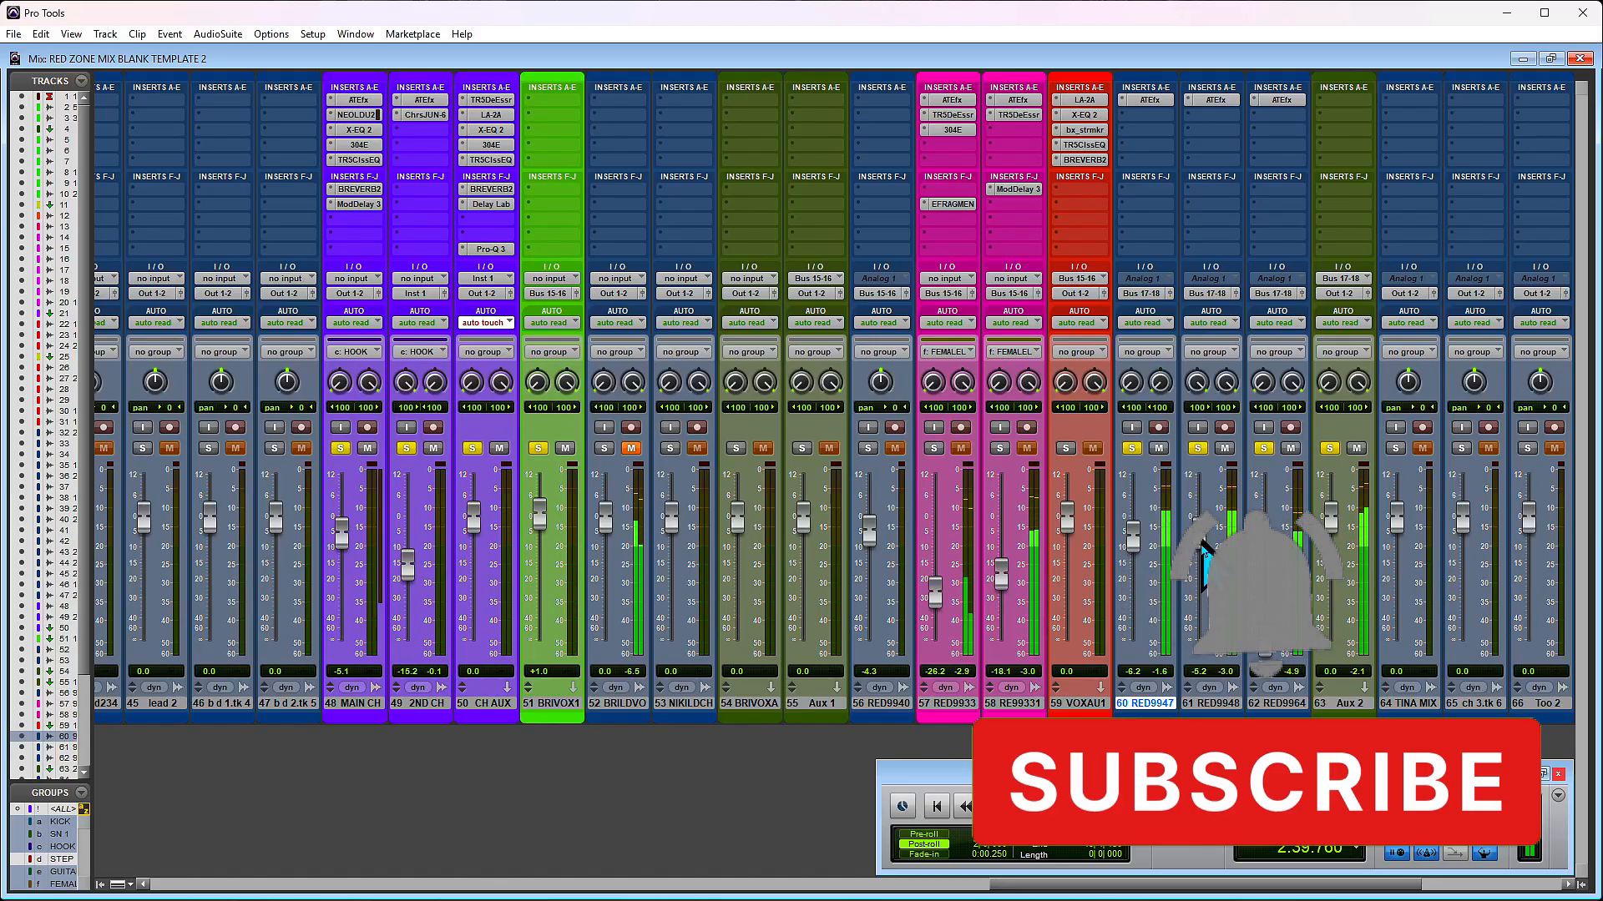
{"action": "left_click_drag", "start_coordinate": [1136, 534], "coordinate": [1141, 571]}
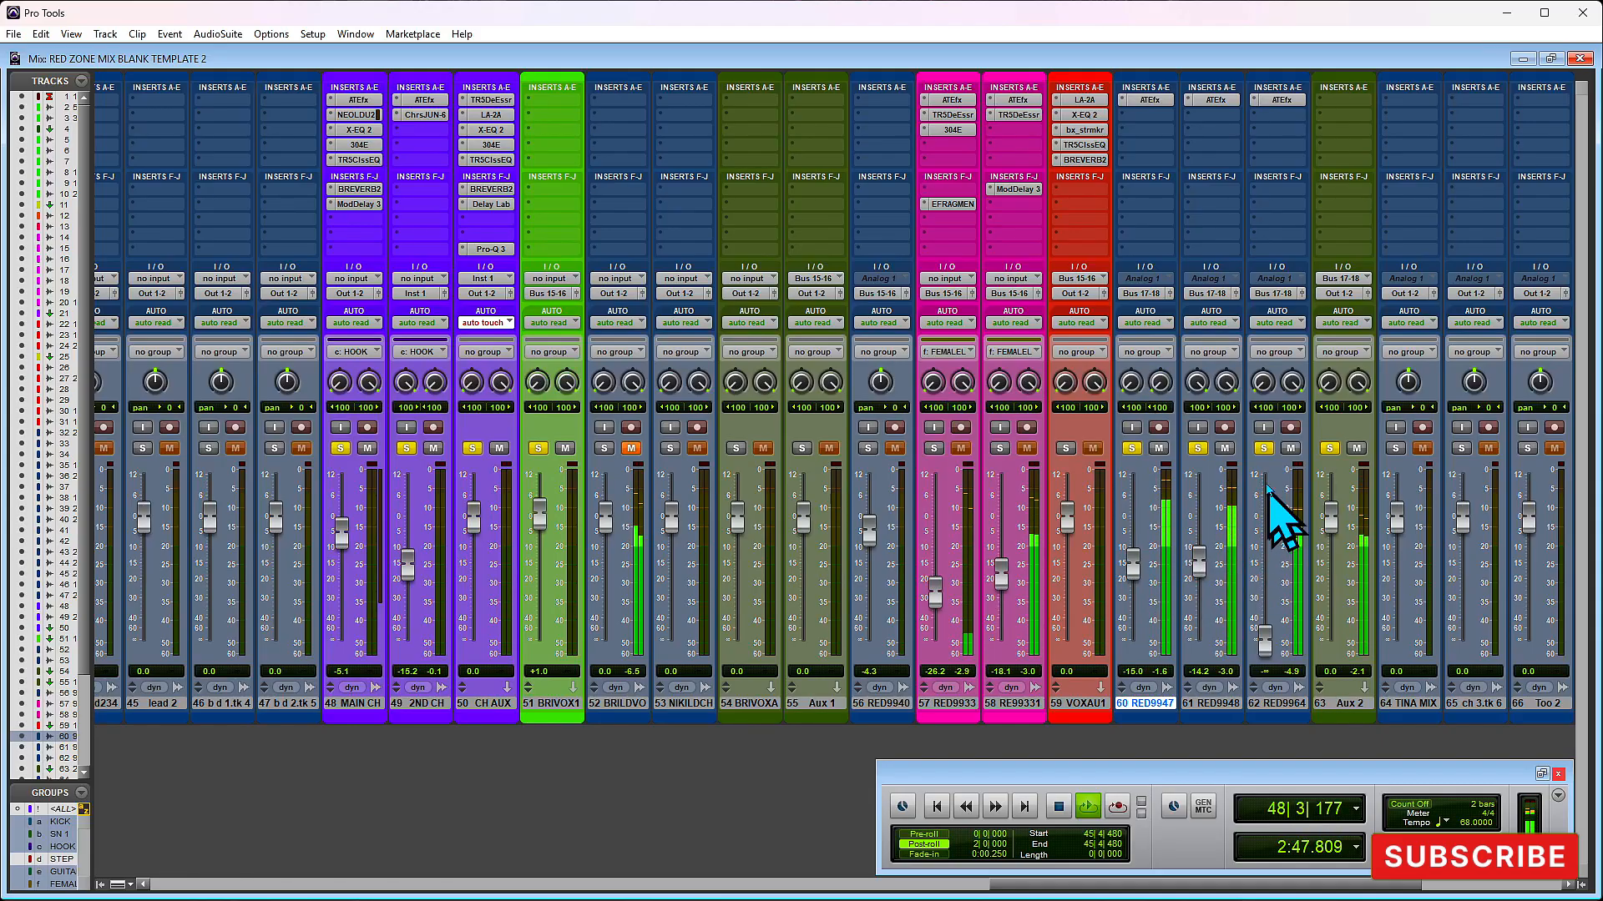
{"action": "key", "text": "space"}
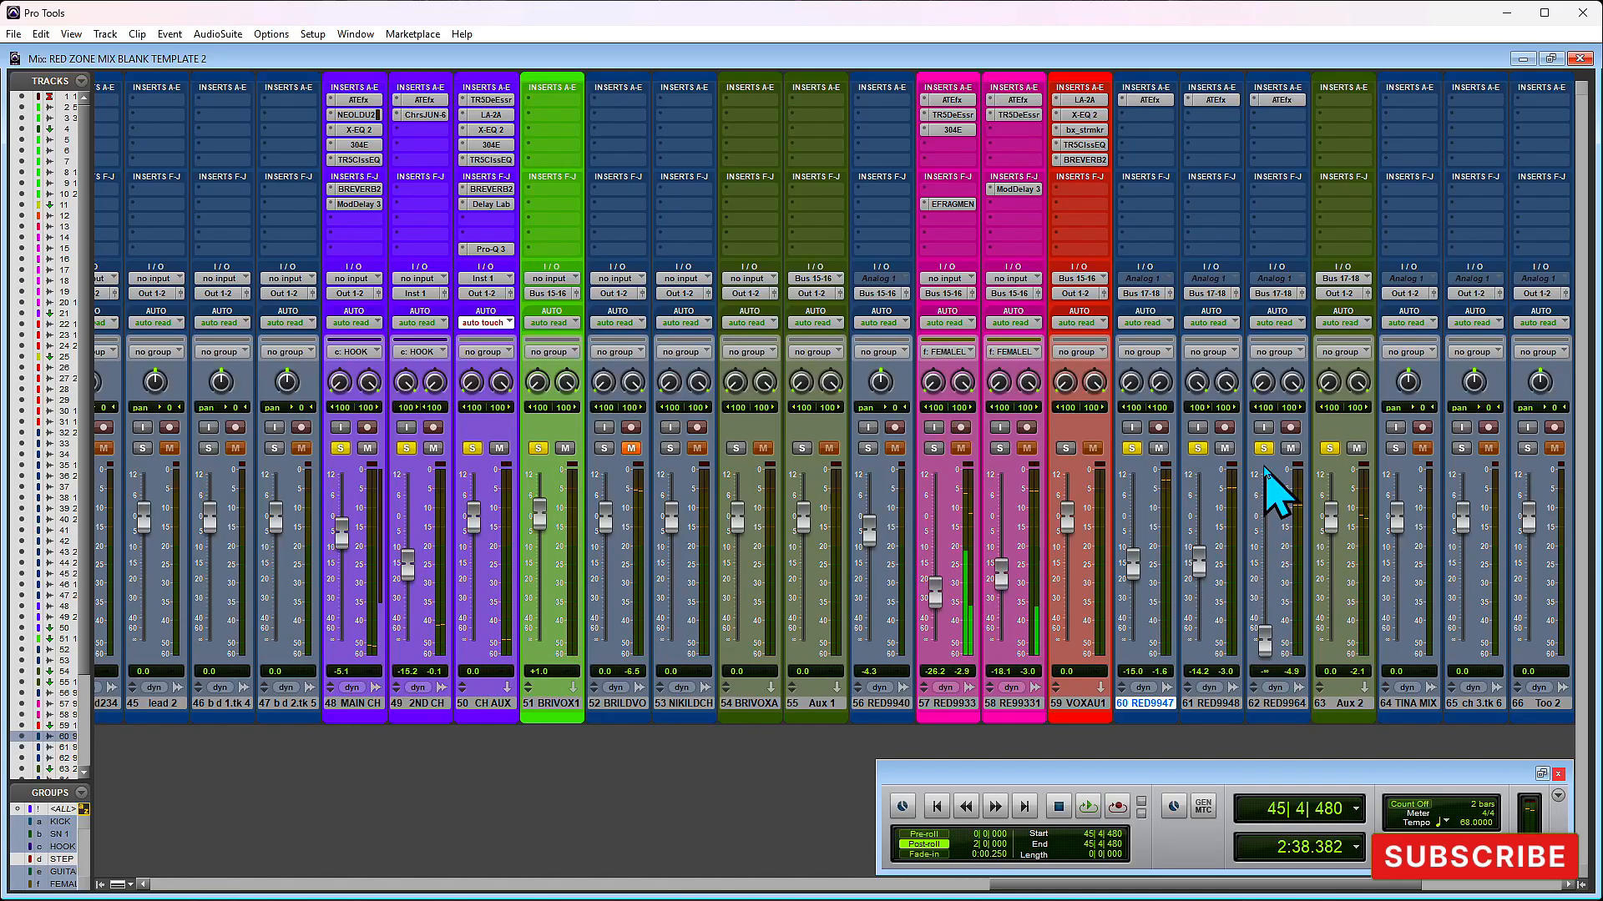
- Play the section and raise track 62's volume fader to -8.9 dB
{"action": "key", "text": "space"}
{"action": "left_click_drag", "start_coordinate": [1264, 637], "coordinate": [1263, 531]}
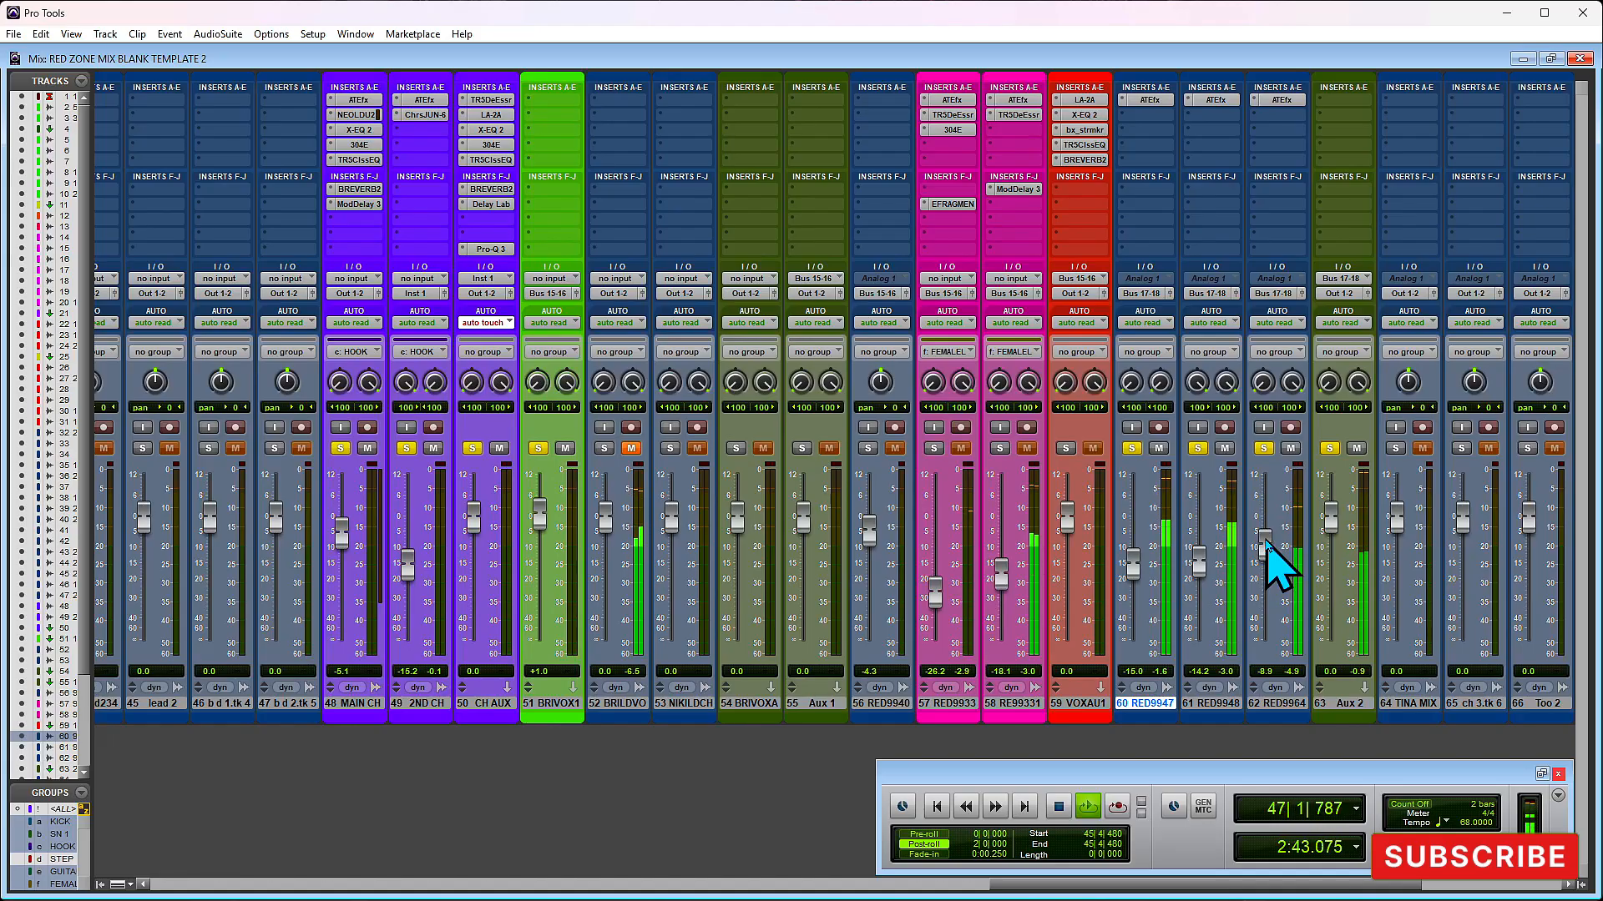
{"action": "key", "text": "space"}
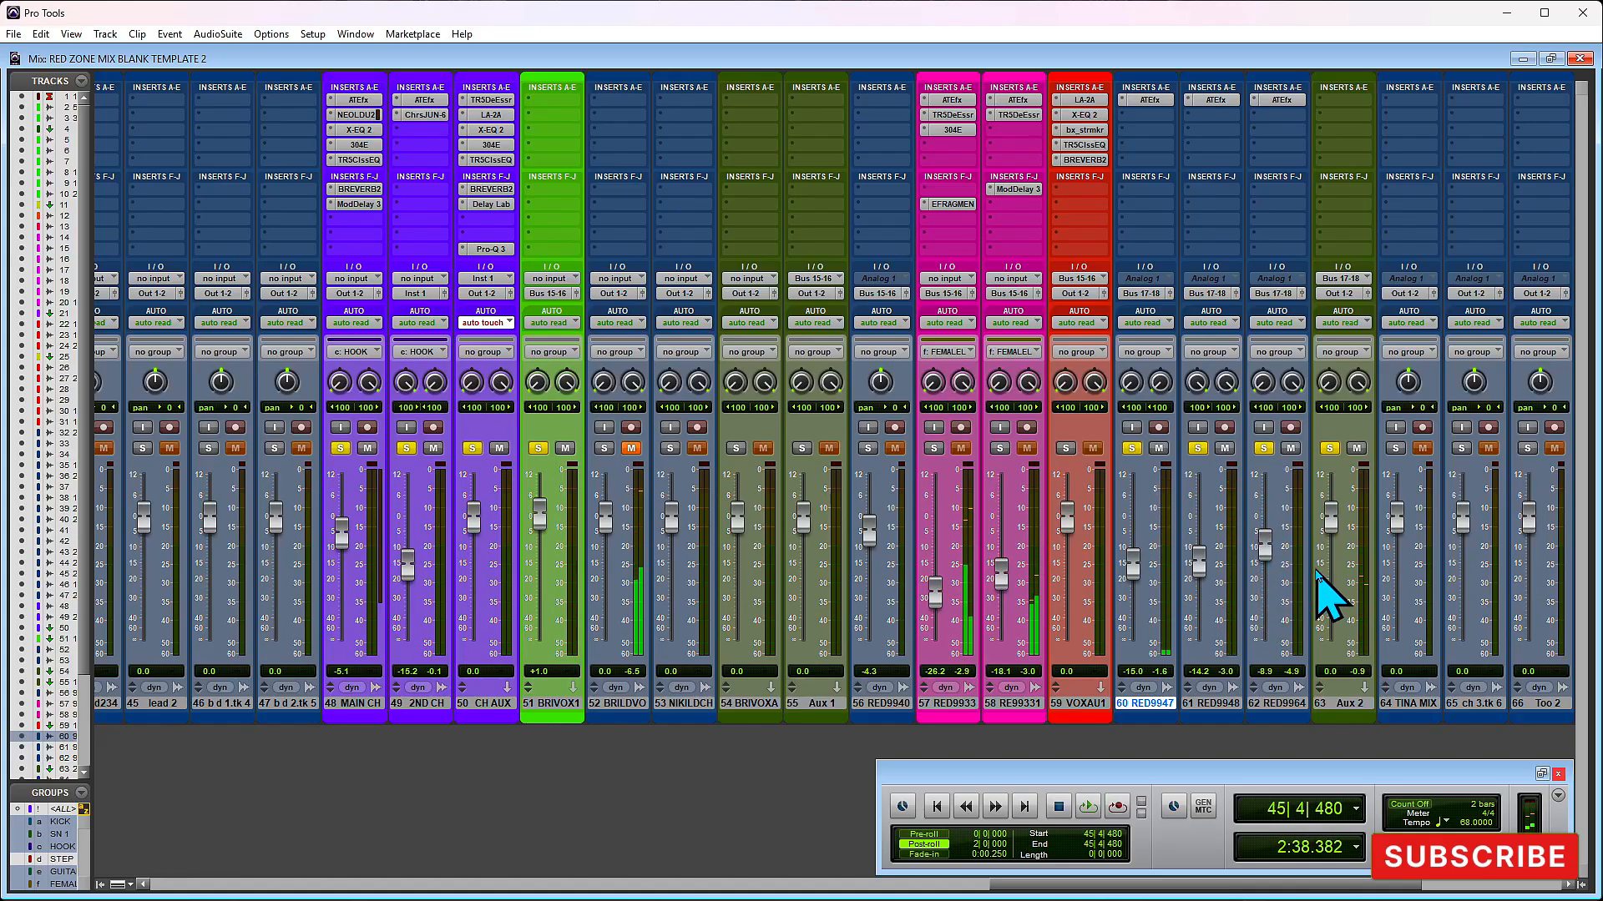
- Select track 62 and readjust the panning of track 61 while playing the section
{"action": "left_click_drag", "start_coordinate": [1281, 704], "coordinate": [1221, 711]}
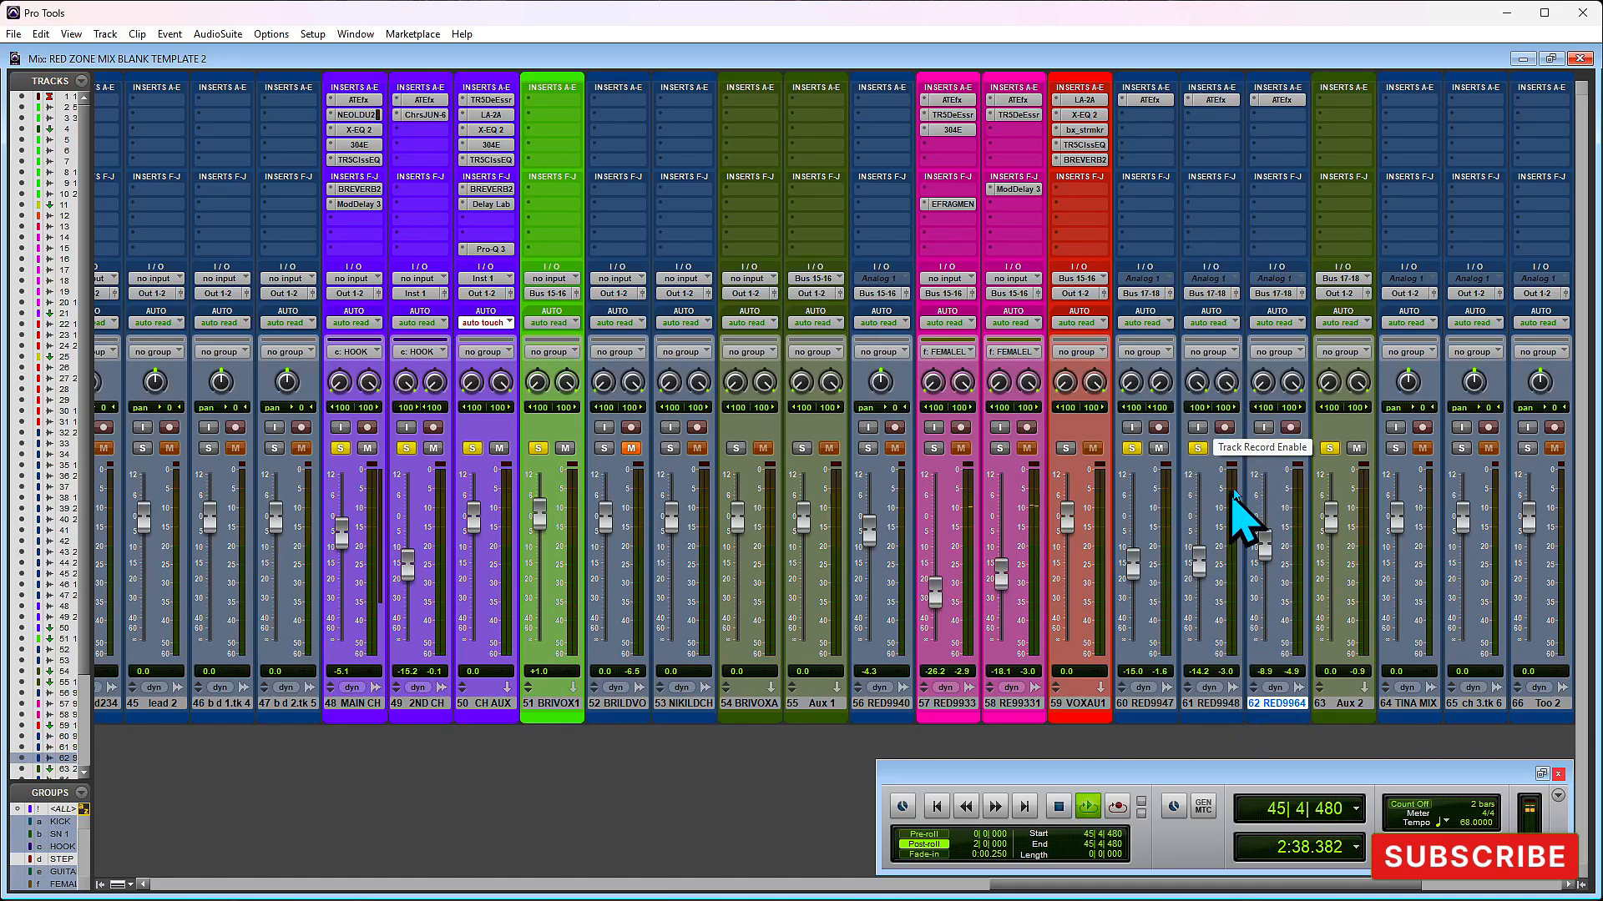
{"action": "key", "text": "space"}
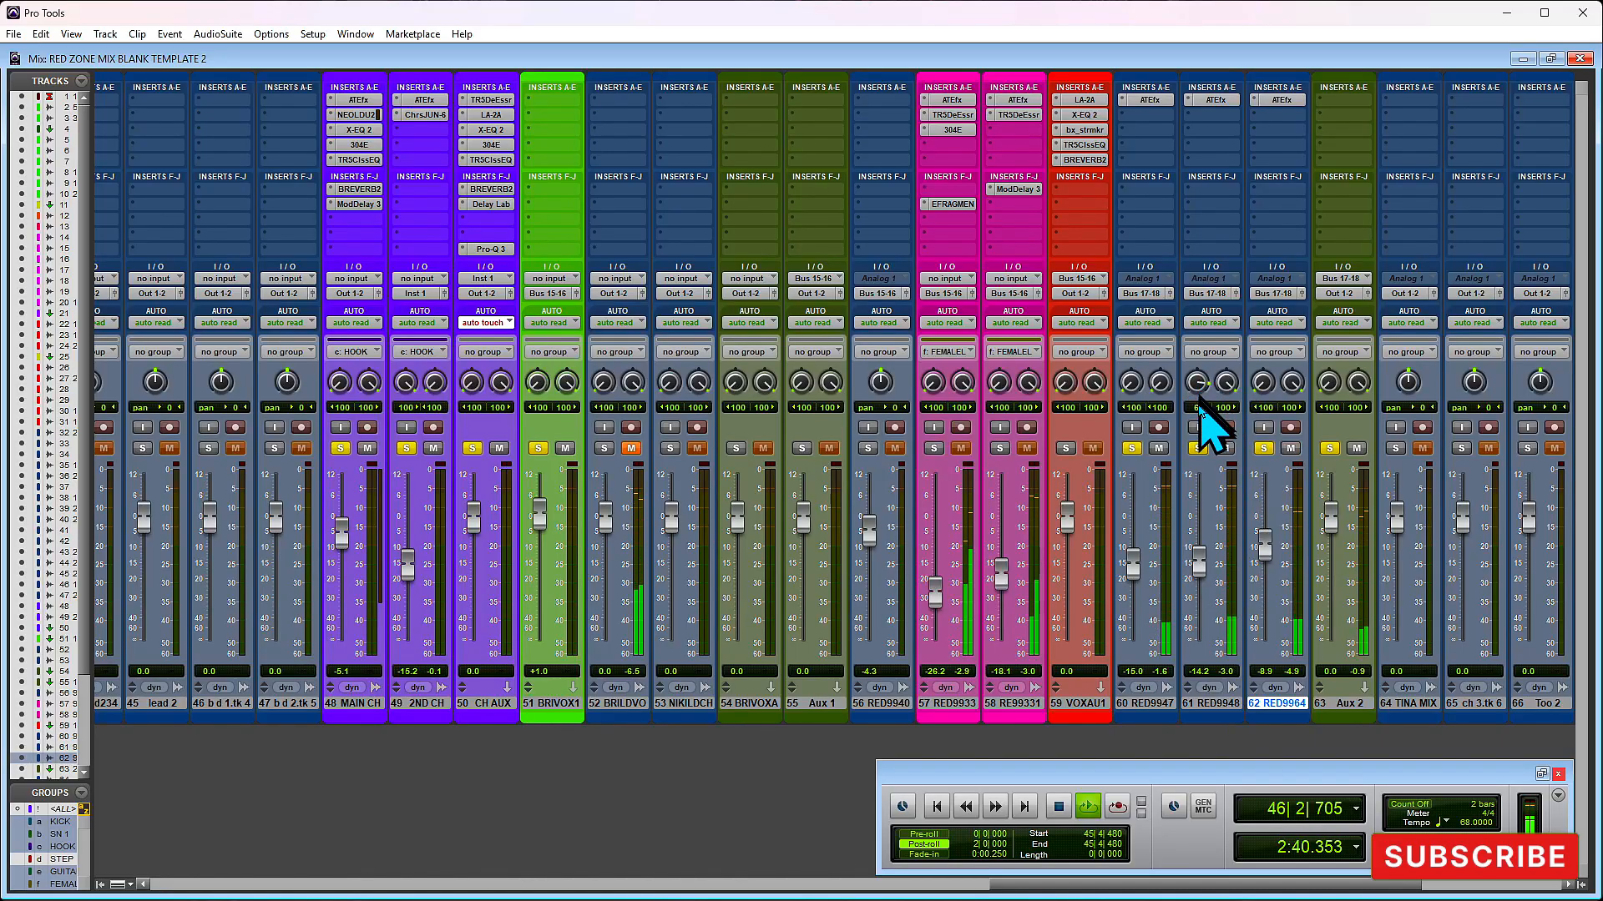
{"action": "left_click_drag", "start_coordinate": [1228, 388], "coordinate": [1225, 267]}
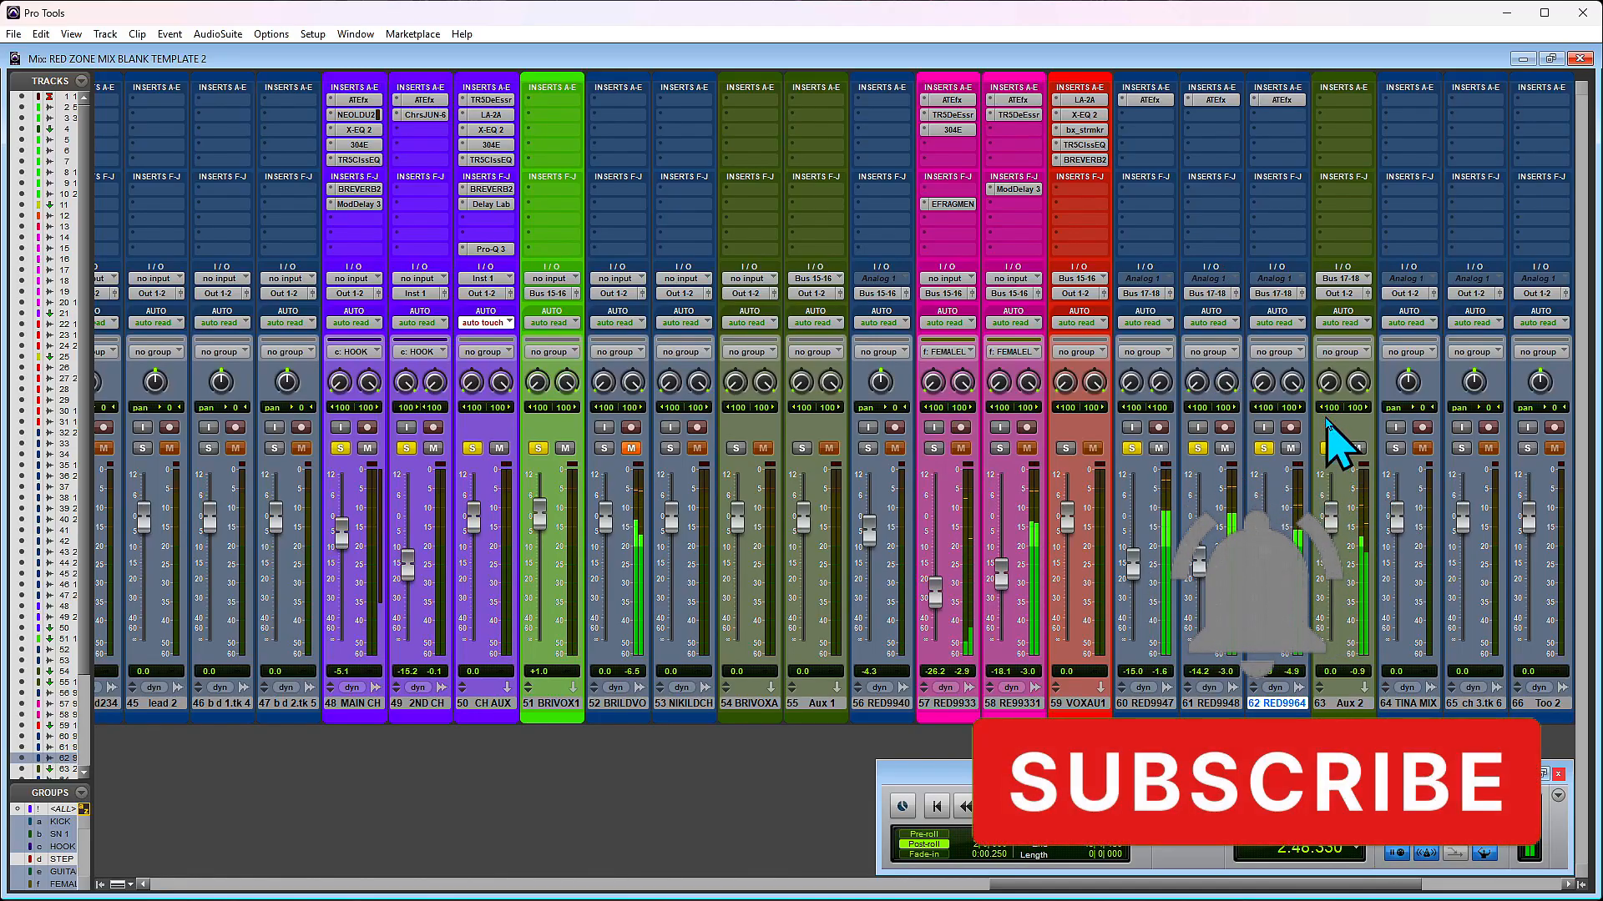
{"action": "key", "text": "space"}
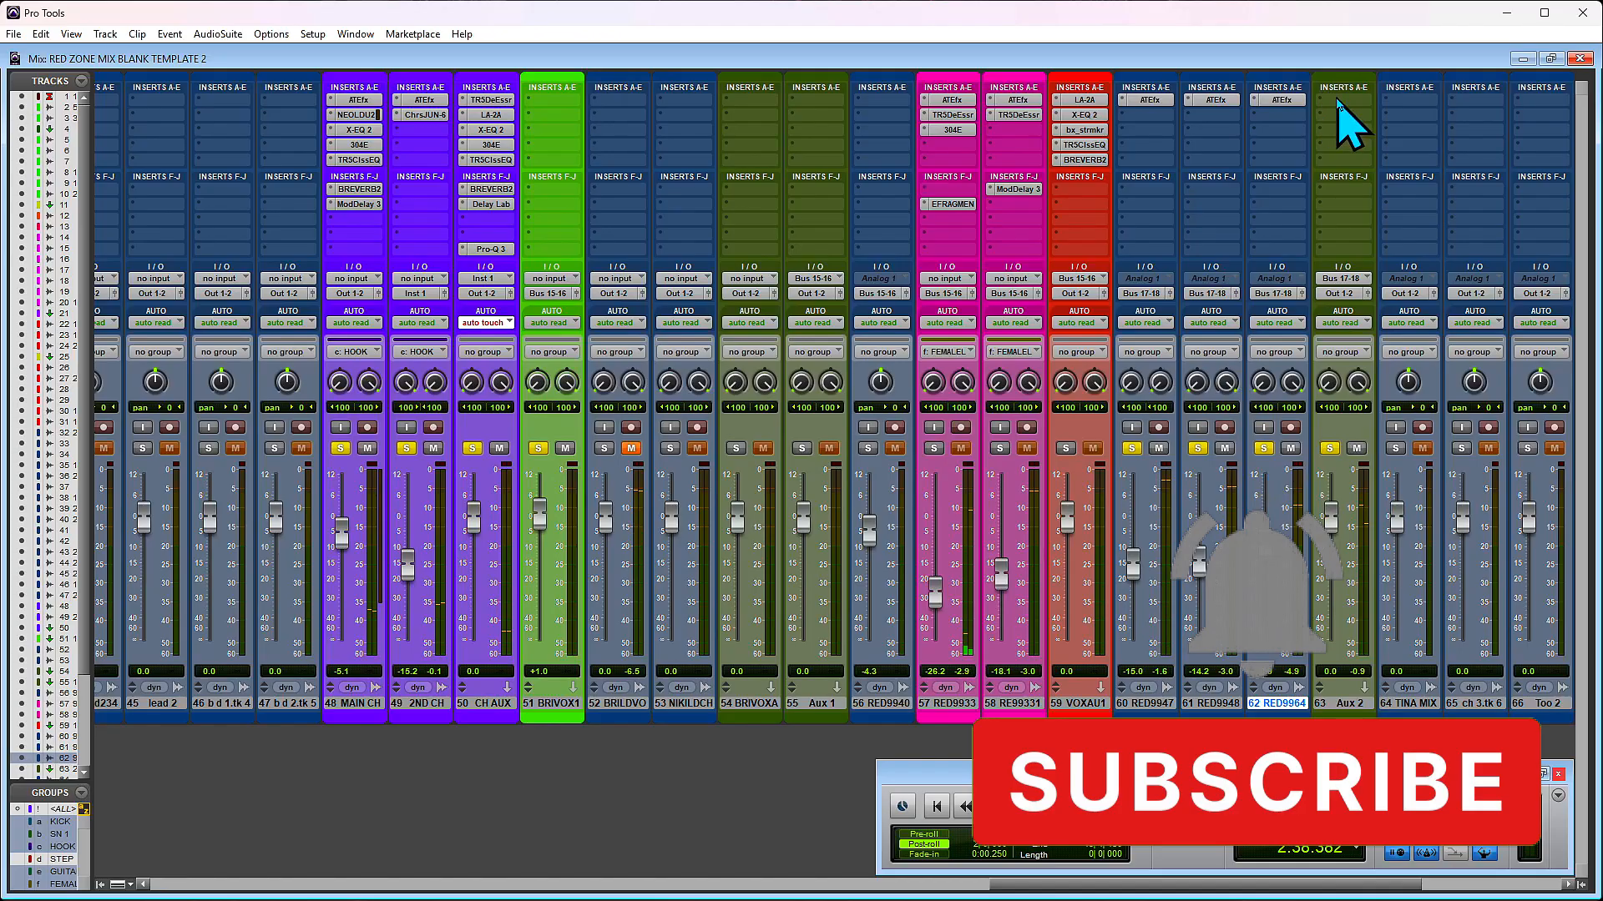
- Insert the LA-2A compressor on Aux 2, load its Background Vocals preset and audition the section through it
{"action": "left_click", "coordinate": [1346, 98]}
{"action": "left_click", "coordinate": [1315, 48]}
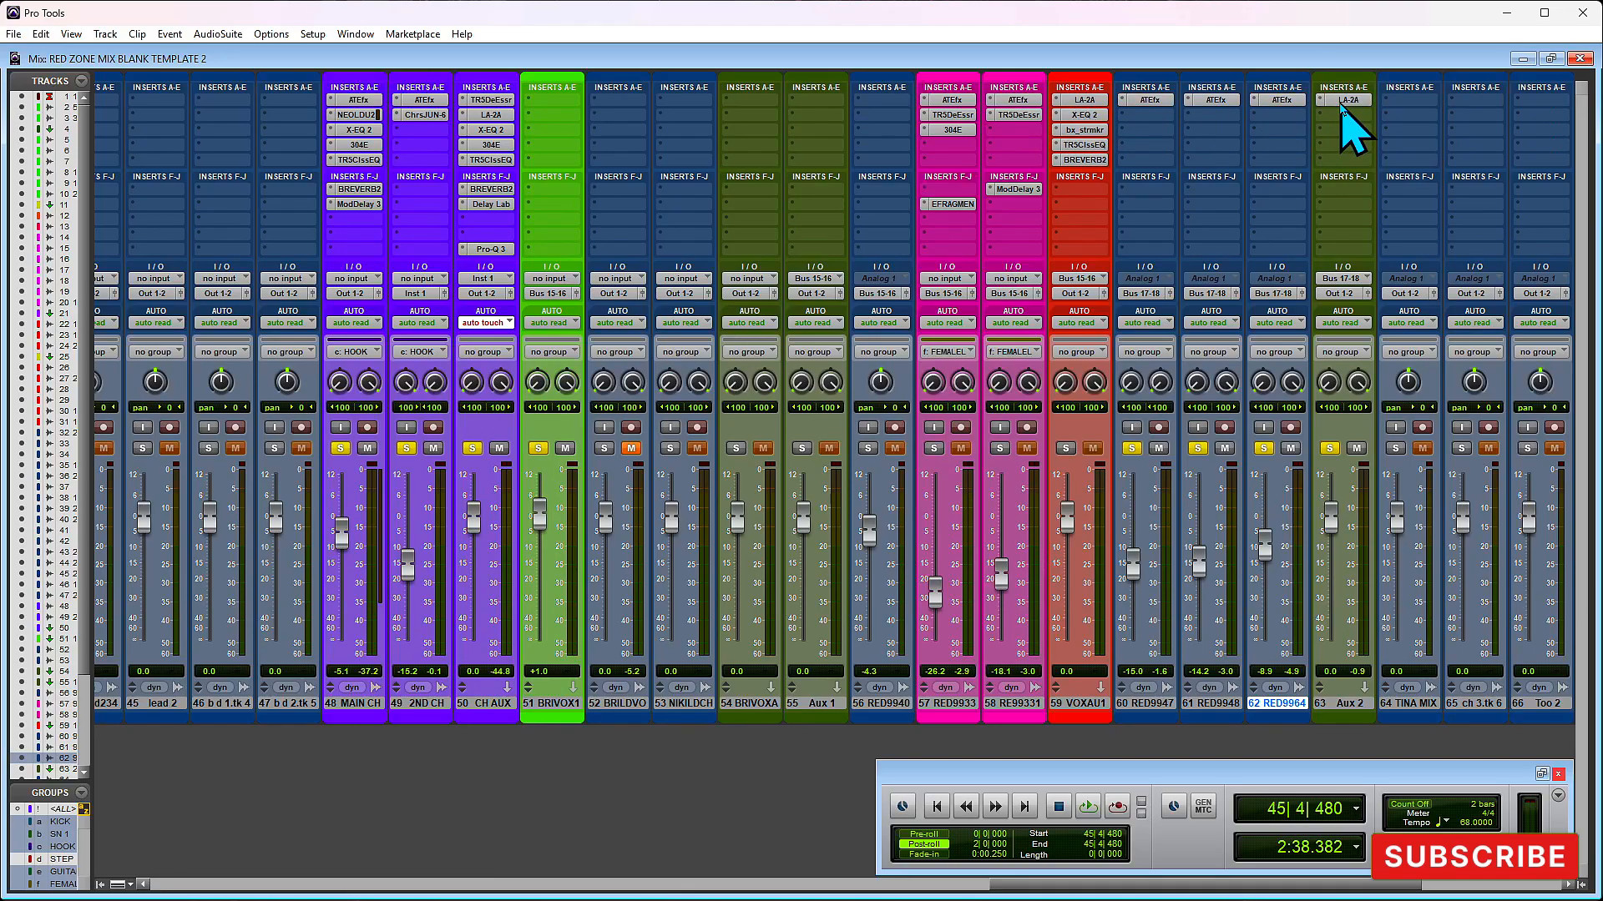
{"action": "left_click", "coordinate": [1345, 101]}
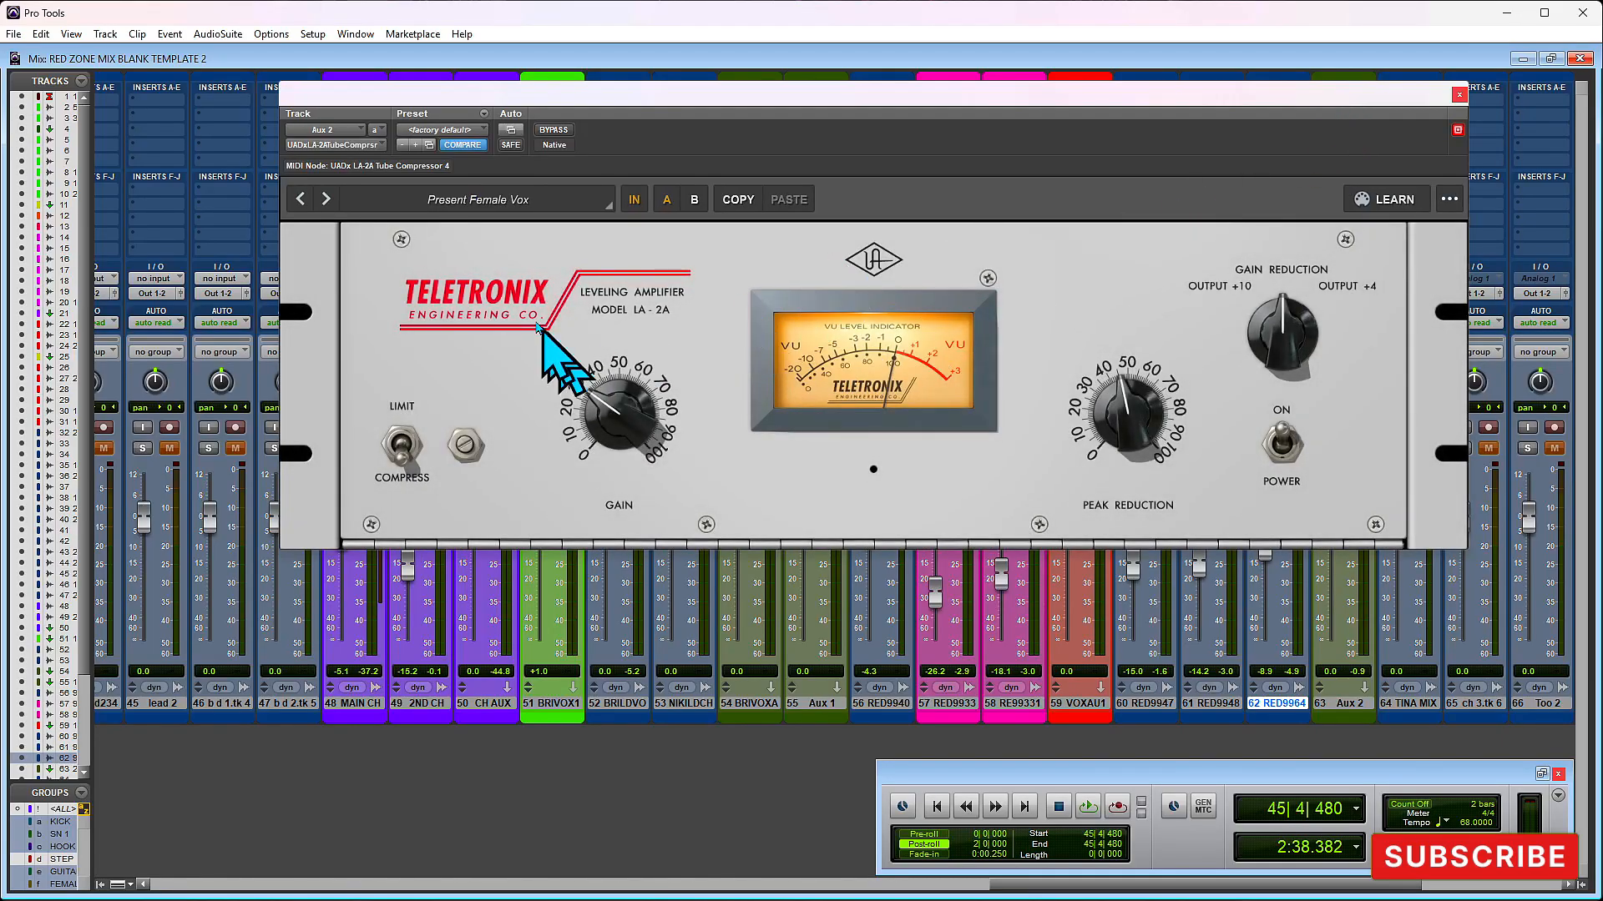
{"action": "left_click", "coordinate": [457, 199]}
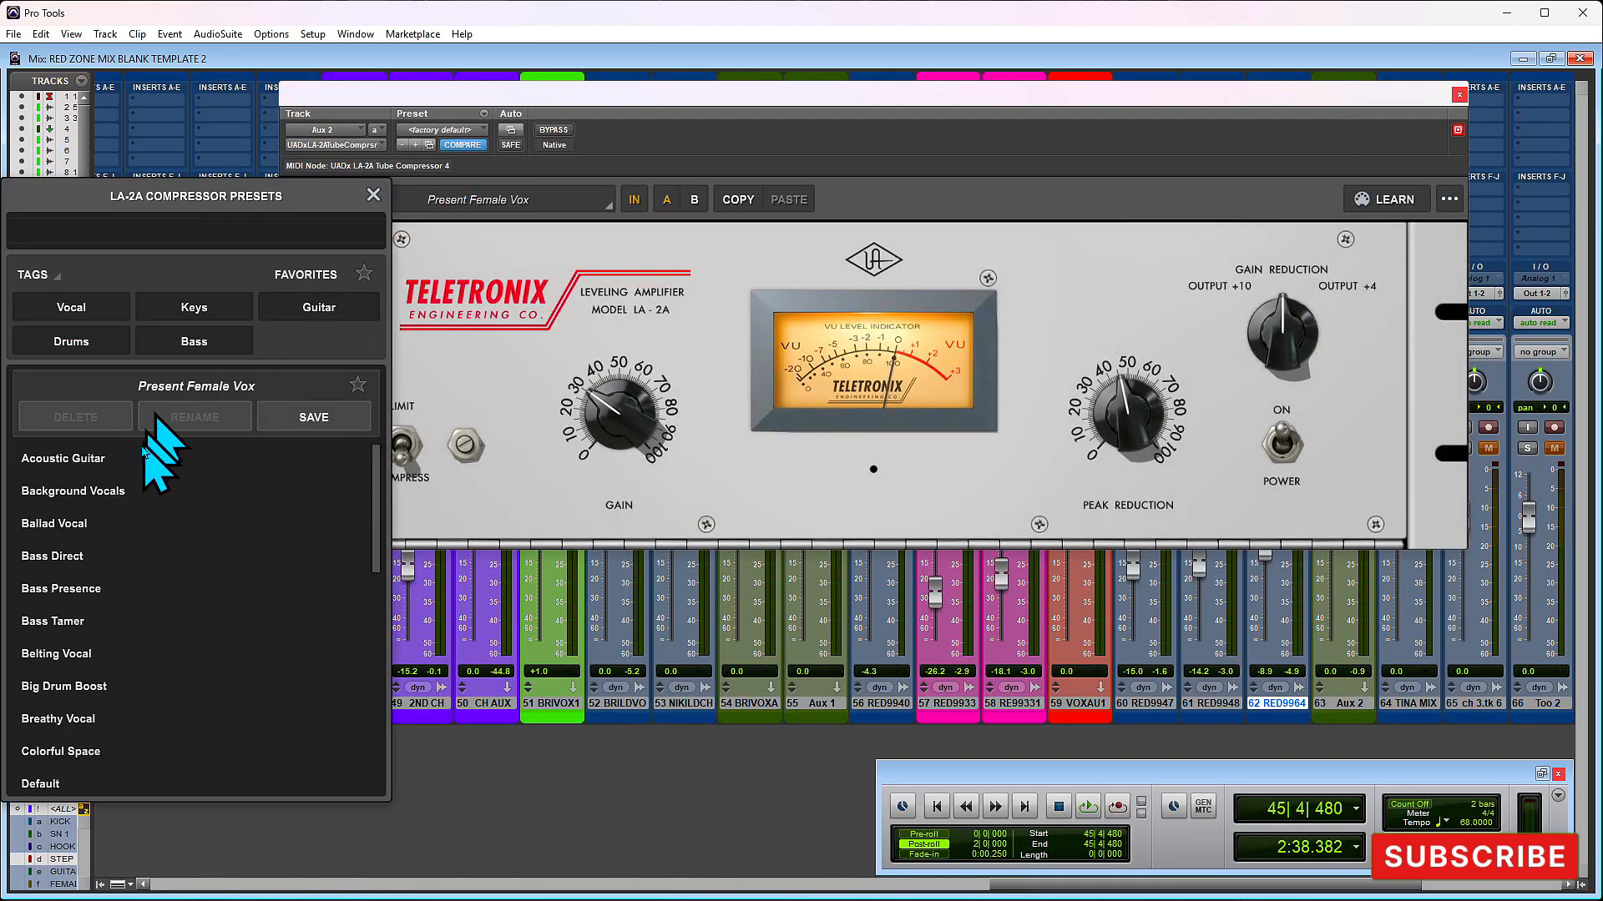
{"action": "left_click", "coordinate": [115, 494]}
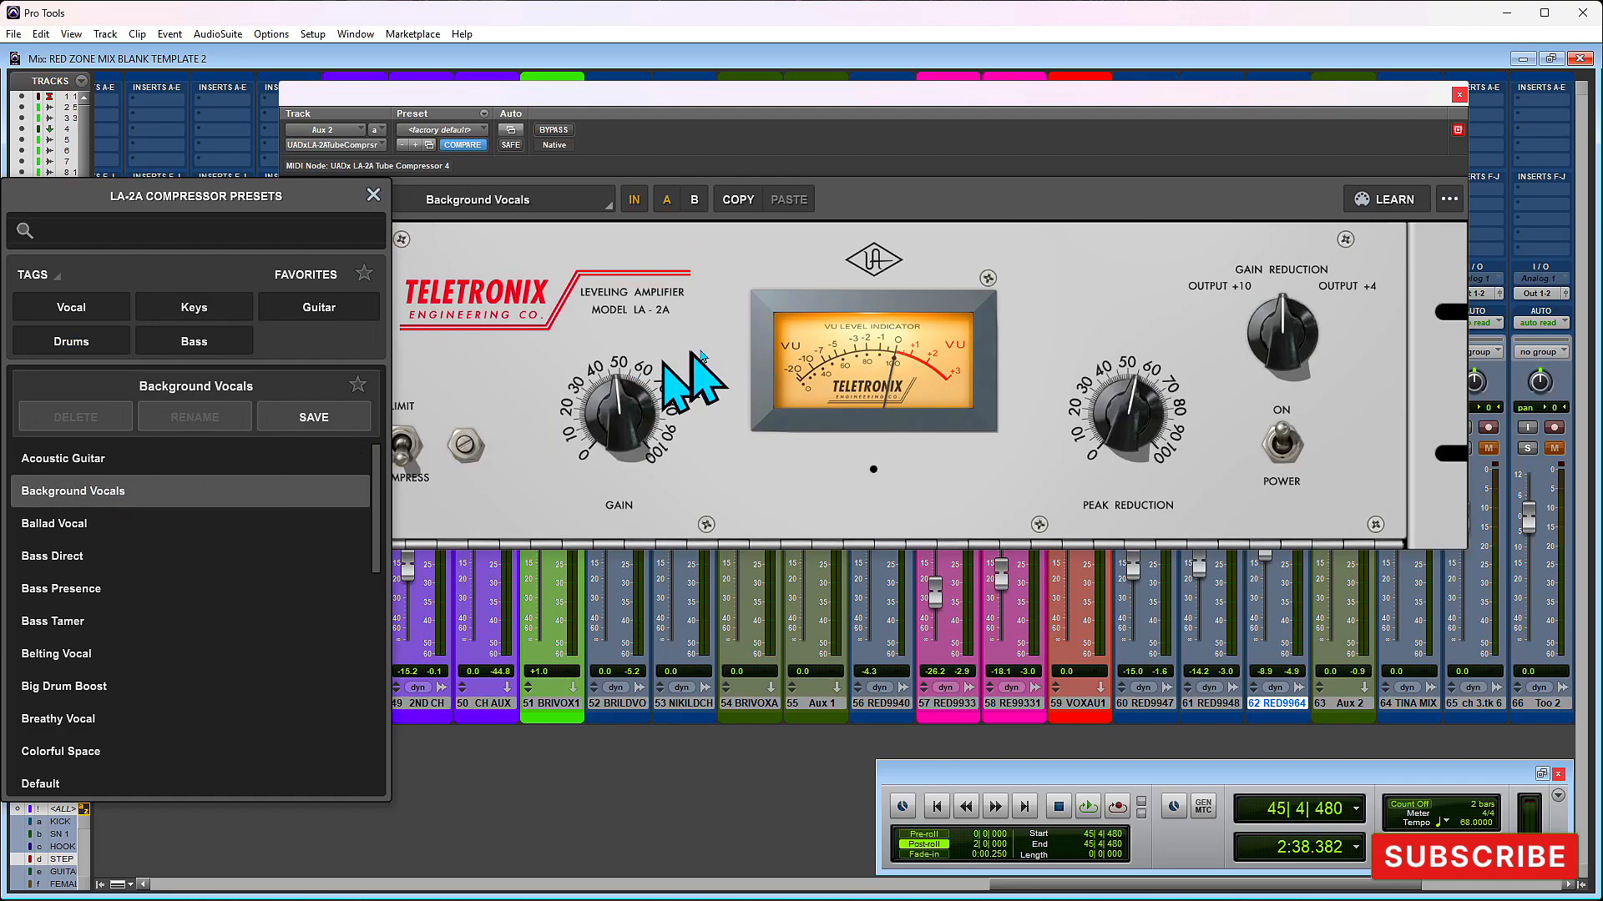
{"action": "left_click", "coordinate": [1110, 93]}
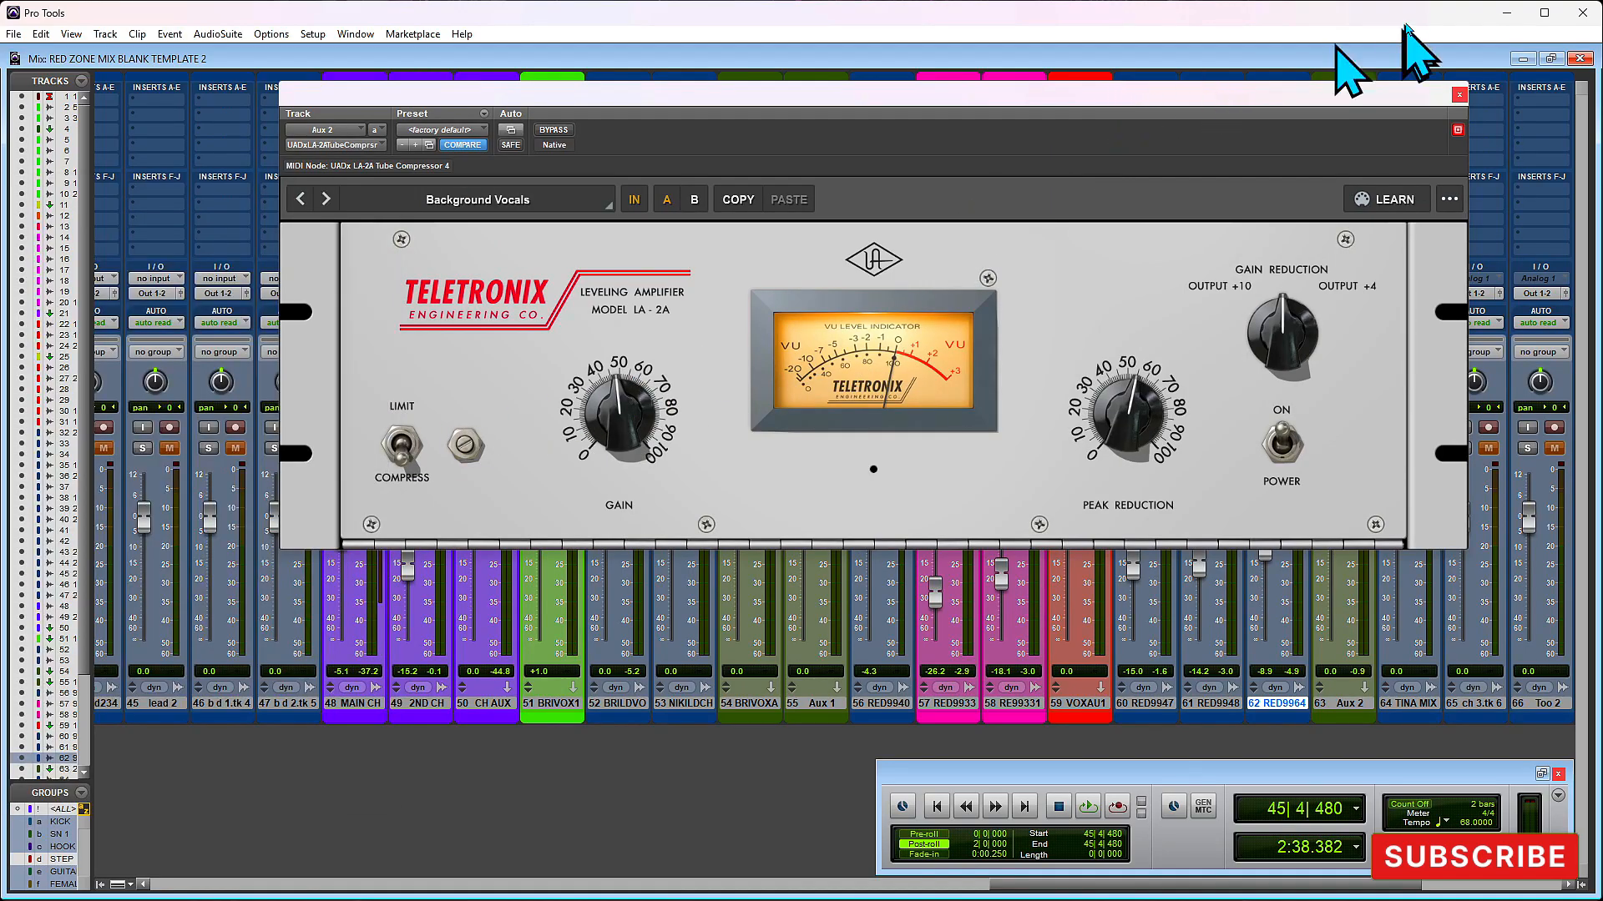
{"action": "key", "text": "space"}
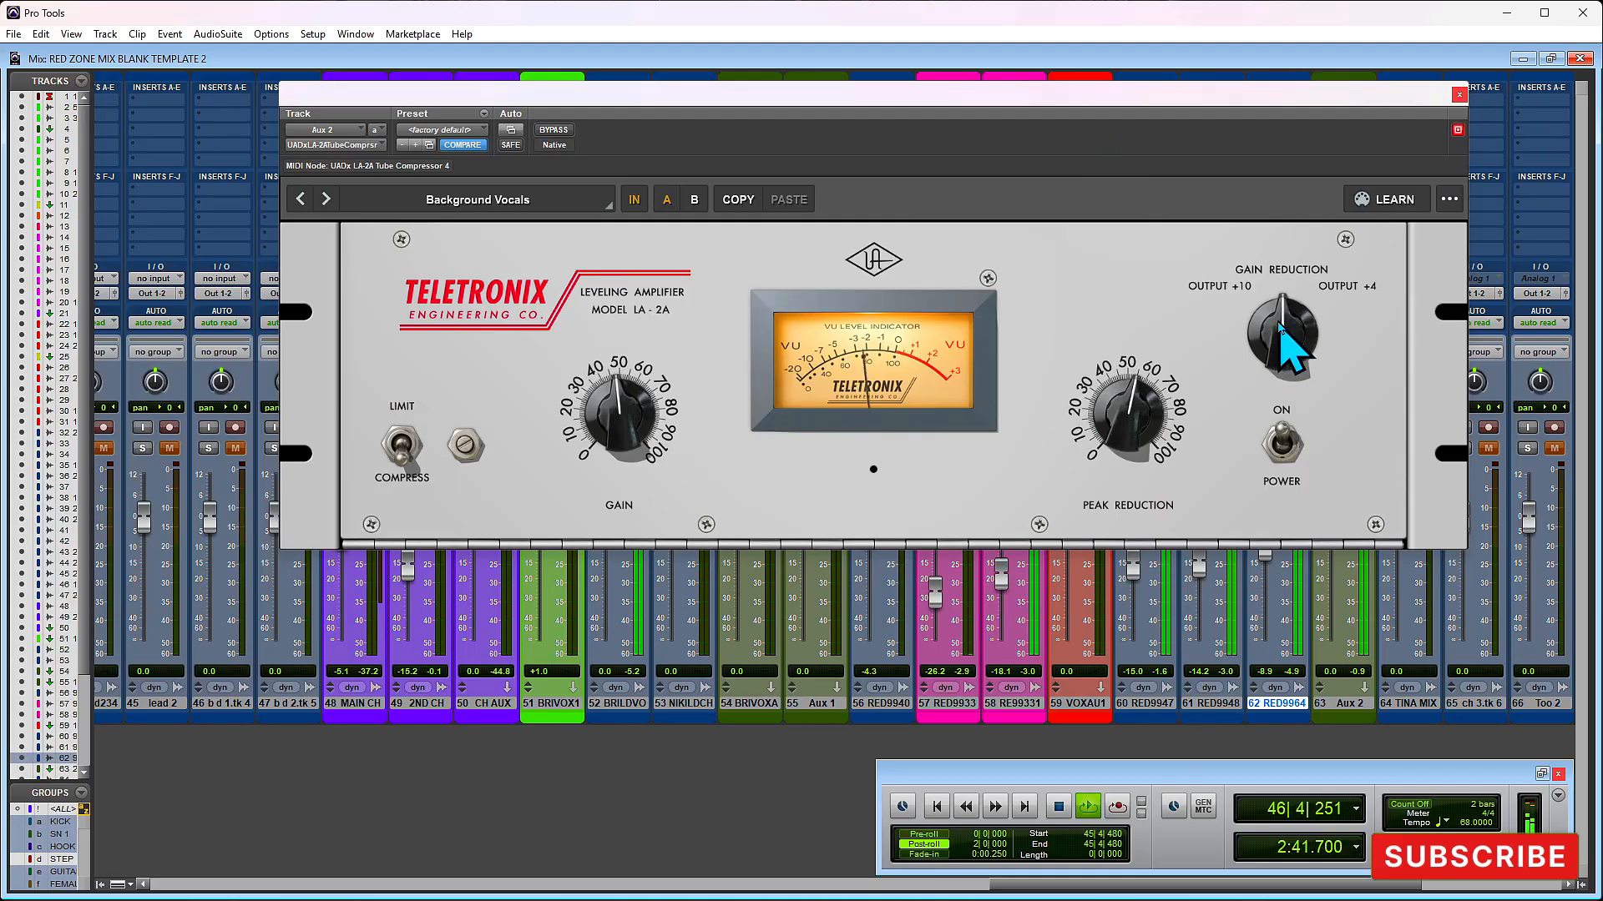
{"action": "key", "text": "space"}
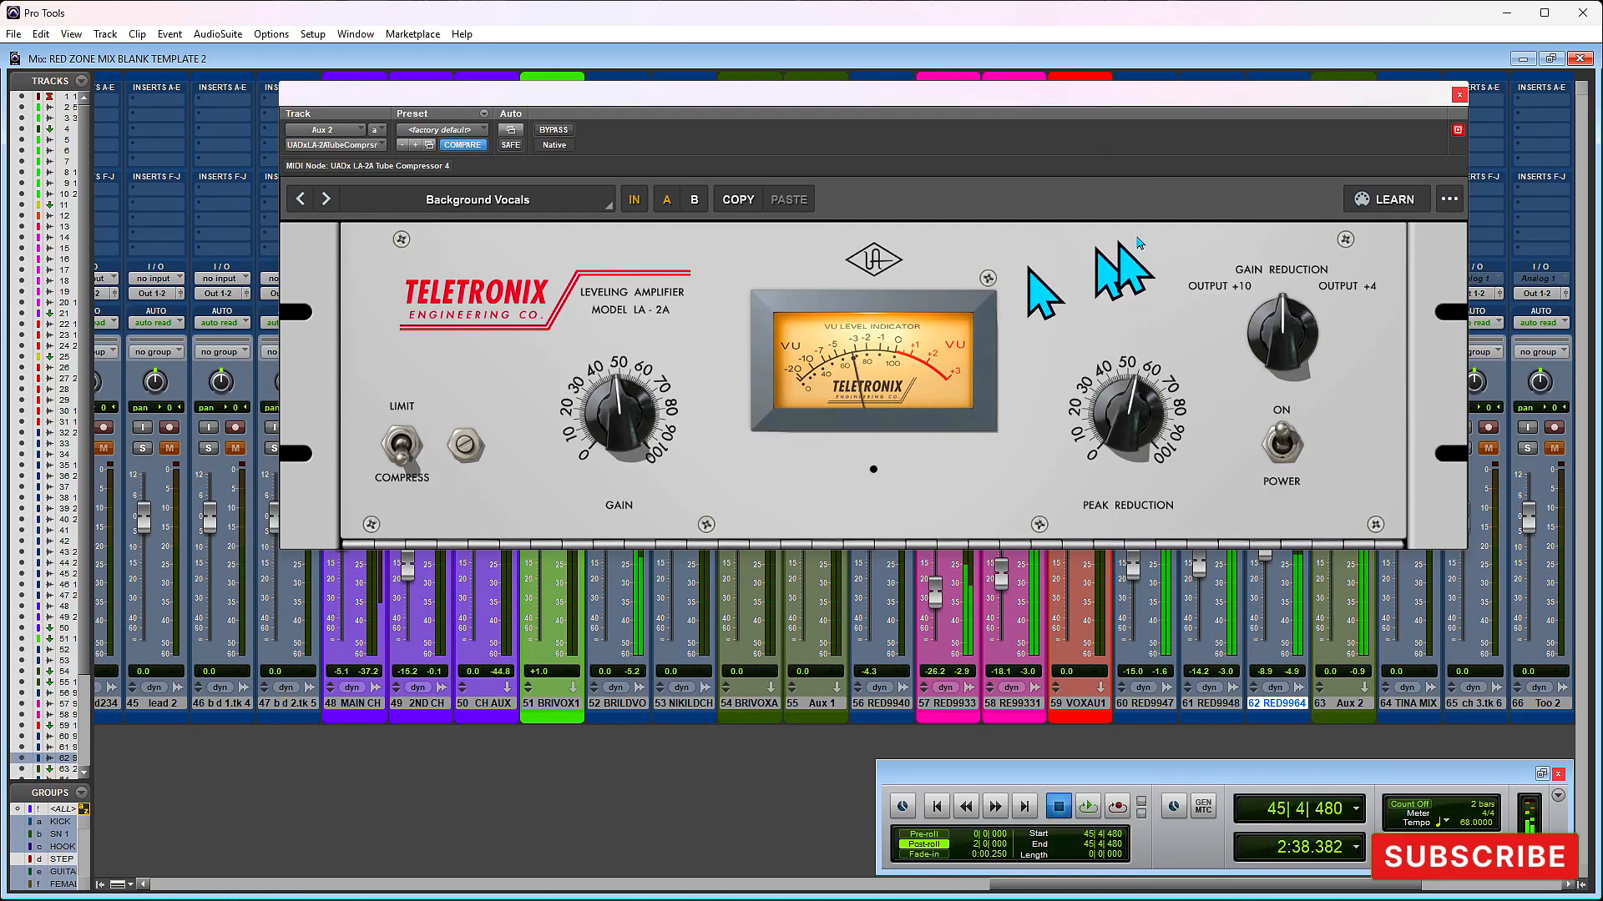
- Close the LA-2A on Aux 2, replay the section and lower track 62's volume fader to -22.6 dB
{"action": "left_click", "coordinate": [1457, 93]}
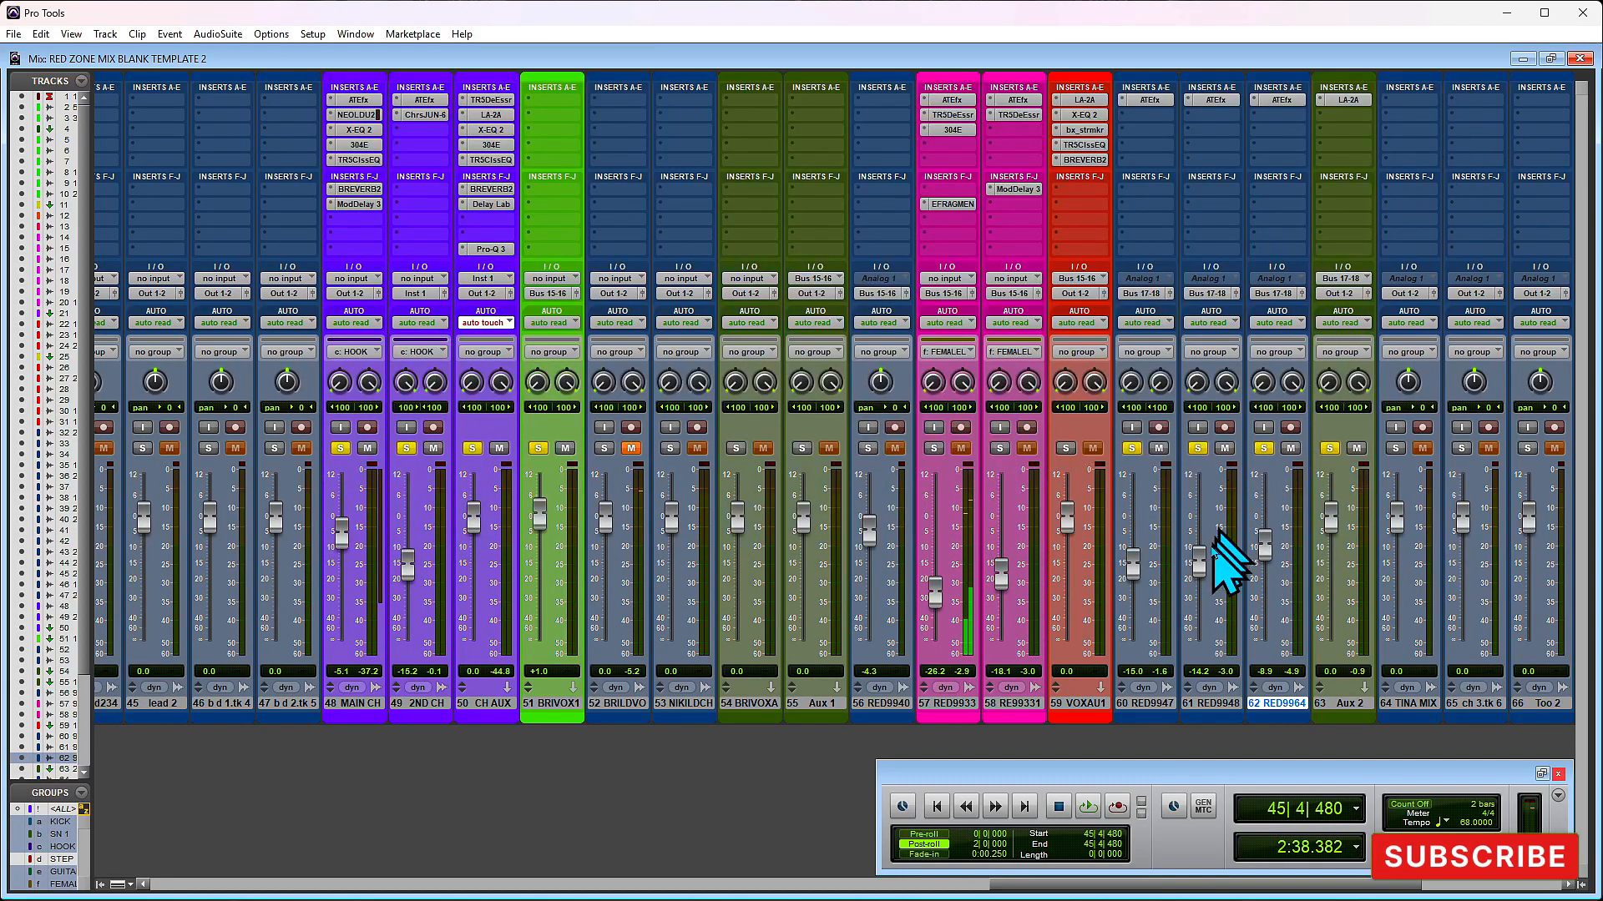
{"action": "key", "text": "space"}
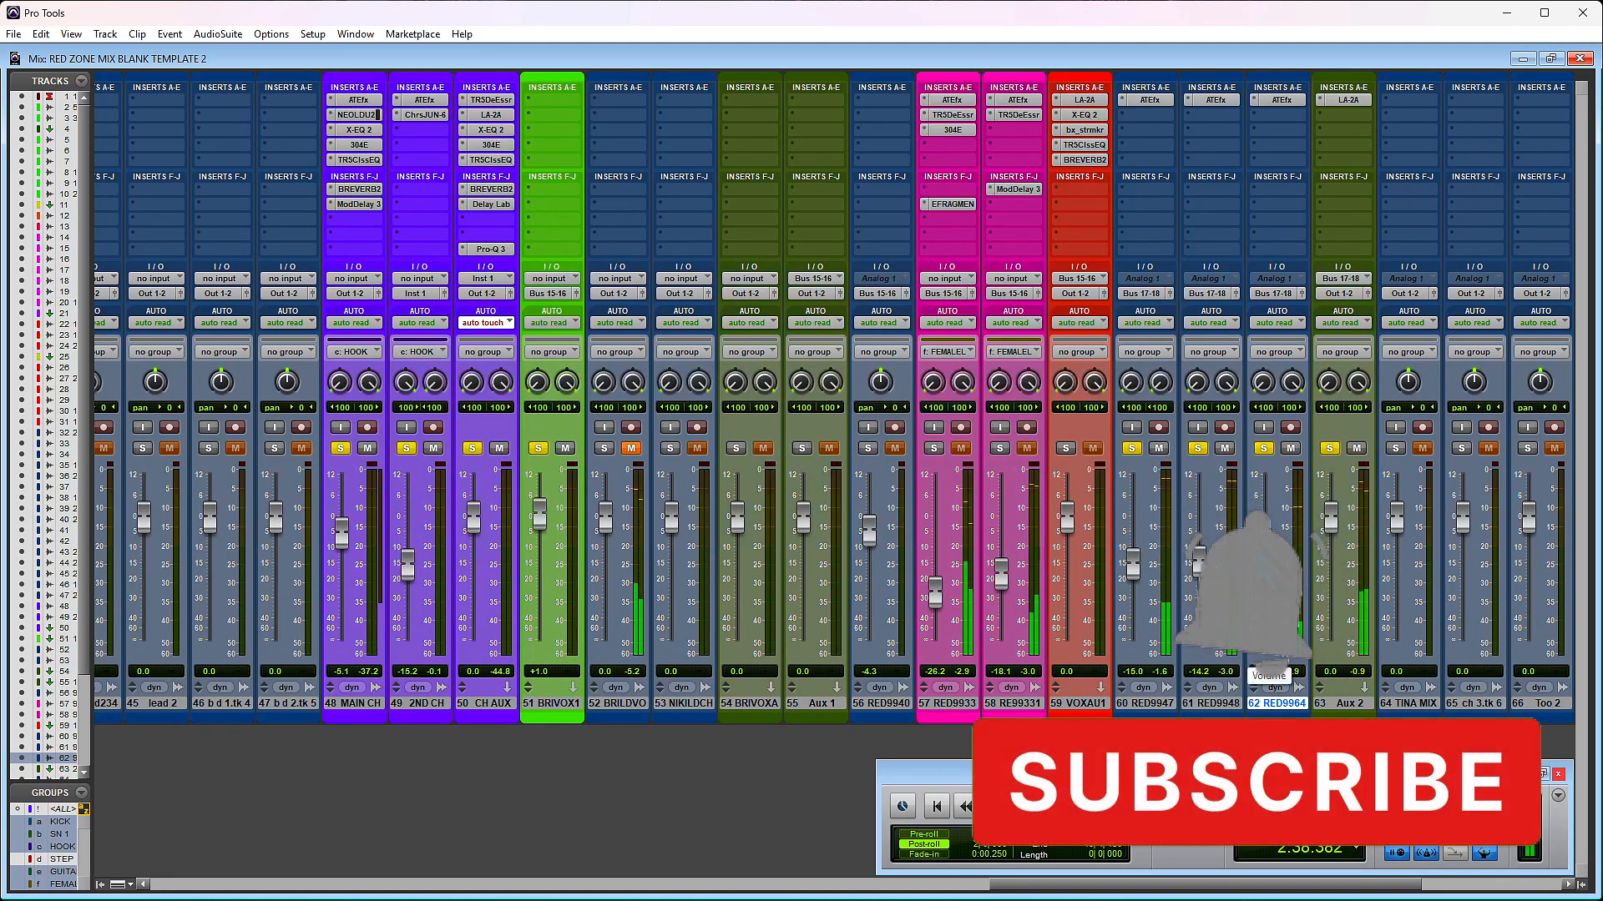
{"action": "key", "text": "space"}
{"action": "key", "text": "space"}
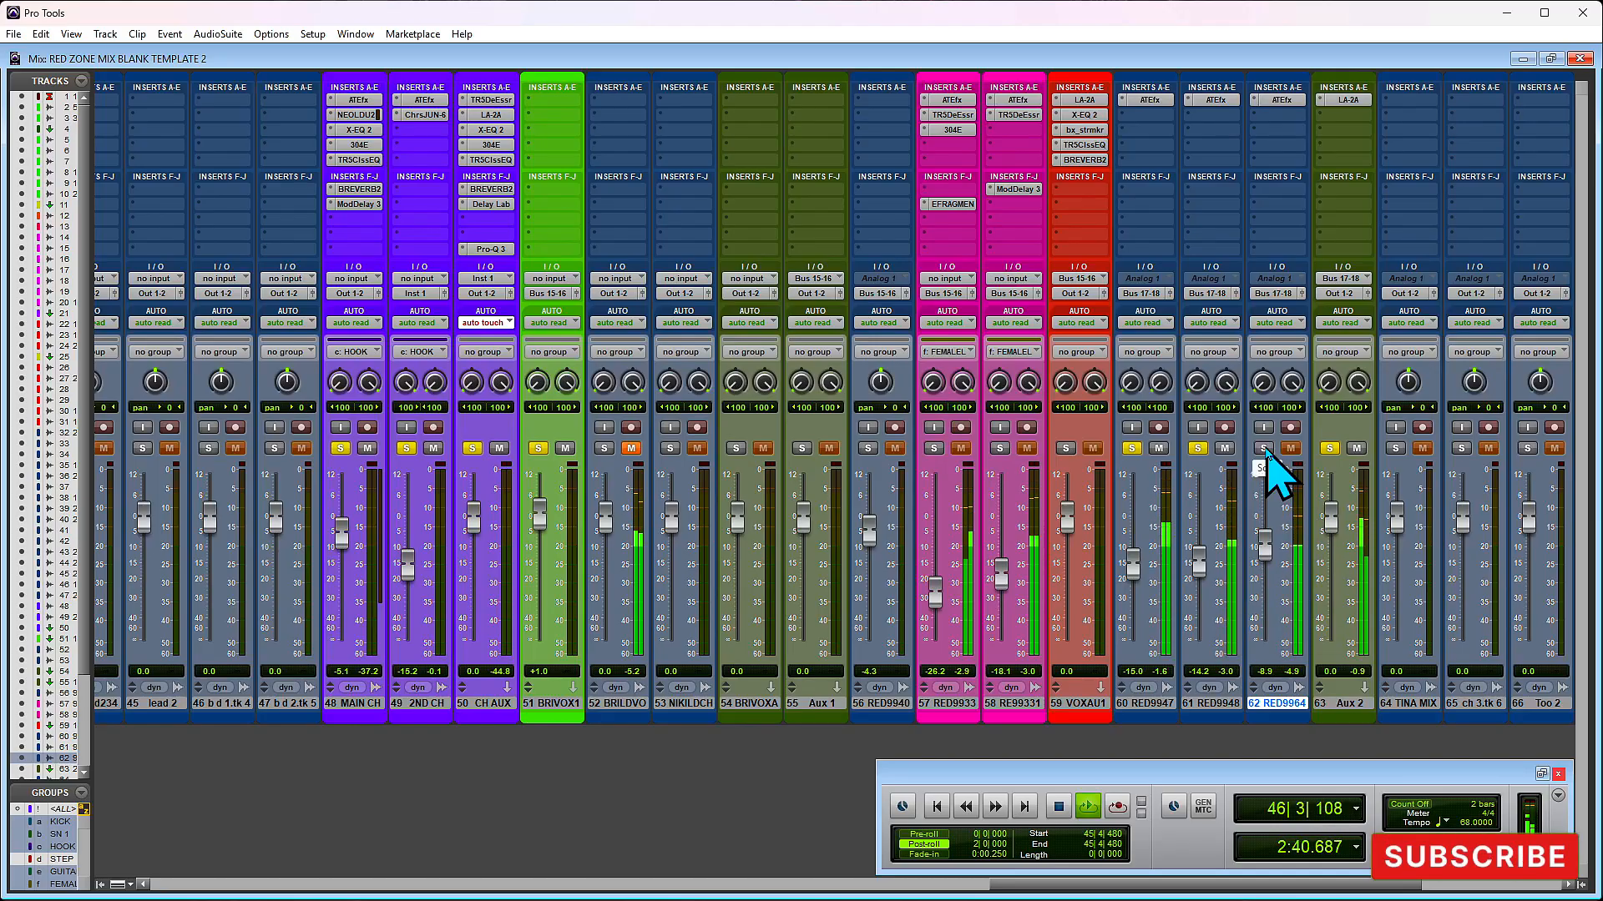
{"action": "key", "text": "space"}
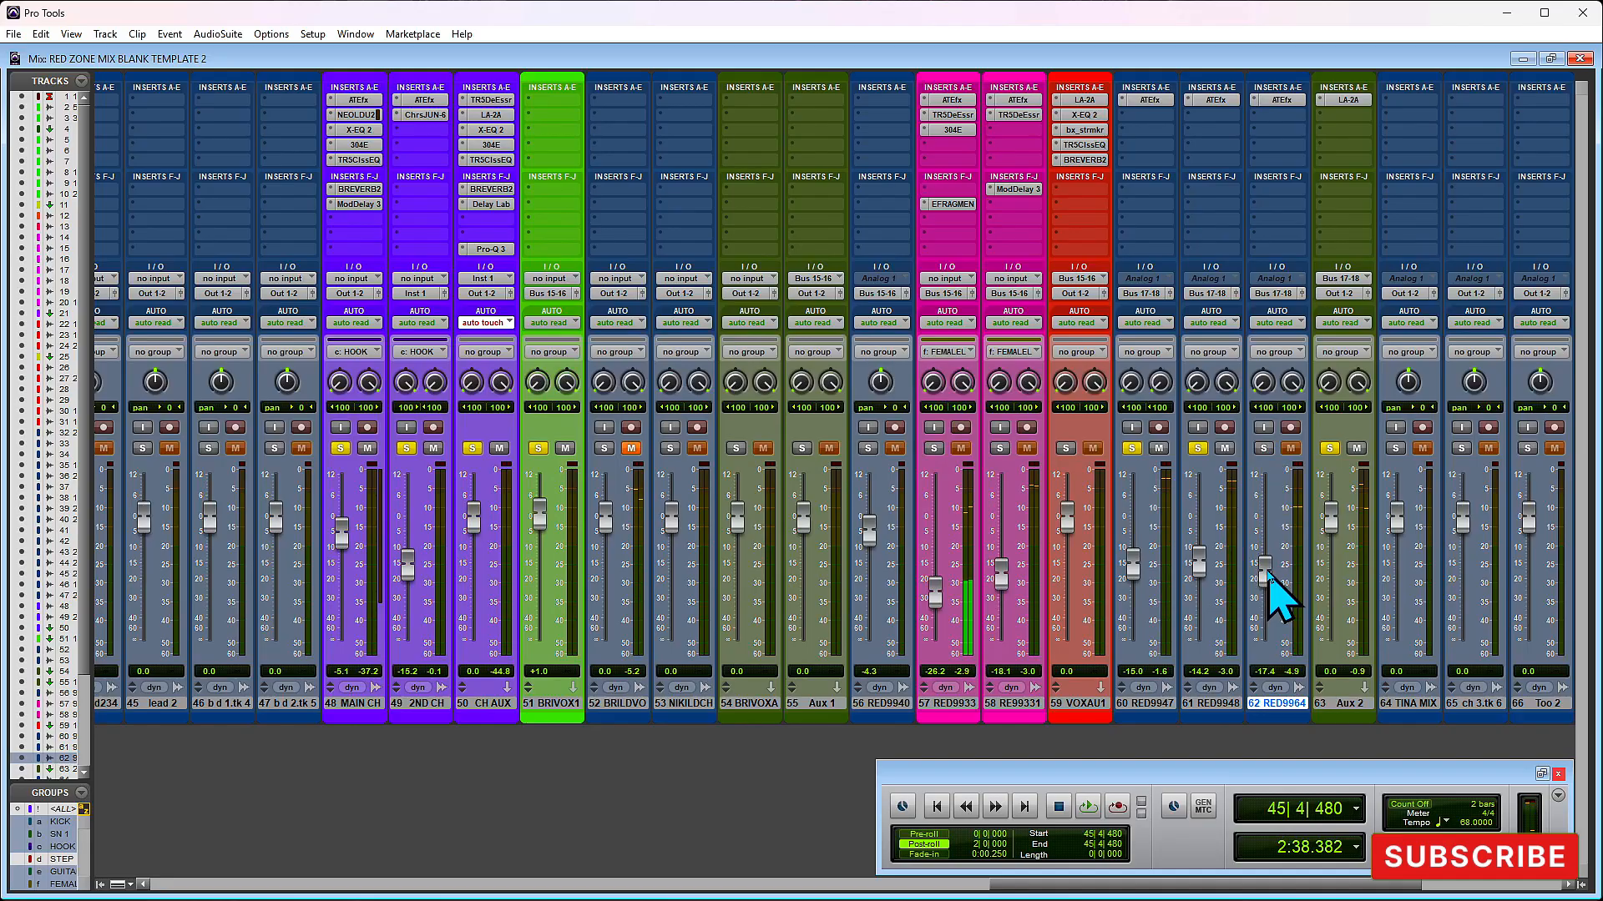
{"action": "key", "text": "space"}
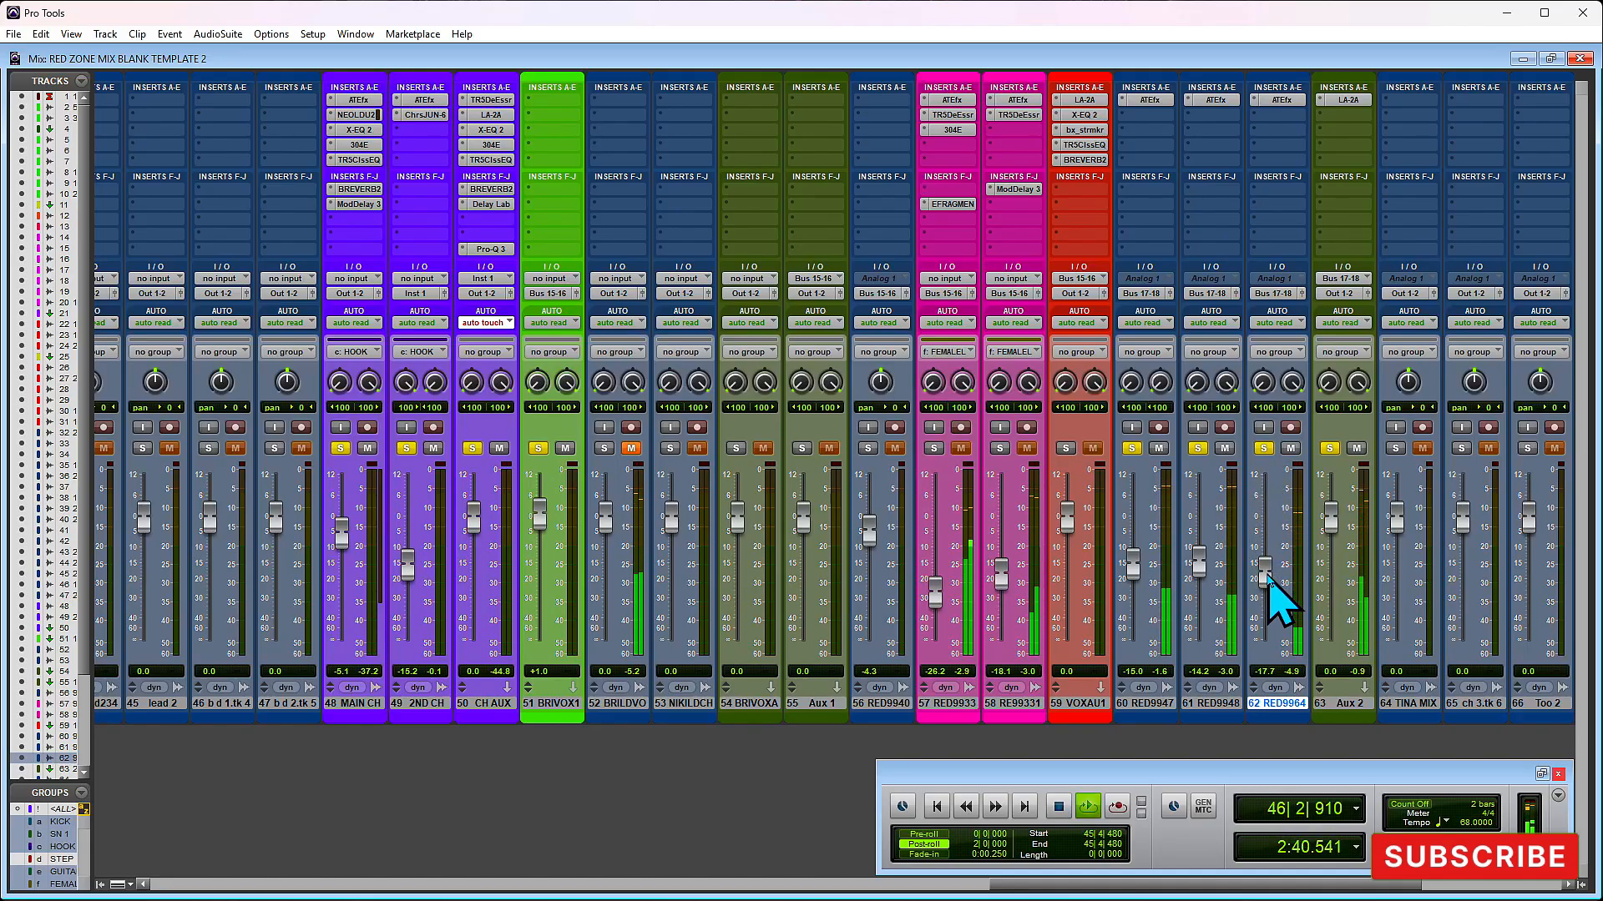
{"action": "left_click_drag", "start_coordinate": [1267, 585], "coordinate": [1269, 591]}
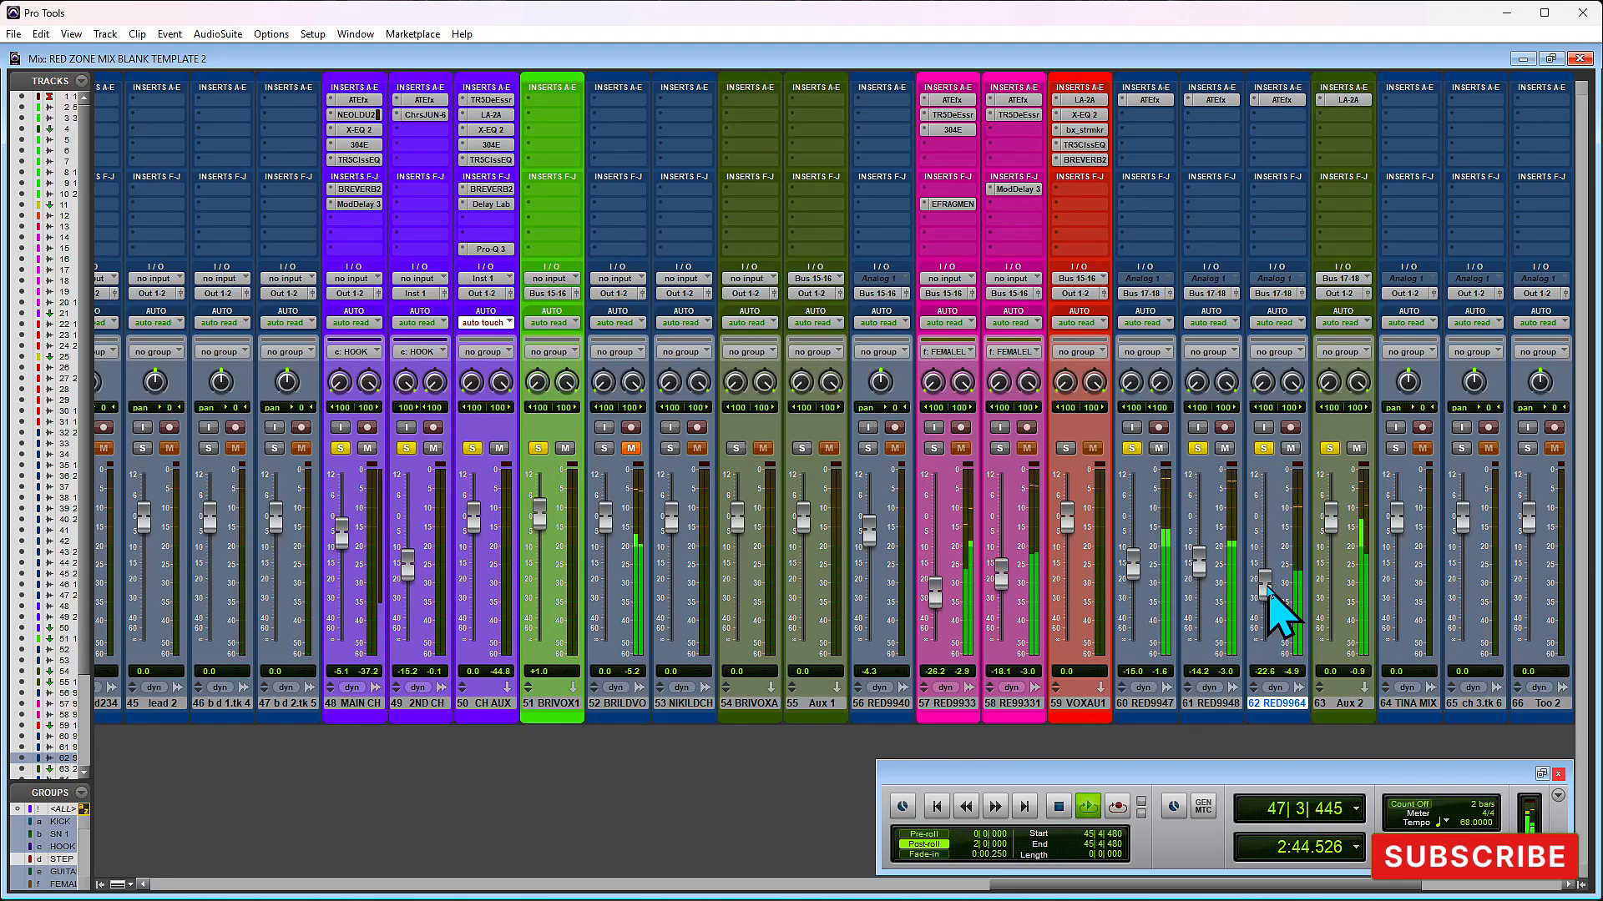
- Replay the section while lowering track 62's volume fader to -28.9 dB and track 61's to -15.3 dB
{"action": "key", "text": "space"}
{"action": "key", "text": "space"}
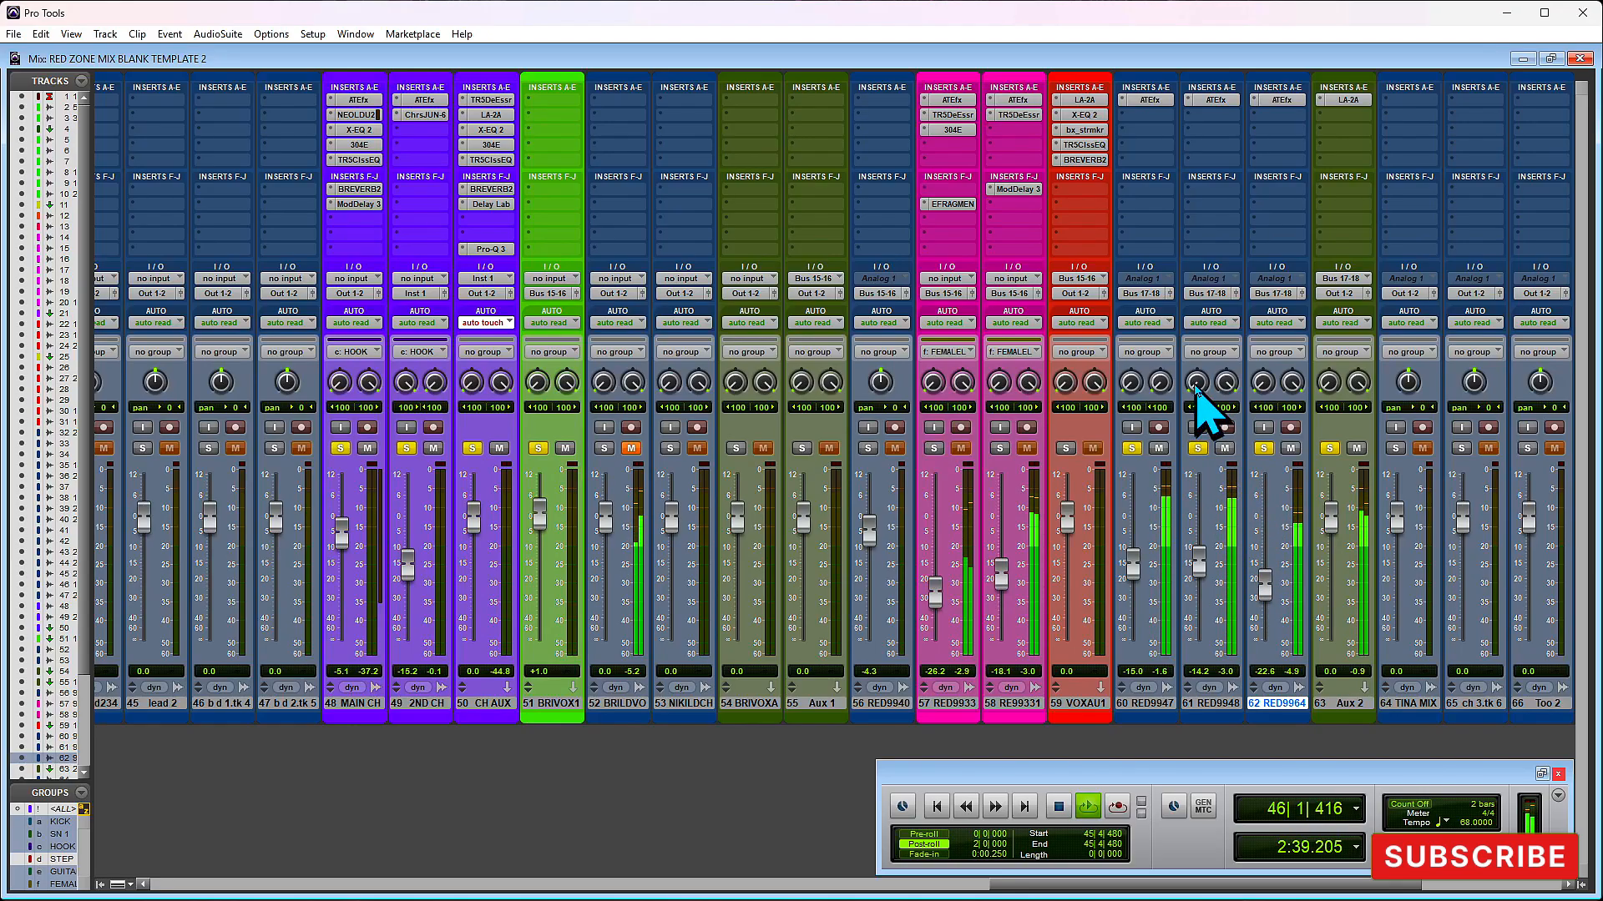
{"action": "key", "text": "space"}
{"action": "key", "text": "space"}
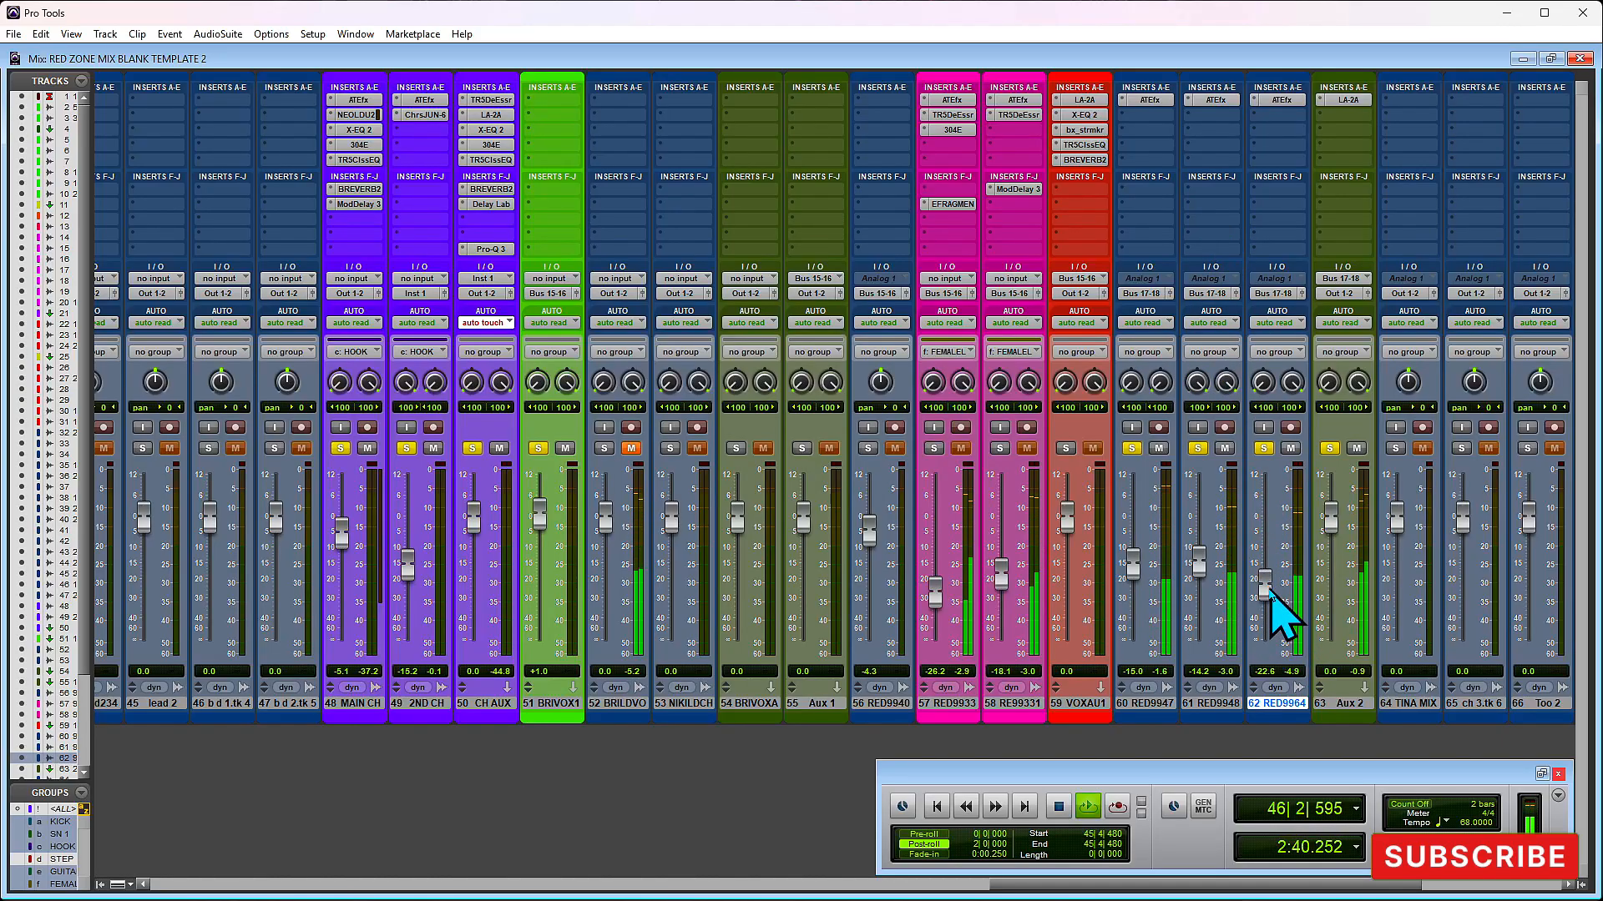
{"action": "left_click_drag", "start_coordinate": [1264, 594], "coordinate": [1266, 607]}
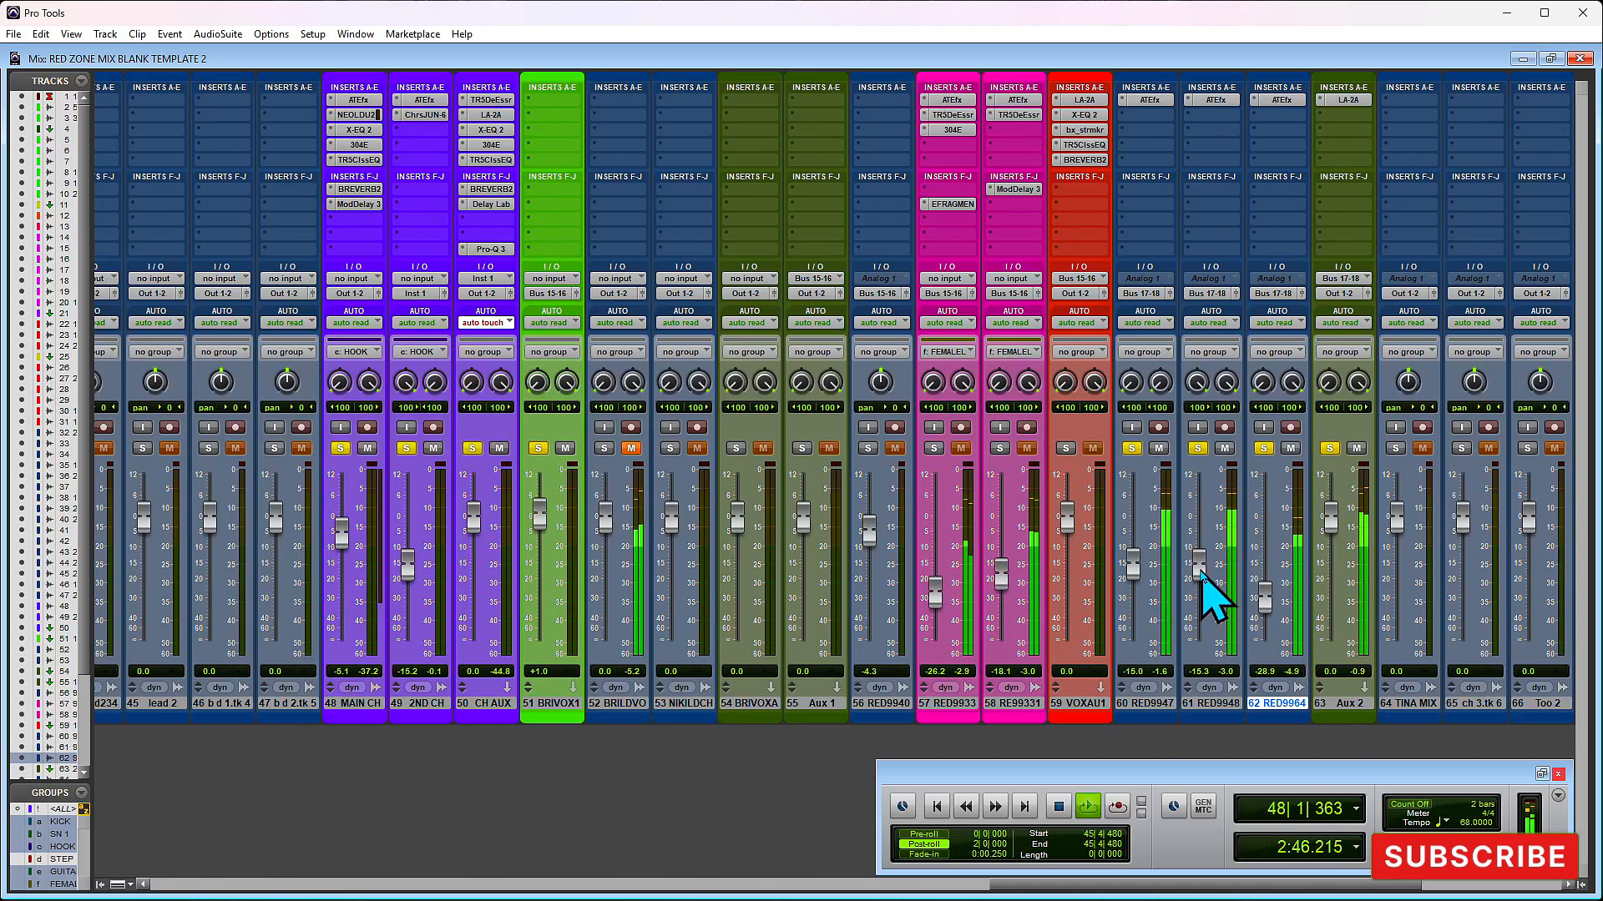
{"action": "key", "text": "space"}
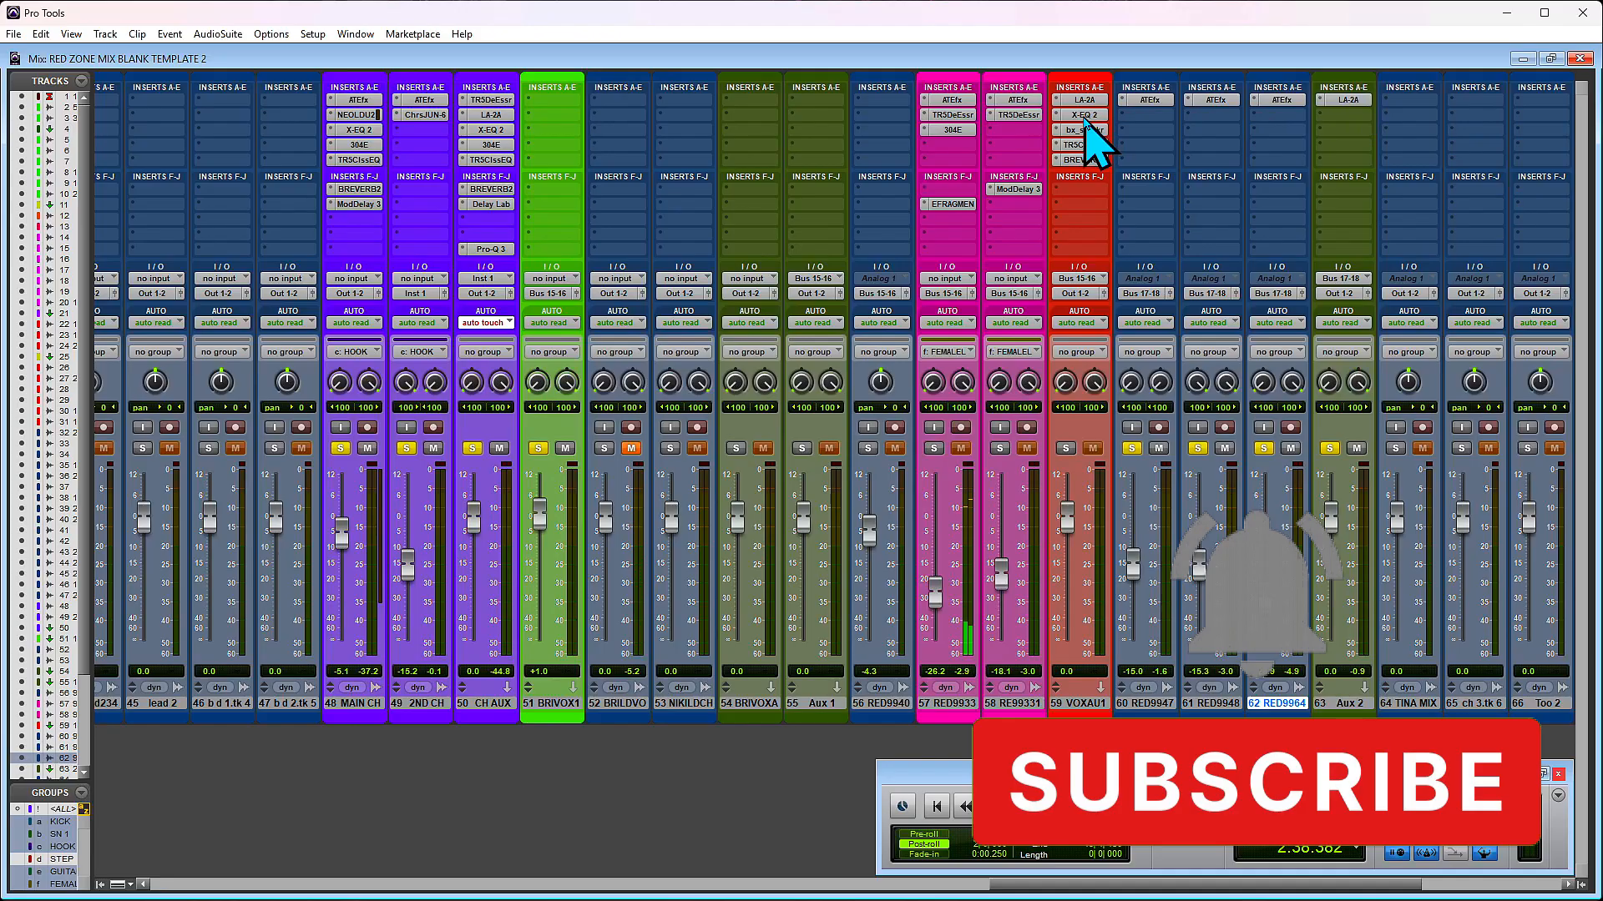
- Copy the X-EQ 2 insert from track 59 to the second insert slot of Aux 2 and open it
{"action": "left_click_drag", "start_coordinate": [1086, 119], "coordinate": [1172, 118]}
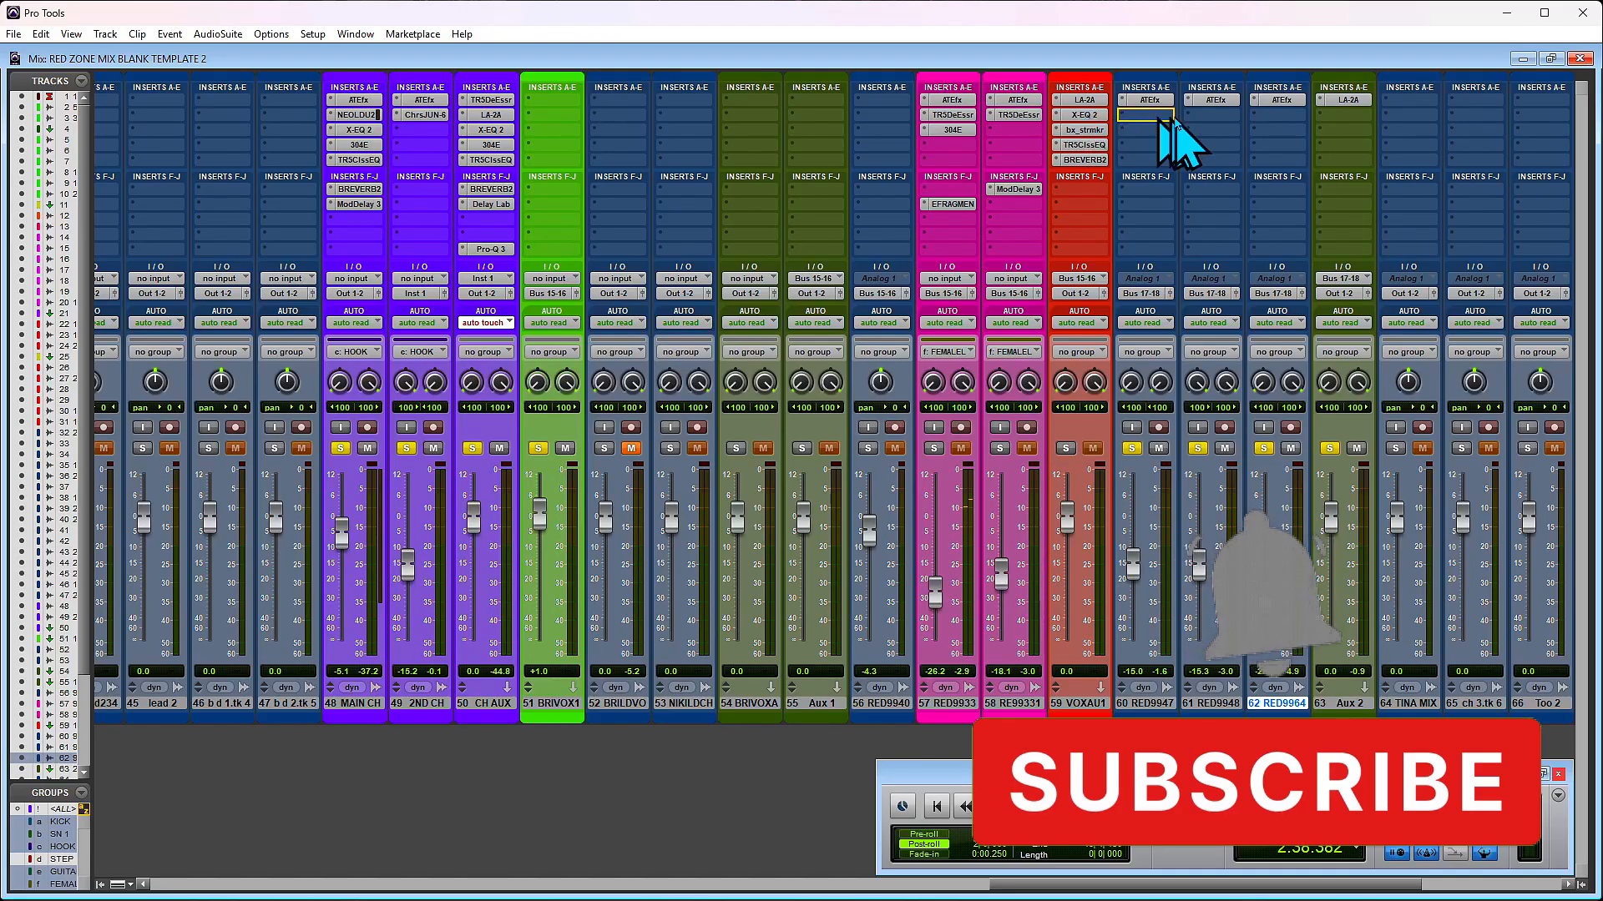
{"action": "left_click", "coordinate": [1305, 119]}
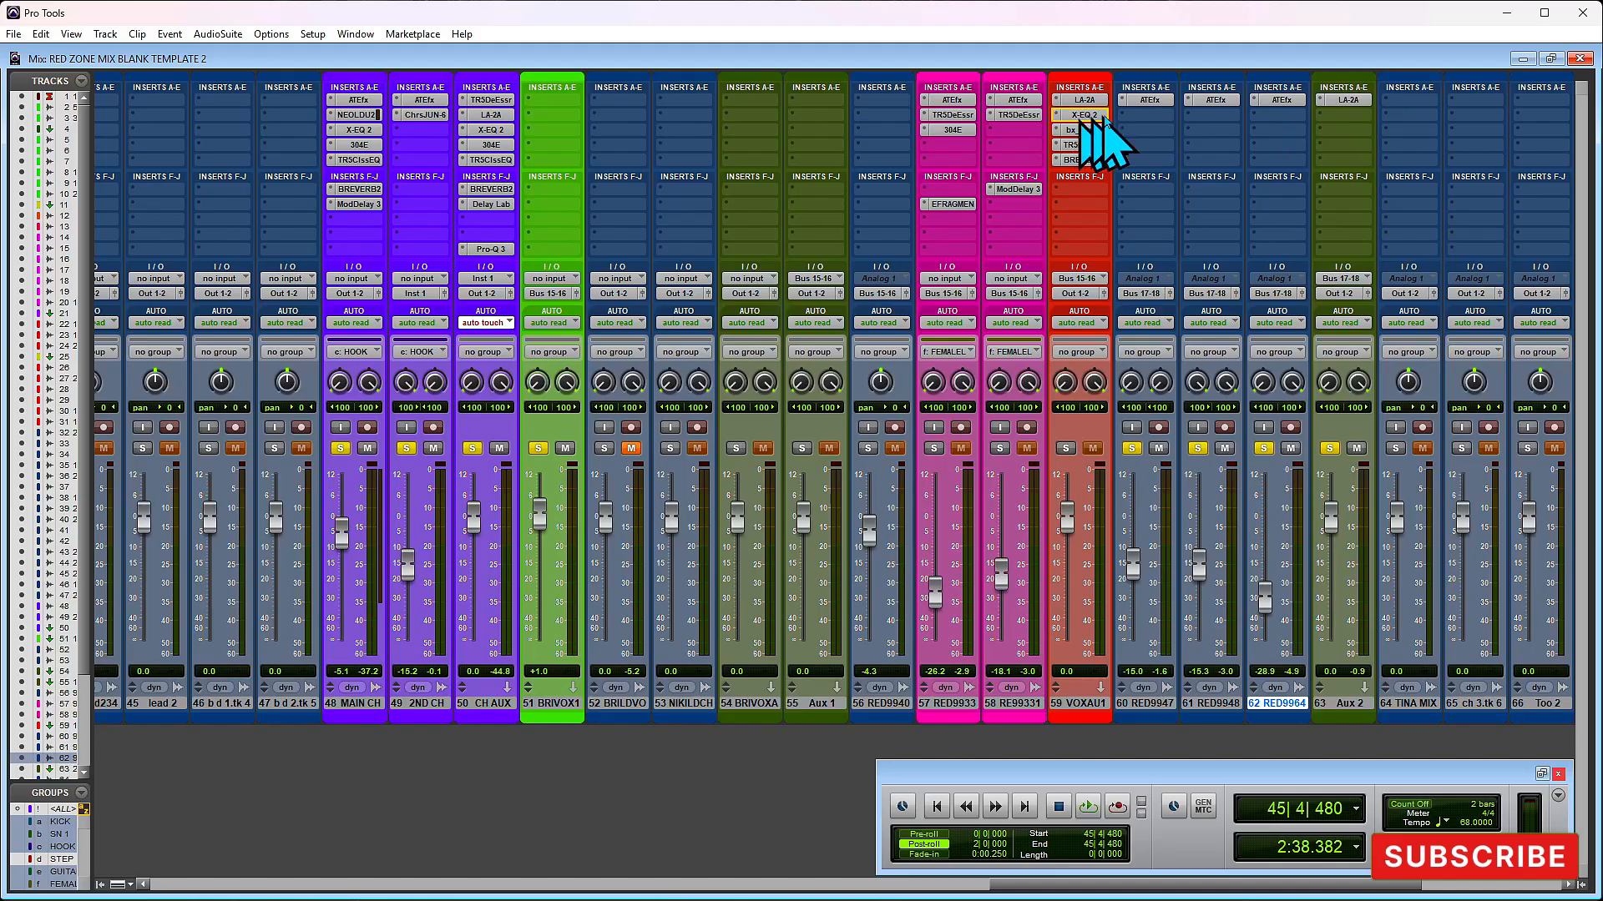
{"action": "left_click", "coordinate": [1348, 115]}
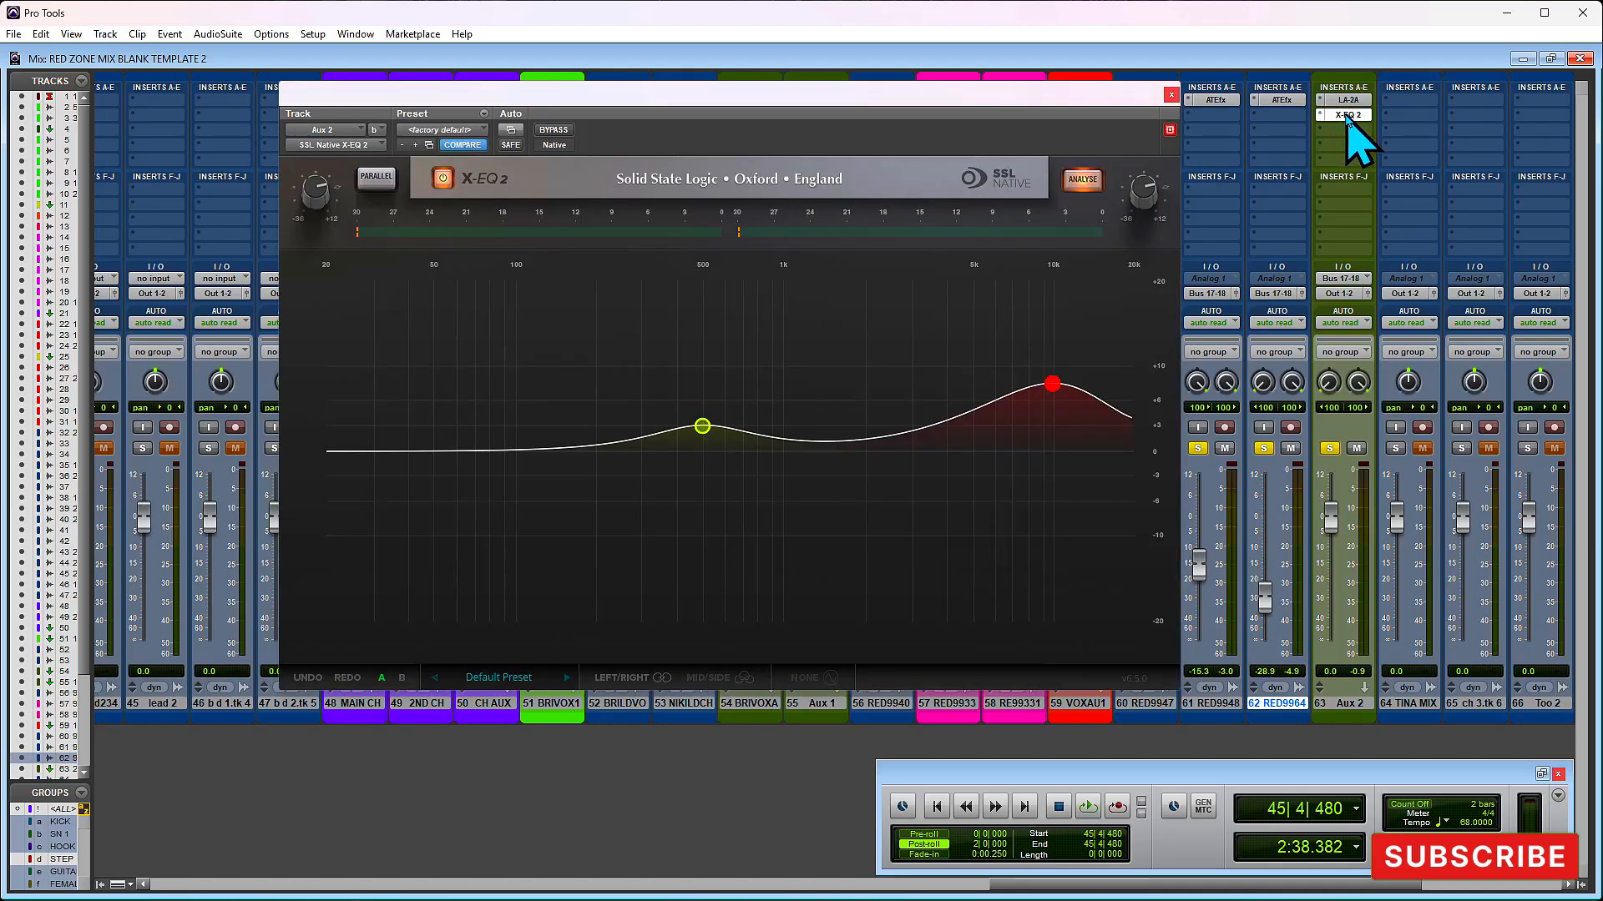
- Set the gain of the 10 kHz band in Aux 2's X-EQ 2 to 10 dB and audition the section
{"action": "left_click", "coordinate": [1052, 386]}
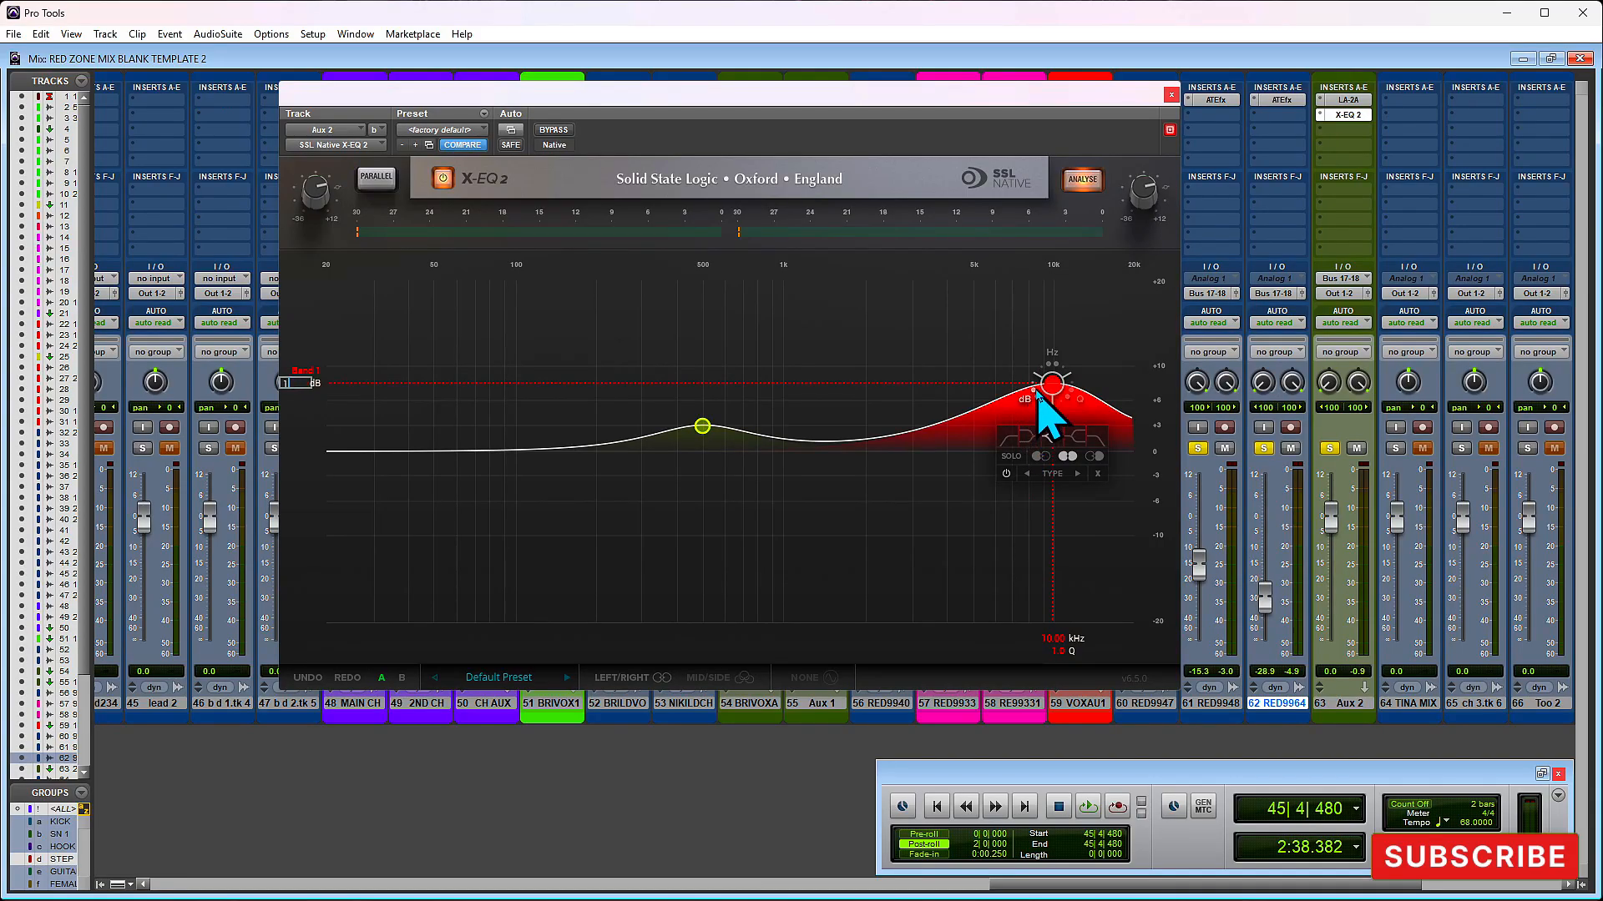
{"action": "type", "text": "0"}
{"action": "key", "text": "Return"}
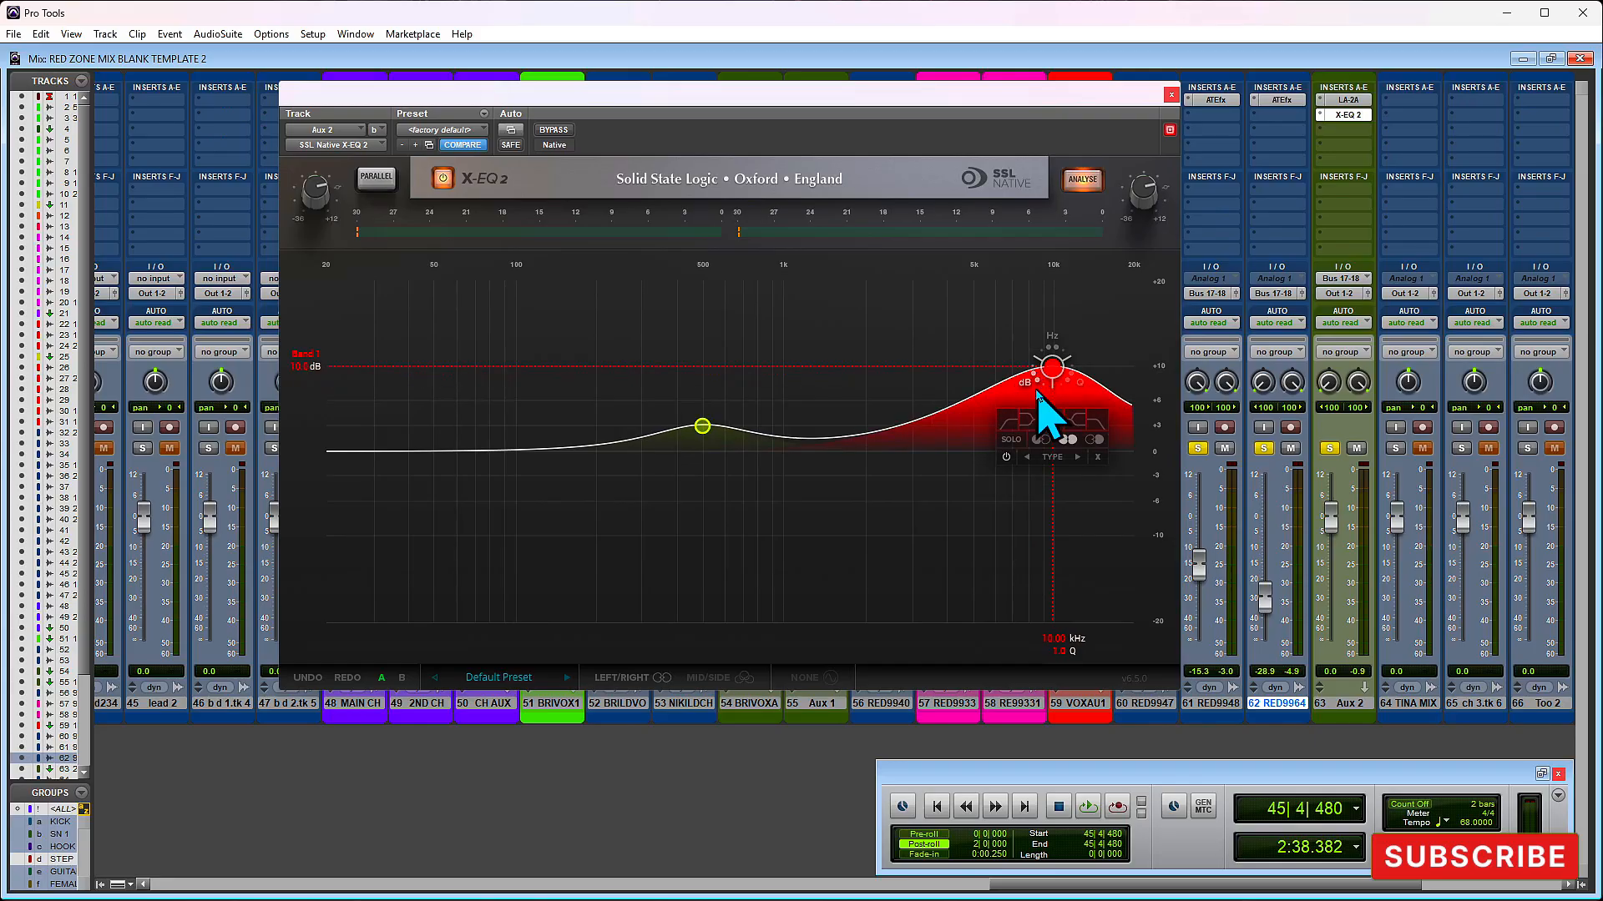
{"action": "left_click", "coordinate": [1171, 94]}
{"action": "key", "text": "space"}
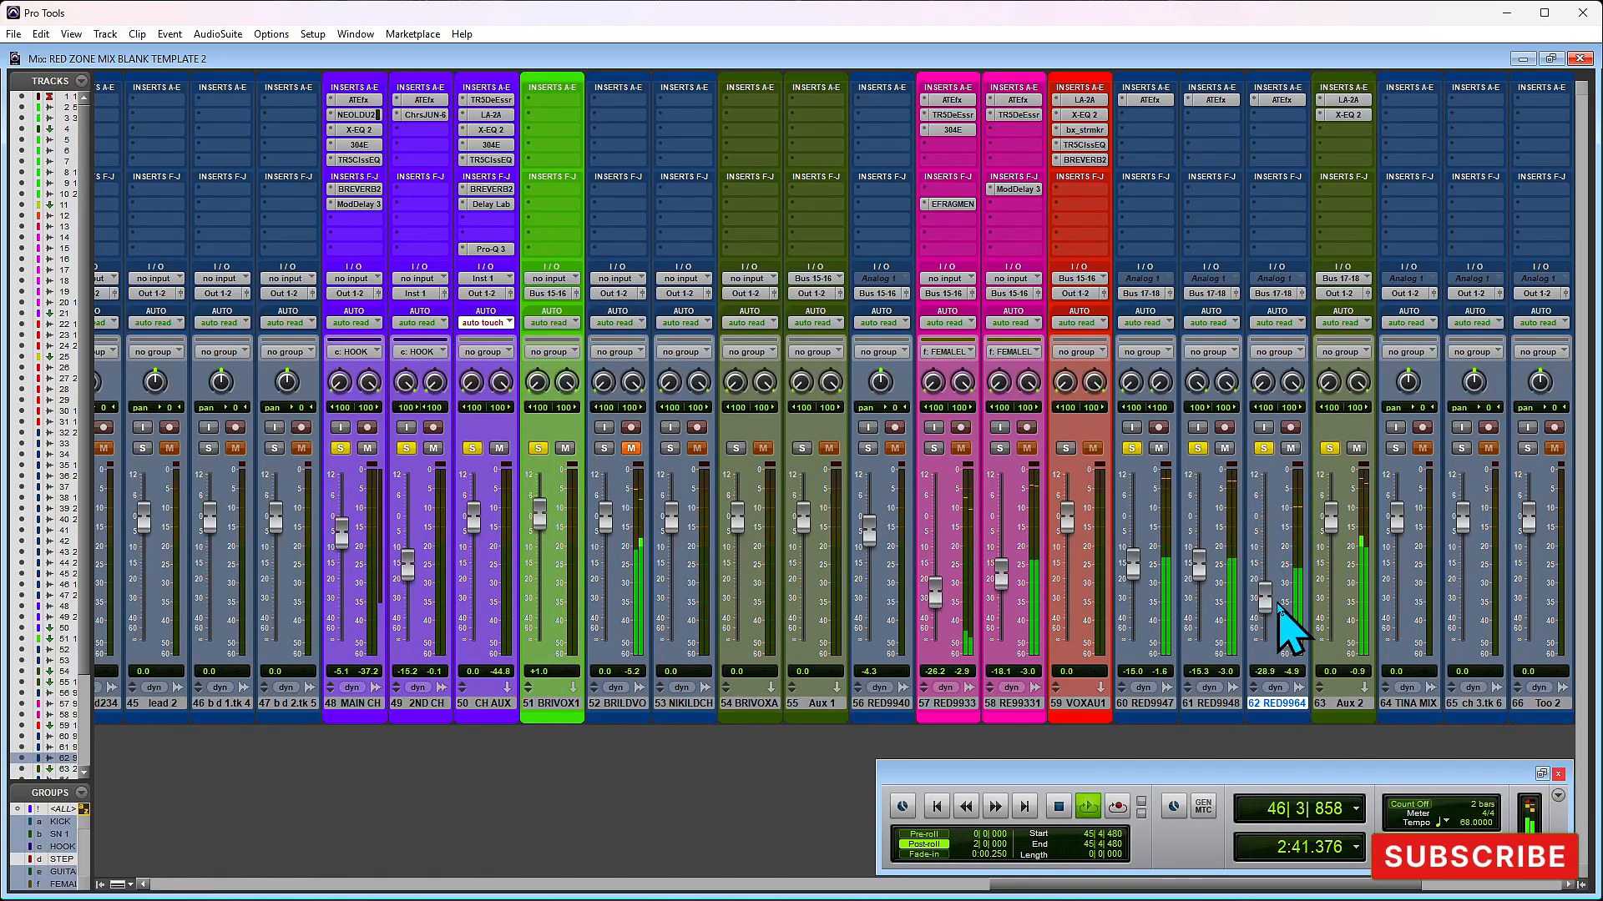
{"action": "key", "text": "space"}
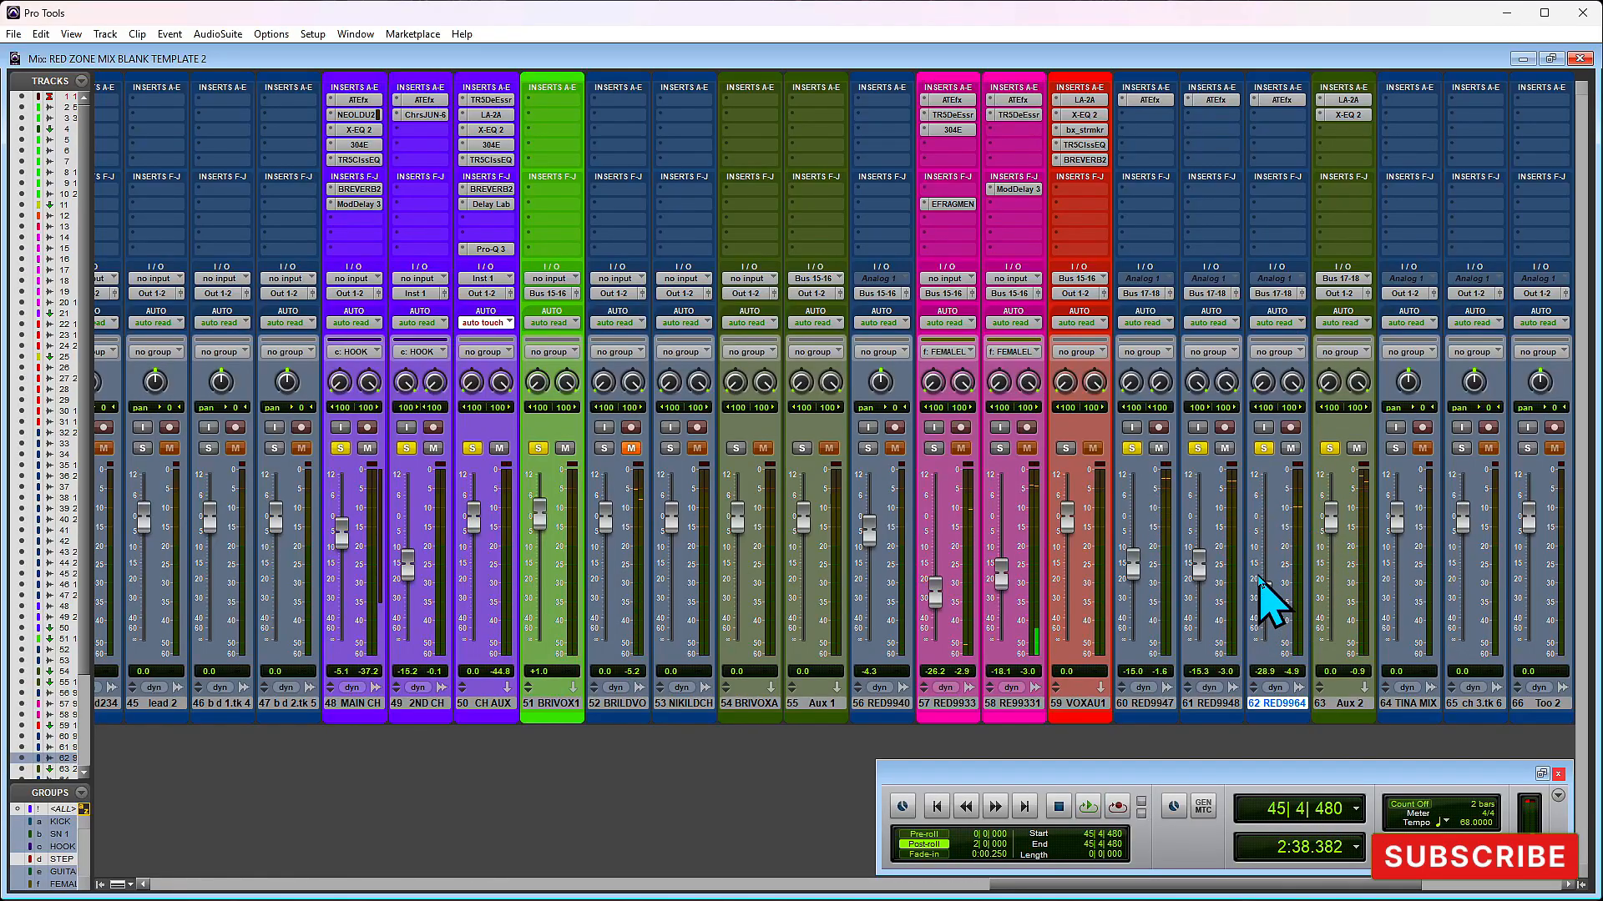
- Create a Mix/Edit group named BG from tracks 60, 61 and 62
{"action": "left_click", "coordinate": [1173, 704]}
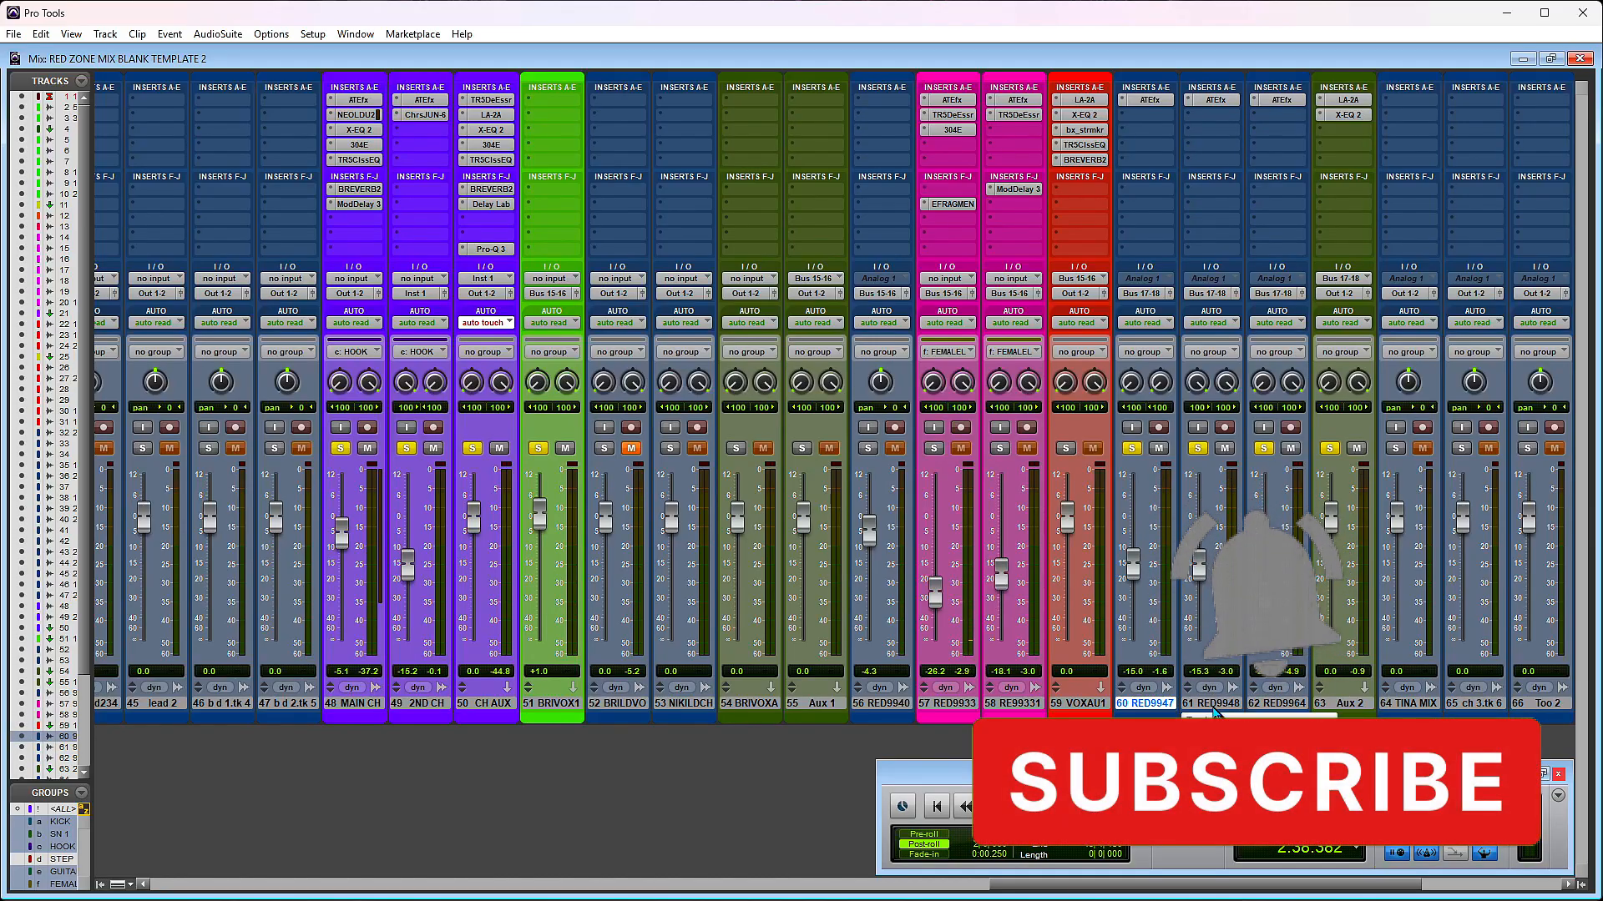
{"action": "left_click", "coordinate": [1275, 705], "text": "shift"}
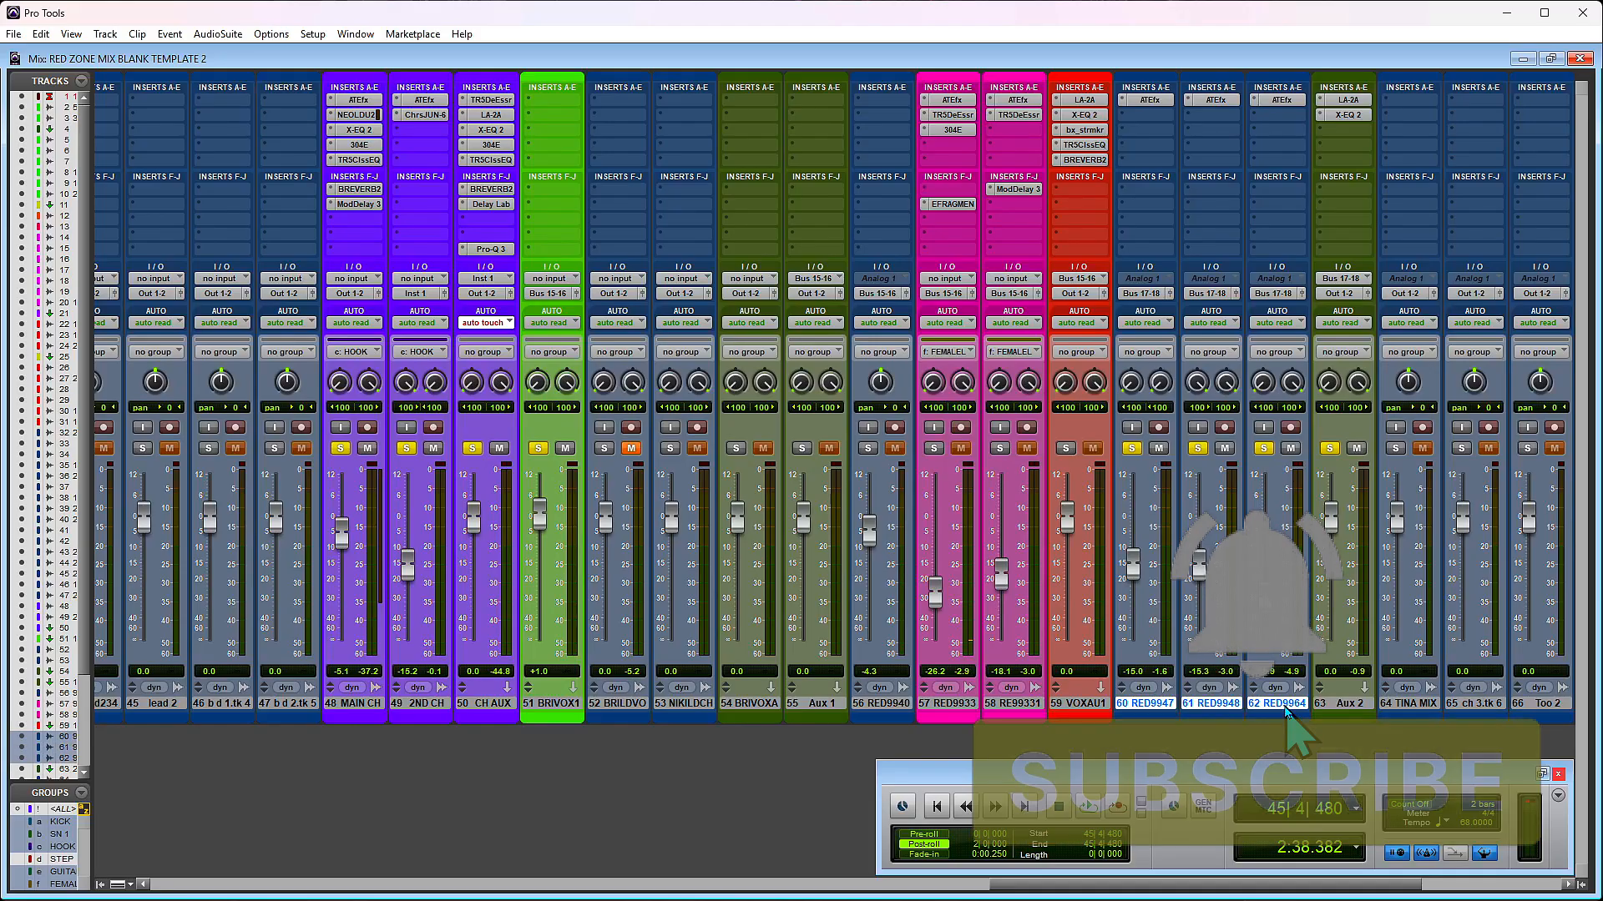
{"action": "key", "text": "ctrl+g"}
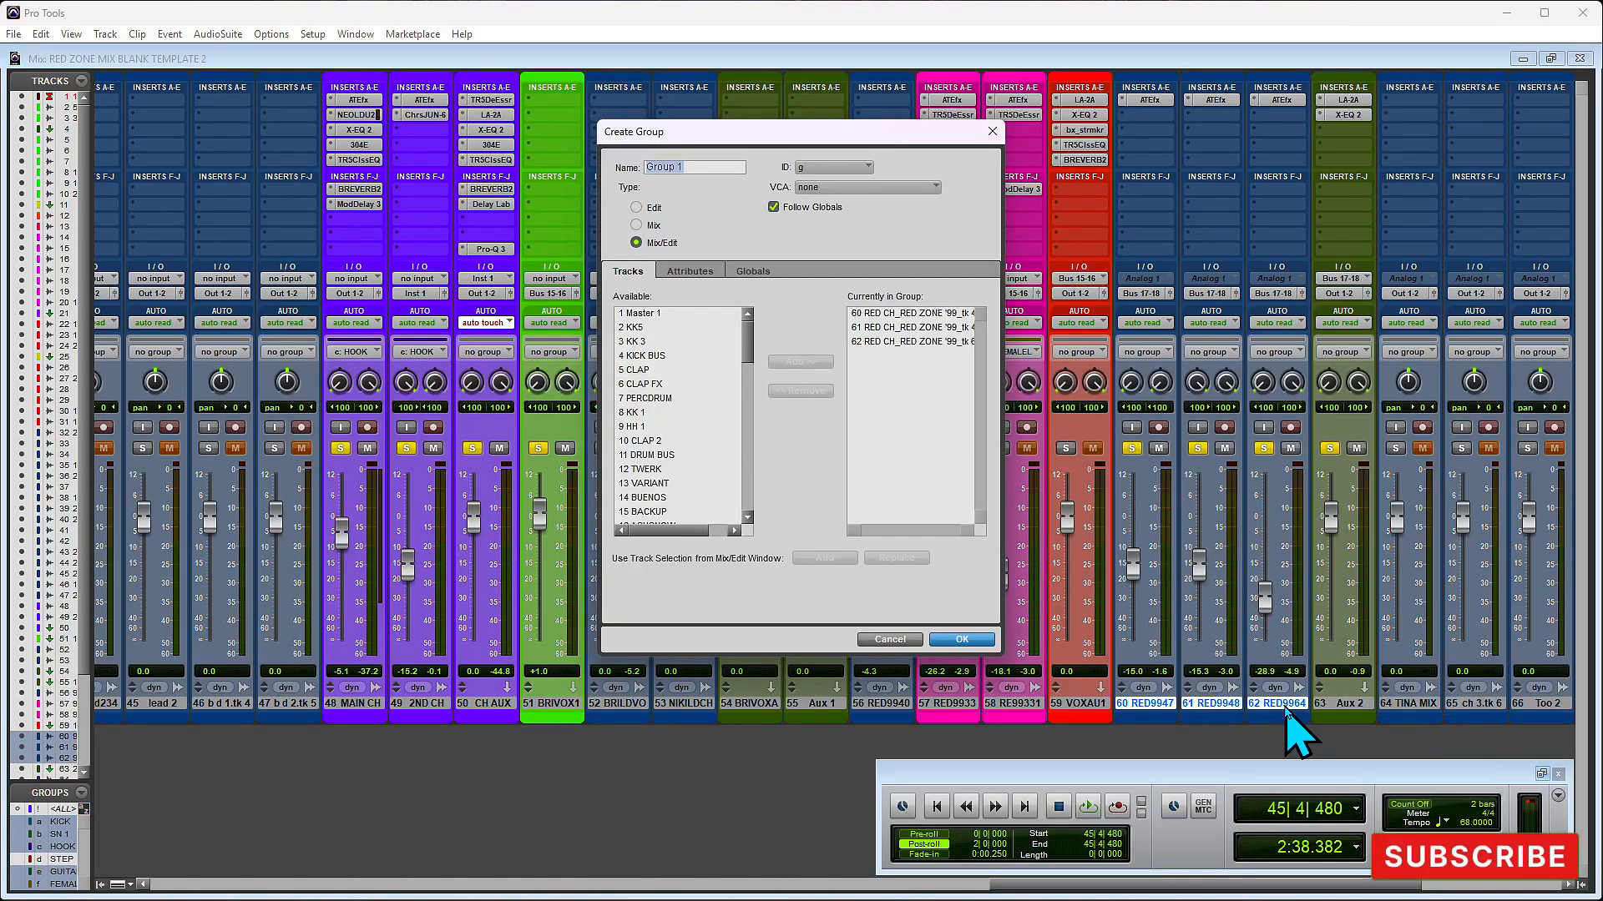
{"action": "type", "text": "BG"}
{"action": "key", "text": "Return"}
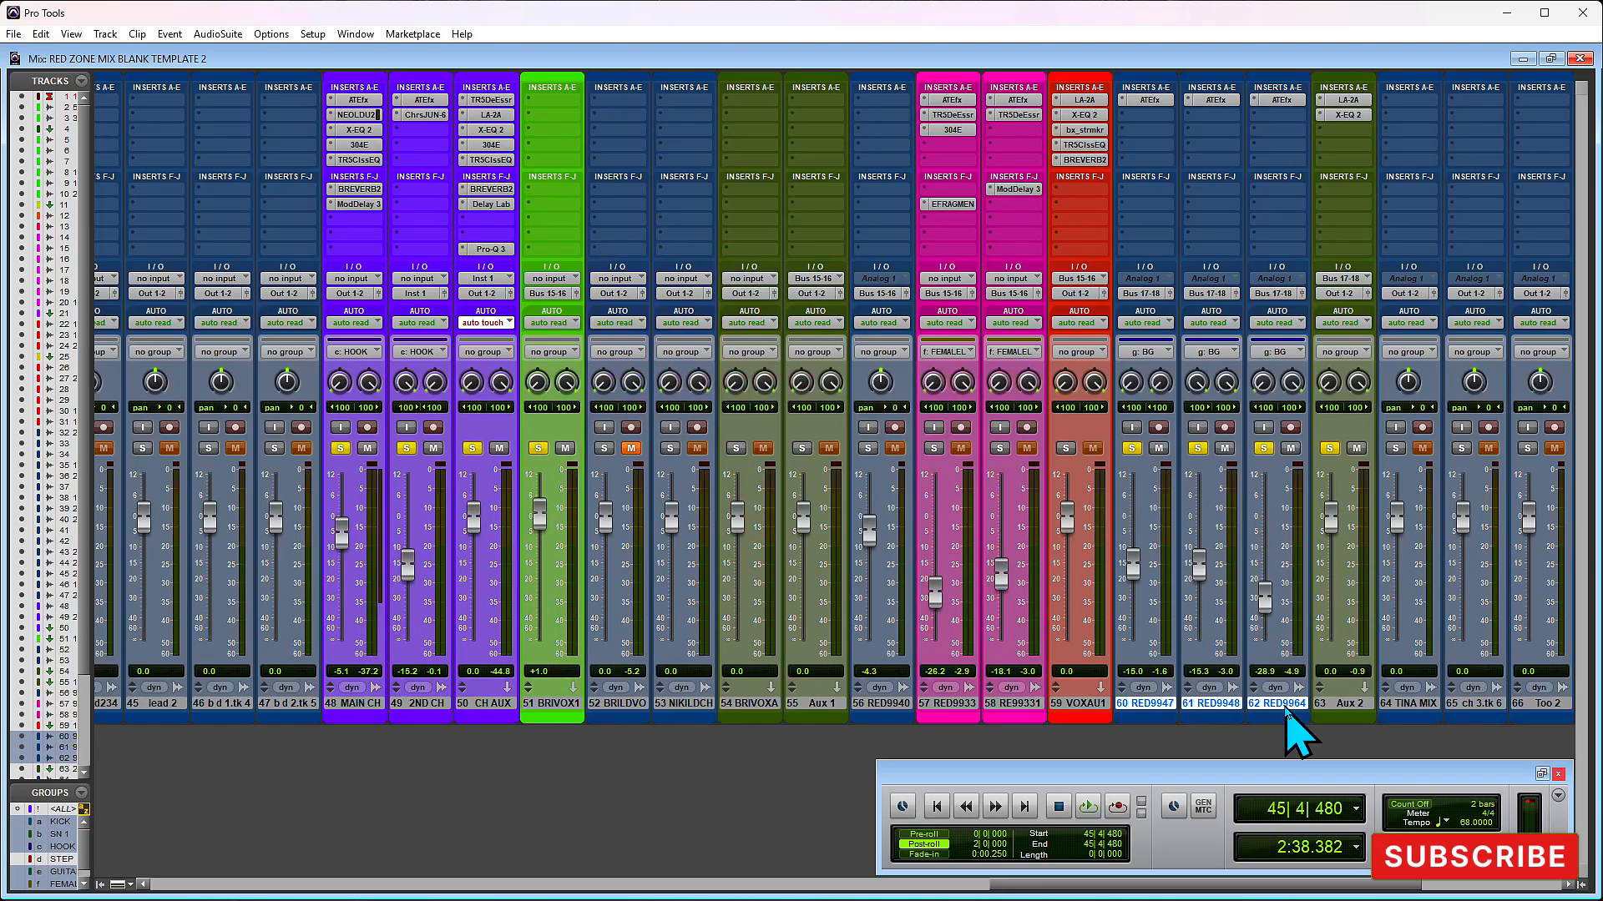
- Lower the BG group's volume faders during playback until track 60 is at -26.5 dB
{"action": "left_click_drag", "start_coordinate": [1199, 573], "coordinate": [1204, 584]}
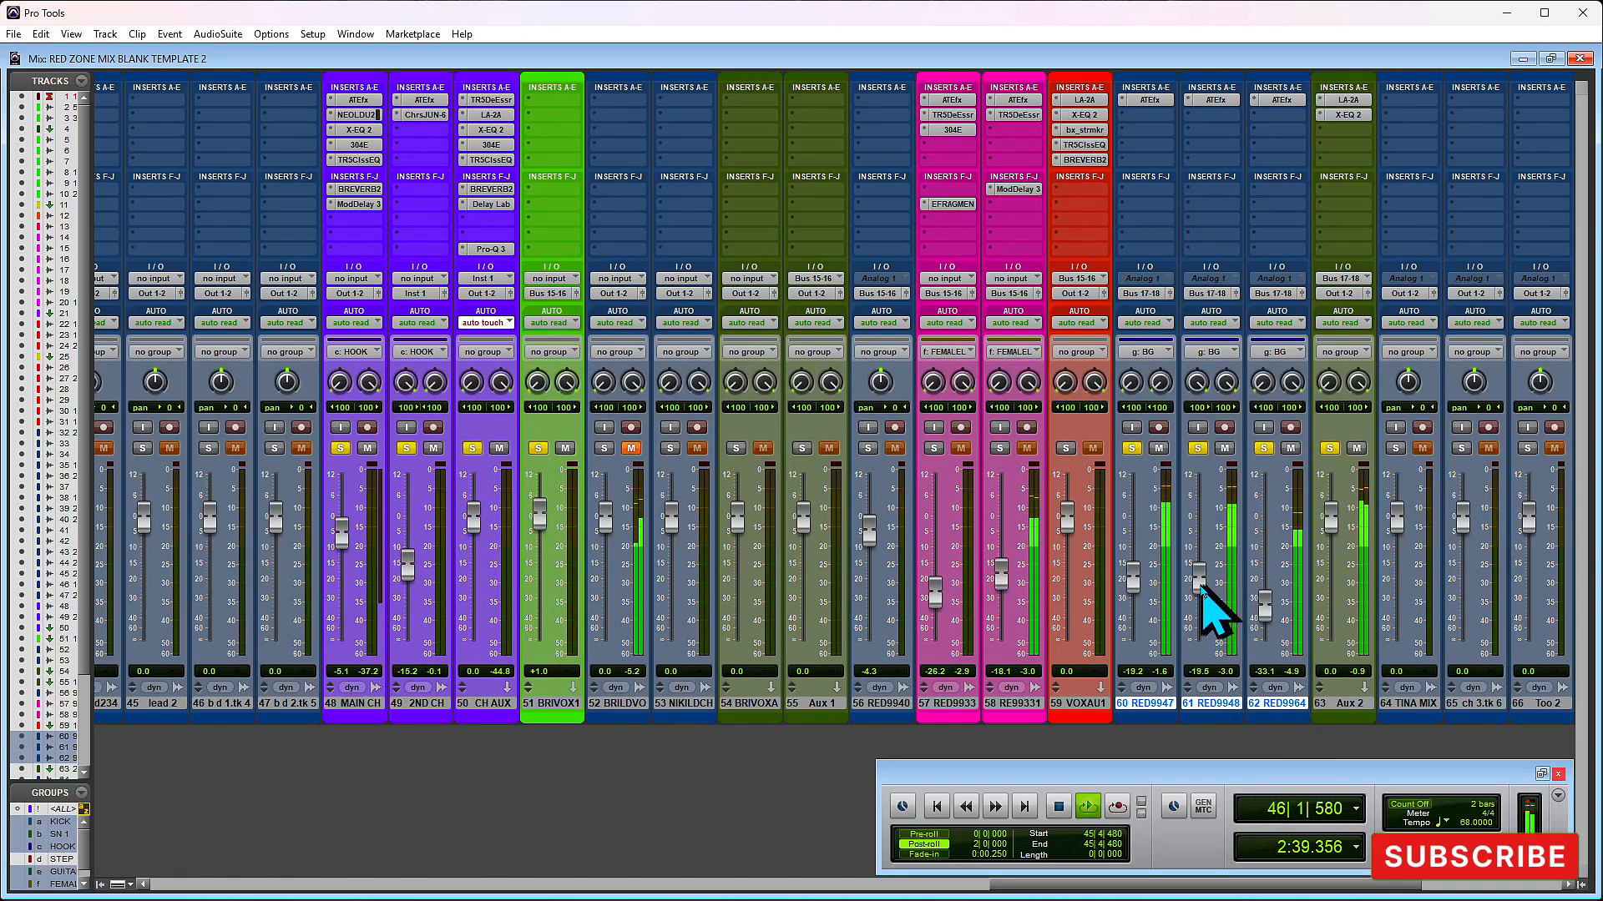
{"action": "left_click_drag", "start_coordinate": [1199, 586], "coordinate": [1200, 601]}
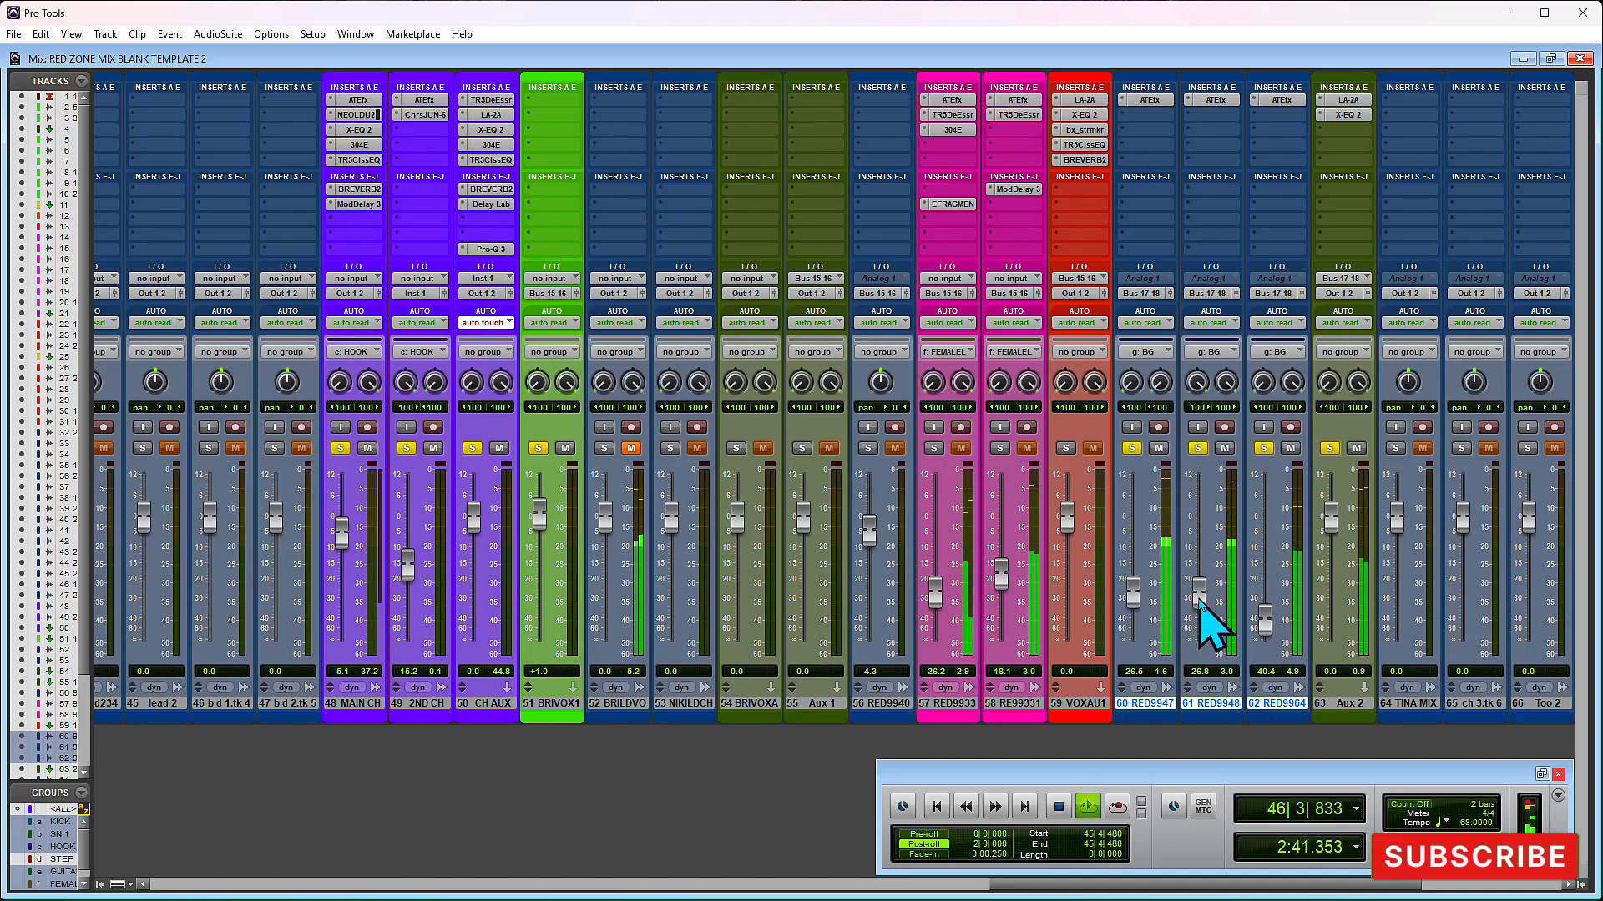
{"action": "key", "text": "space"}
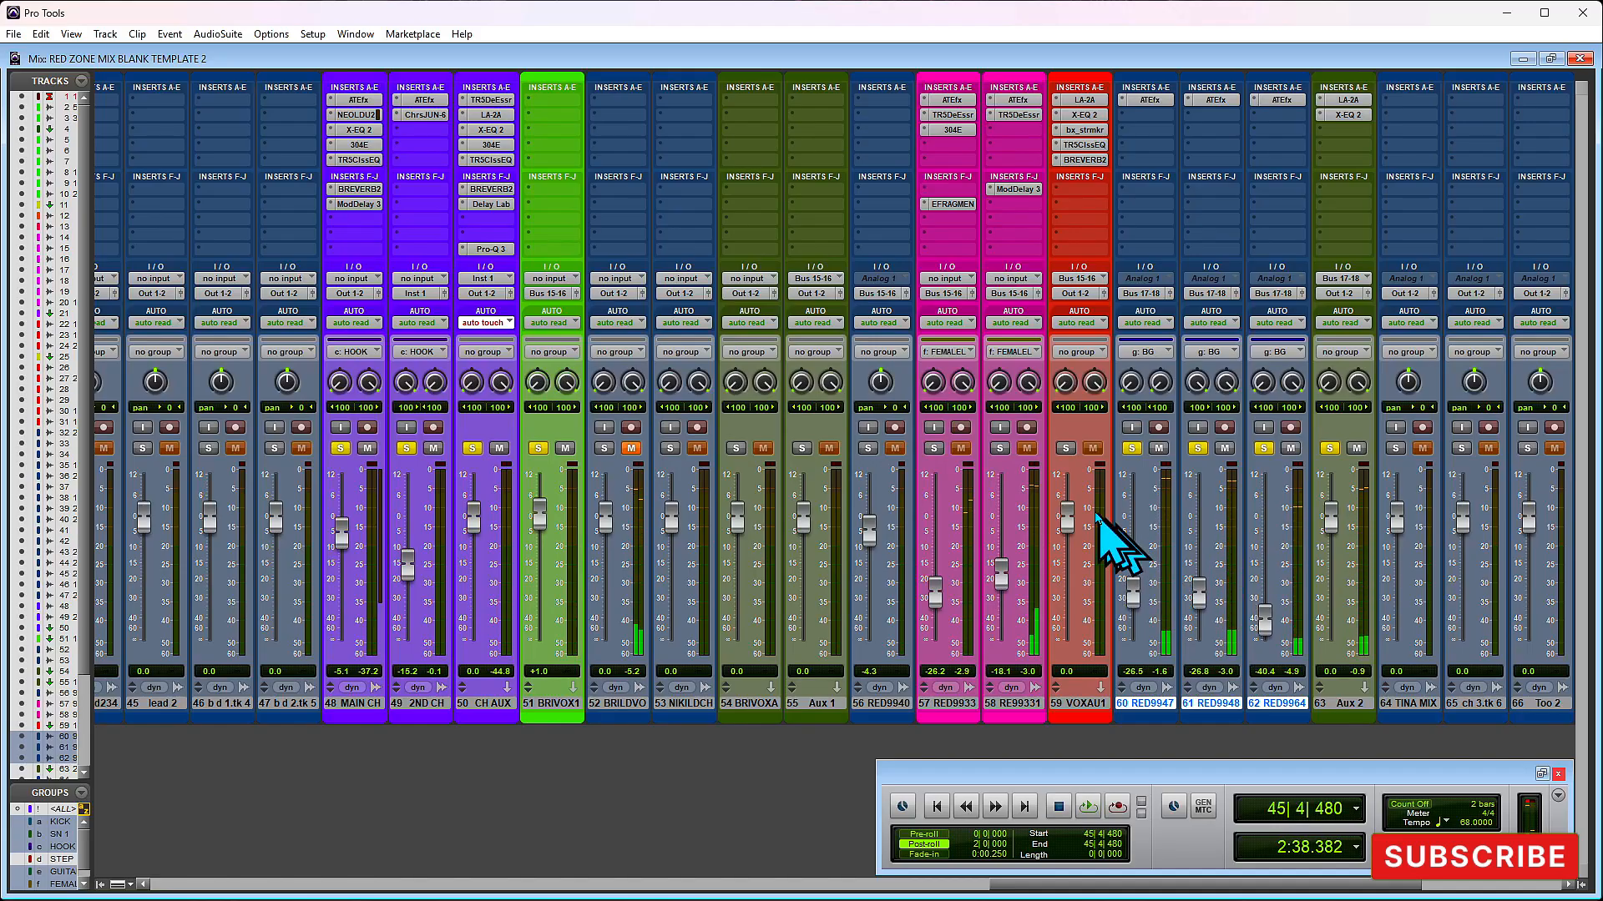
- Audition the section with tracks 58 and 59 soloed, raise the BG faders to put track 60 at -26.0 dB, and replay without those solos
{"action": "left_click", "coordinate": [1066, 448]}
{"action": "left_click", "coordinate": [999, 448]}
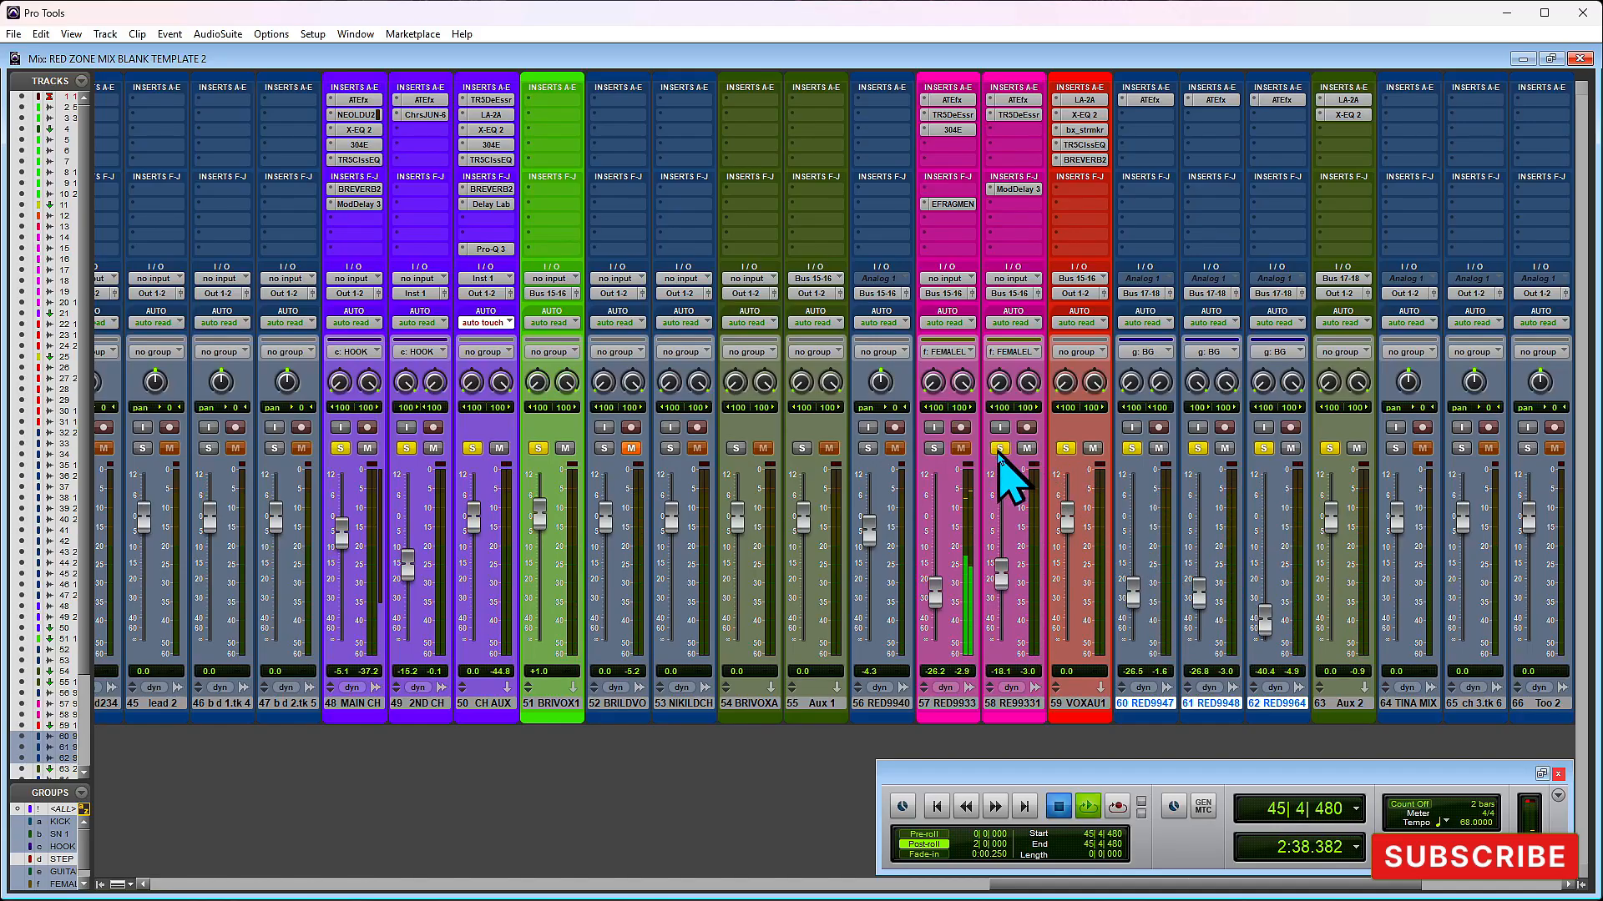
{"action": "key", "text": "space"}
{"action": "left_click_drag", "start_coordinate": [1134, 596], "coordinate": [1134, 598]}
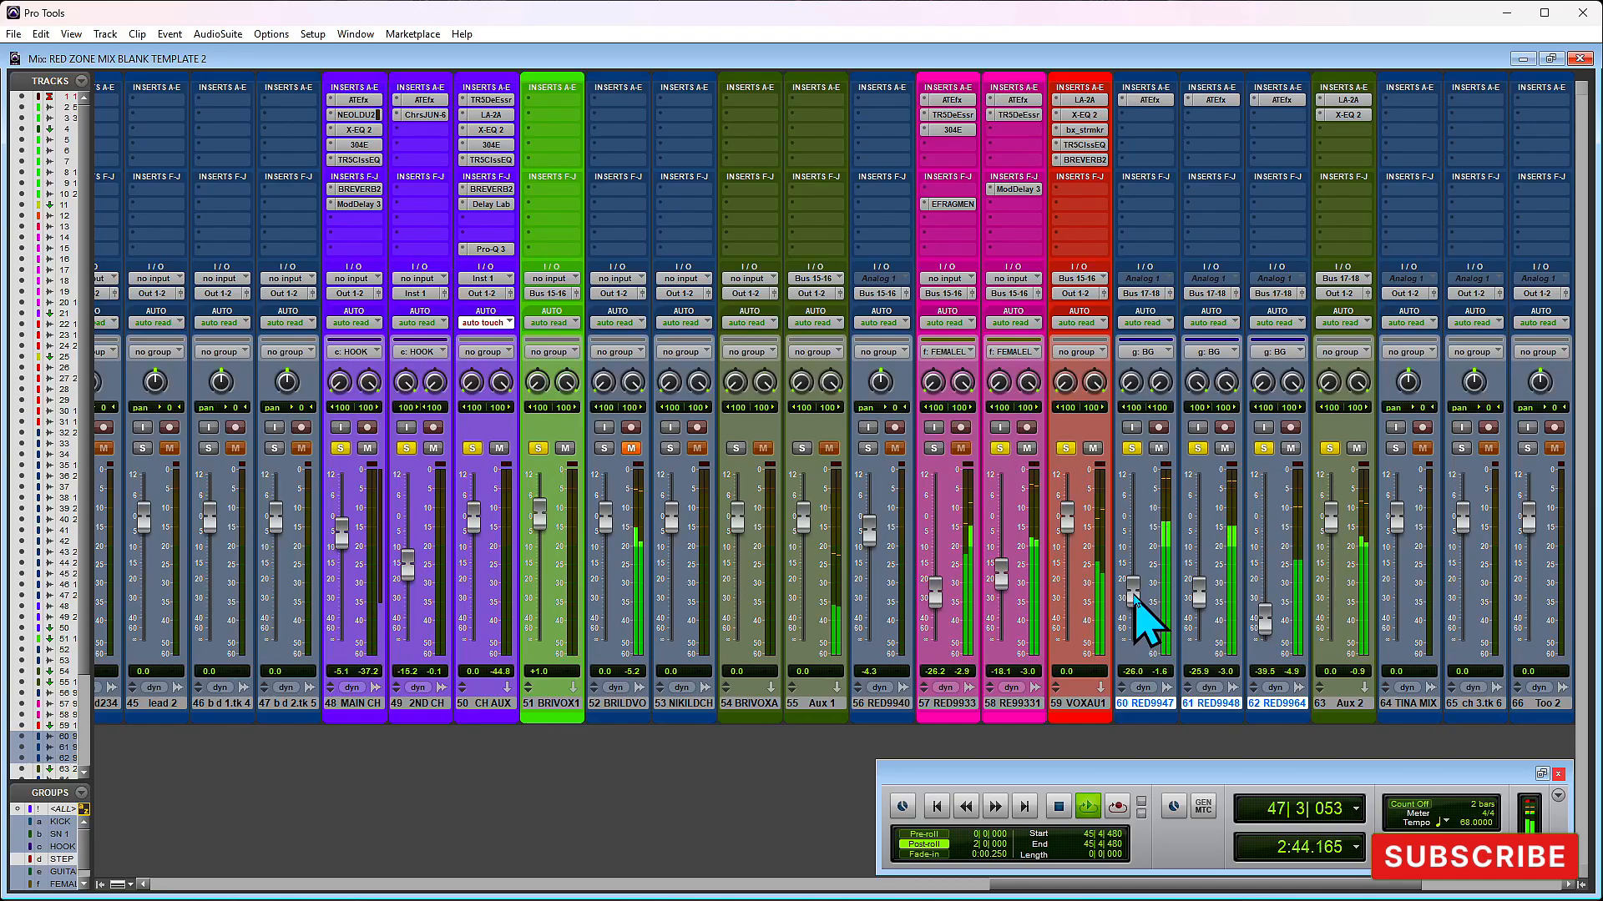
{"action": "key", "text": "space"}
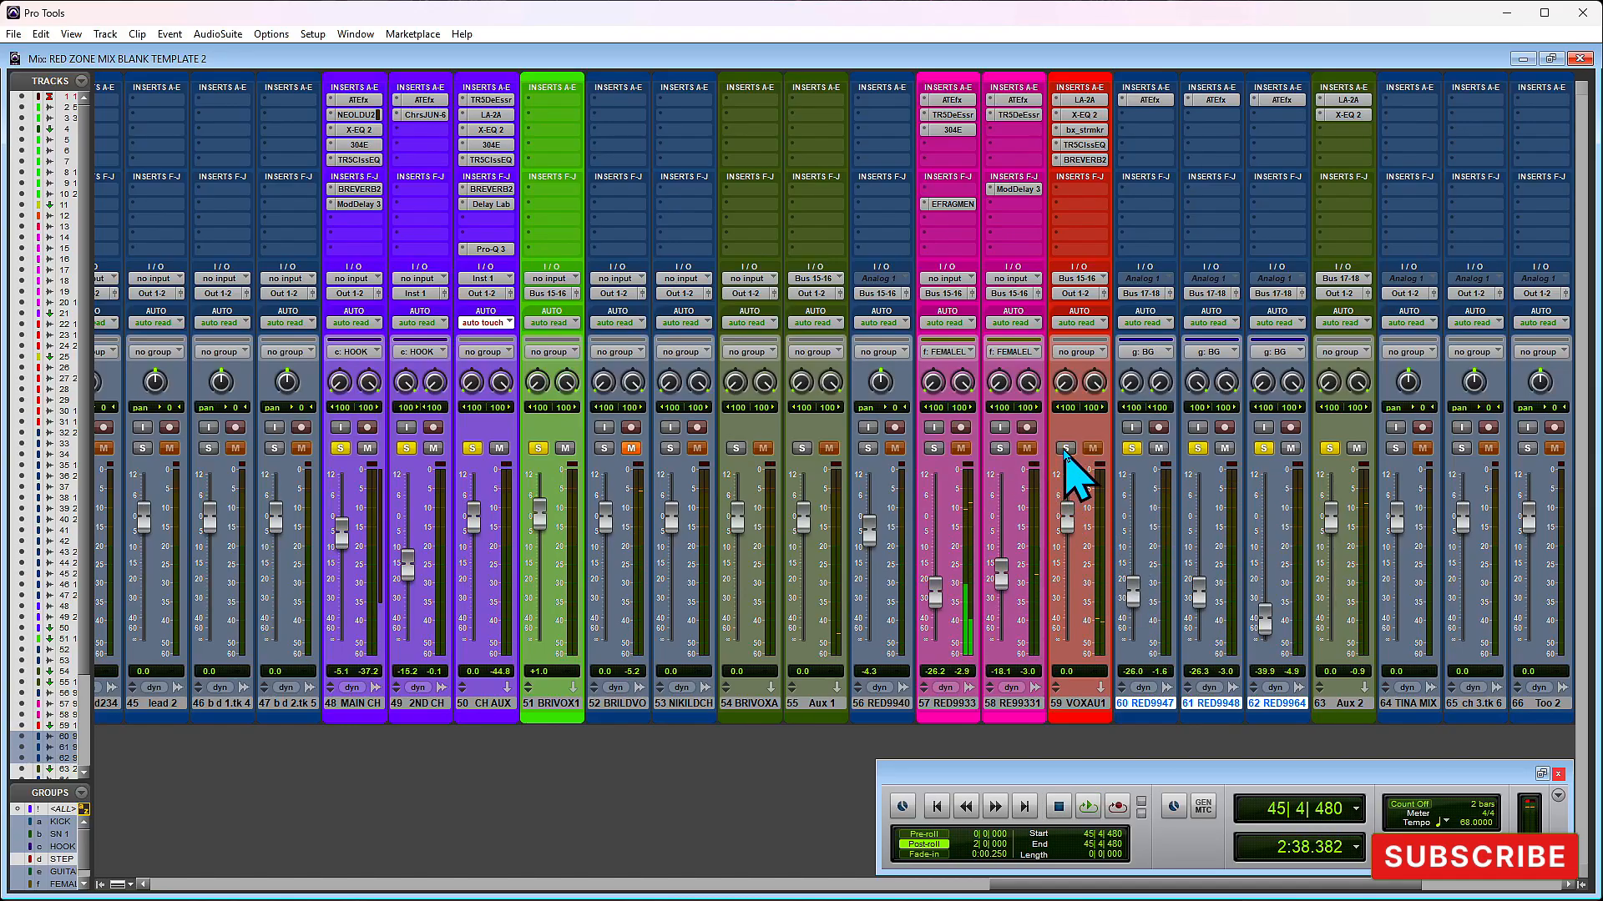
{"action": "key", "text": "space"}
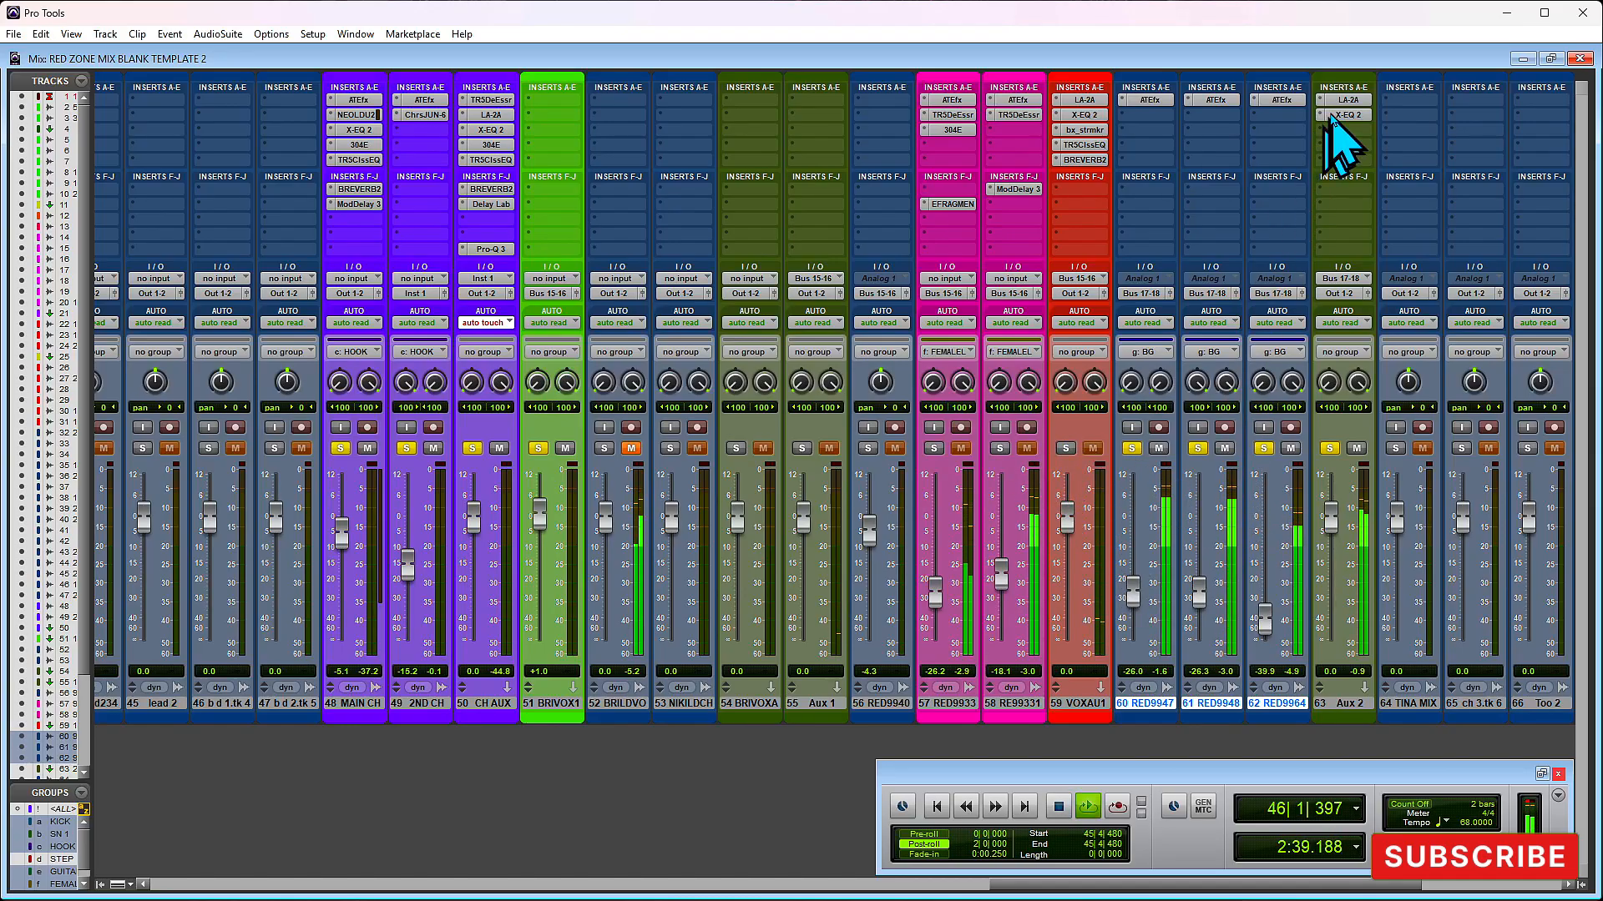
{"action": "key", "text": "space"}
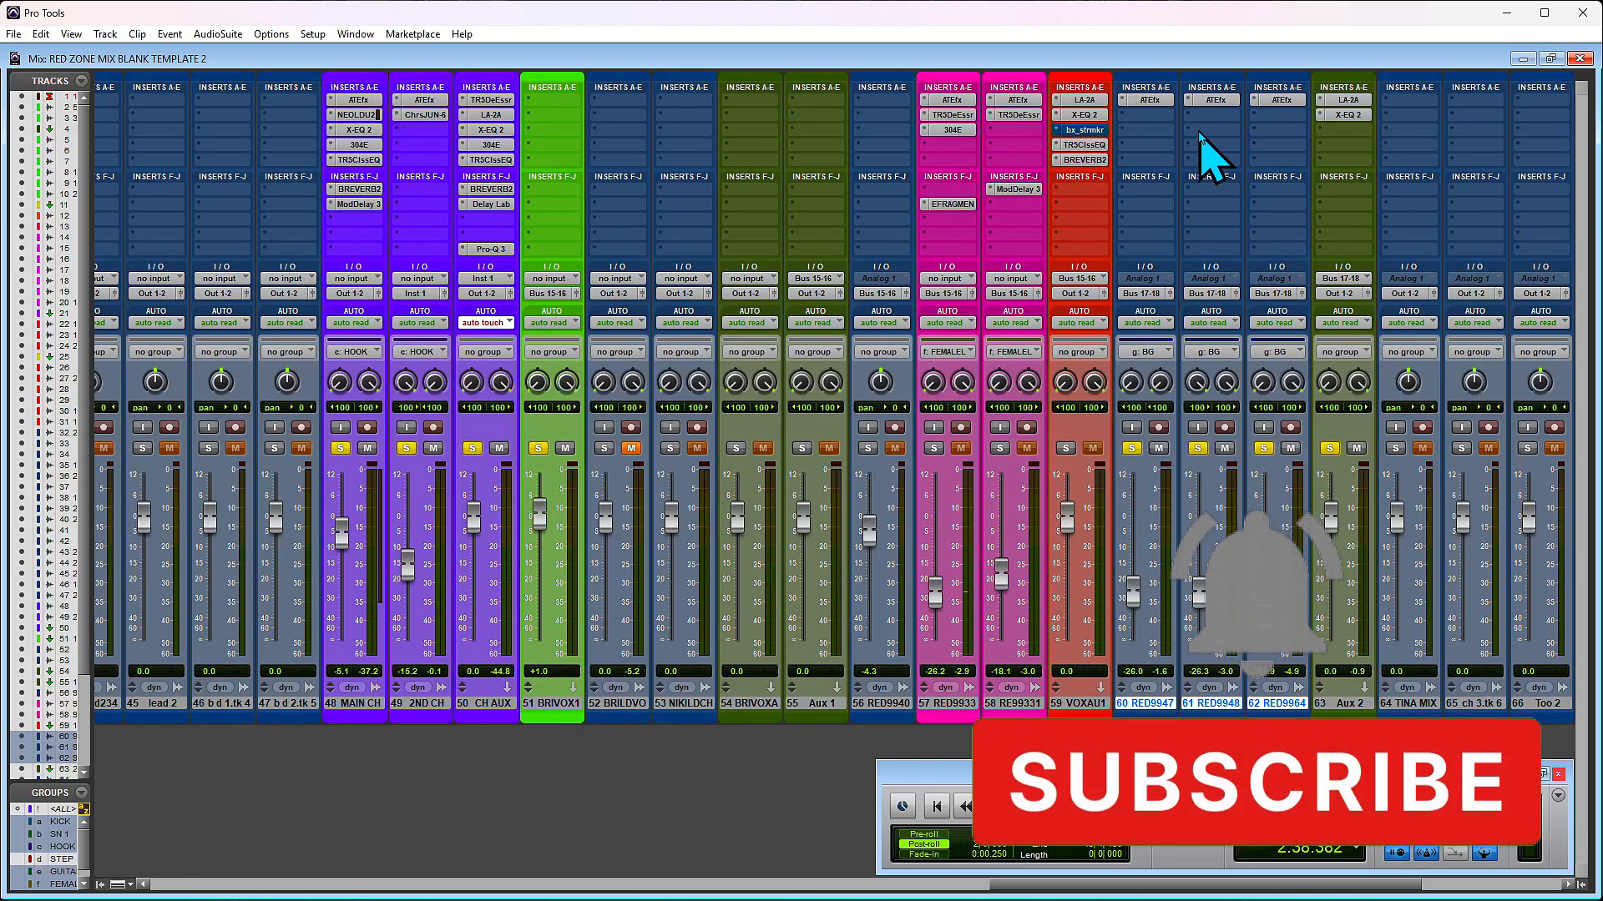
- Take bx_stereomaker on track 59 out of bypass and copy it to the third insert slot of Aux 2
{"action": "left_click", "coordinate": [1079, 131]}
{"action": "left_click", "coordinate": [1078, 132]}
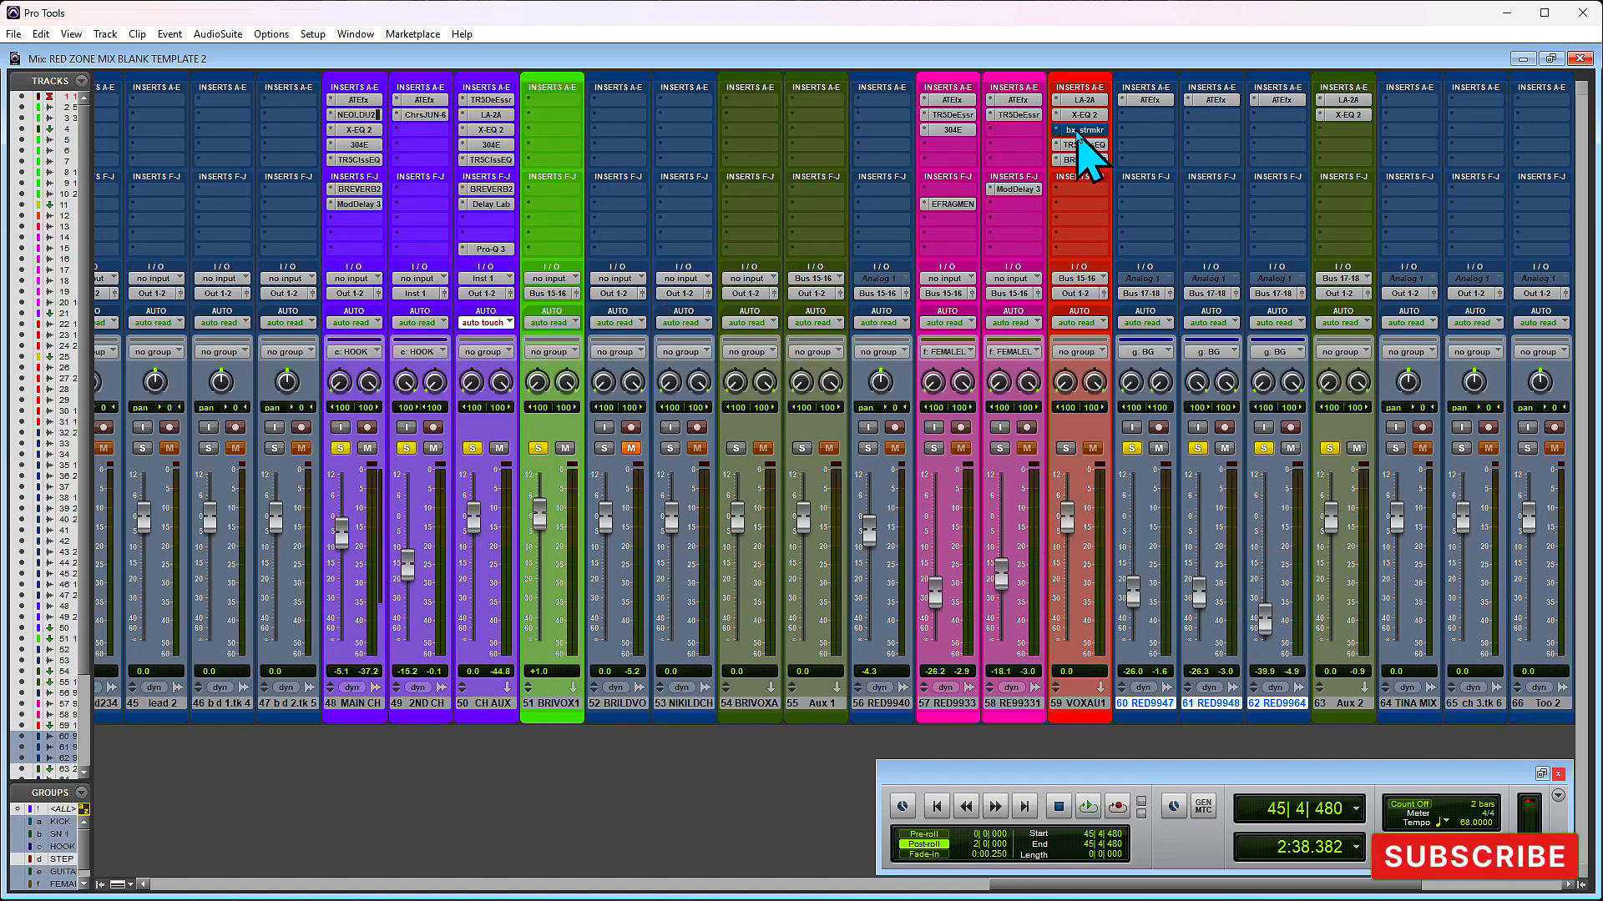
{"action": "left_click", "coordinate": [1079, 131]}
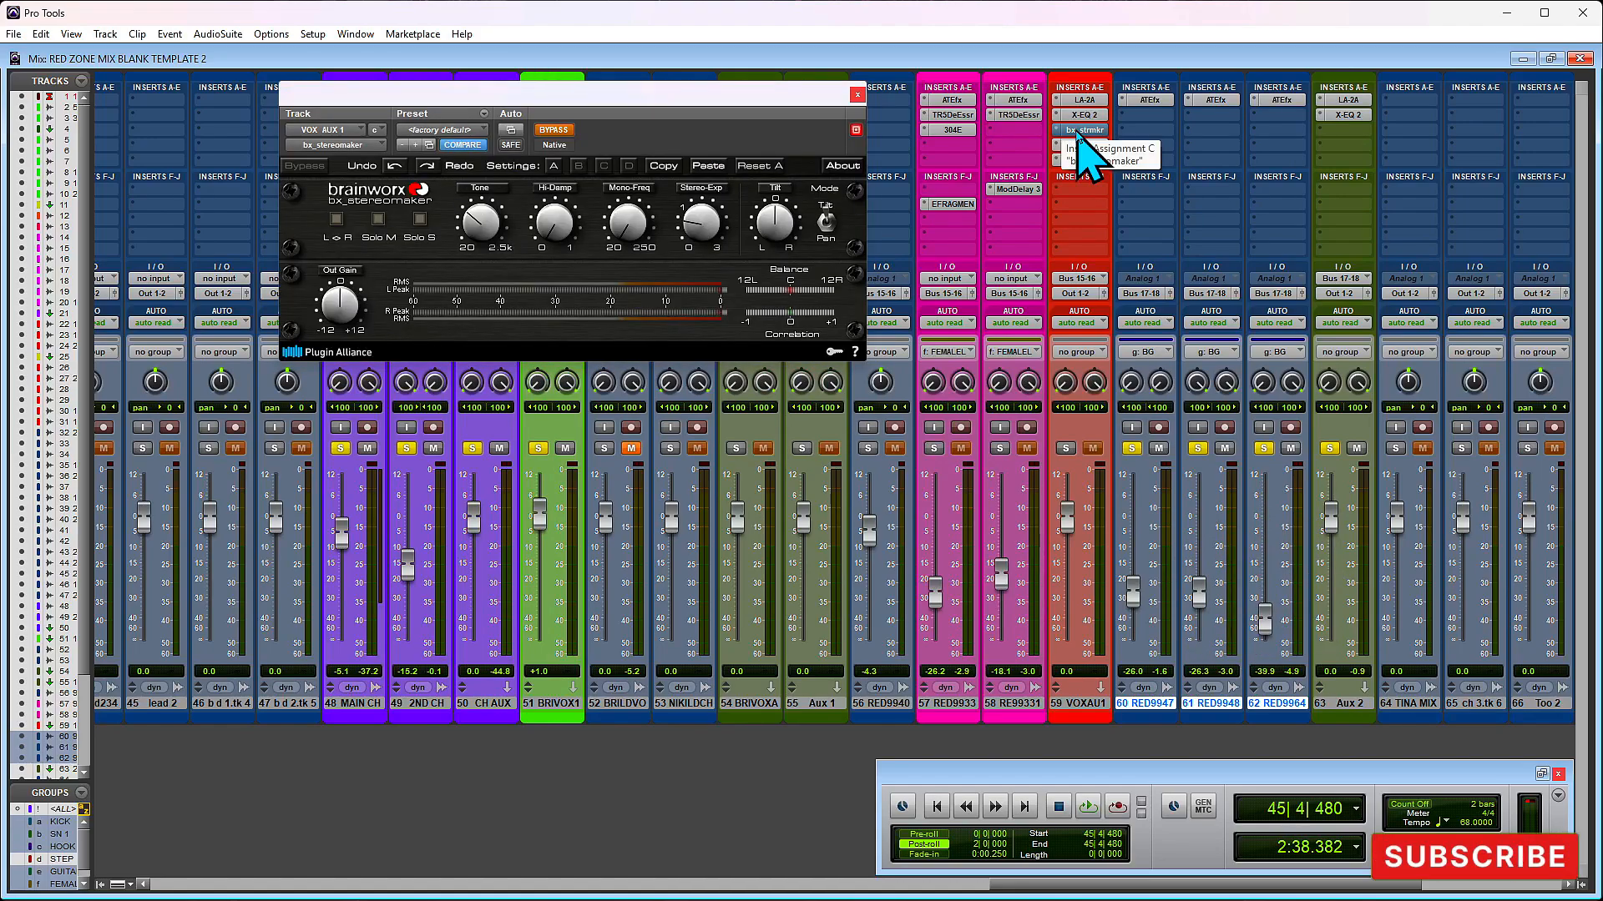
{"action": "left_click", "coordinate": [1079, 131], "text": "ctrl"}
{"action": "left_click_drag", "start_coordinate": [1078, 133], "coordinate": [1331, 134]}
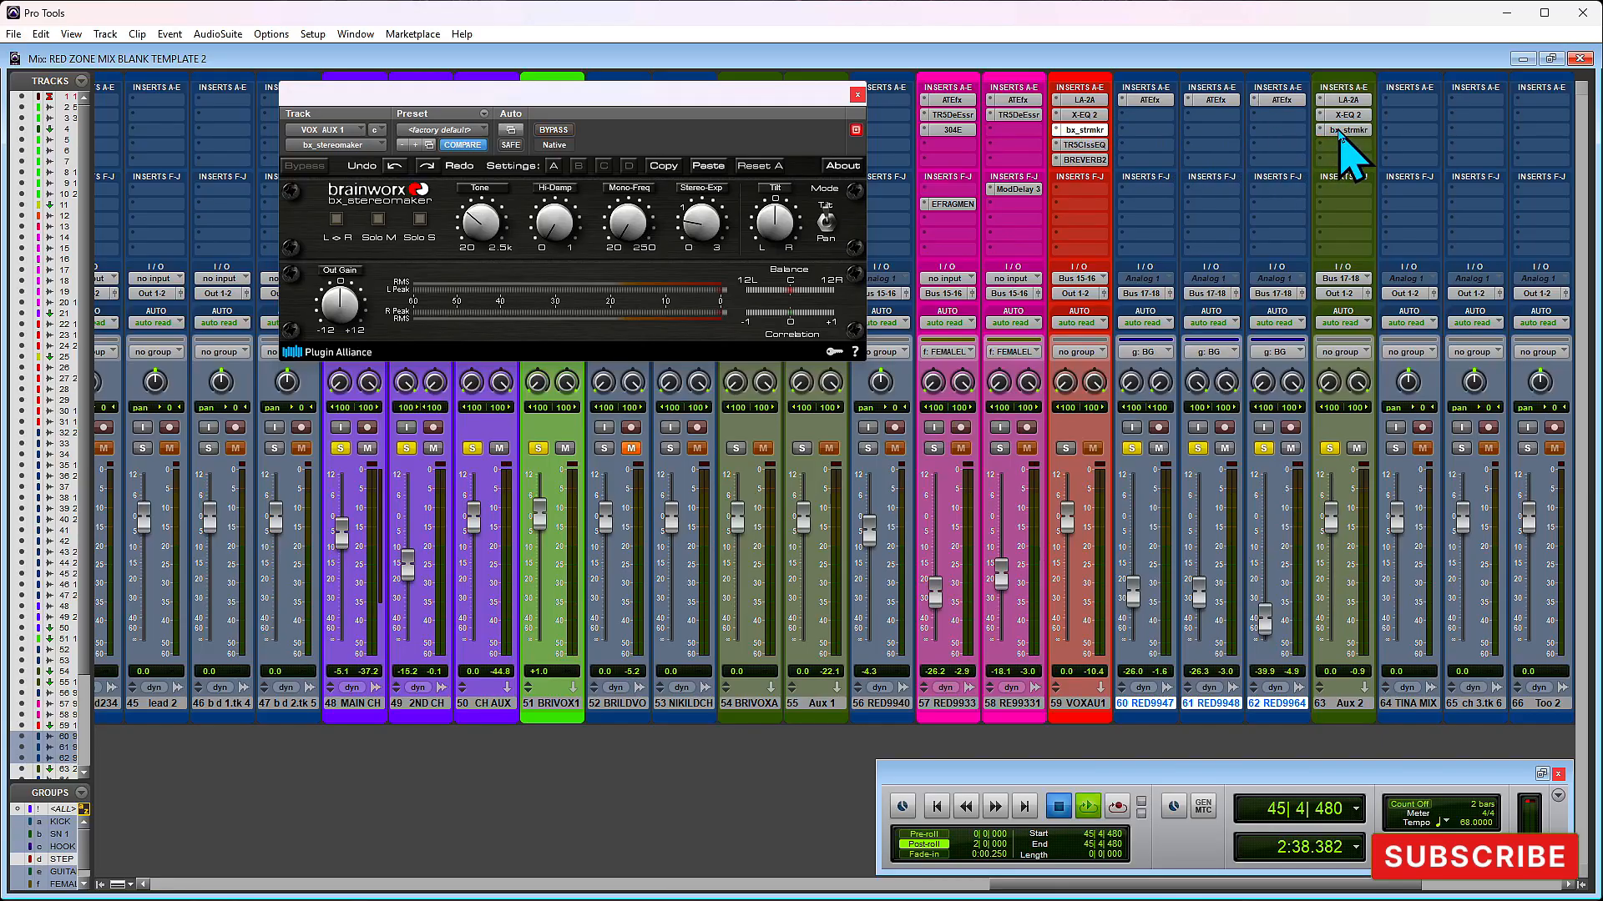
{"action": "left_click", "coordinate": [858, 94]}
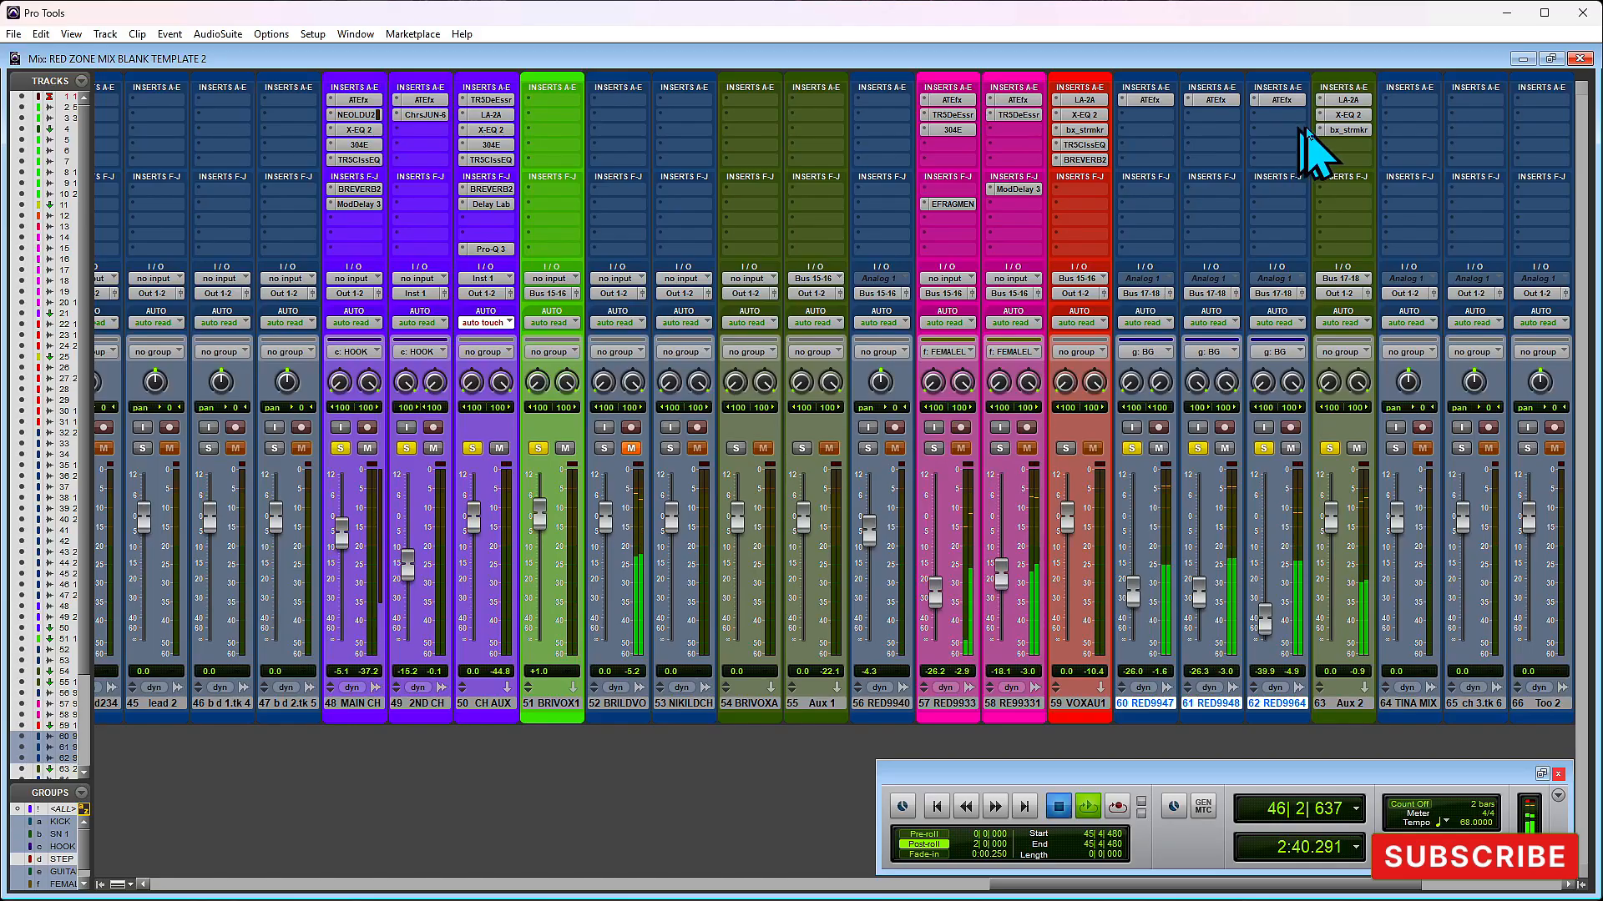
- Replace bx_stereomaker in Aux 2's third insert slot with the stereo Arturia Chorus JUN-6 plug-in
{"action": "left_click", "coordinate": [1330, 130]}
{"action": "left_click", "coordinate": [1336, 135]}
{"action": "left_click", "coordinate": [1346, 131]}
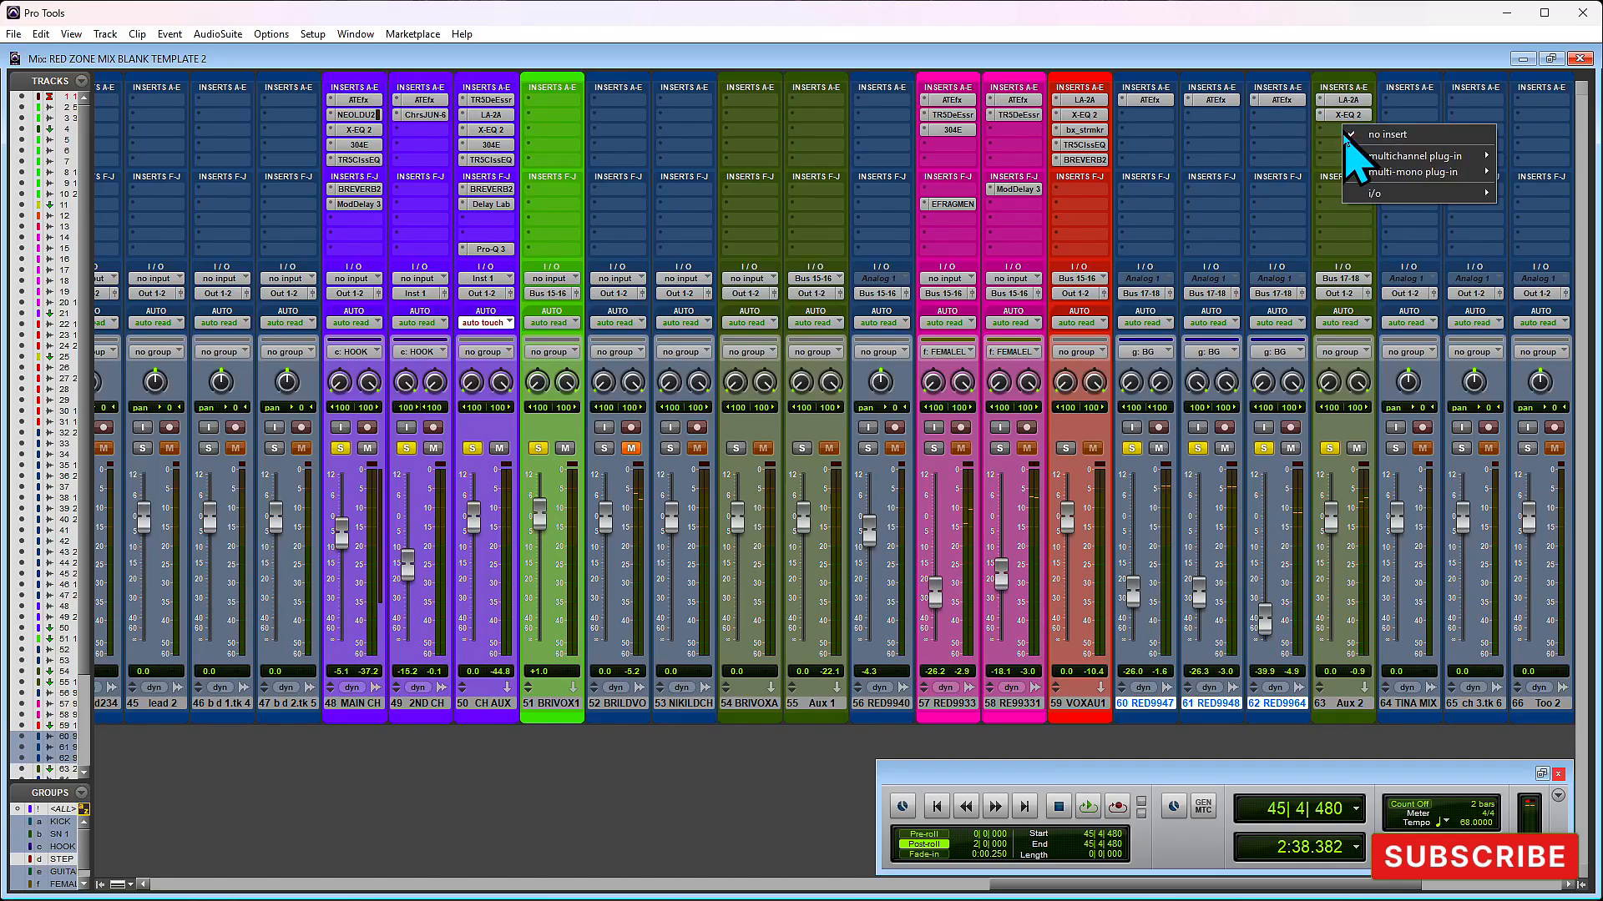
{"action": "mouse_move", "coordinate": [1389, 155]}
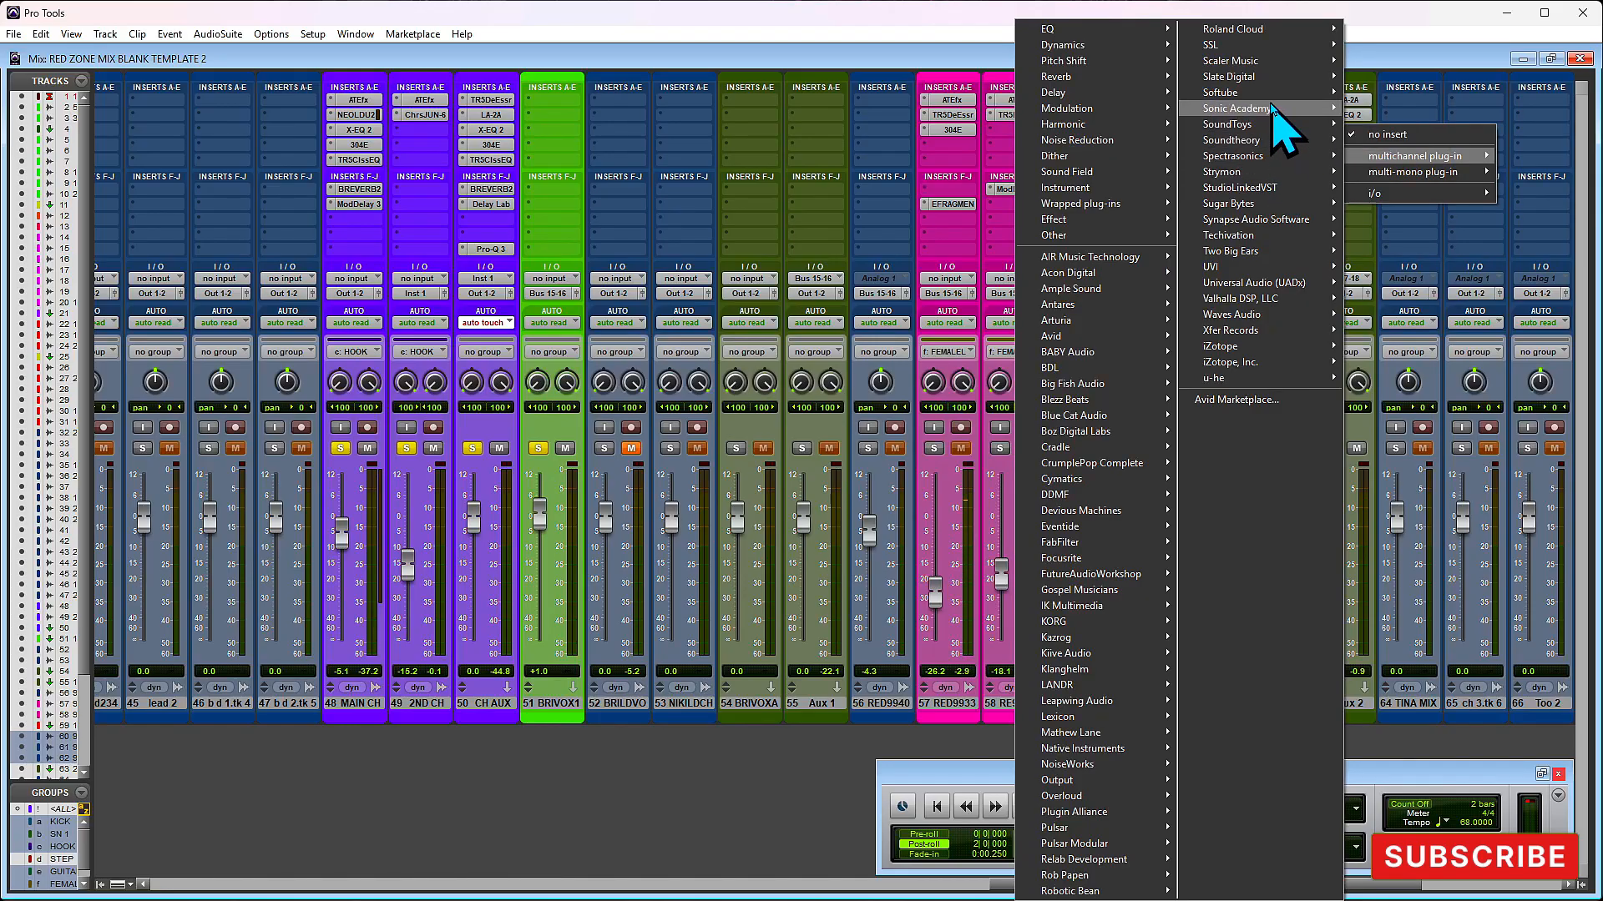
{"action": "mouse_move", "coordinate": [1262, 106]}
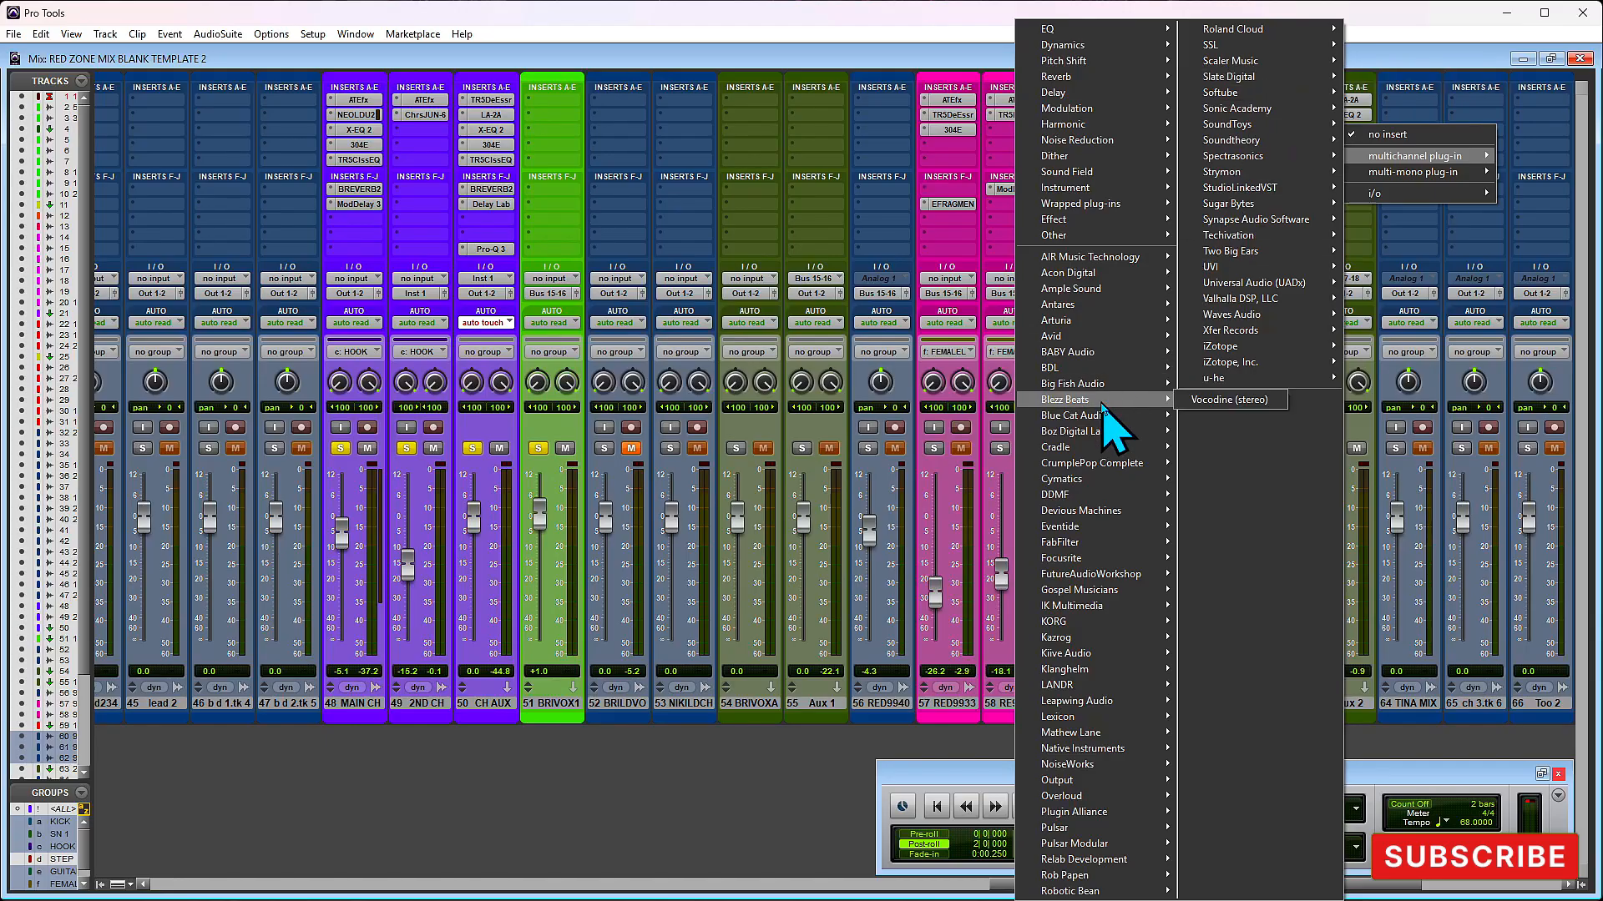
{"action": "mouse_move", "coordinate": [1083, 576]}
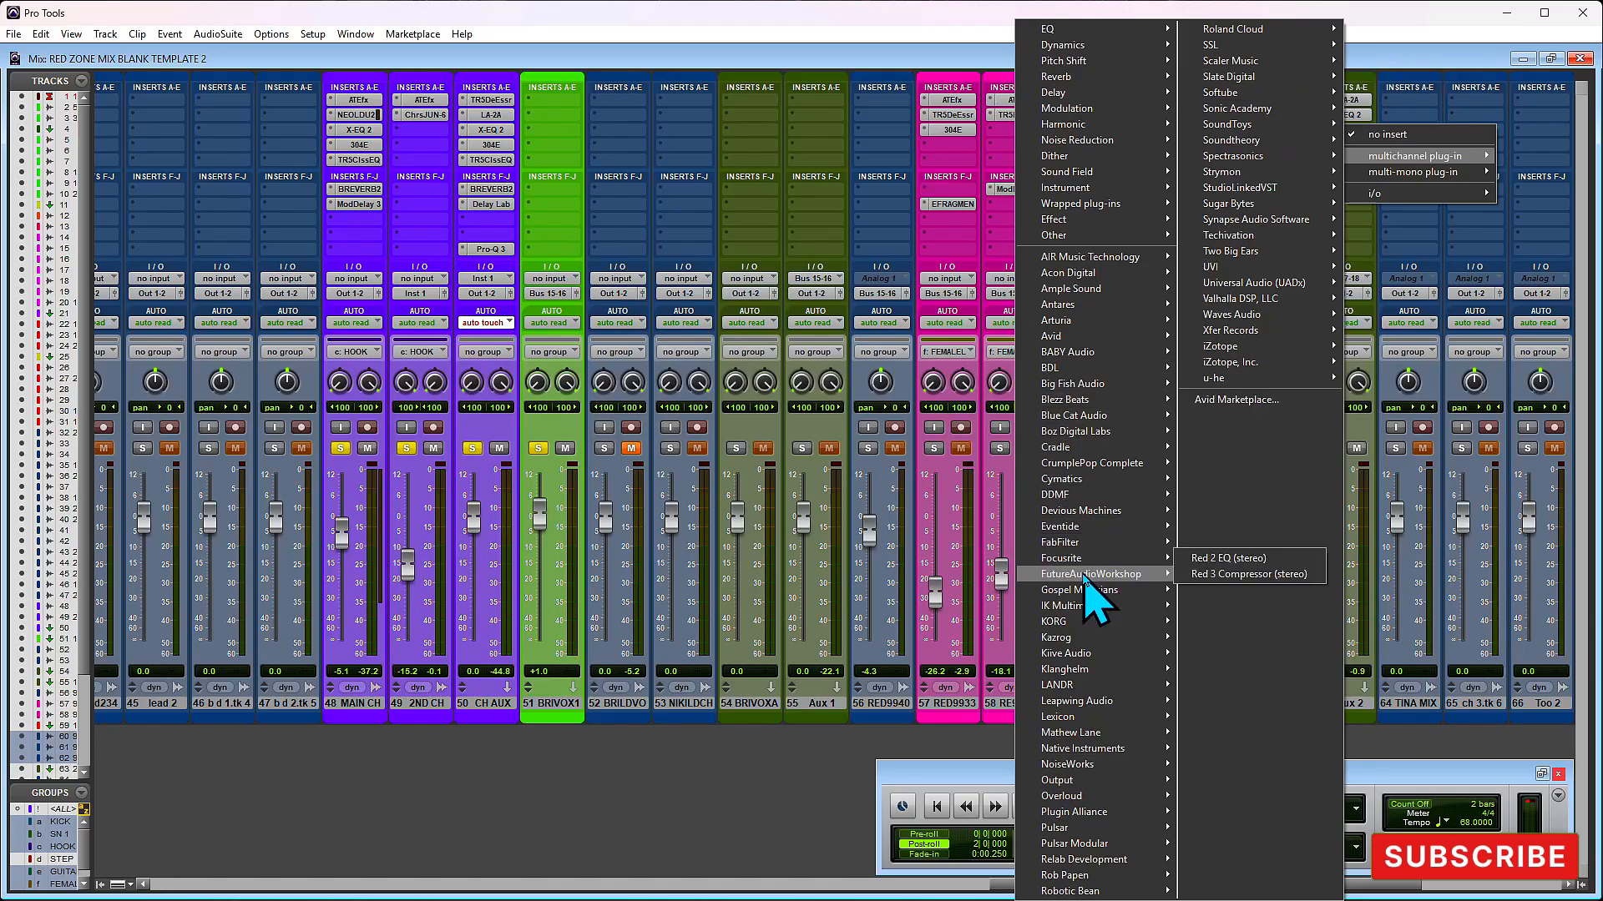
{"action": "mouse_move", "coordinate": [1125, 612]}
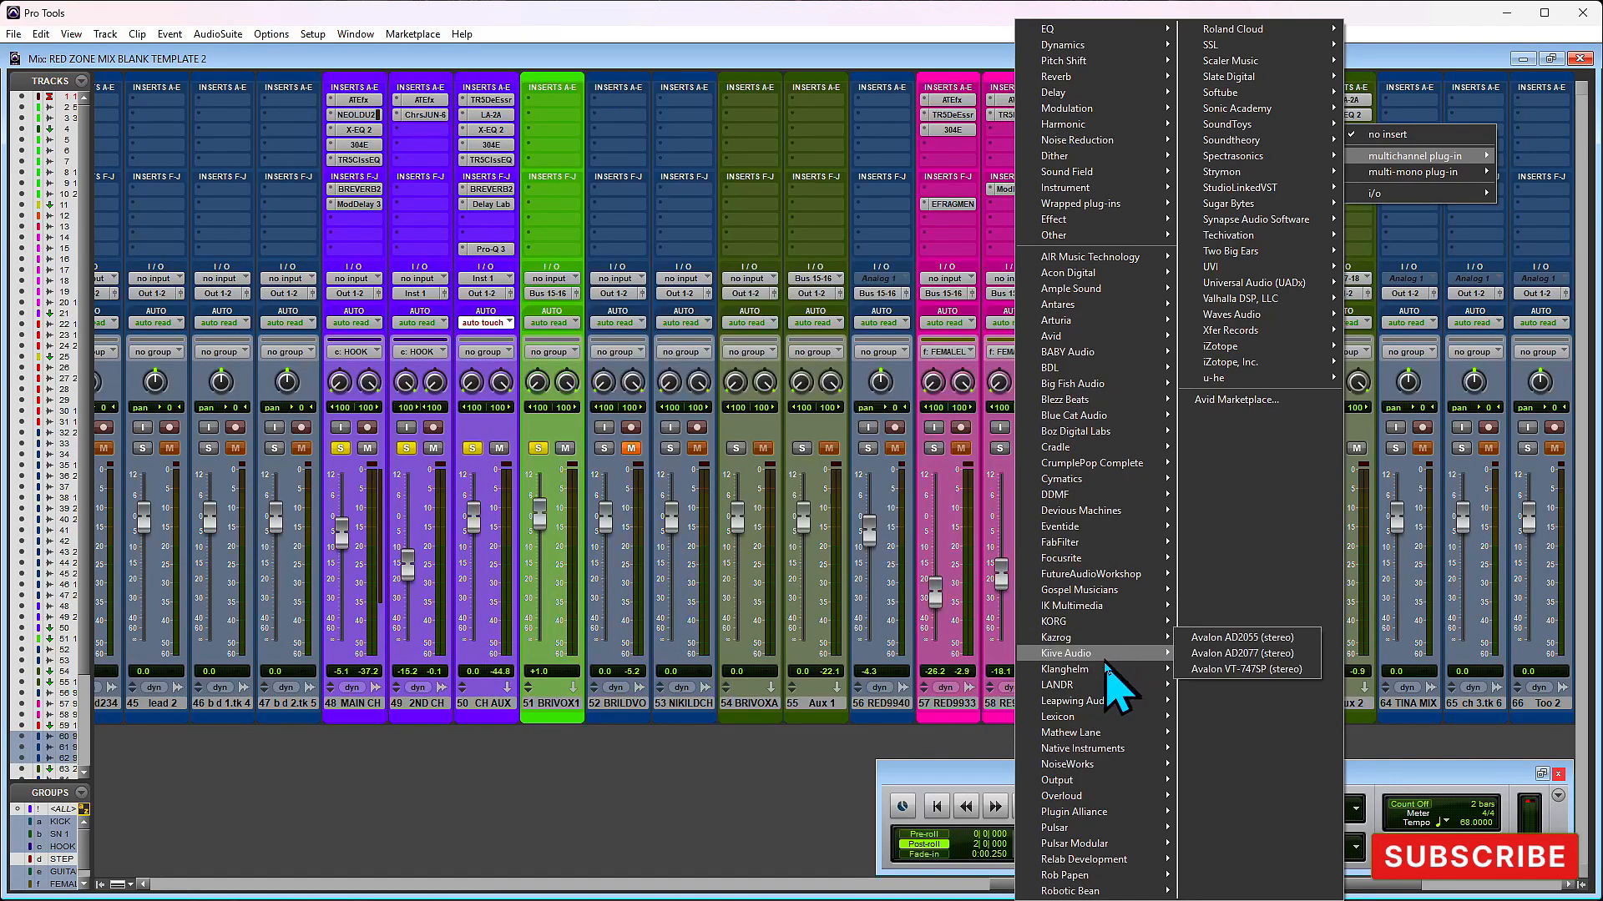
{"action": "mouse_move", "coordinate": [1107, 719]}
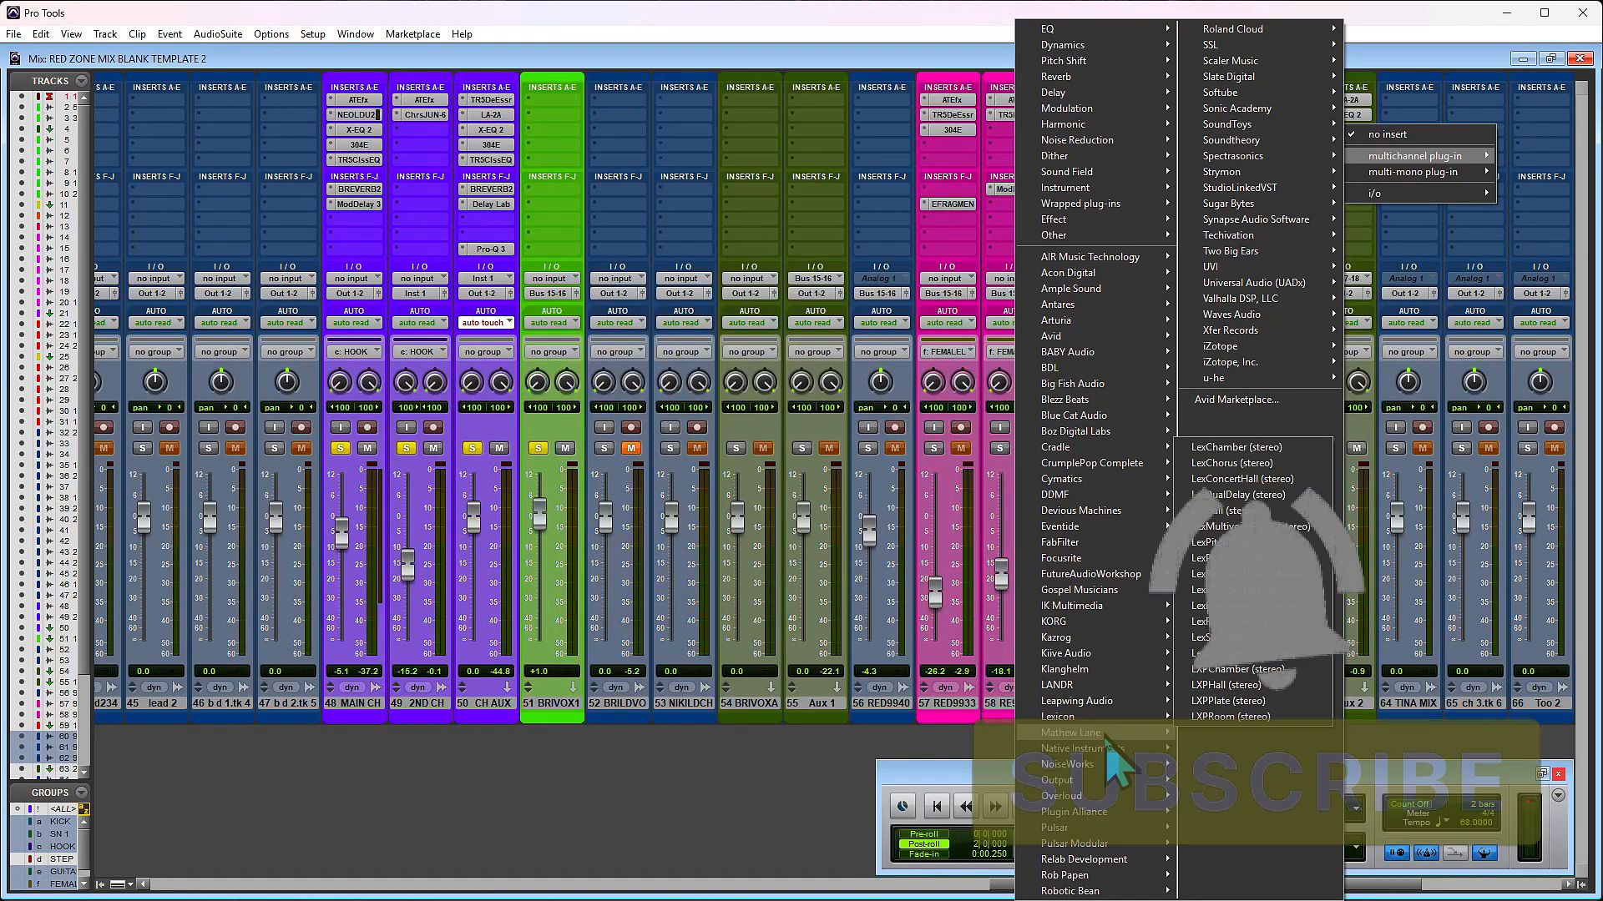
{"action": "mouse_move", "coordinate": [1102, 845]}
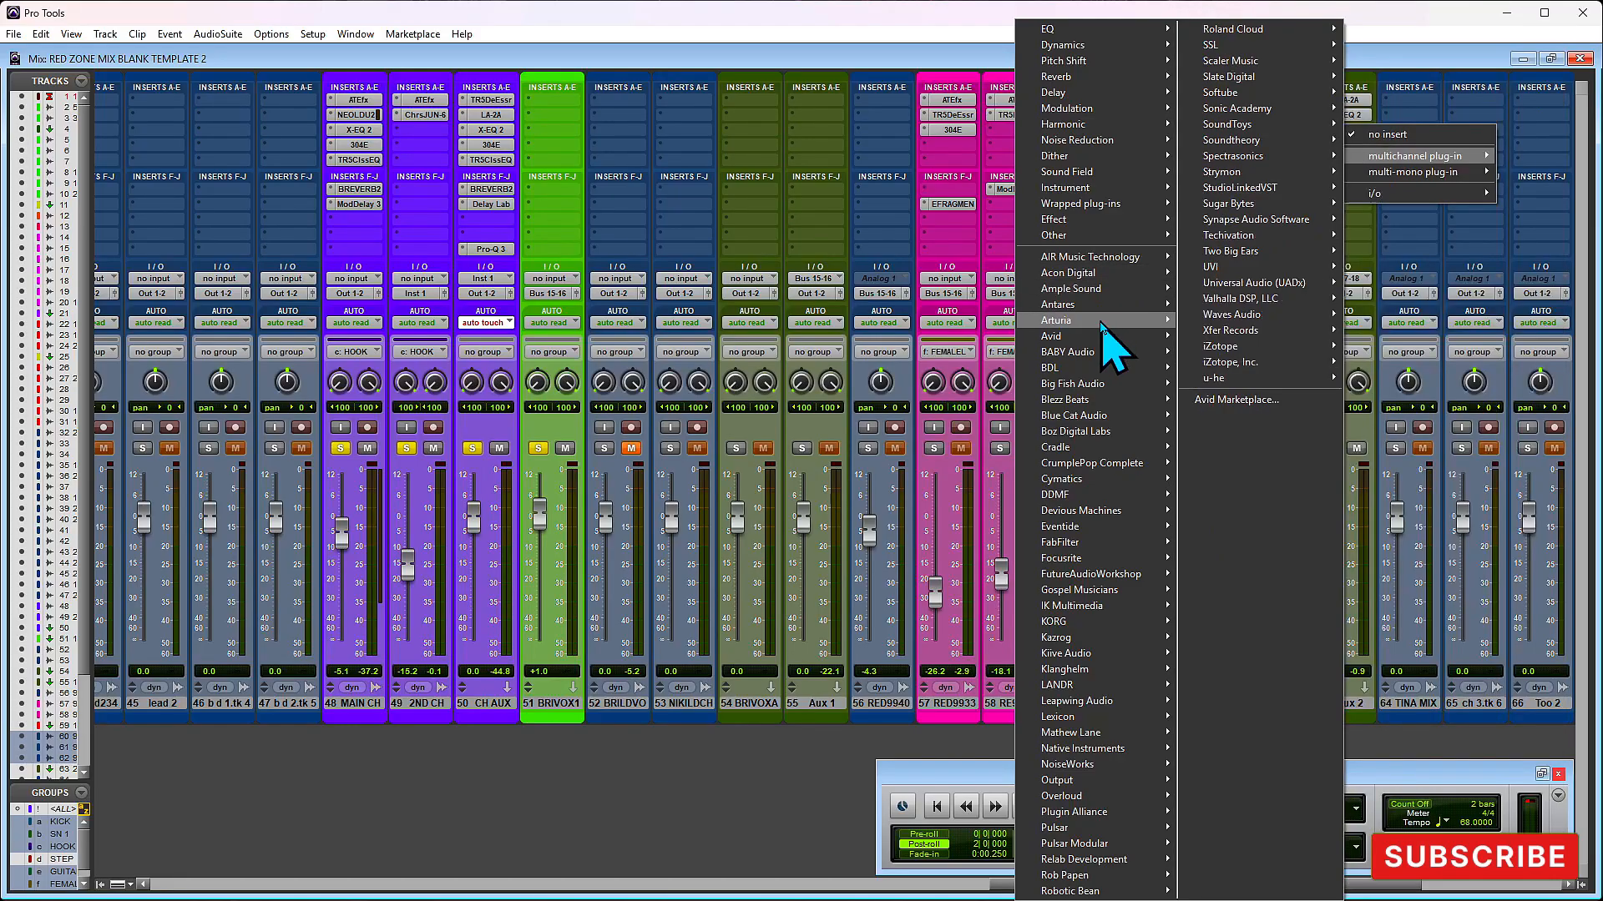
{"action": "mouse_move", "coordinate": [1103, 324]}
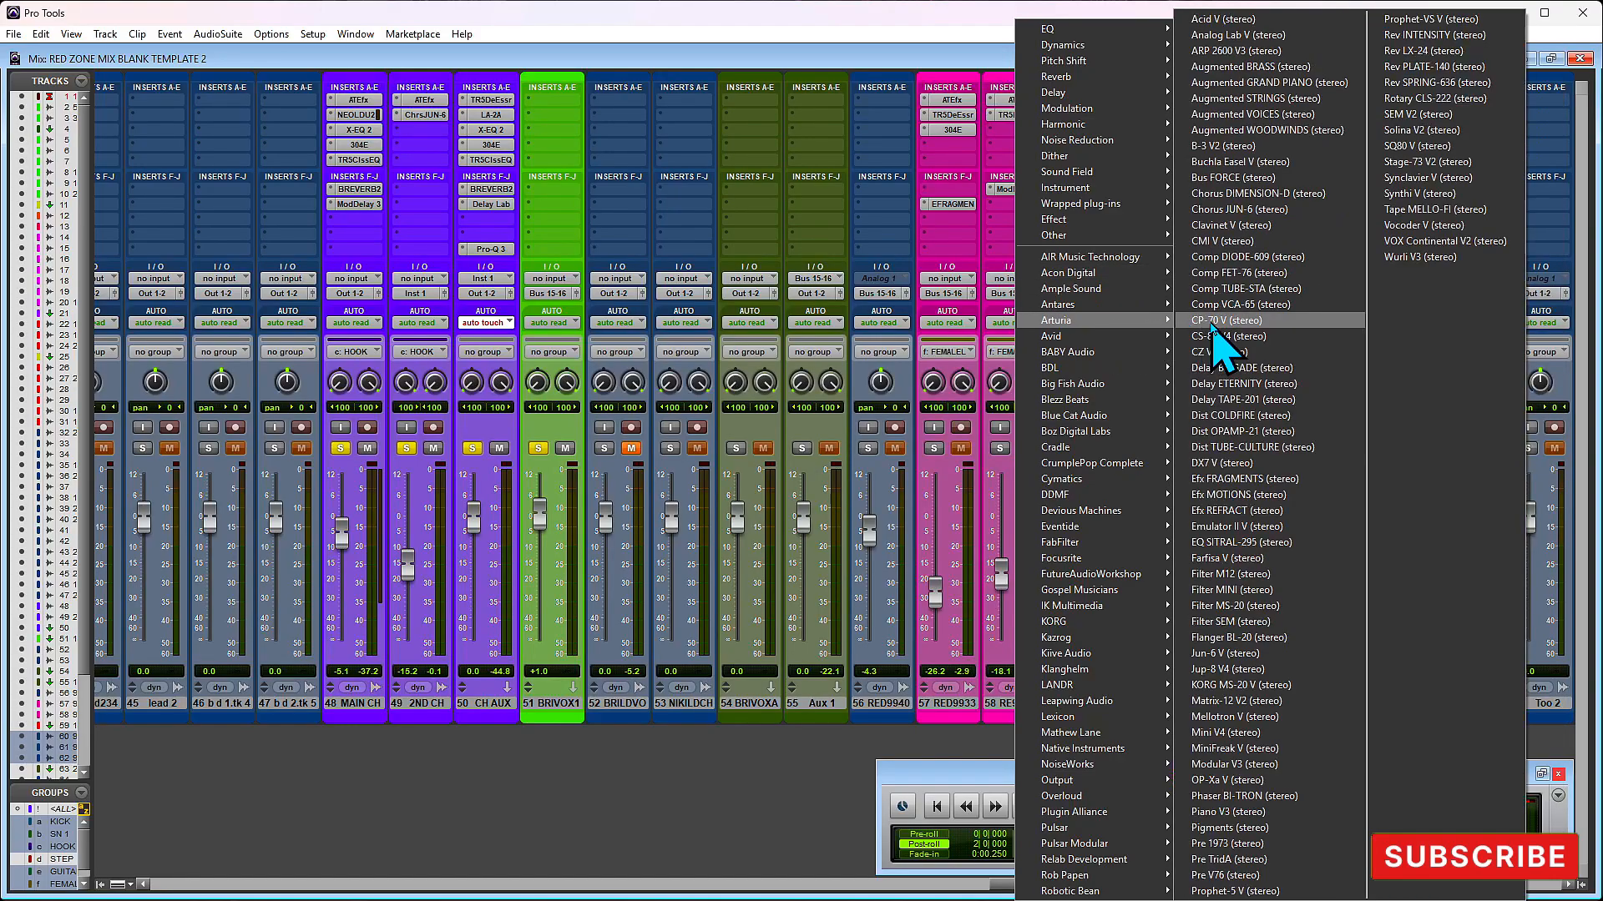
{"action": "left_click", "coordinate": [1281, 196]}
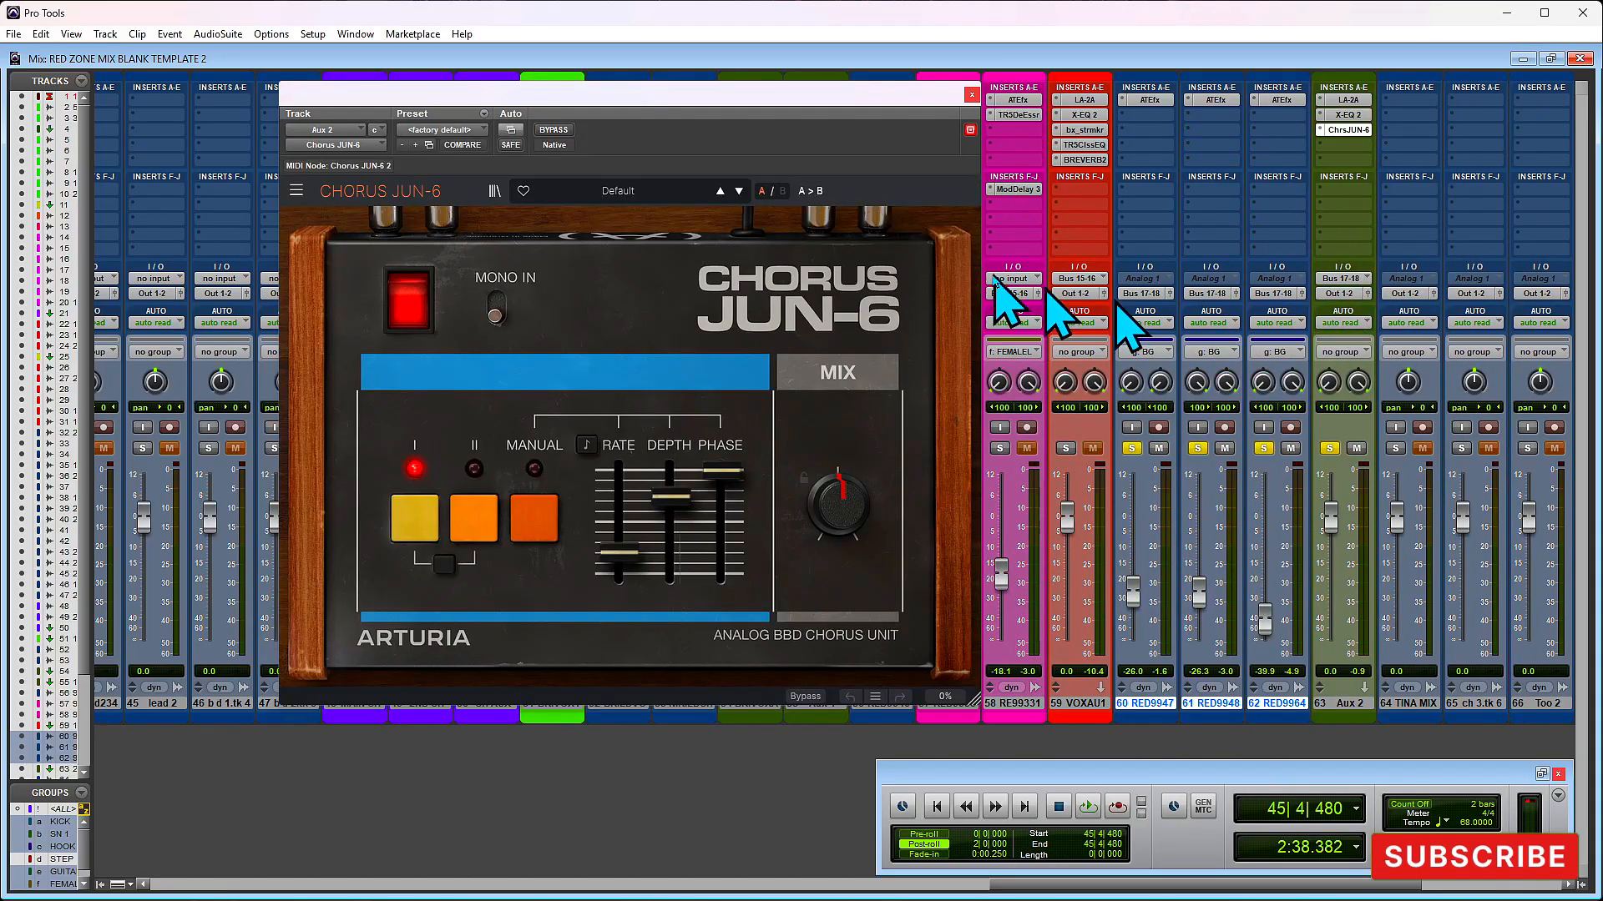
- Audition the vocals through Chorus JUN-6, load its Deep Chorus modulation preset, and close the plug-in window
{"action": "key", "text": "space"}
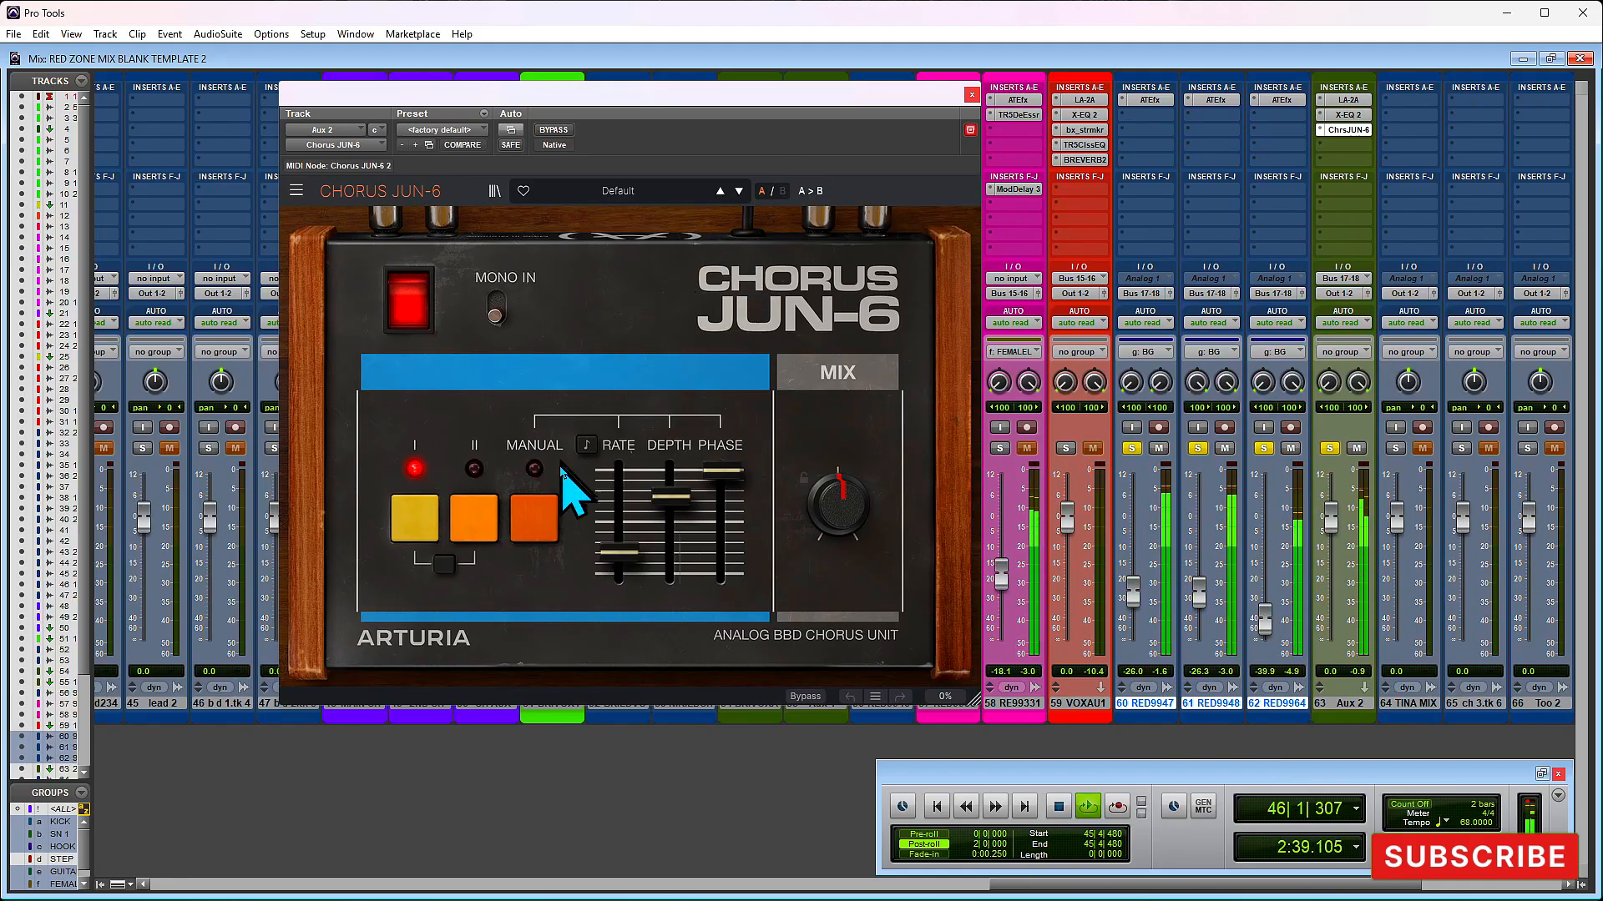
{"action": "key", "text": "space"}
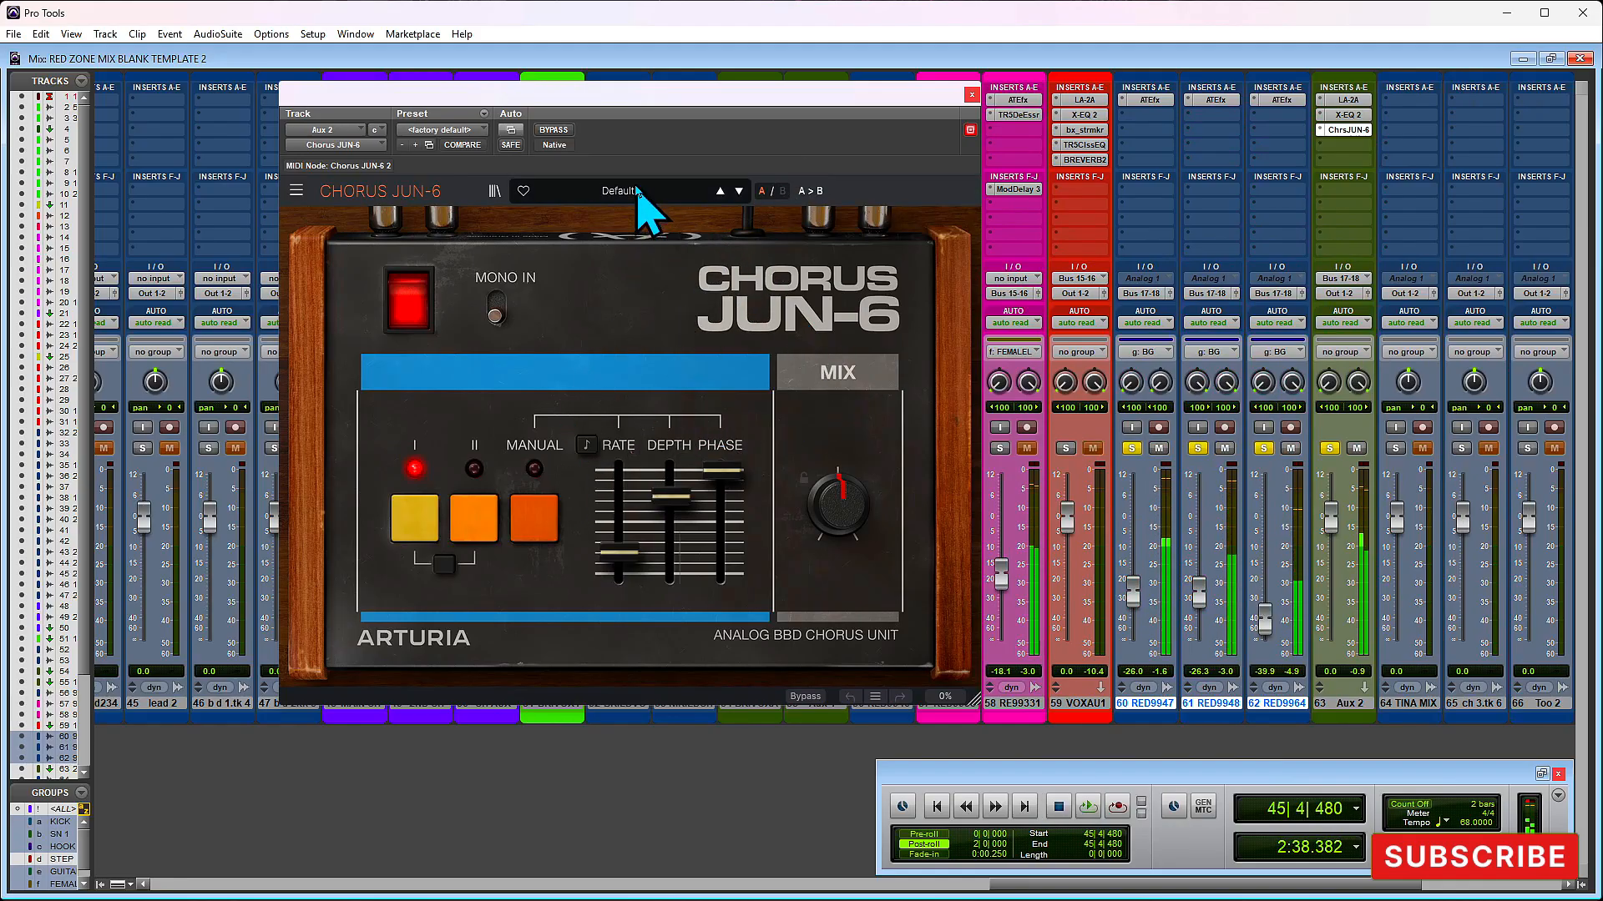
{"action": "left_click", "coordinate": [628, 190]}
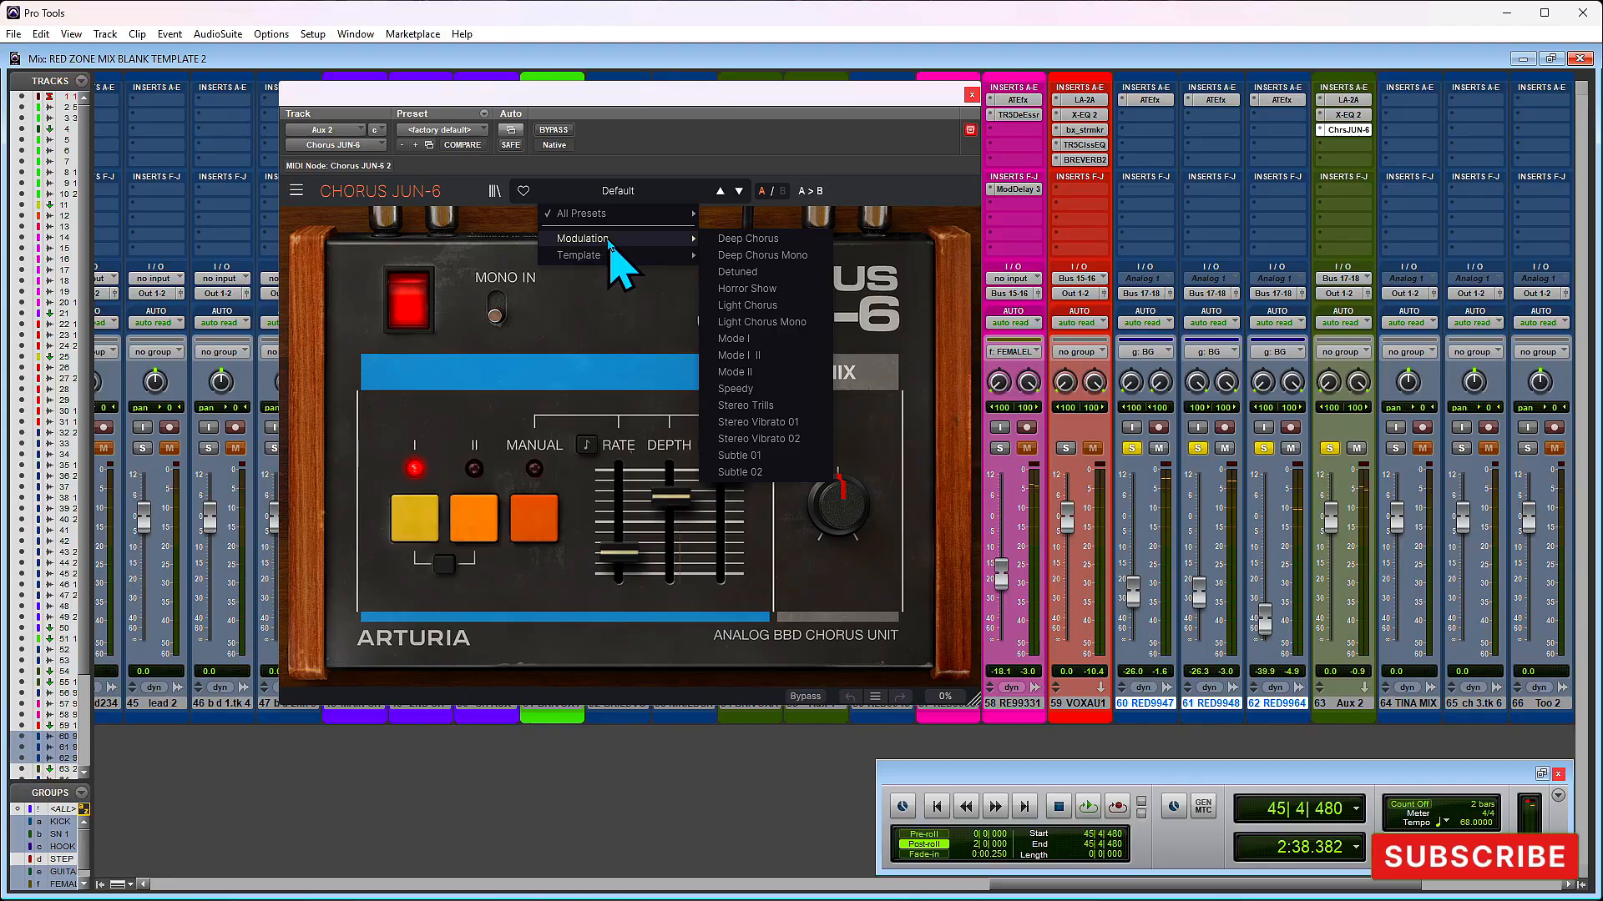
{"action": "mouse_move", "coordinate": [619, 256]}
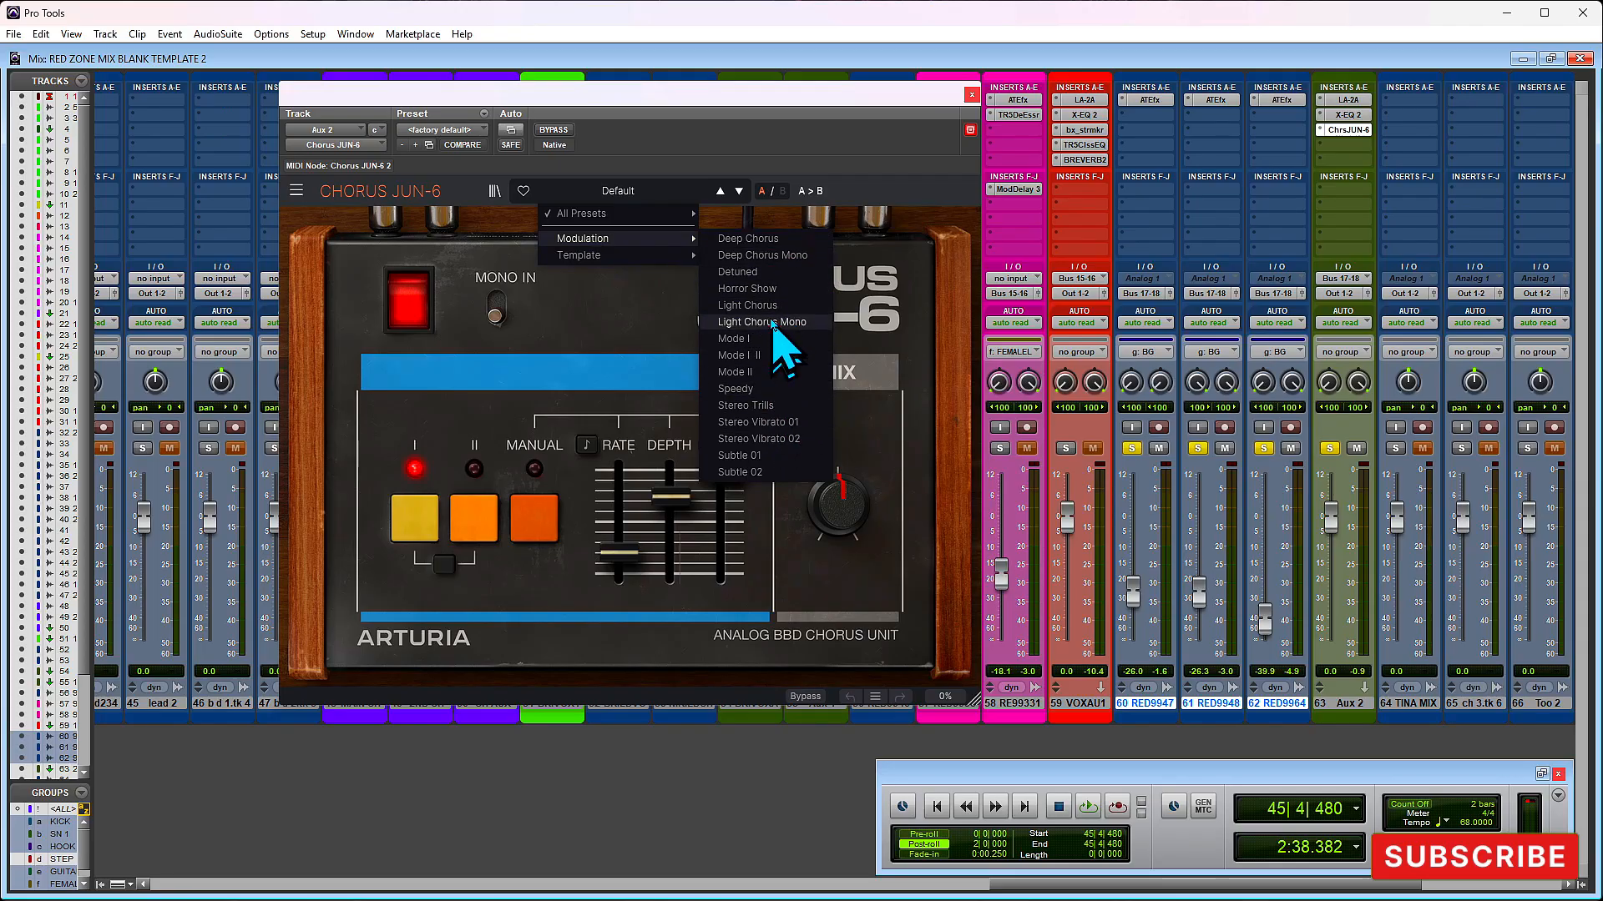
{"action": "left_click", "coordinate": [779, 240]}
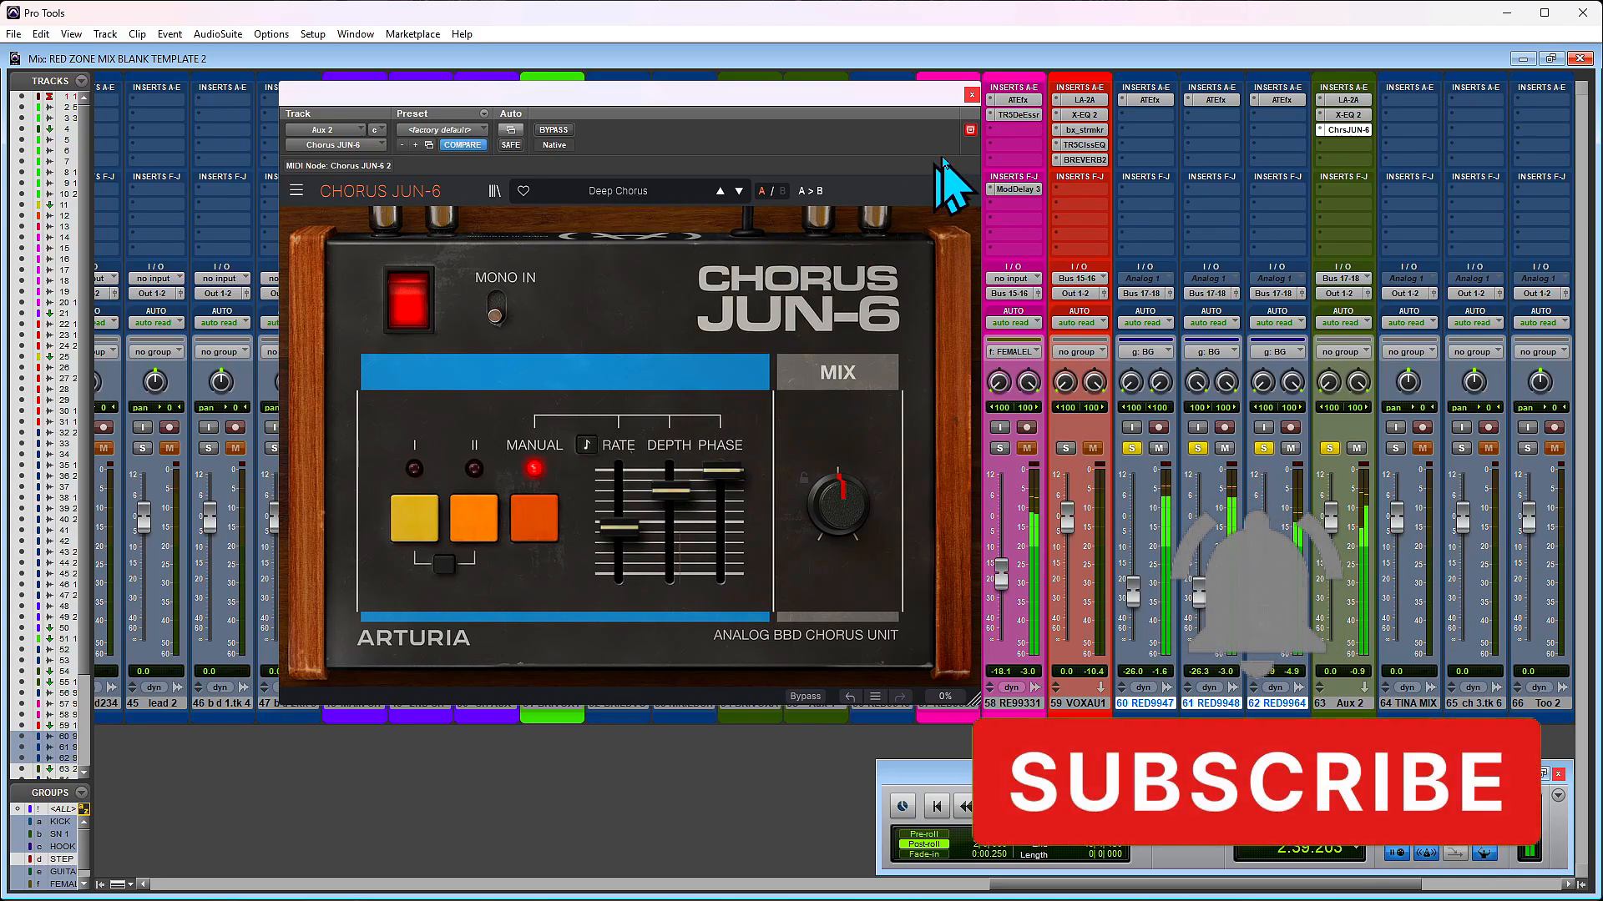
{"action": "left_click", "coordinate": [972, 94]}
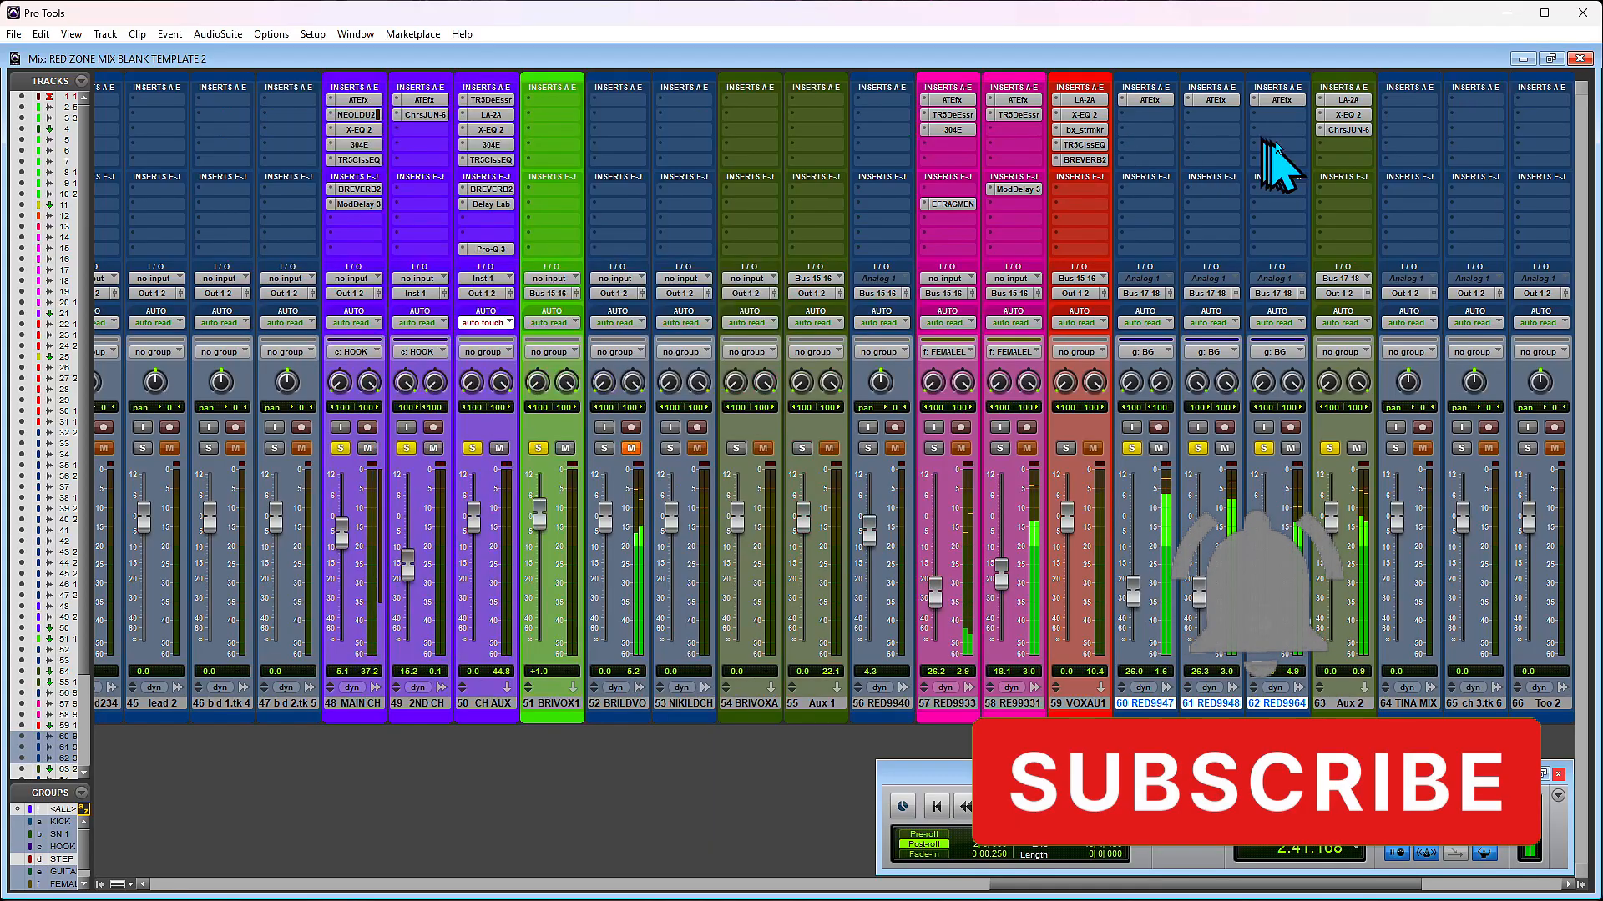
- Add TR5 Classic EQ with the Sparkle preset to Aux 2's fourth insert slot and set its Hi gain to 7.4 dB during playback
{"action": "left_click", "coordinate": [1338, 144]}
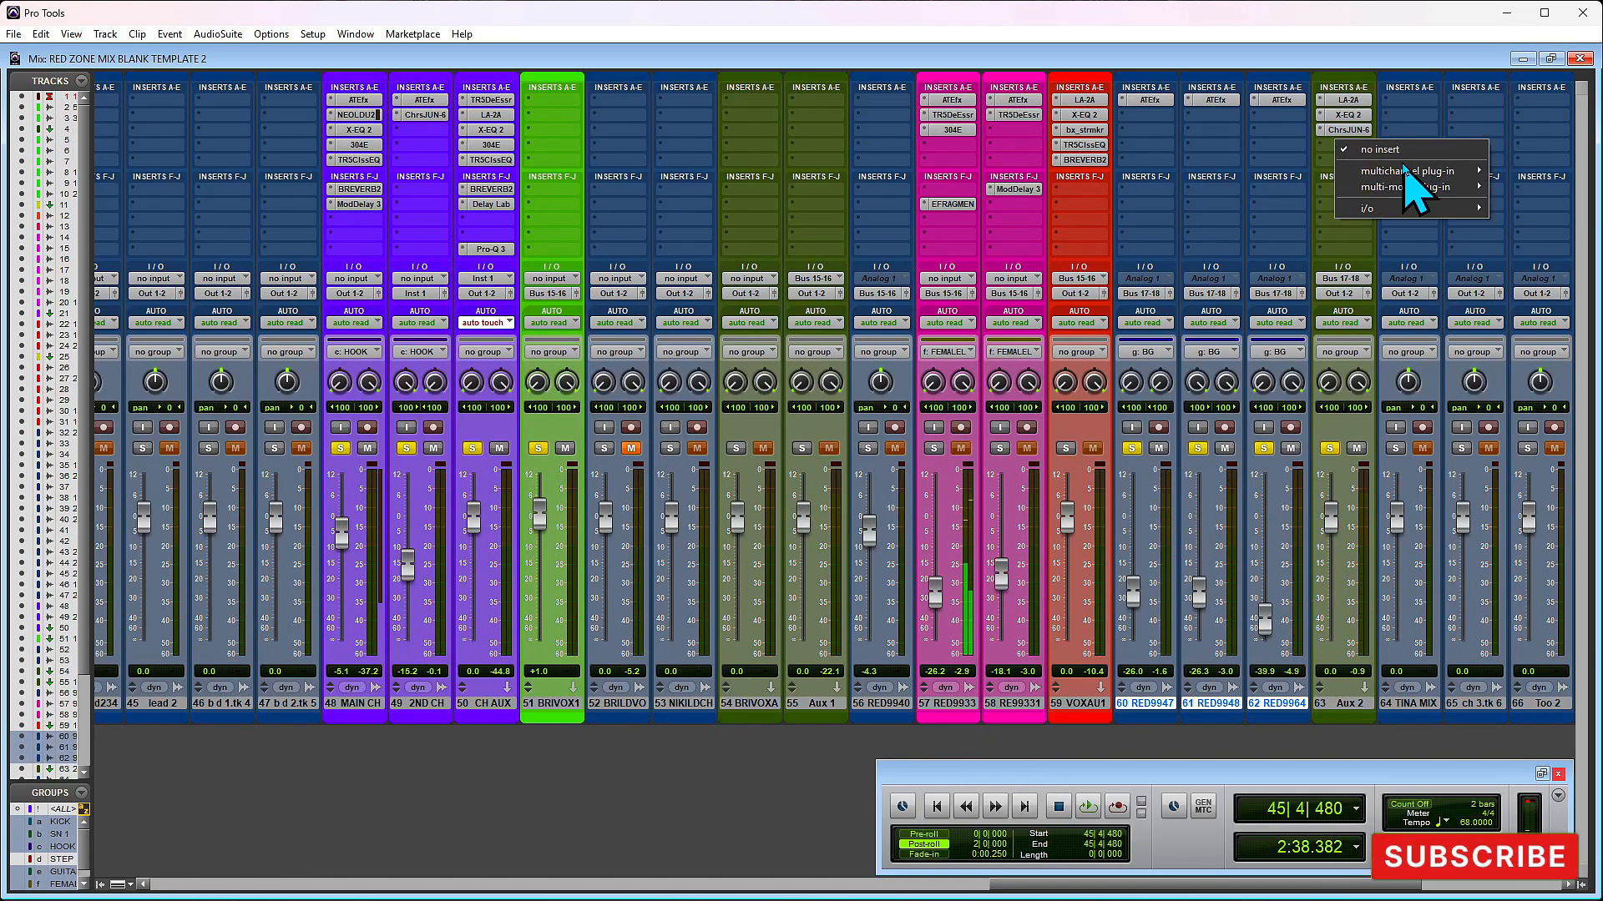
{"action": "left_click", "coordinate": [1130, 52]}
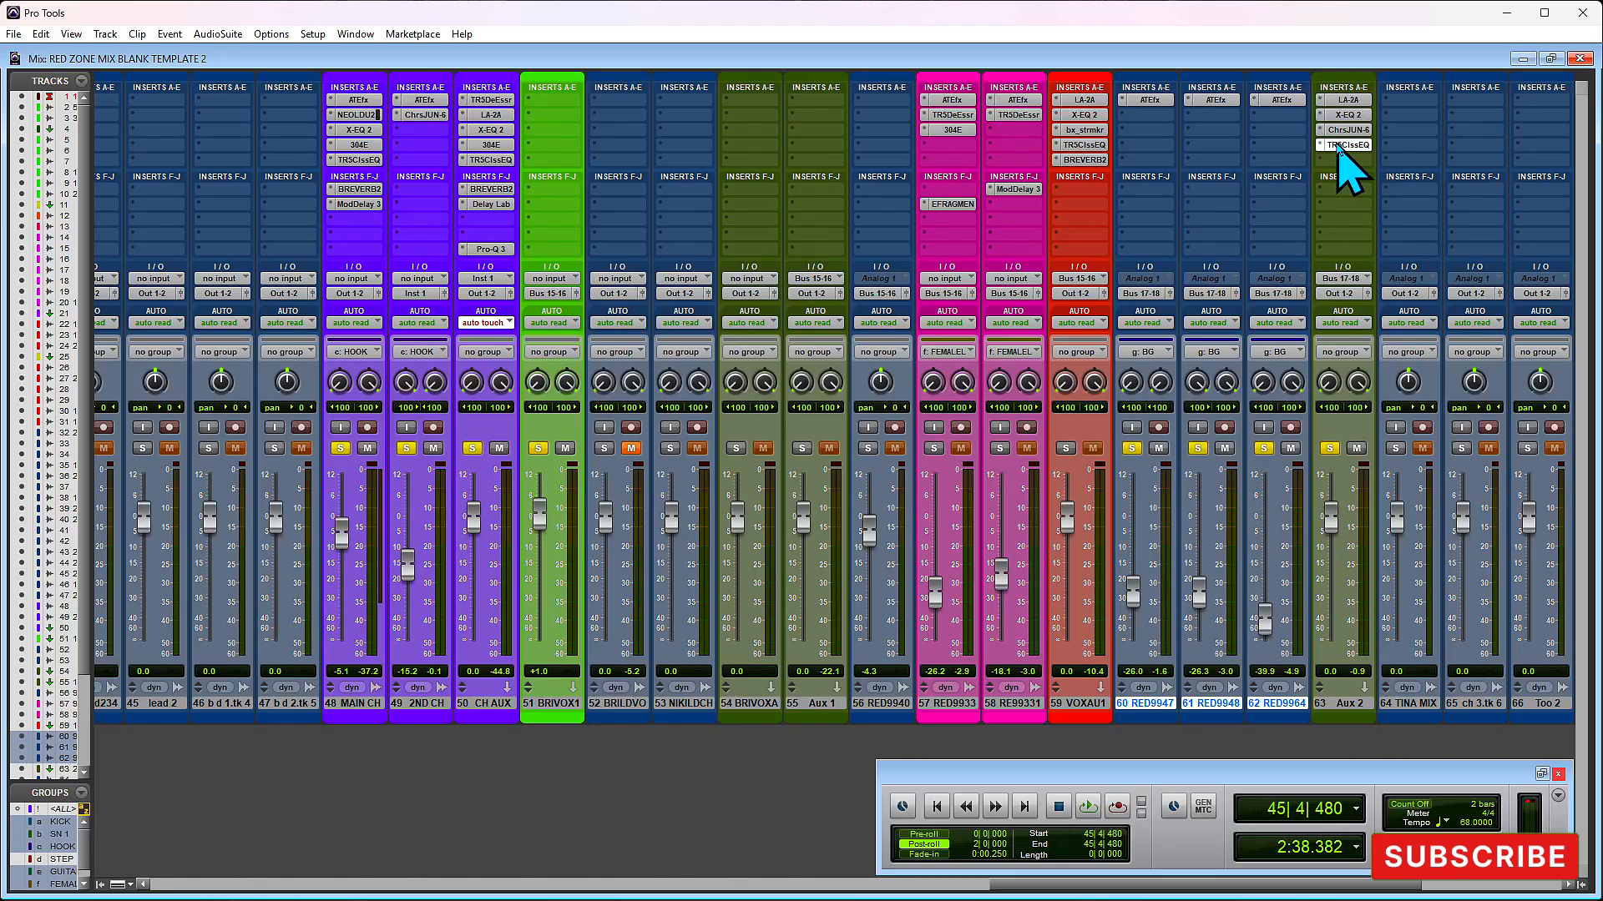
{"action": "left_click", "coordinate": [1338, 147]}
{"action": "key", "text": "space"}
{"action": "left_click_drag", "start_coordinate": [780, 386], "coordinate": [769, 320]}
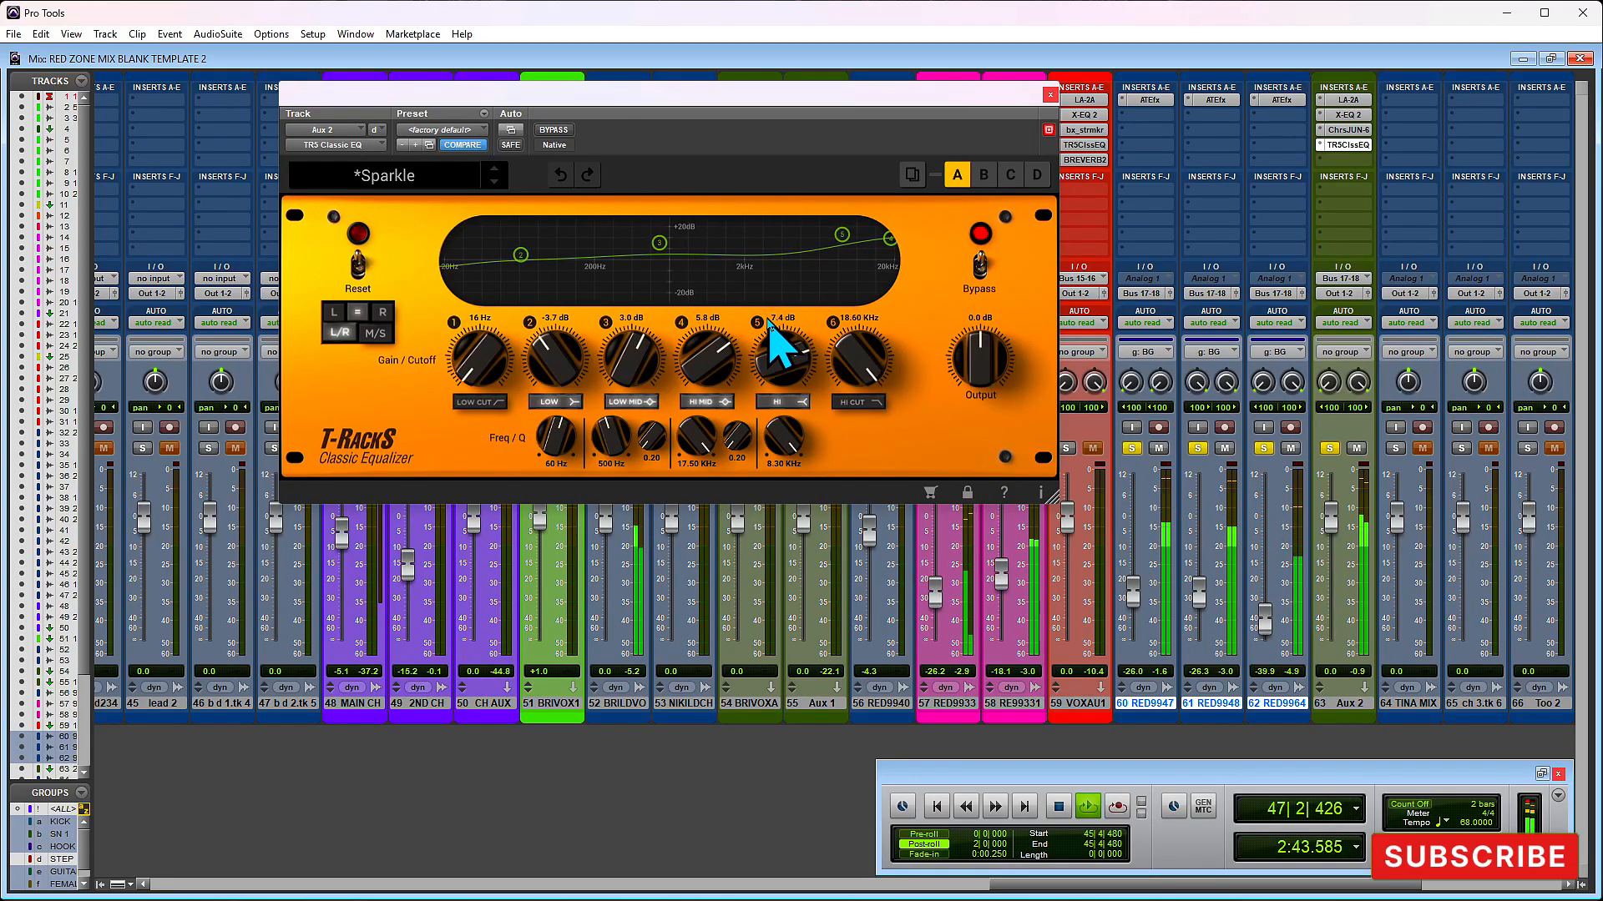
{"action": "key", "text": "space"}
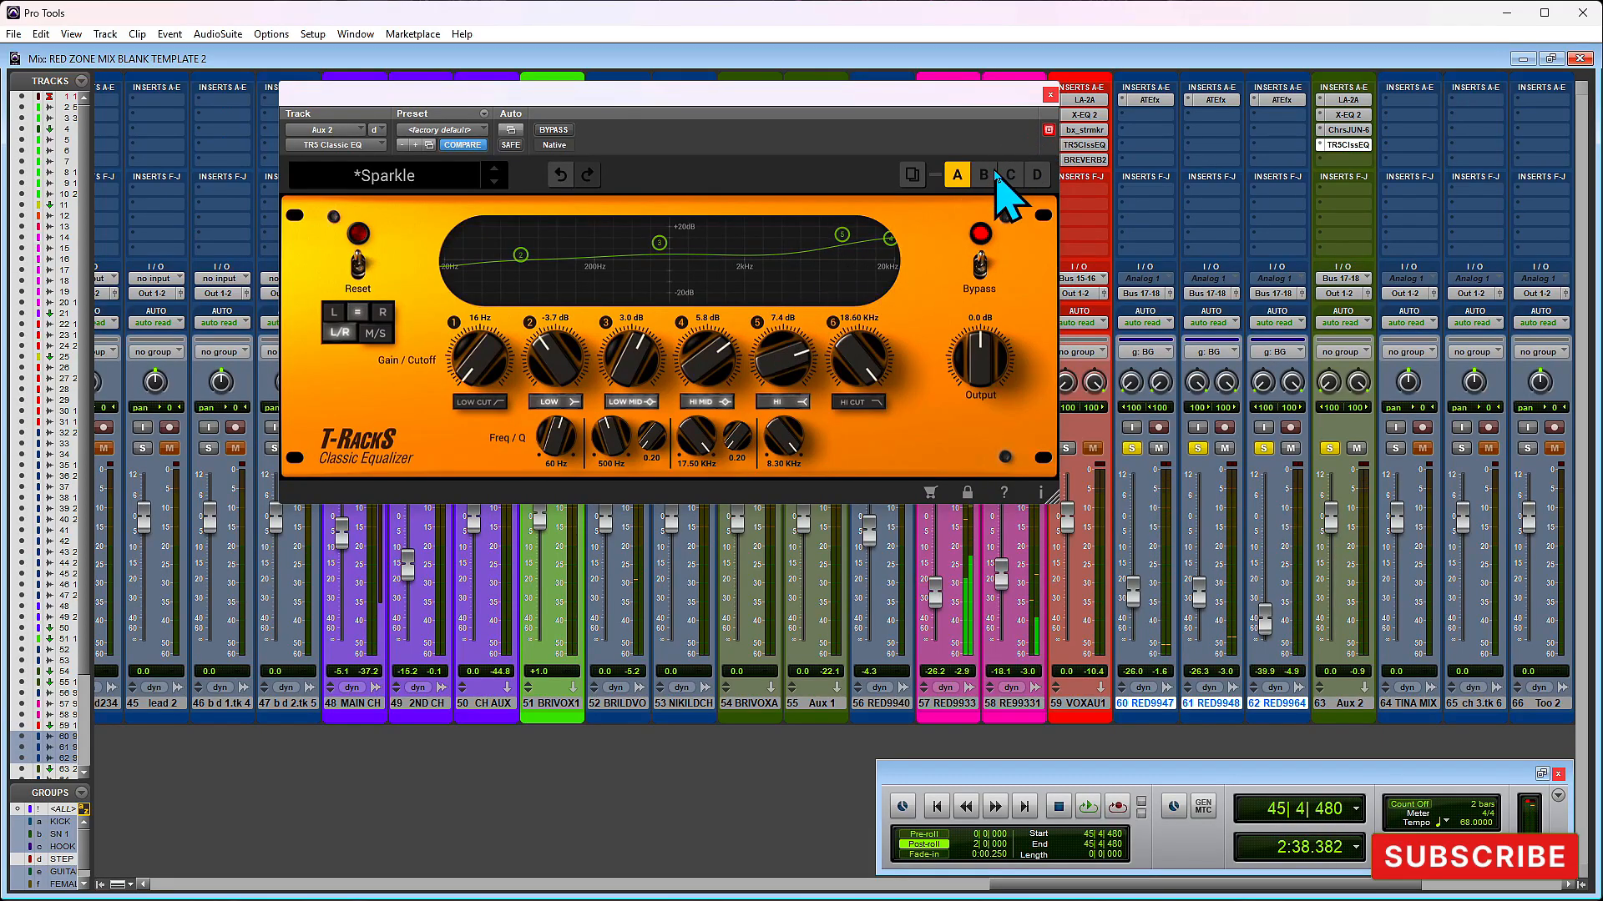
{"action": "left_click", "coordinate": [1050, 95]}
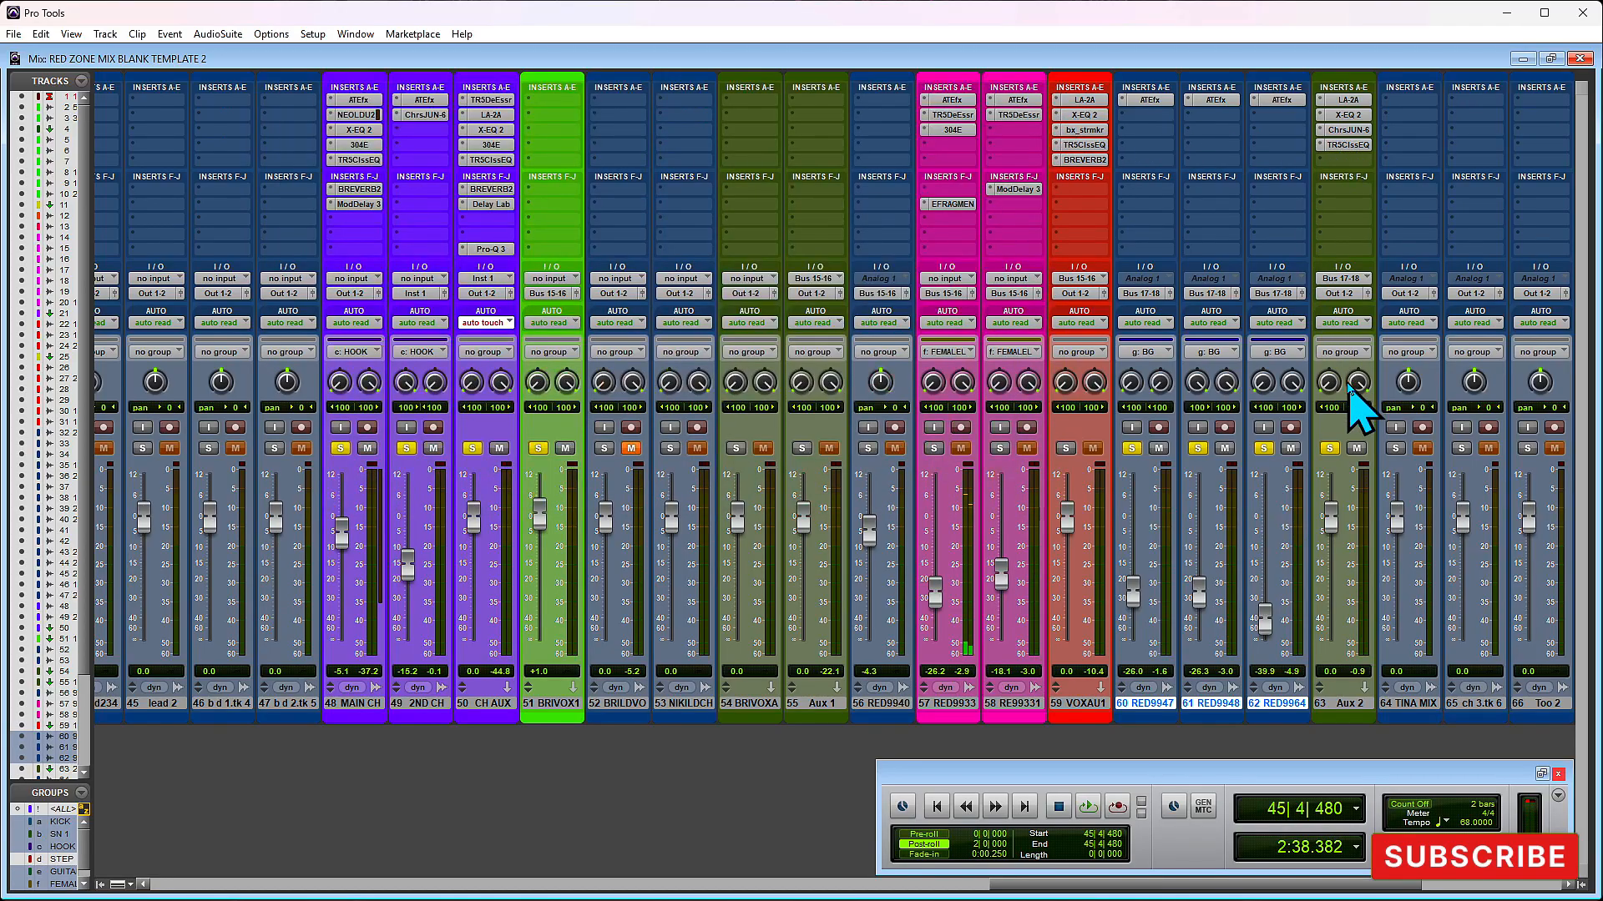
- Lower the BG group's volume faders during playback until track 60 is at -29.4 dB
{"action": "key", "text": "space"}
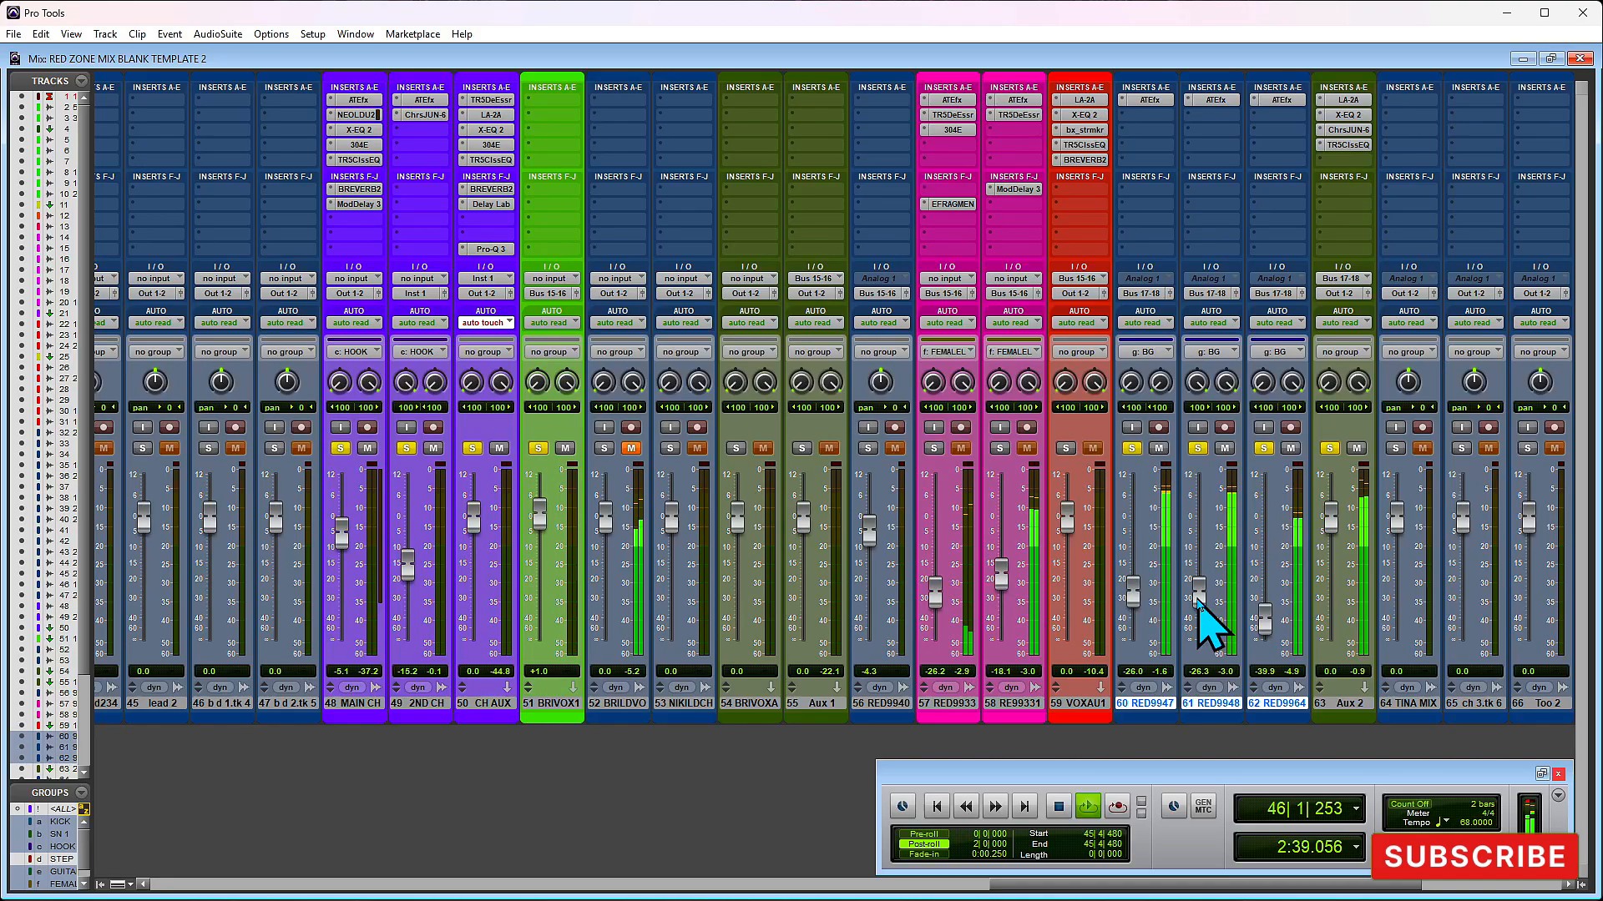
{"action": "left_click_drag", "start_coordinate": [1200, 600], "coordinate": [1199, 608]}
{"action": "key", "text": "space"}
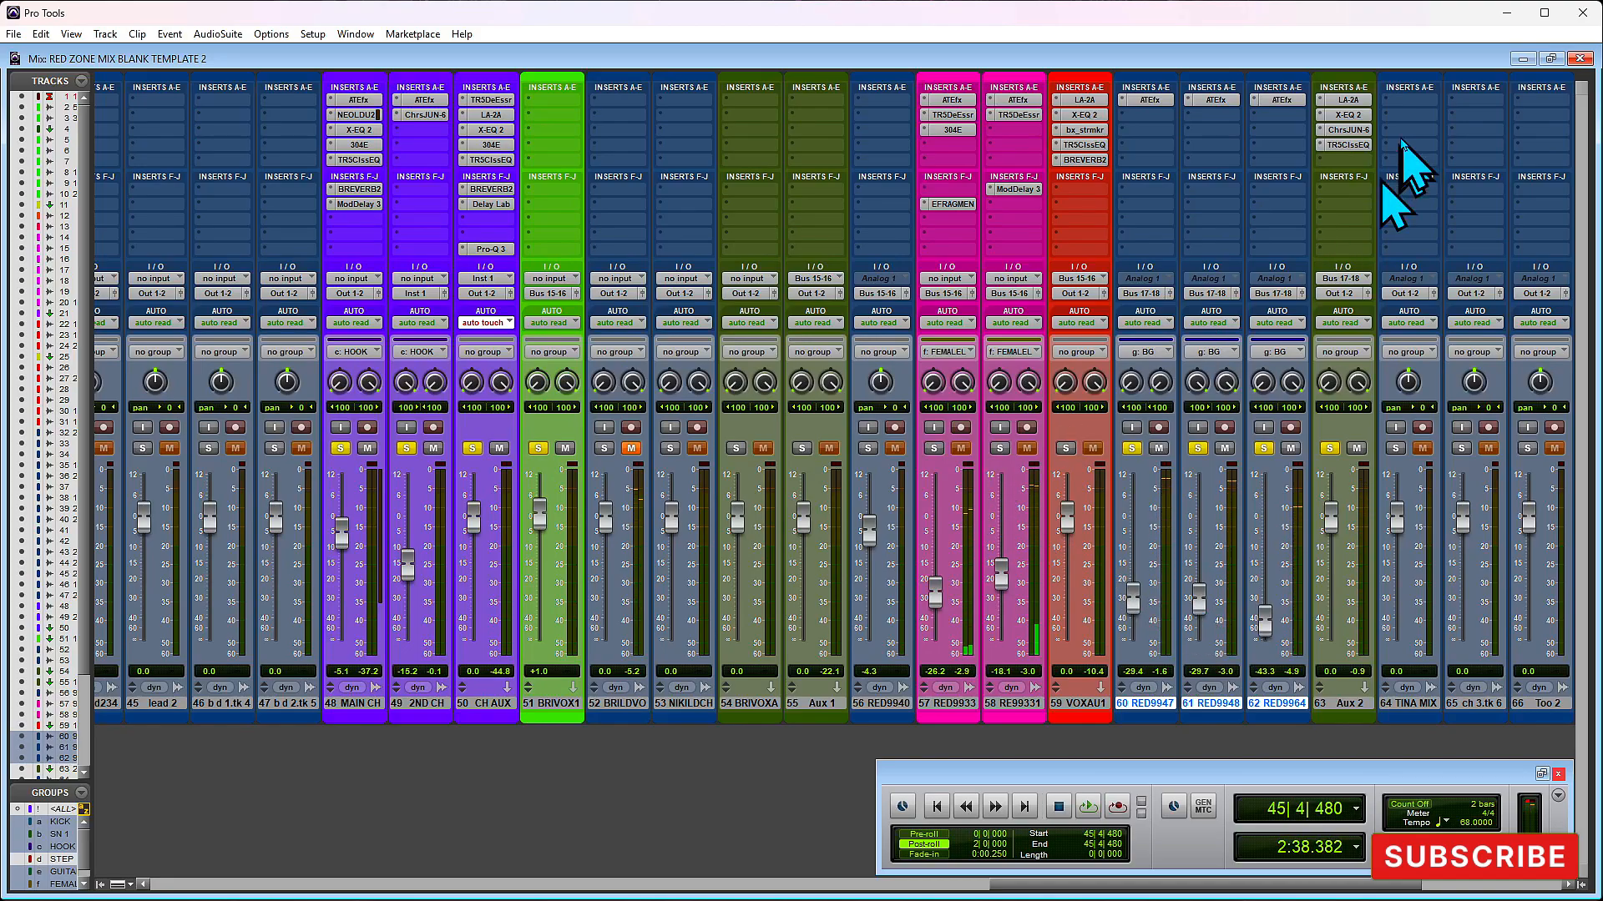
- Add the stereo LexPlate reverb to Aux 2's fifth insert slot and move its window clear of the Aux 2 strip
{"action": "left_click", "coordinate": [1343, 164]}
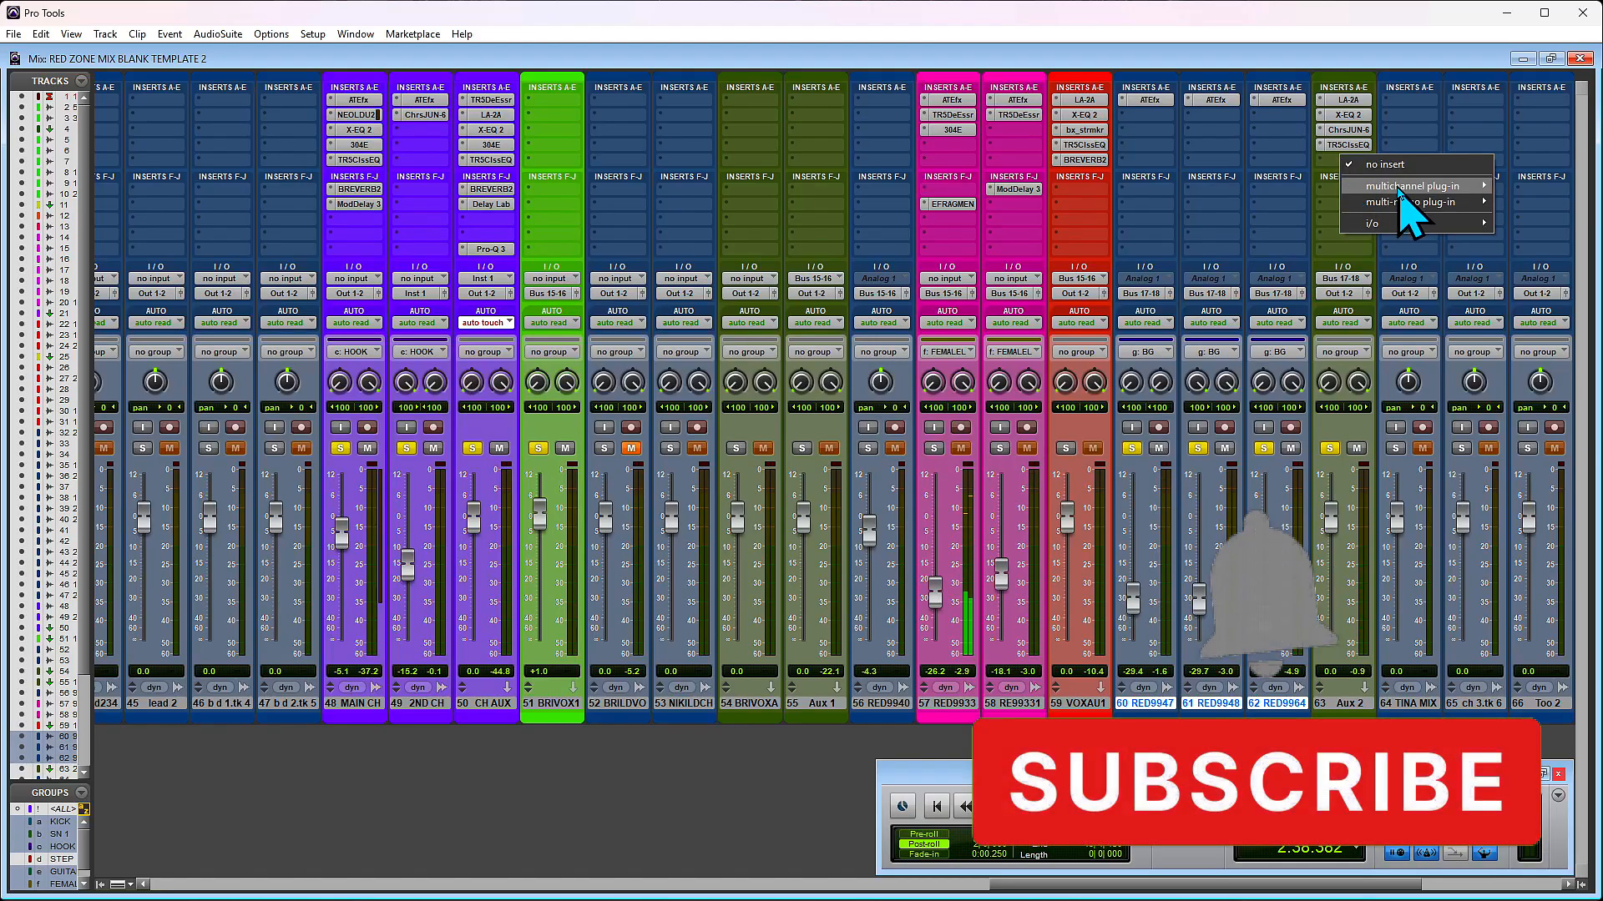
{"action": "mouse_move", "coordinate": [1404, 191]}
{"action": "mouse_move", "coordinate": [1043, 204]}
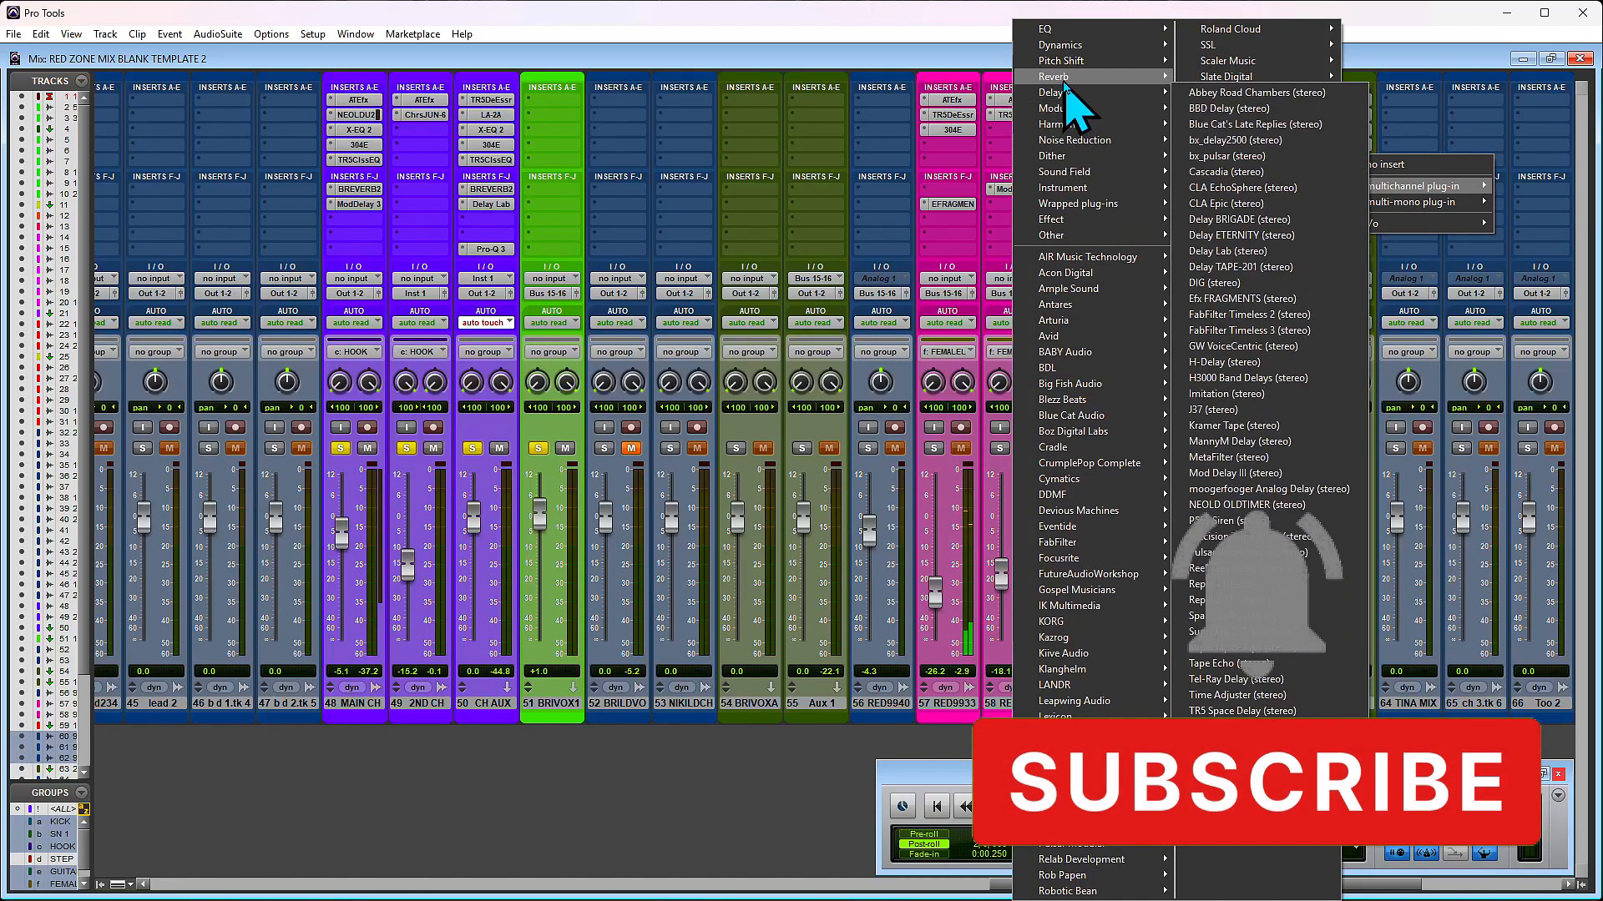
{"action": "mouse_move", "coordinate": [1076, 77]}
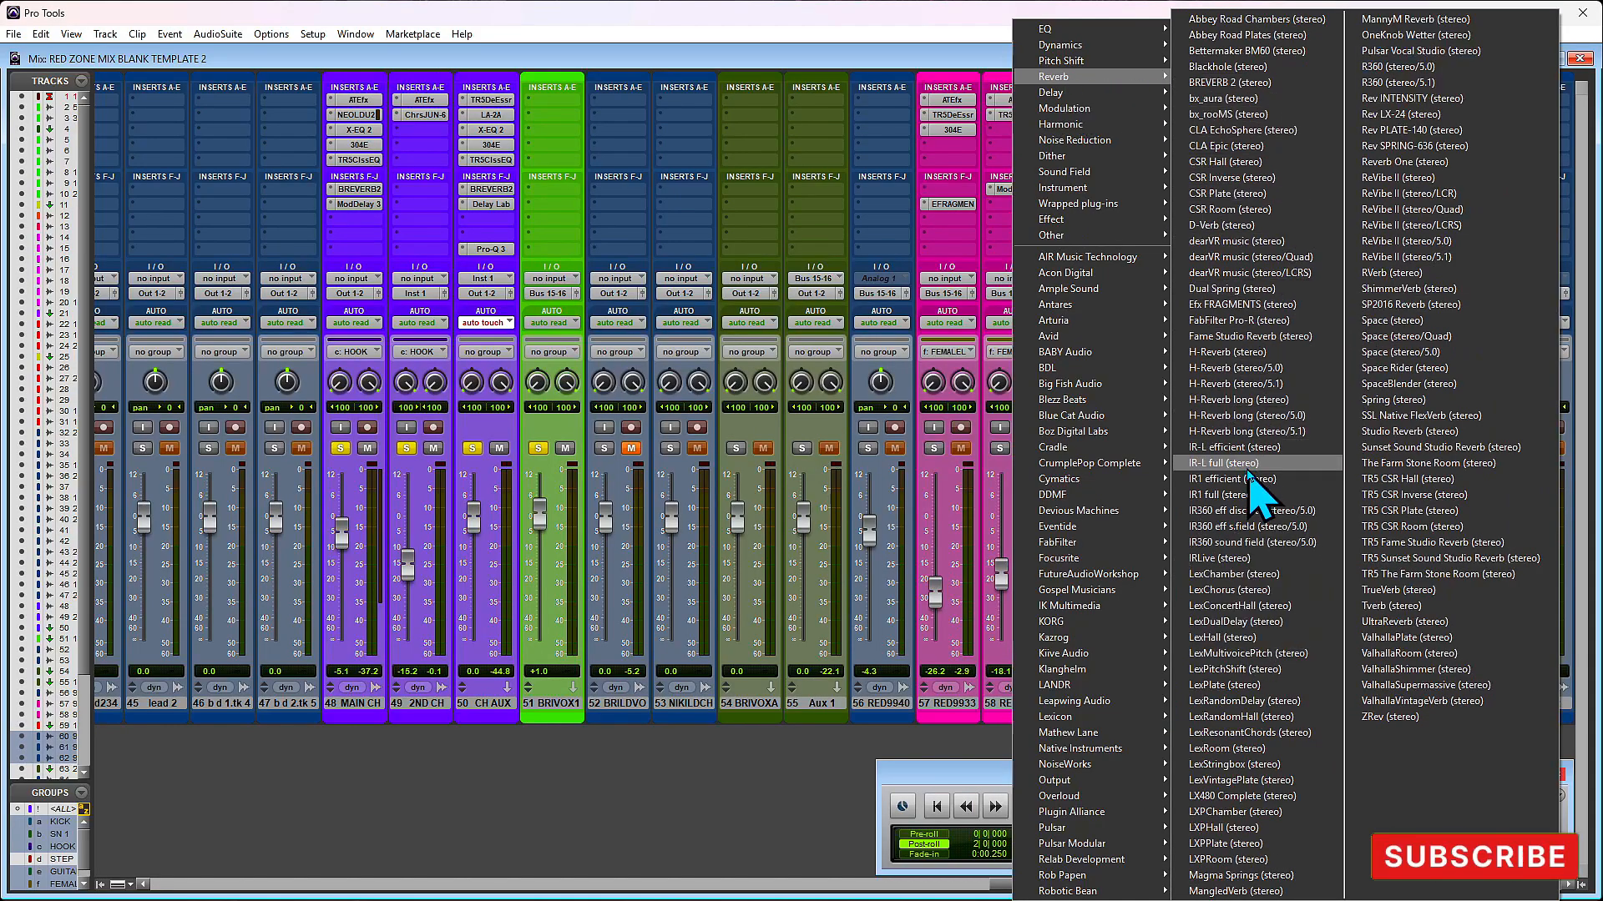
{"action": "left_click", "coordinate": [1241, 689]}
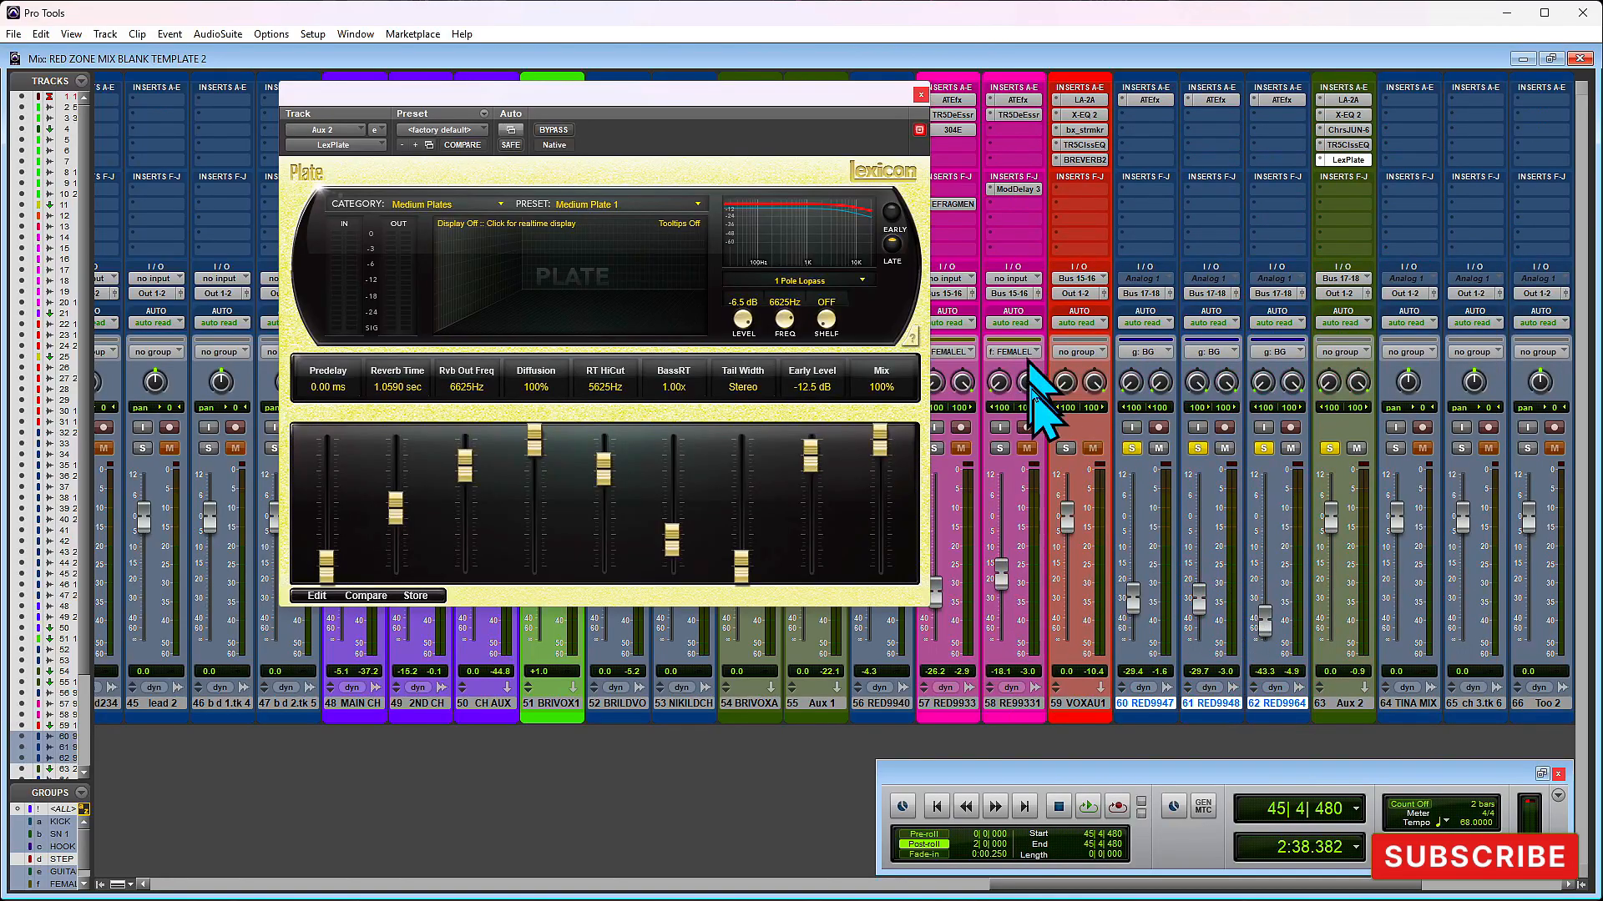
{"action": "left_click_drag", "start_coordinate": [748, 98], "coordinate": [995, 100]}
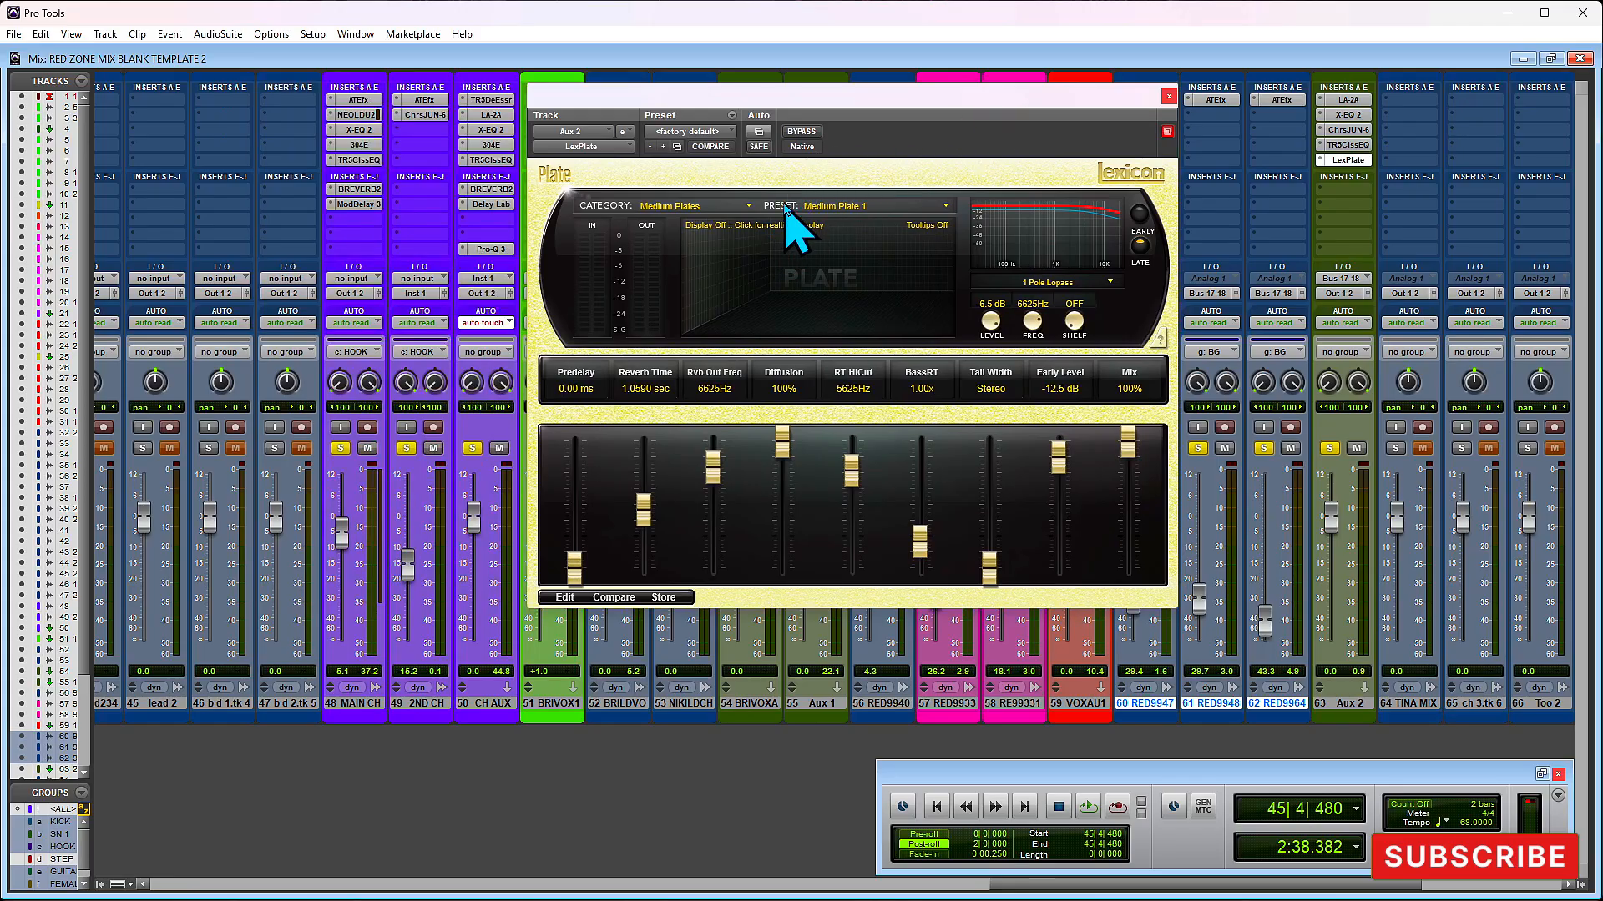
- Load the Colored Plate 1 (Dark) preset in LexPlate and audition the section
{"action": "left_click", "coordinate": [843, 207]}
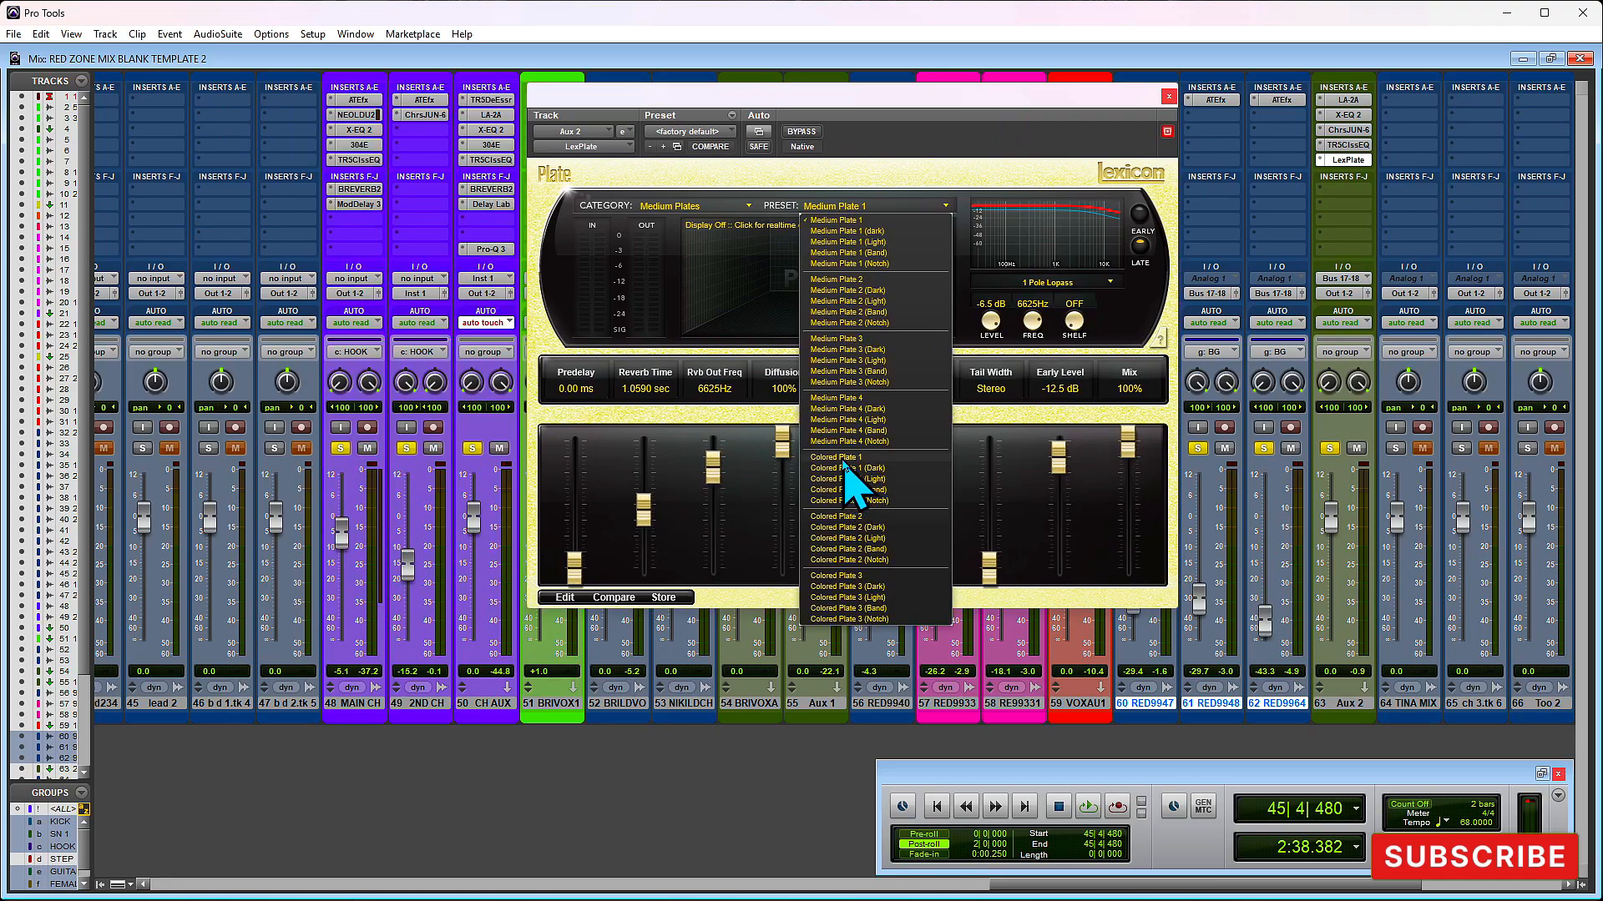
{"action": "left_click", "coordinate": [852, 468]}
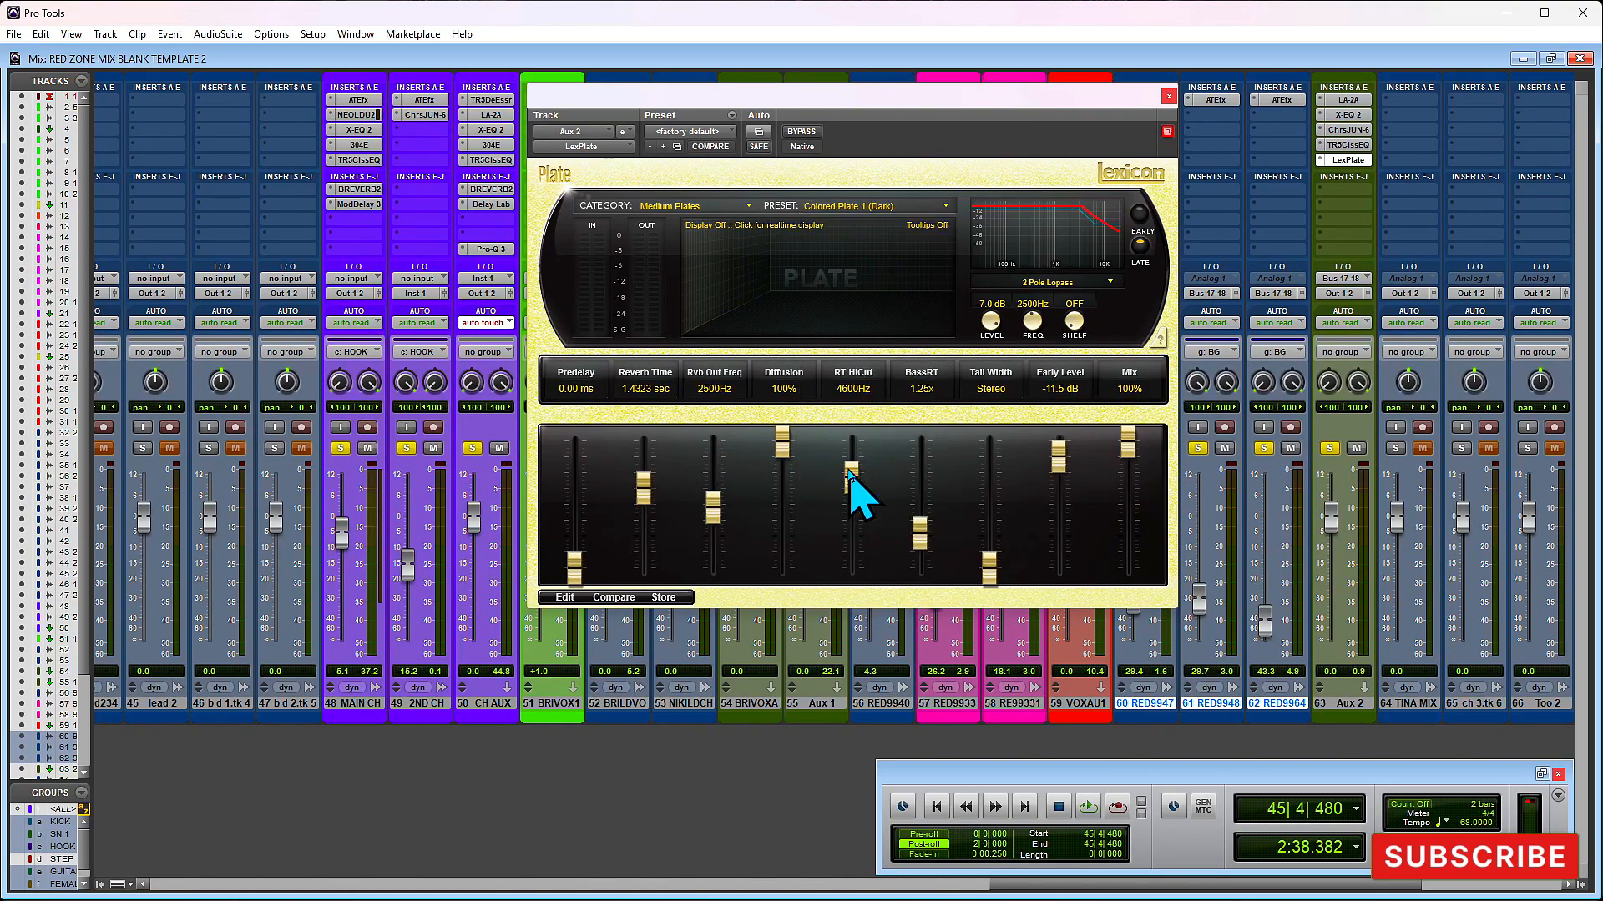
{"action": "key", "text": "space"}
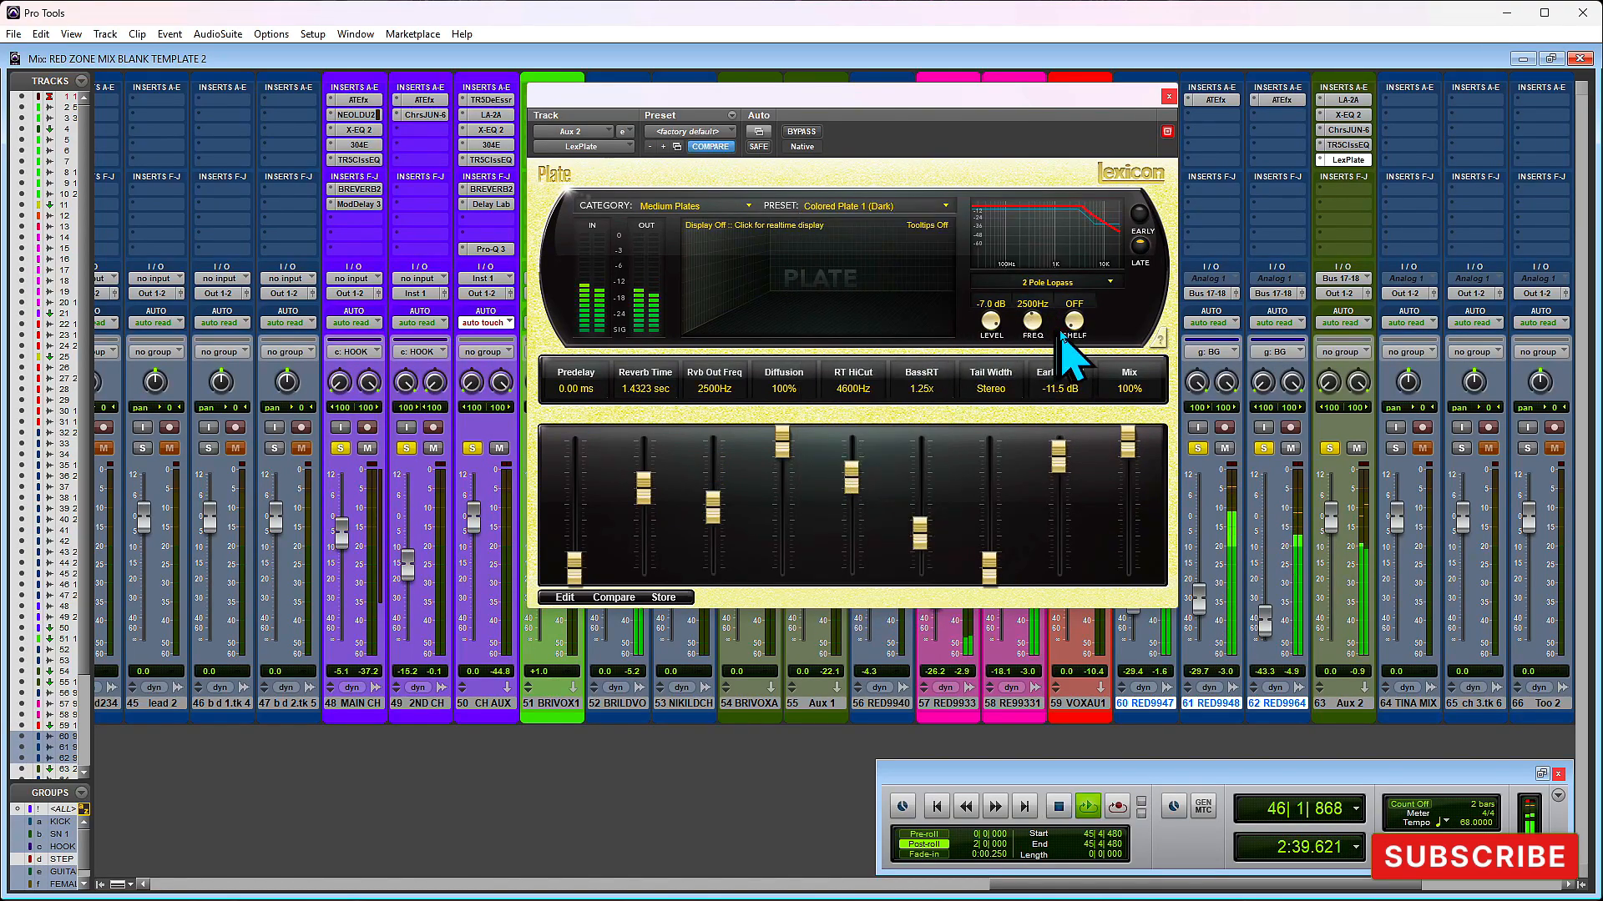
{"action": "key", "text": "space"}
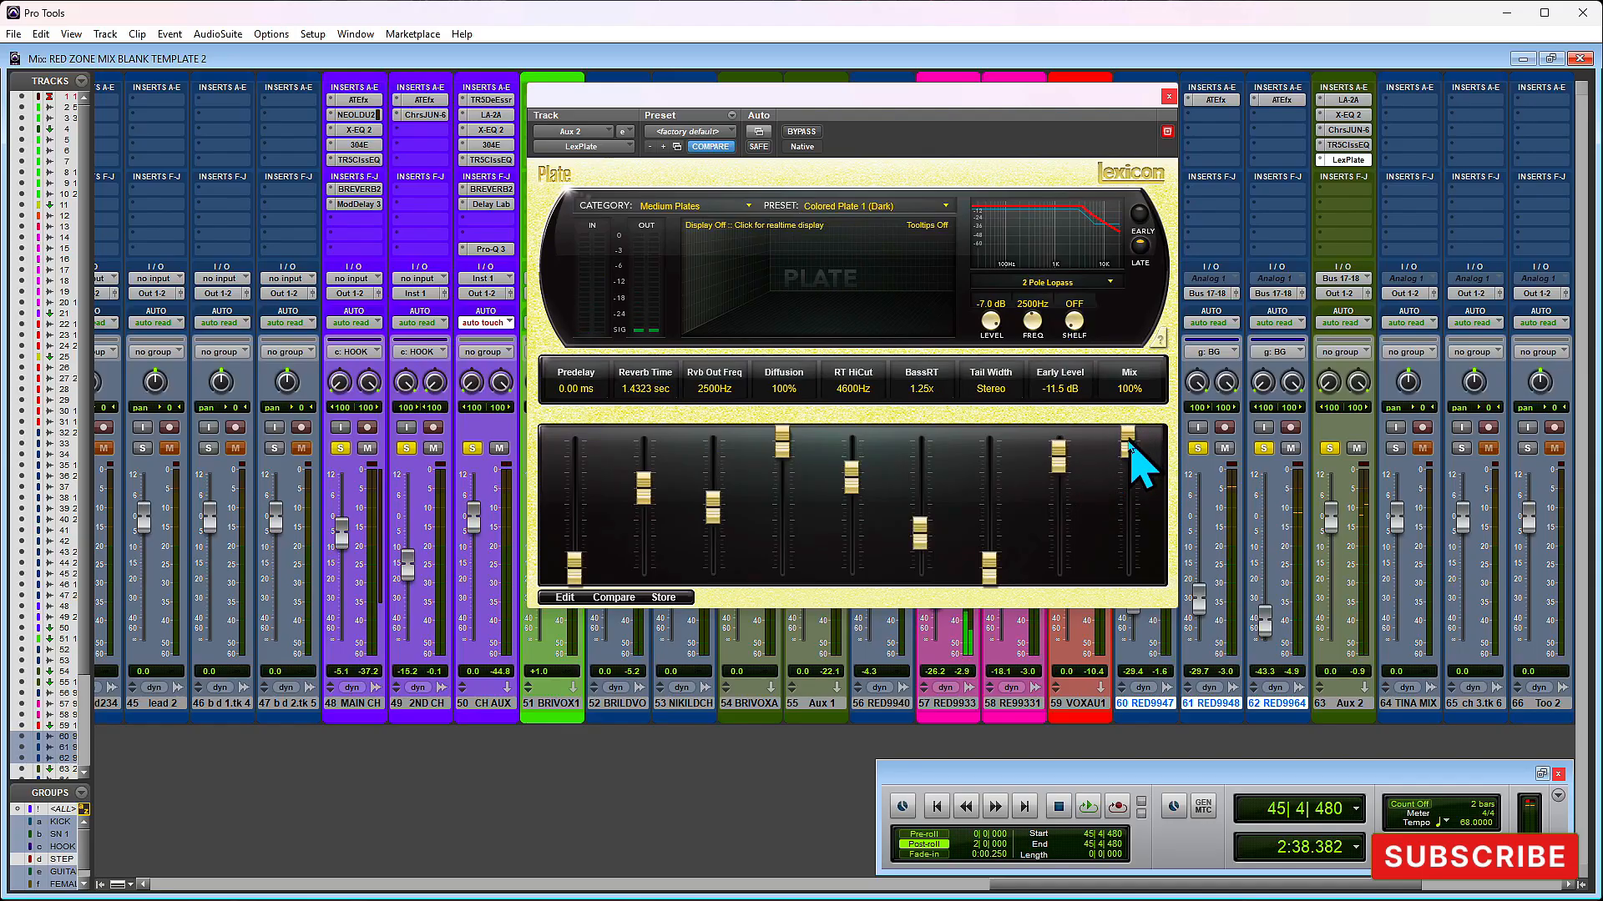
- Lower LexPlate's Mix to 24% and replay the section to check the reverb balance
{"action": "left_click_drag", "start_coordinate": [1126, 458], "coordinate": [1127, 546]}
{"action": "key", "text": "space"}
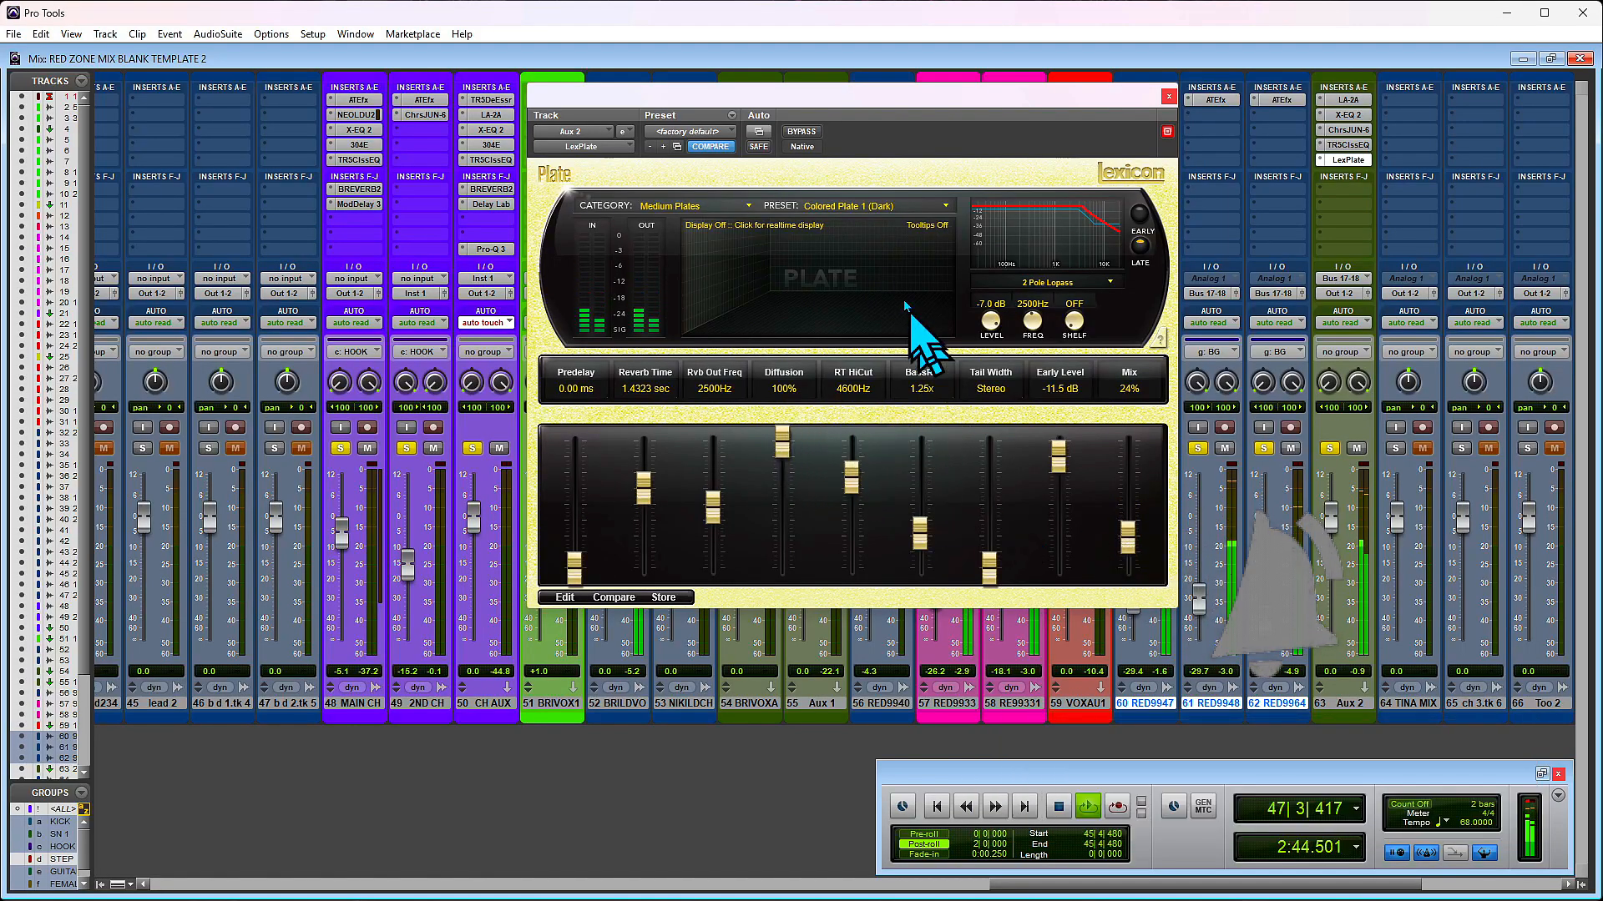
{"action": "key", "text": "space"}
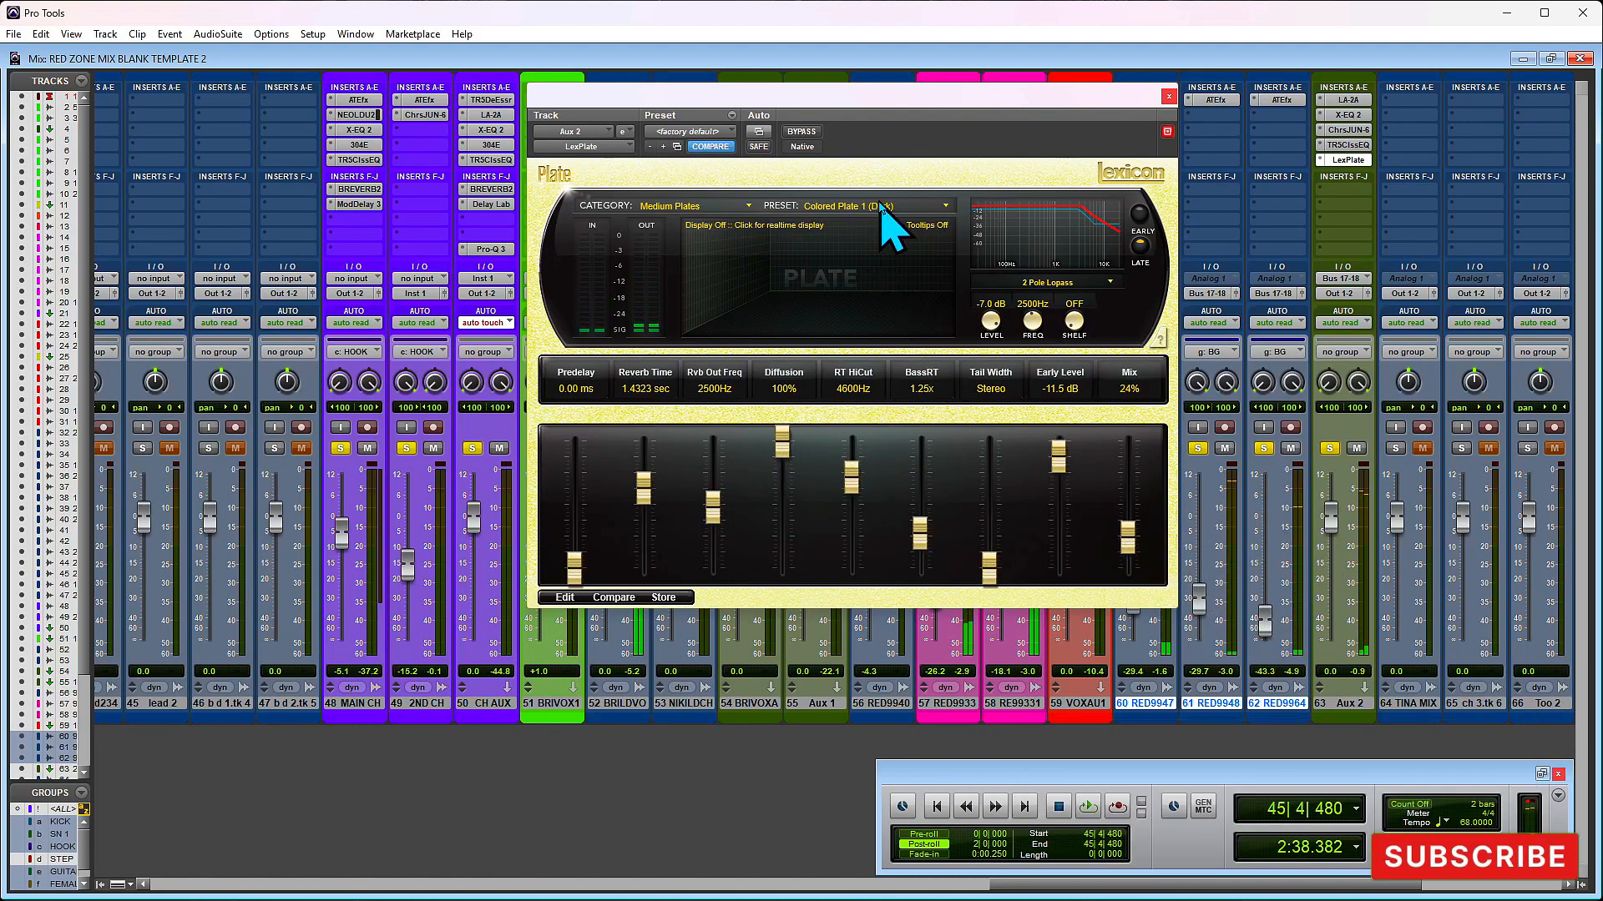
- Replace LexPlate in Aux 2's fifth insert slot with the stereo TR5 CSR Plate and move its window clear of the Aux 2 strip
{"action": "left_click", "coordinate": [946, 207]}
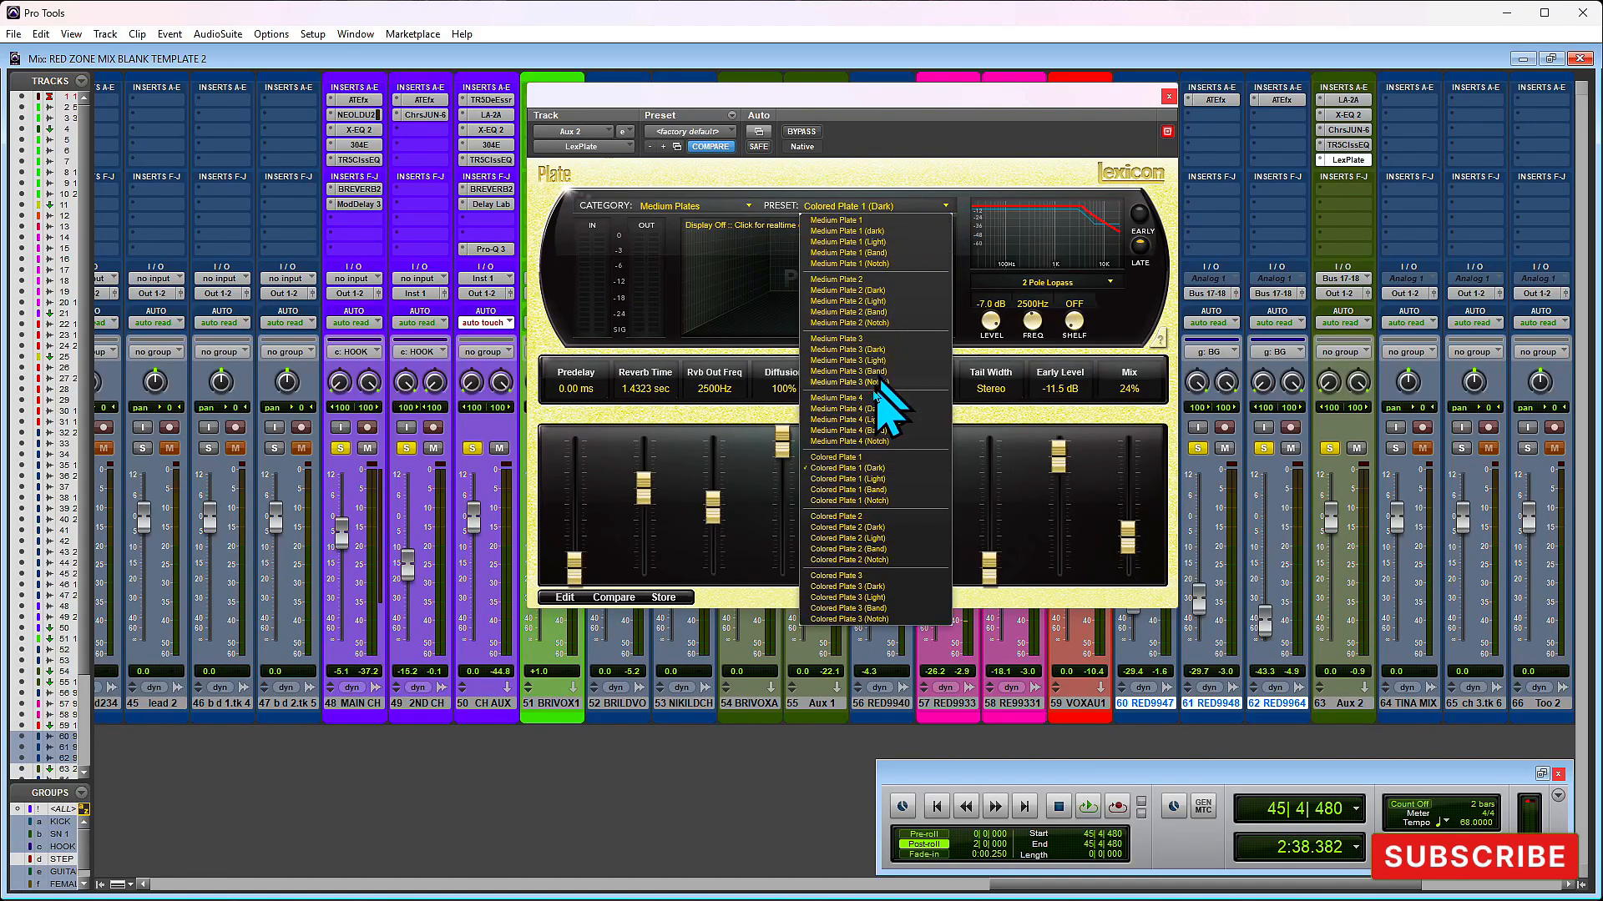
{"action": "left_click", "coordinate": [750, 208]}
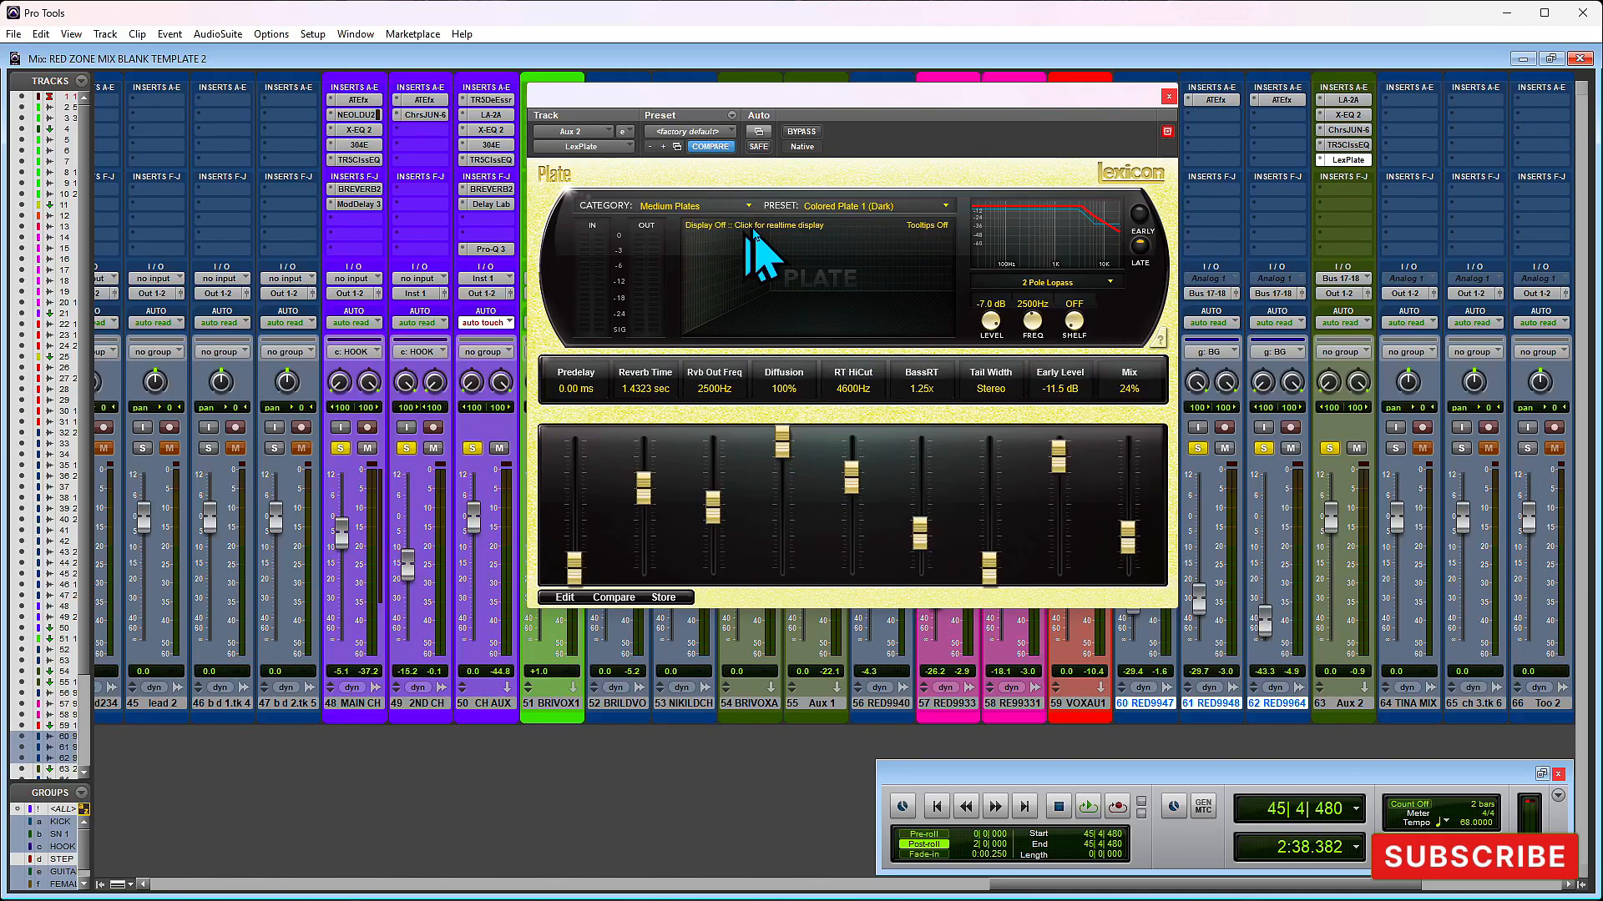
{"action": "left_click", "coordinate": [1326, 159]}
{"action": "left_click", "coordinate": [1336, 165]}
{"action": "left_click", "coordinate": [1338, 159]}
{"action": "mouse_move", "coordinate": [1370, 191]}
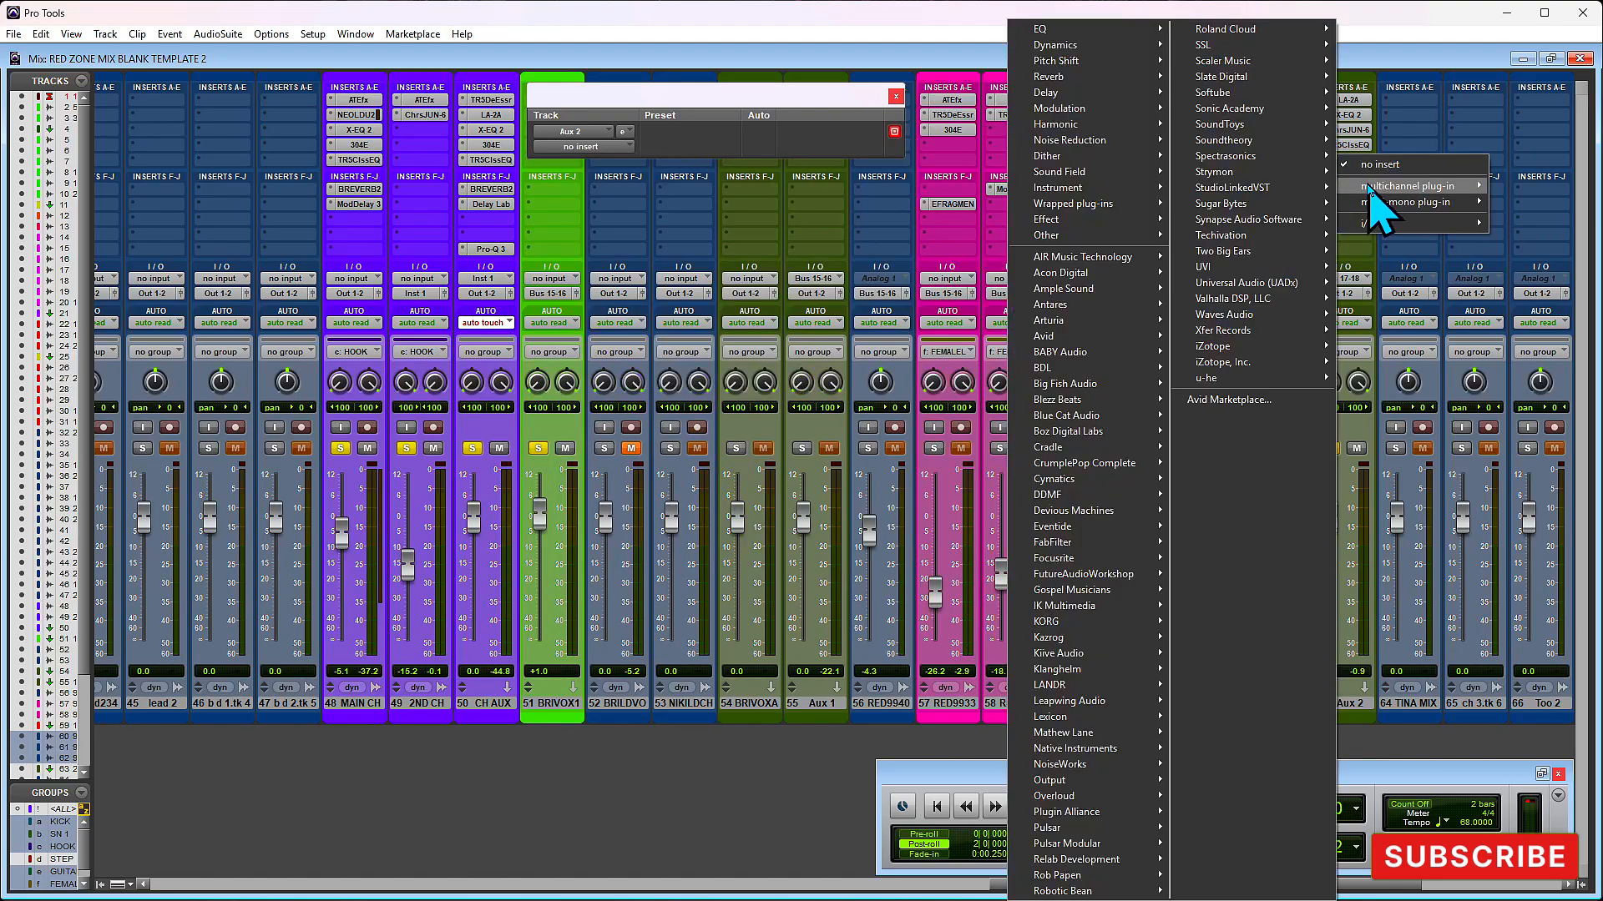
{"action": "mouse_move", "coordinate": [1058, 95]}
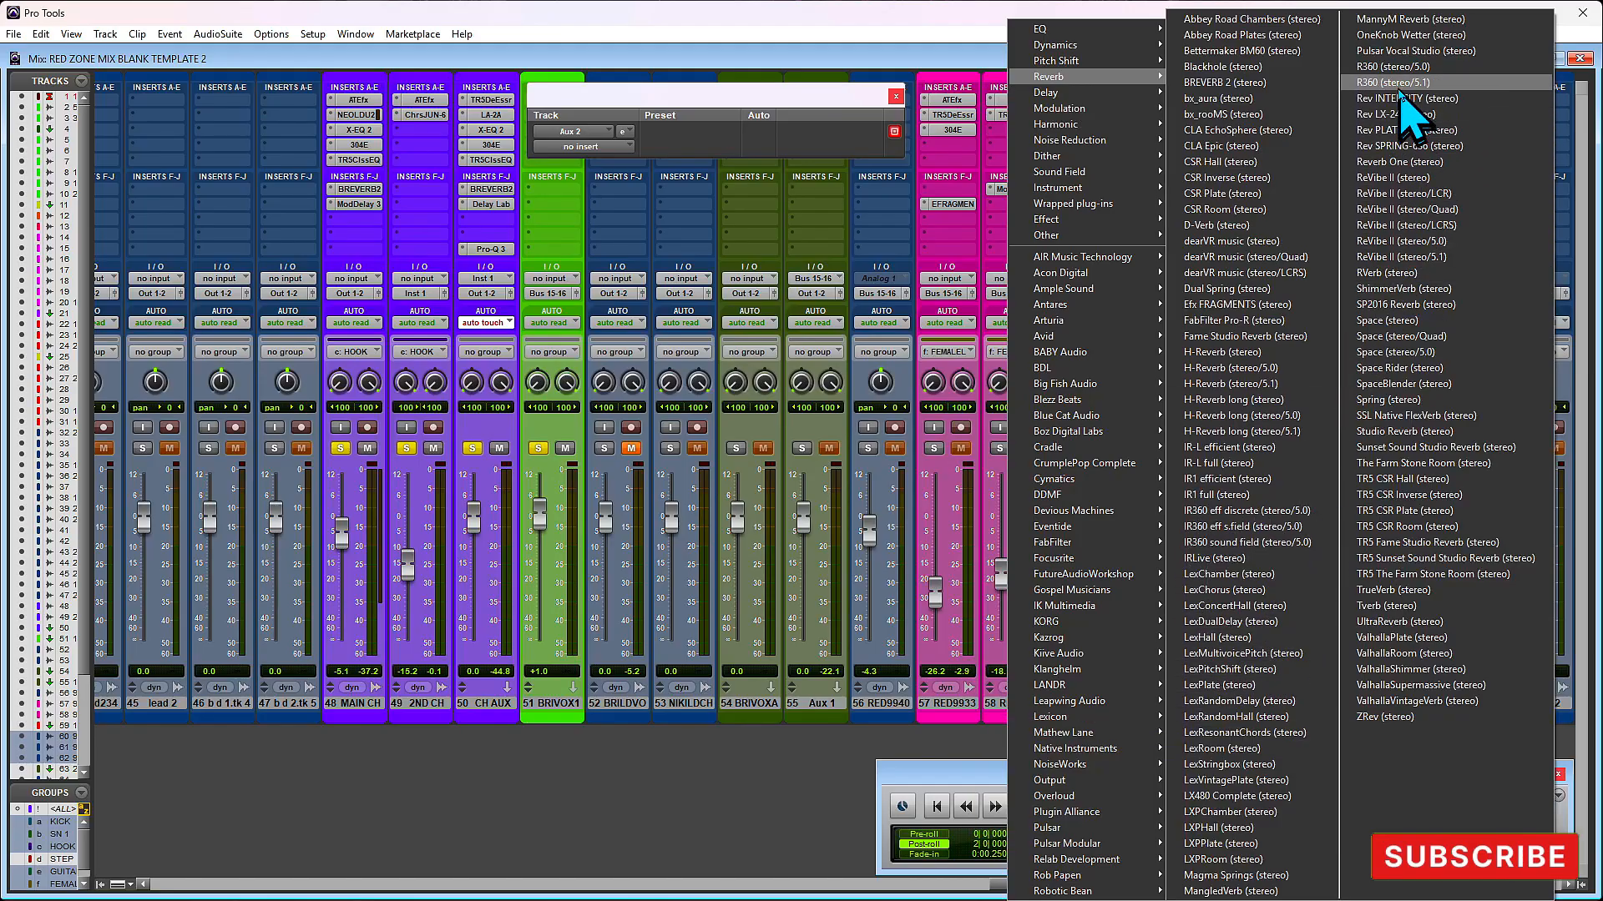
{"action": "left_click", "coordinate": [1426, 513]}
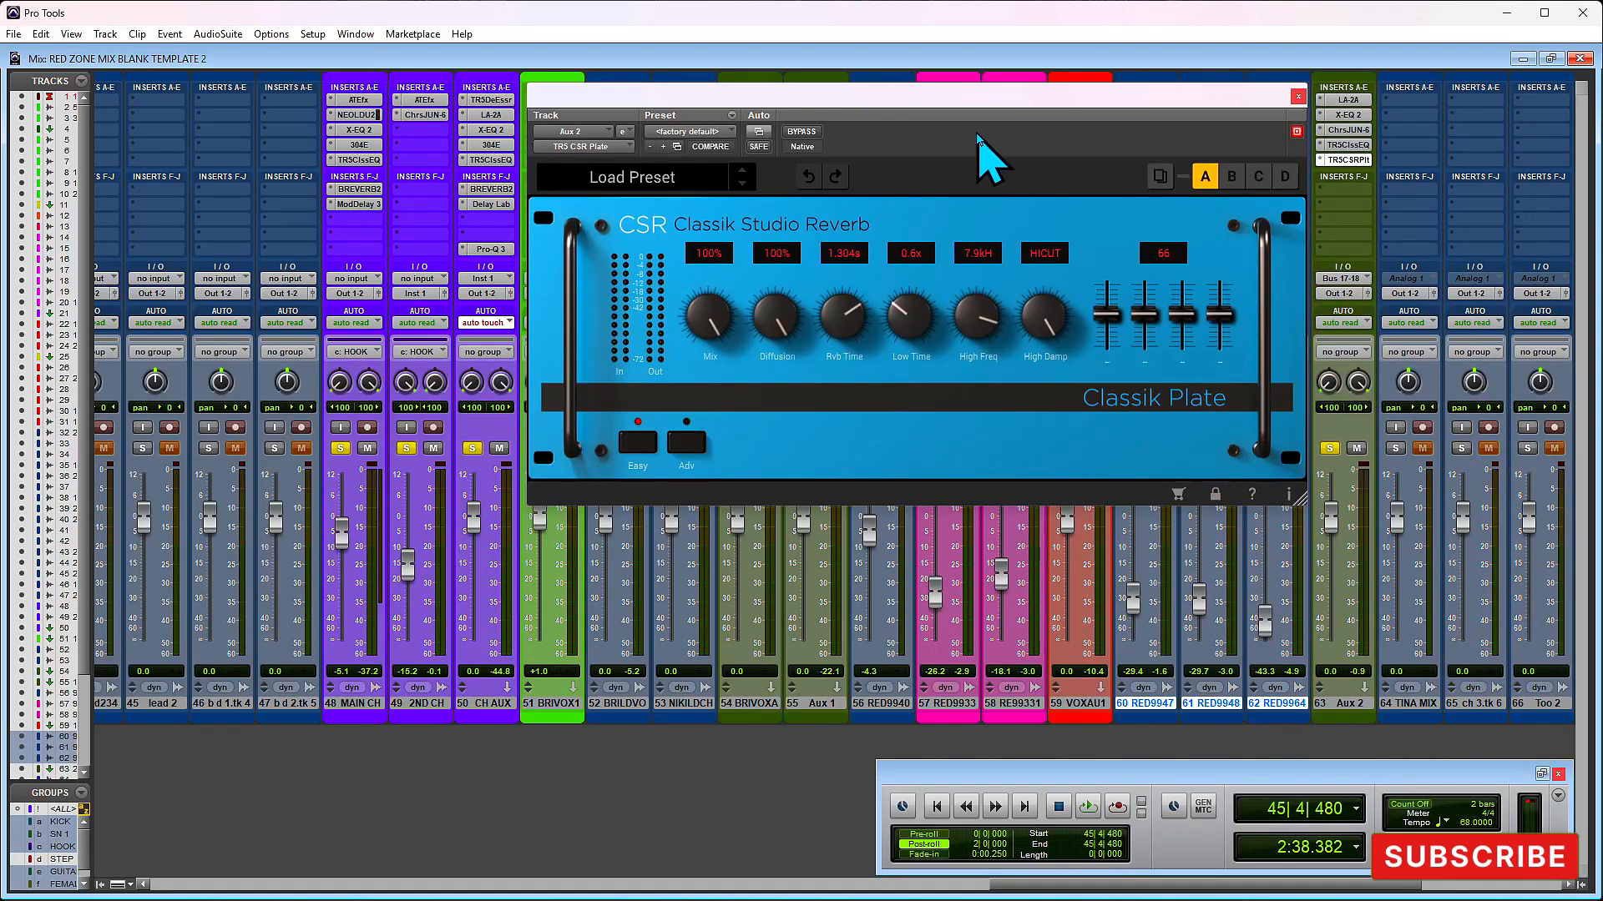
{"action": "left_click_drag", "start_coordinate": [976, 102], "coordinate": [840, 139]}
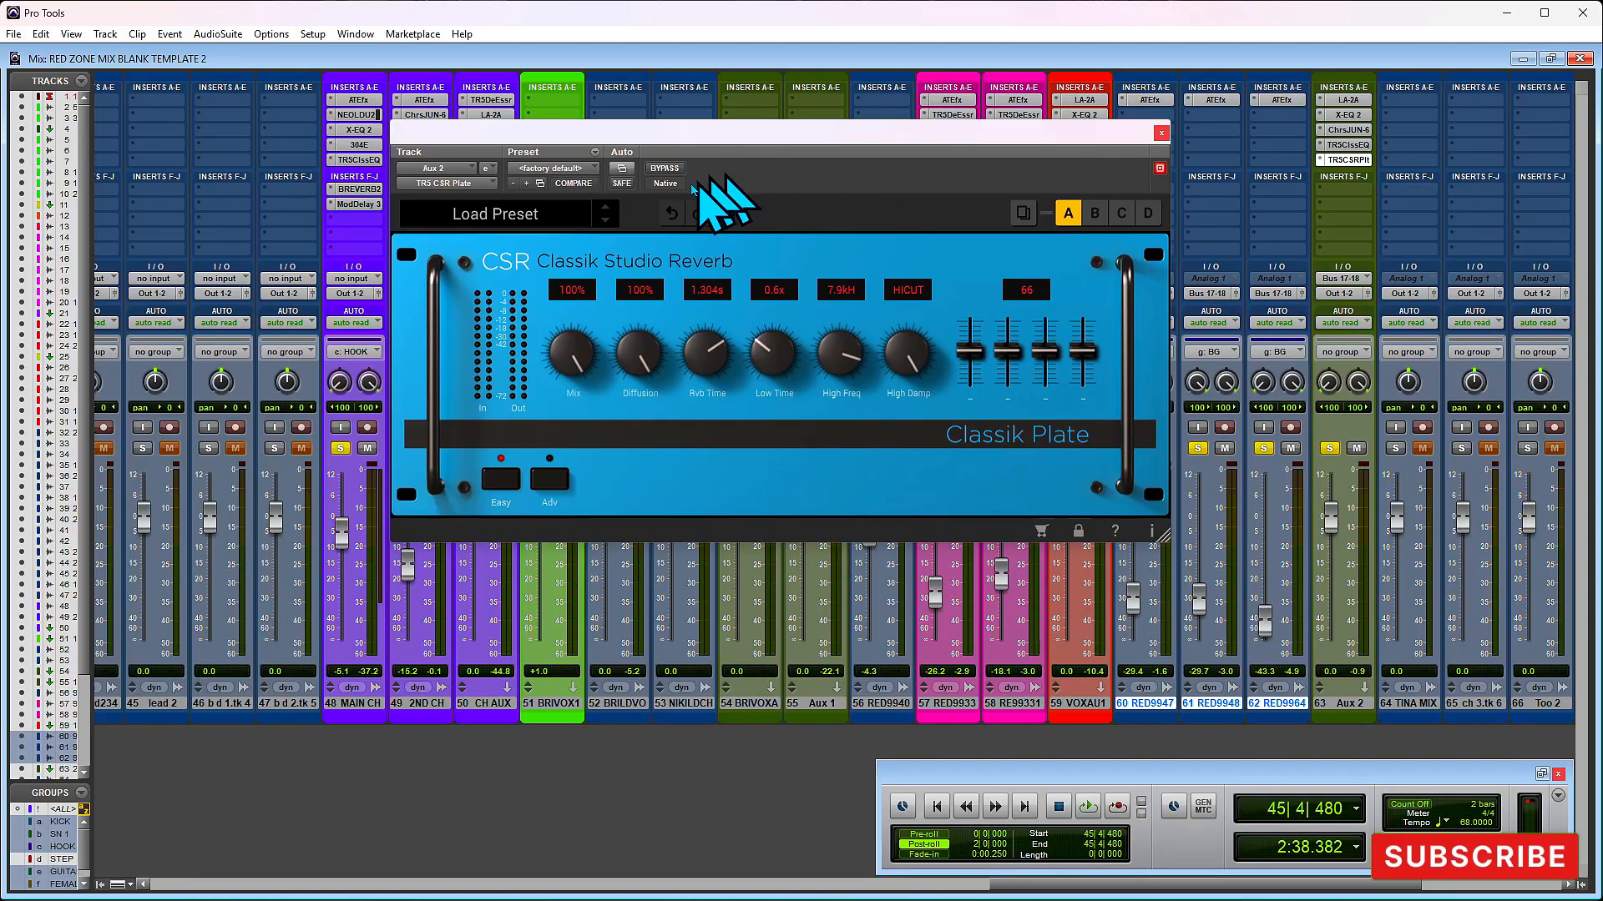
- Load the Classic Plate 1 insert preset in TR5 CSR Plate and audition the section
{"action": "left_click", "coordinate": [505, 217]}
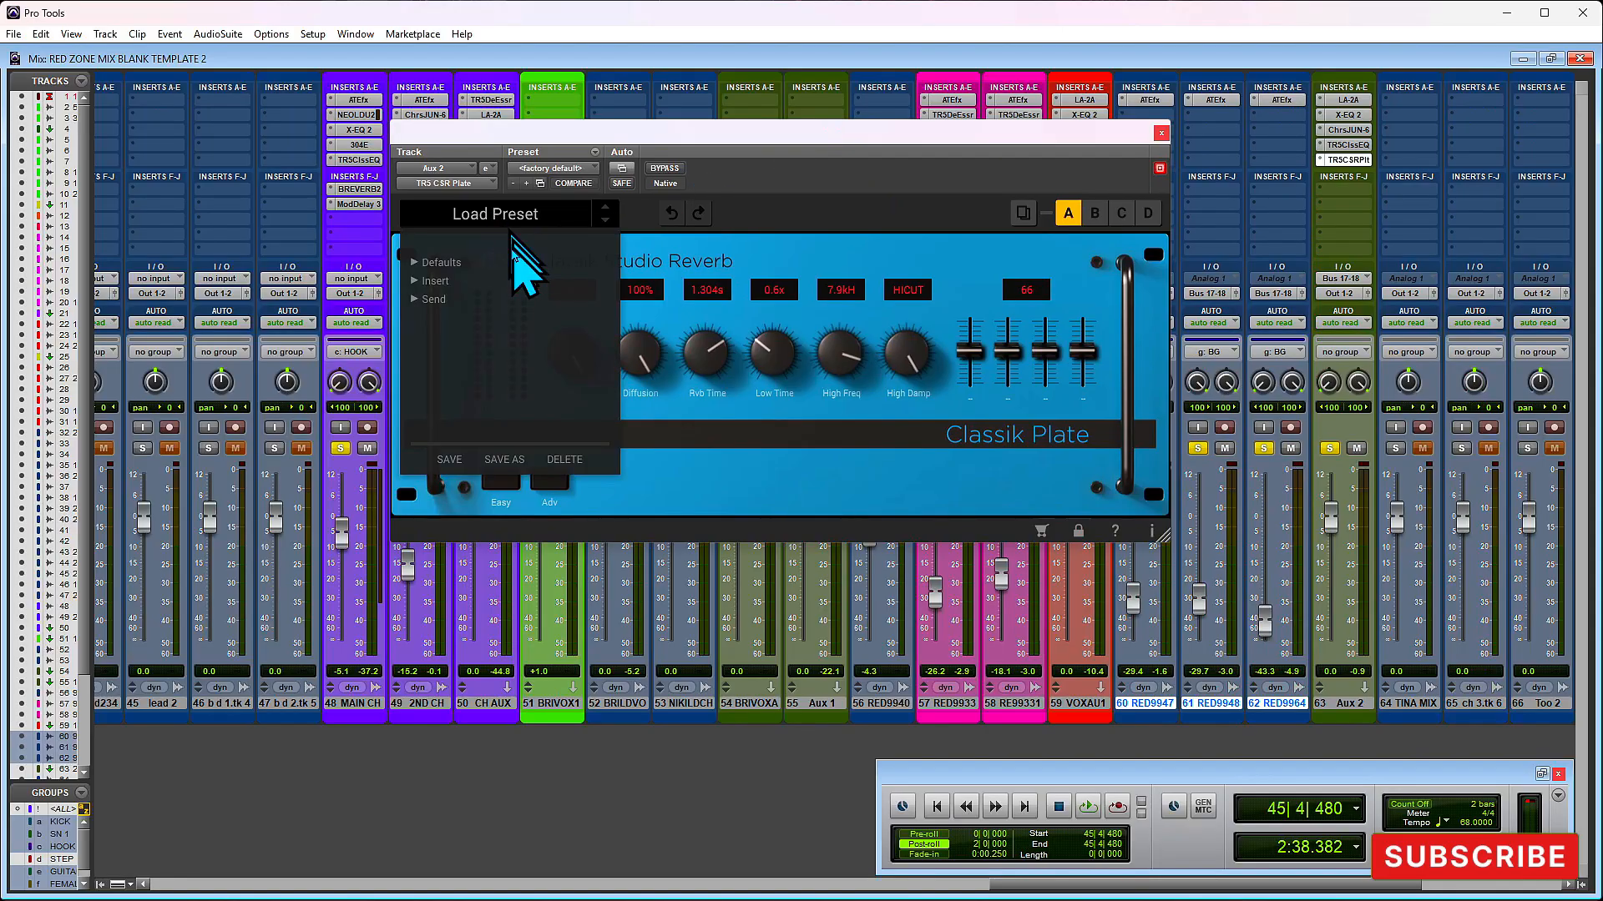
{"action": "left_click", "coordinate": [440, 299]}
{"action": "scroll", "coordinate": [510, 342], "scroll_direction": "down", "scroll_amount": 1}
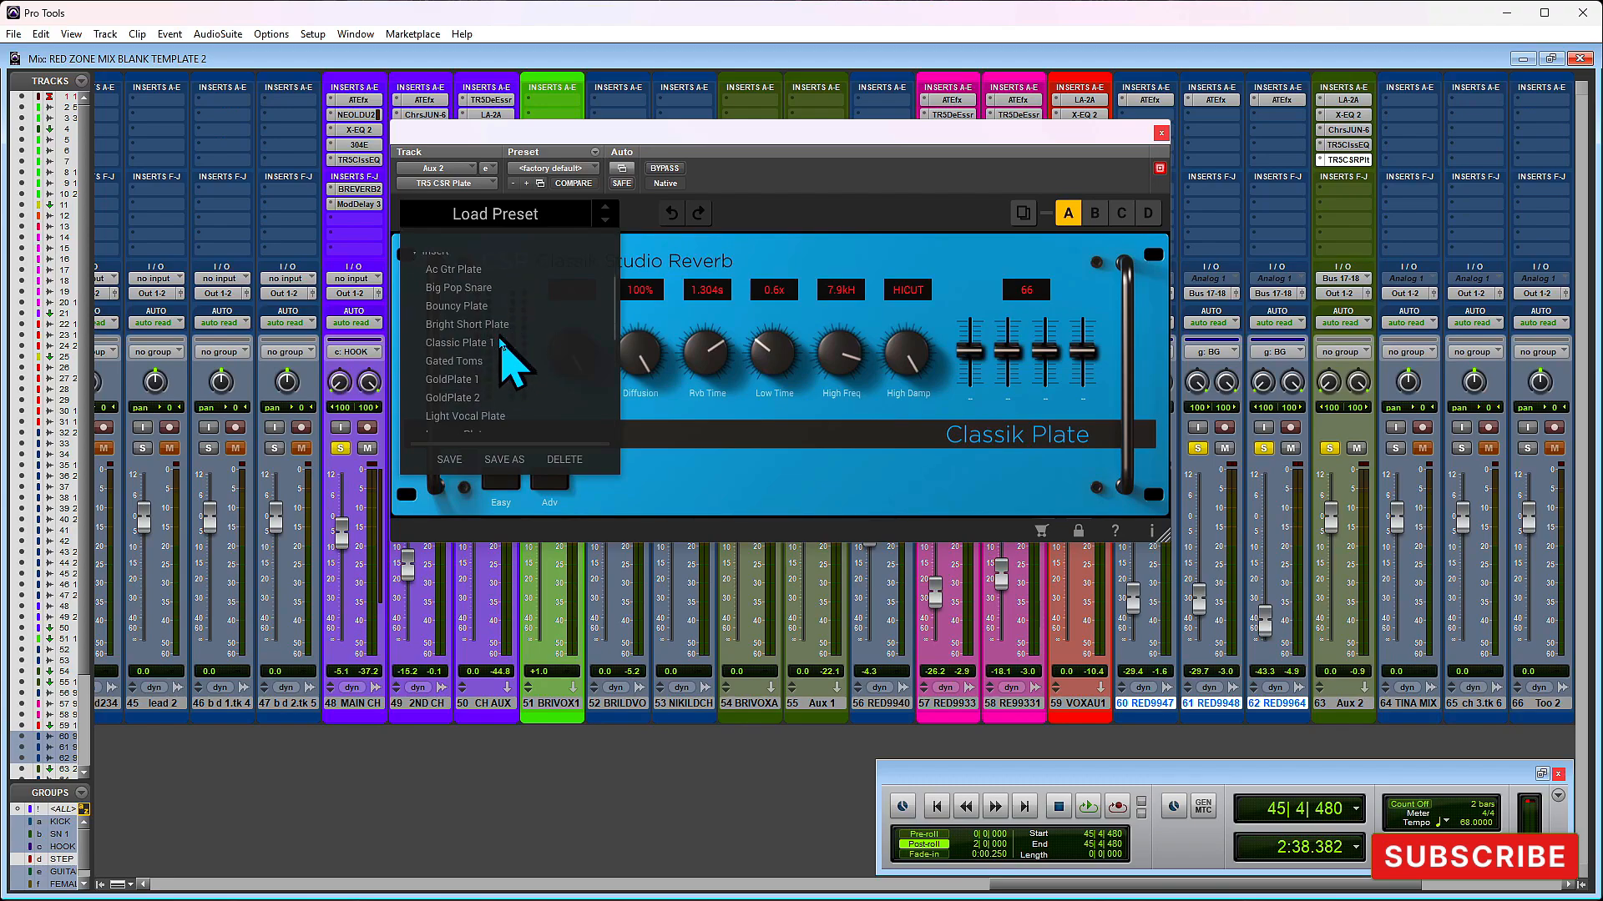
{"action": "left_click", "coordinate": [478, 345]}
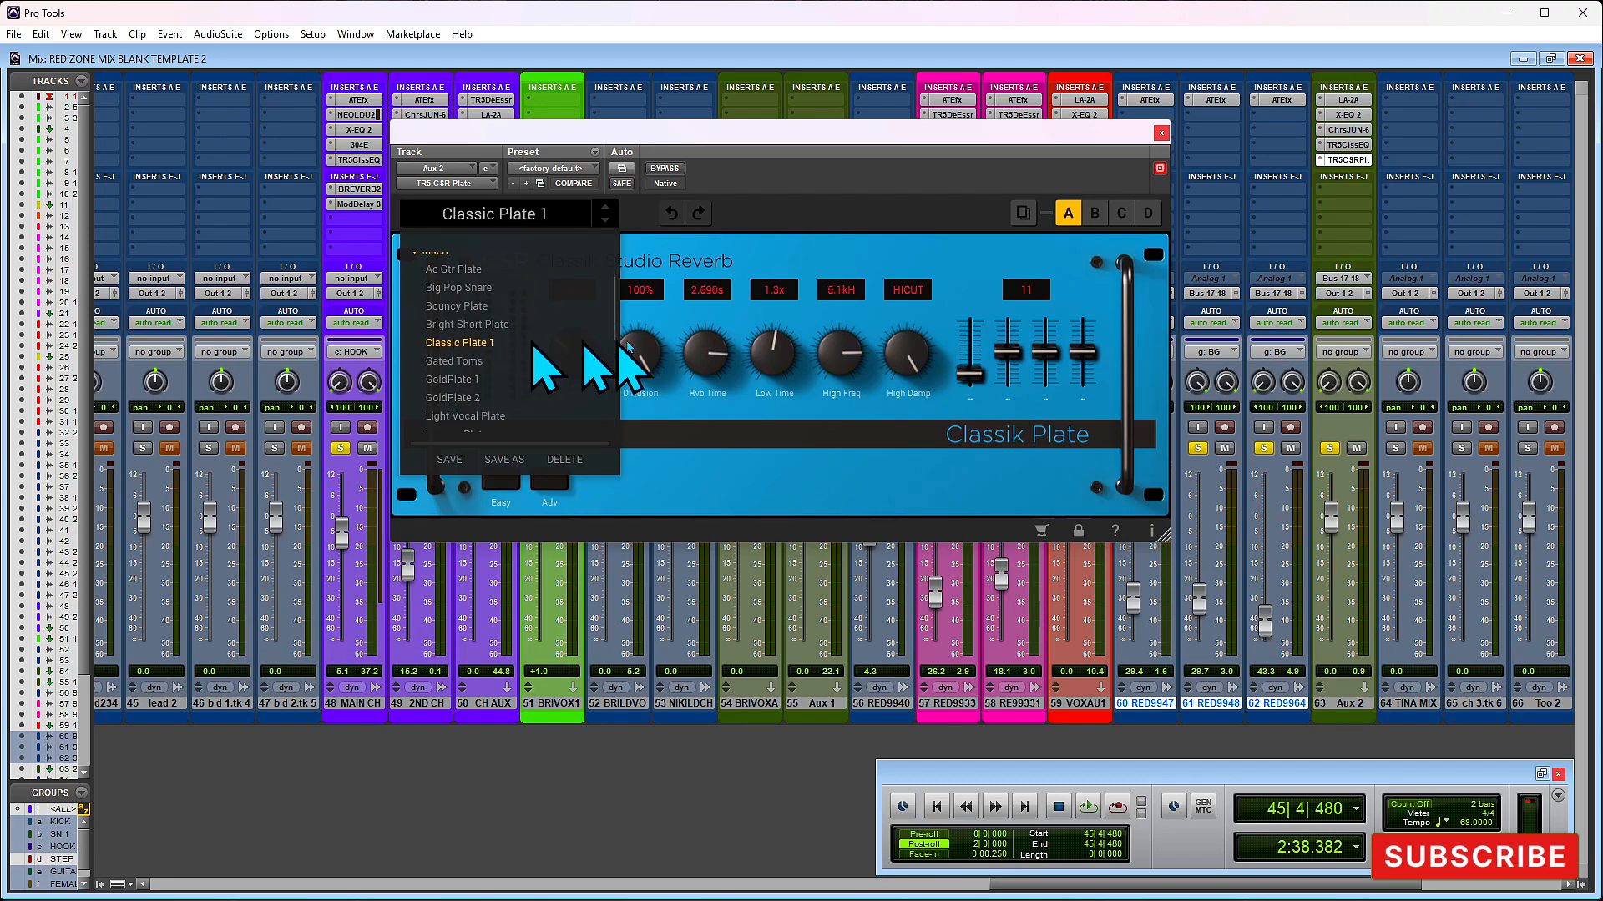
{"action": "left_click", "coordinate": [871, 171]}
{"action": "key", "text": "space"}
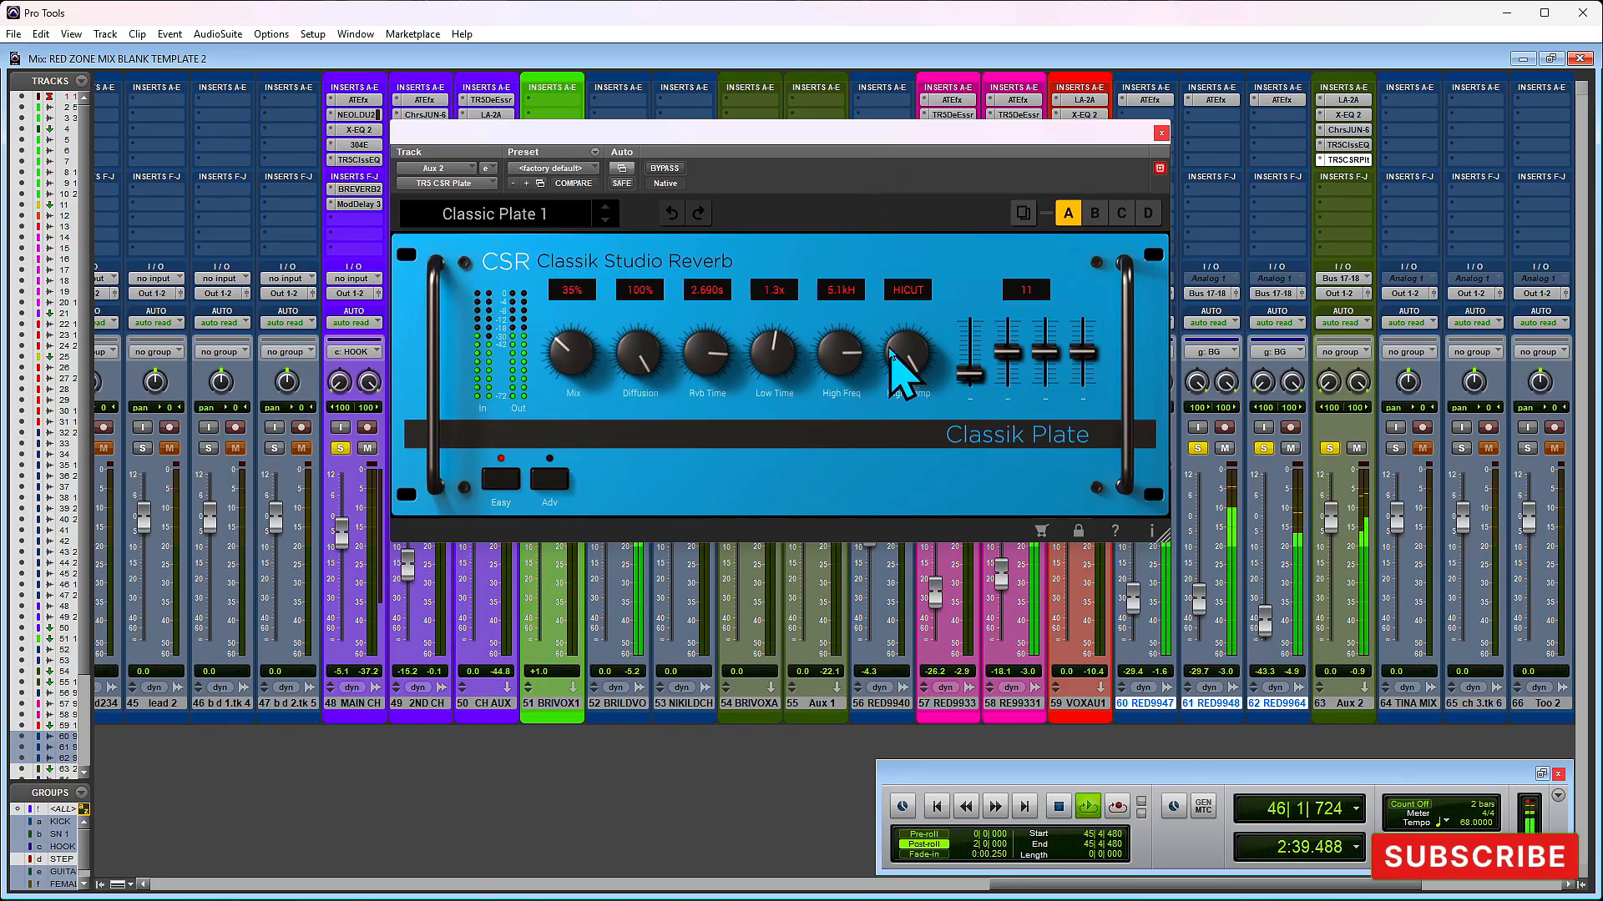
{"action": "key", "text": "space"}
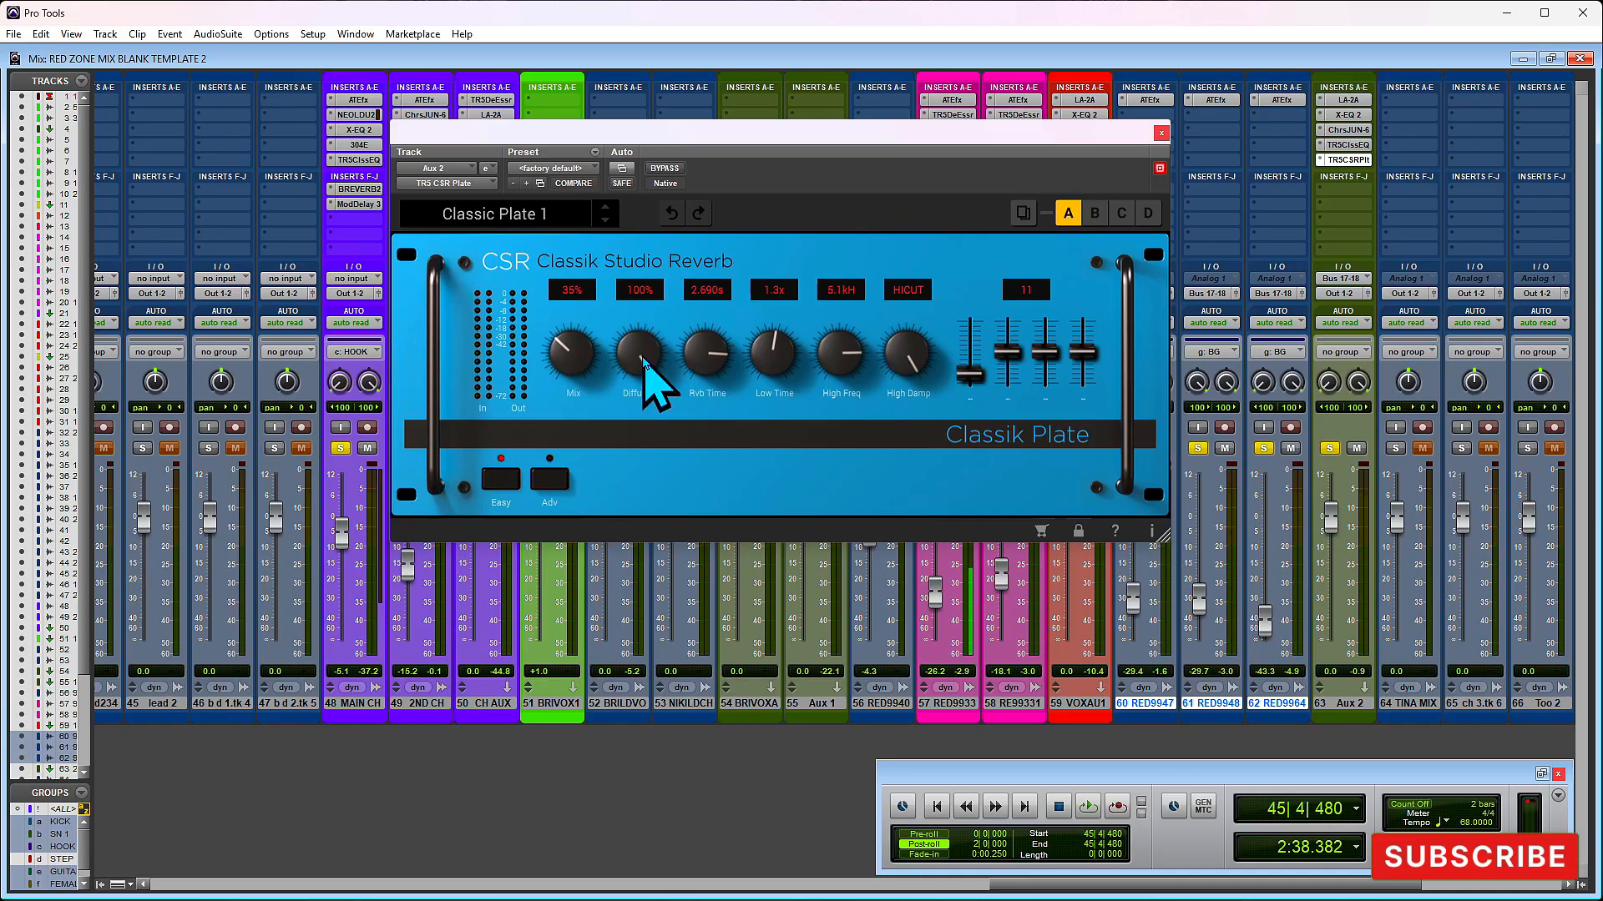
- Set CSR Plate's Diffusion to 87%, Reverb Time to 0.337 s and Mix to 31%, auditioning the section before closing the plug-in
{"action": "left_click_drag", "start_coordinate": [636, 354], "coordinate": [705, 429]}
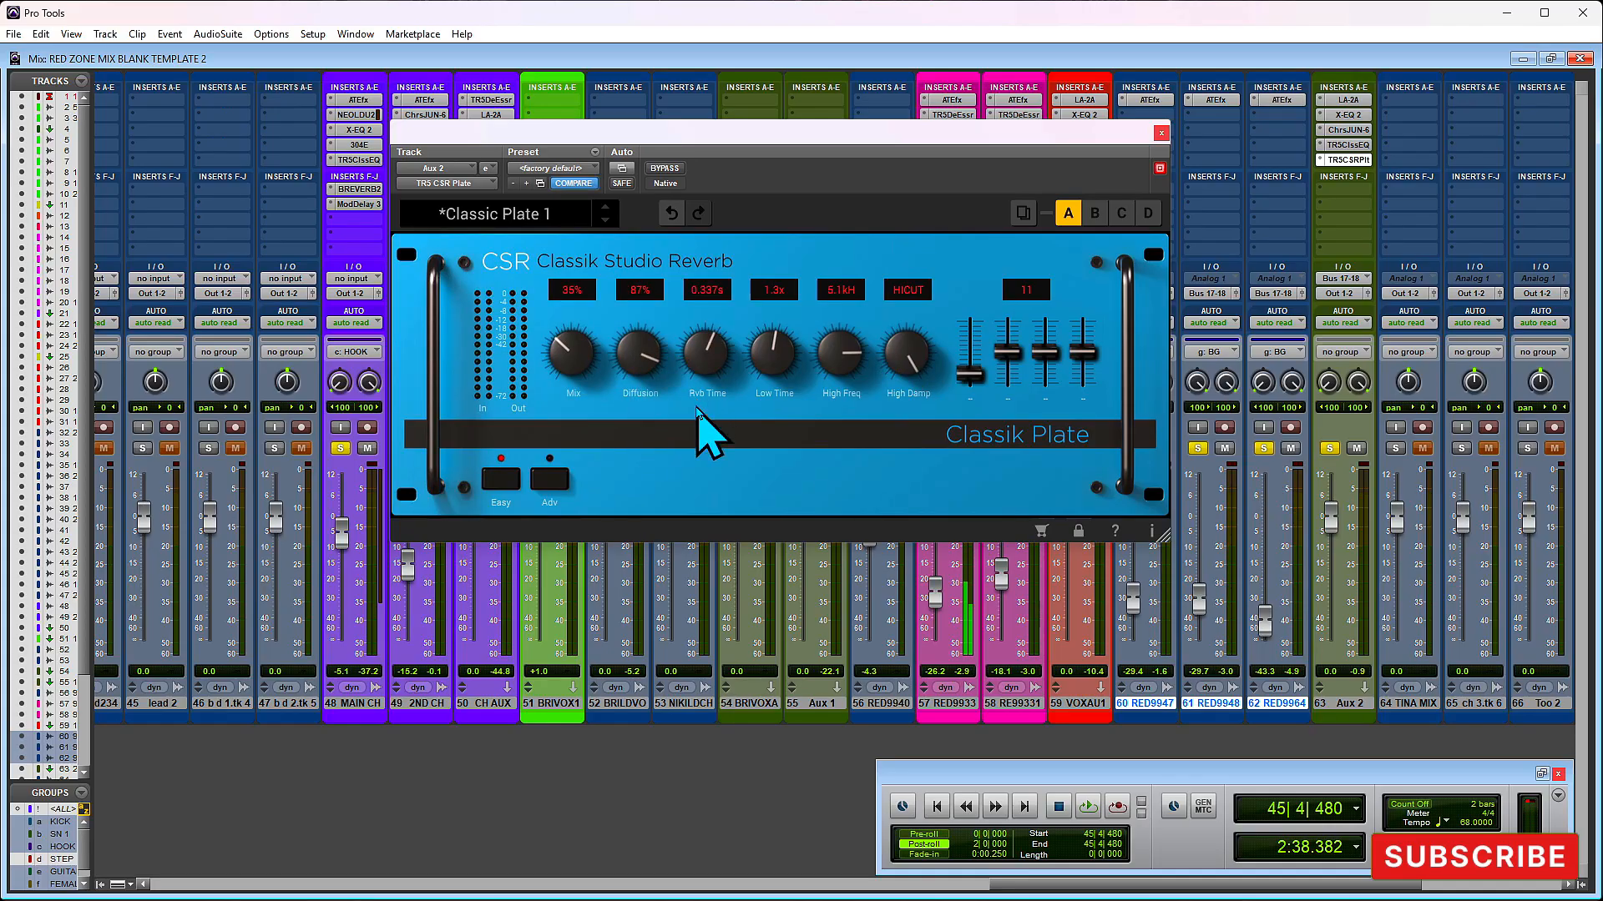
{"action": "key", "text": "space"}
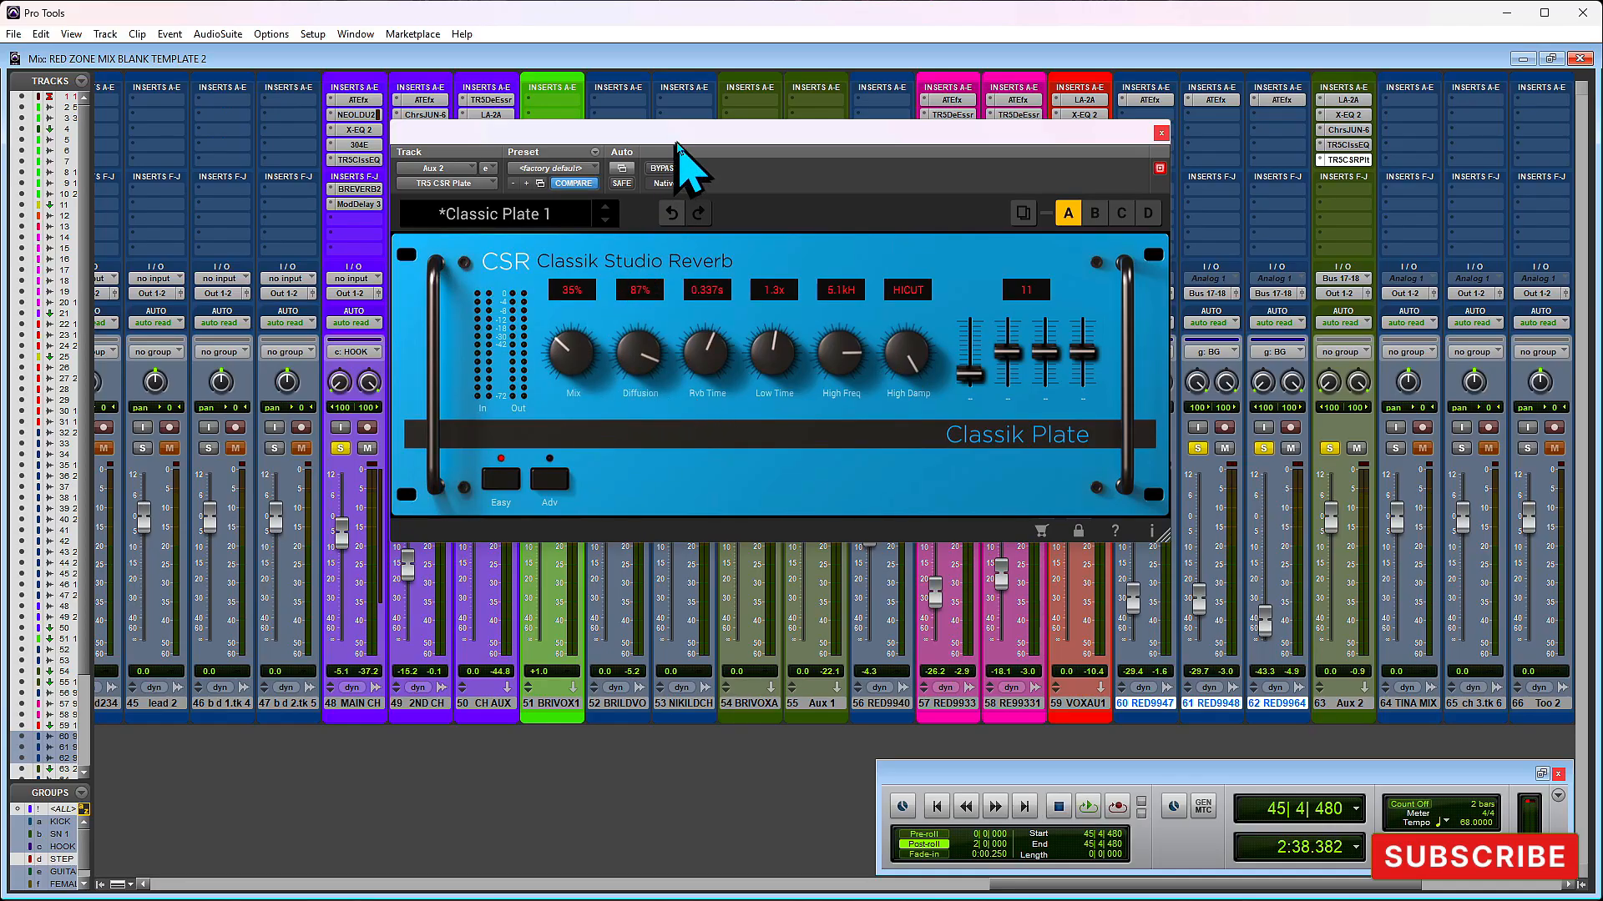
{"action": "mouse_move", "coordinate": [555, 357]}
{"action": "left_mouse_down"}
{"action": "mouse_move", "coordinate": [566, 383]}
{"action": "mouse_move", "coordinate": [571, 354]}
{"action": "left_mouse_up"}
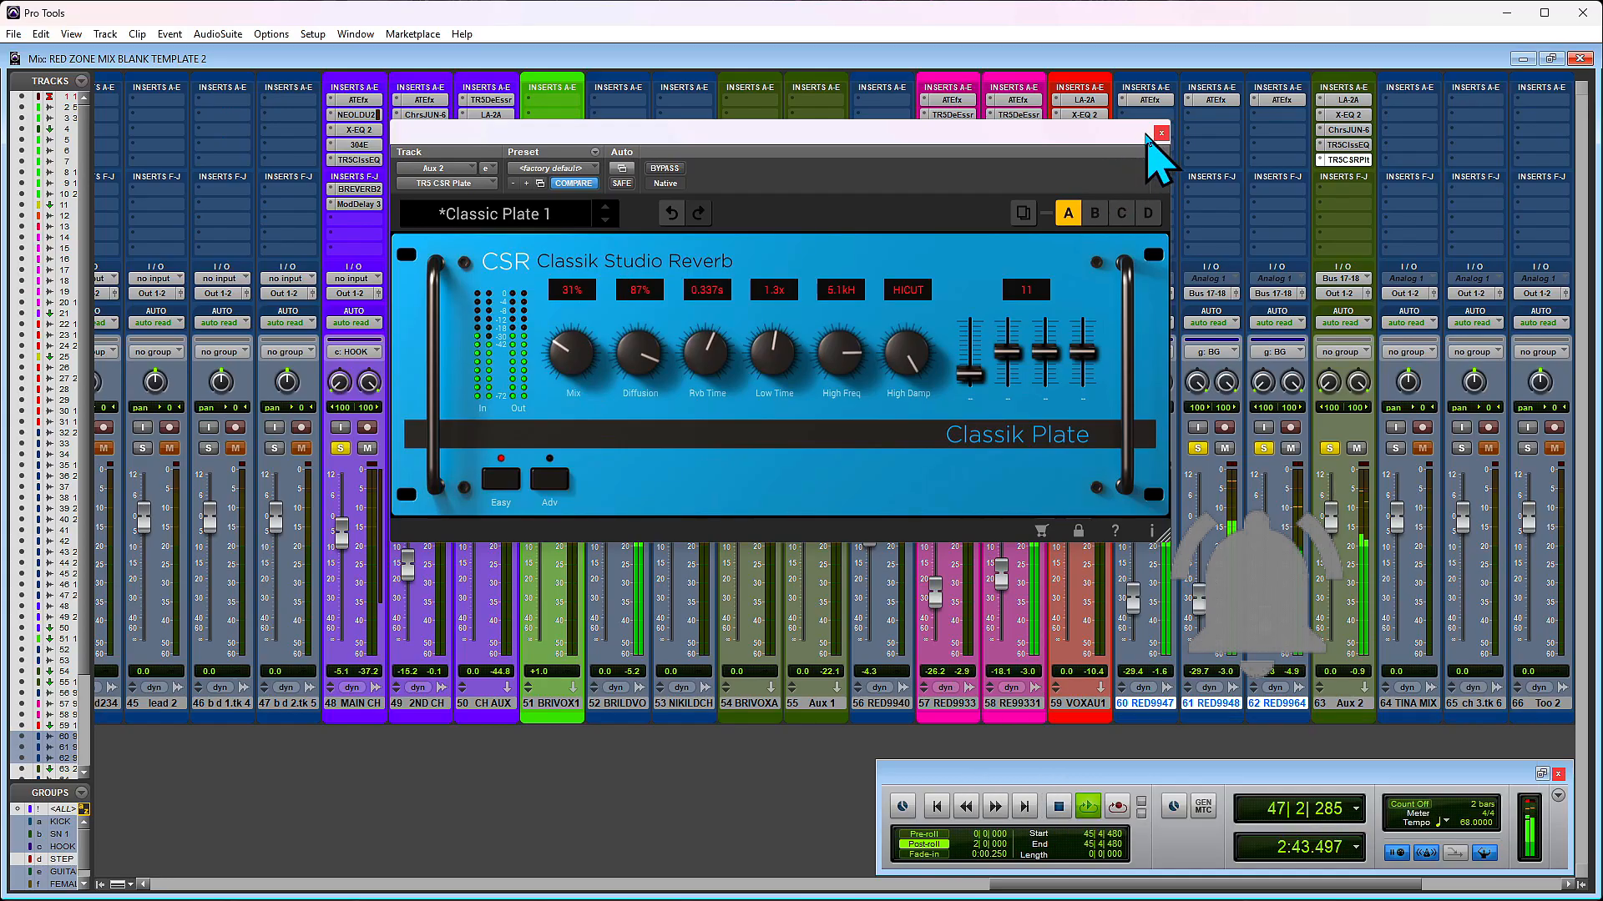
{"action": "key", "text": "space"}
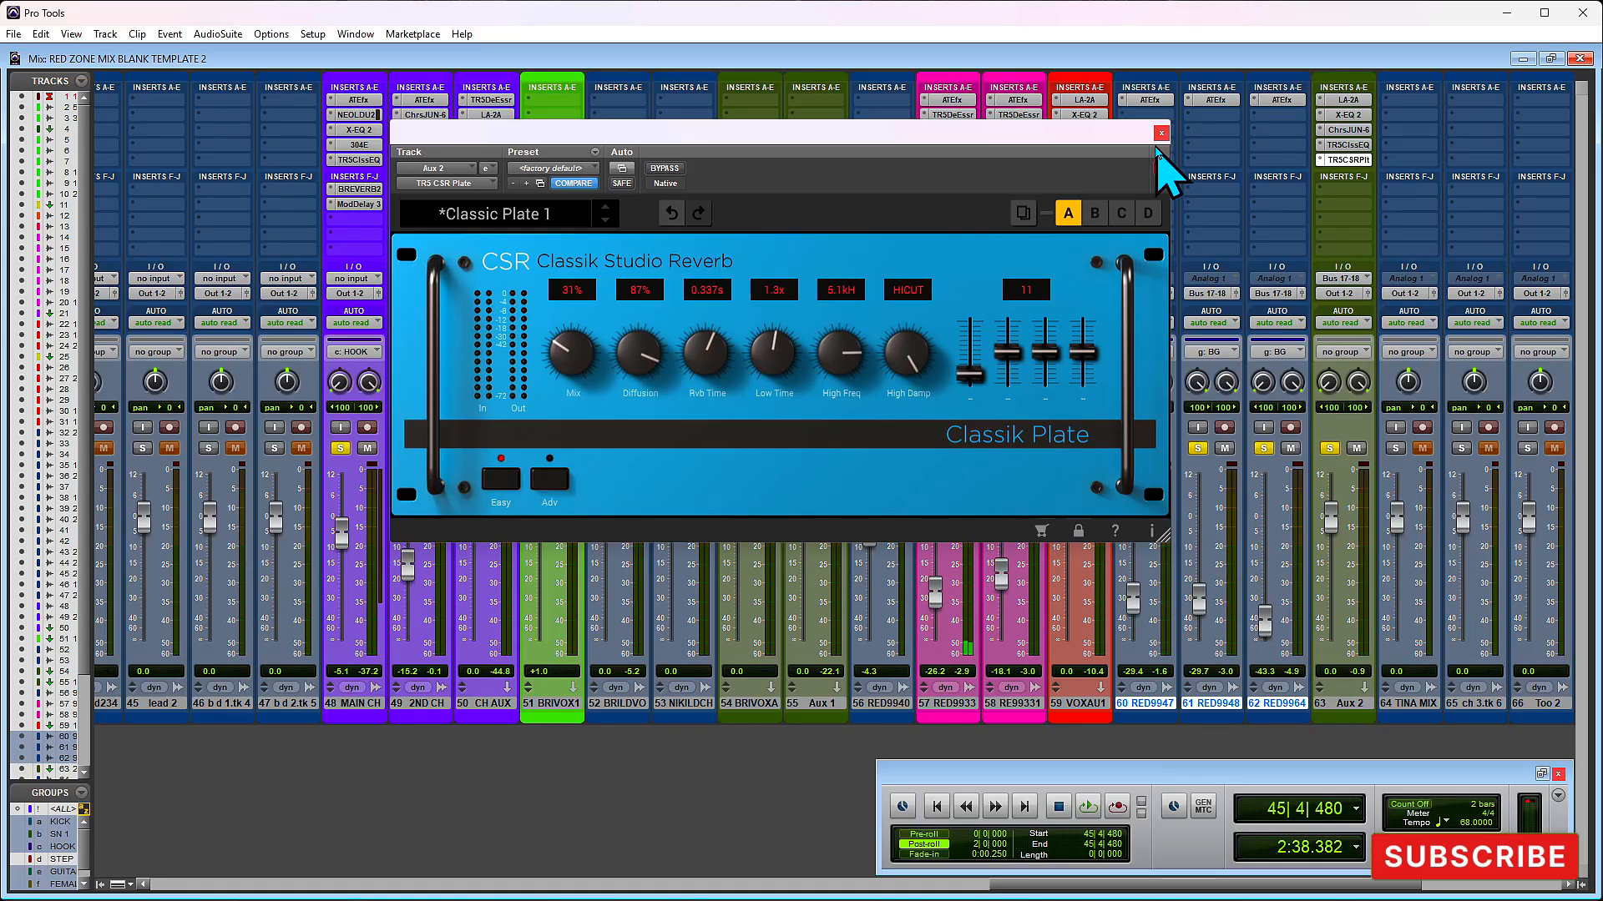
{"action": "left_click", "coordinate": [1160, 134]}
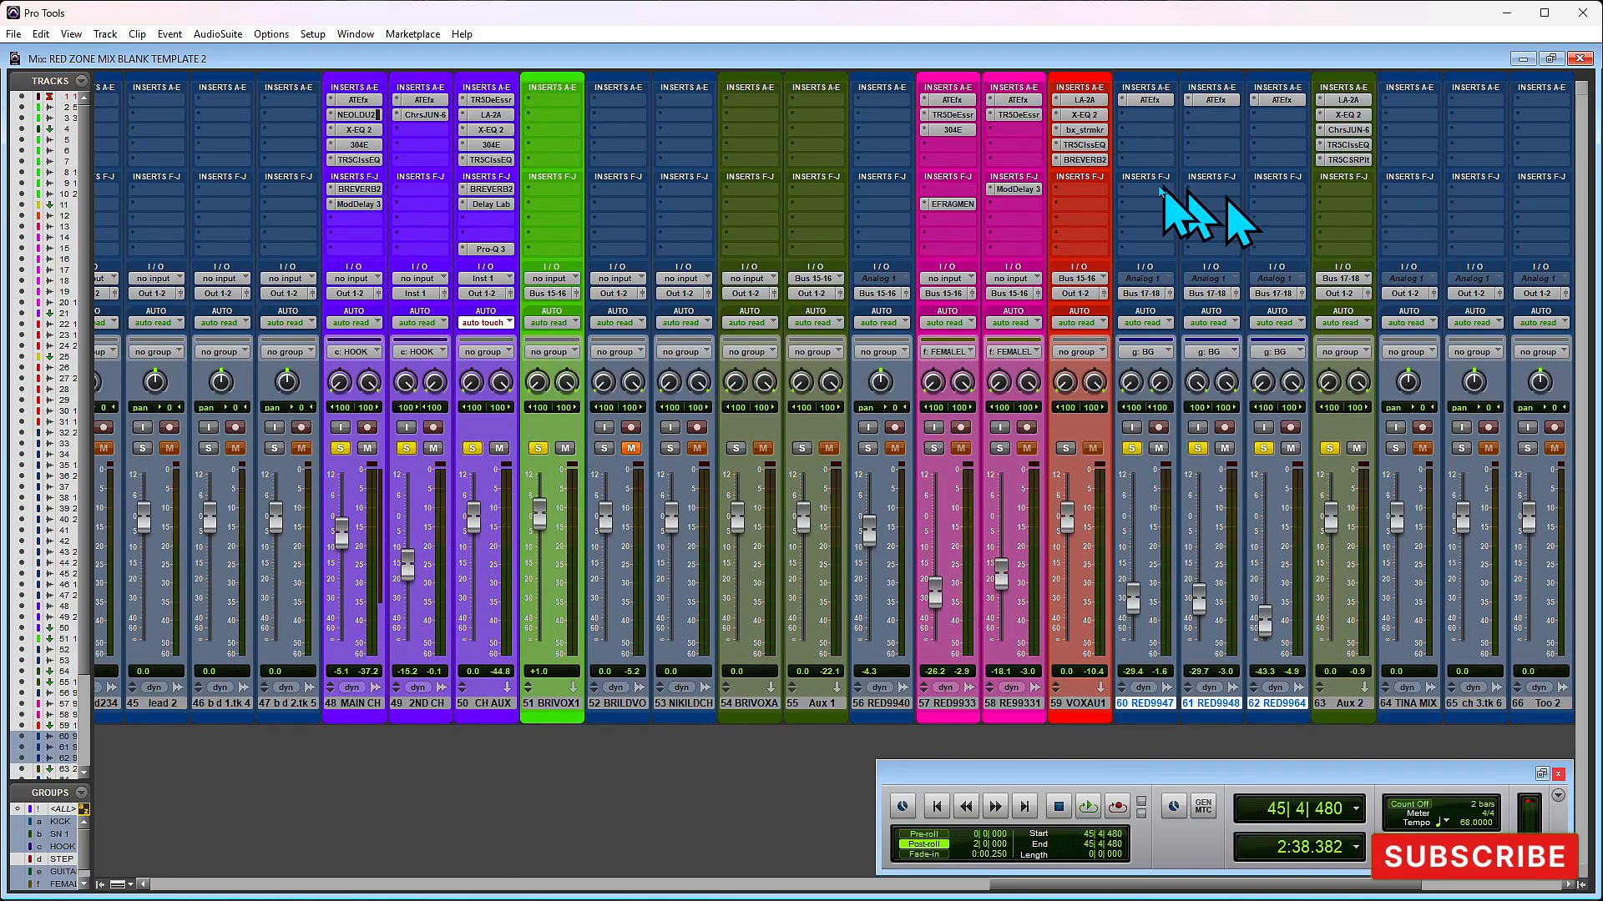
- Add the stereo NEOLD OLDTIMER delay to Aux 2's sixth insert slot and bring up its settings
{"action": "left_click", "coordinate": [1337, 189]}
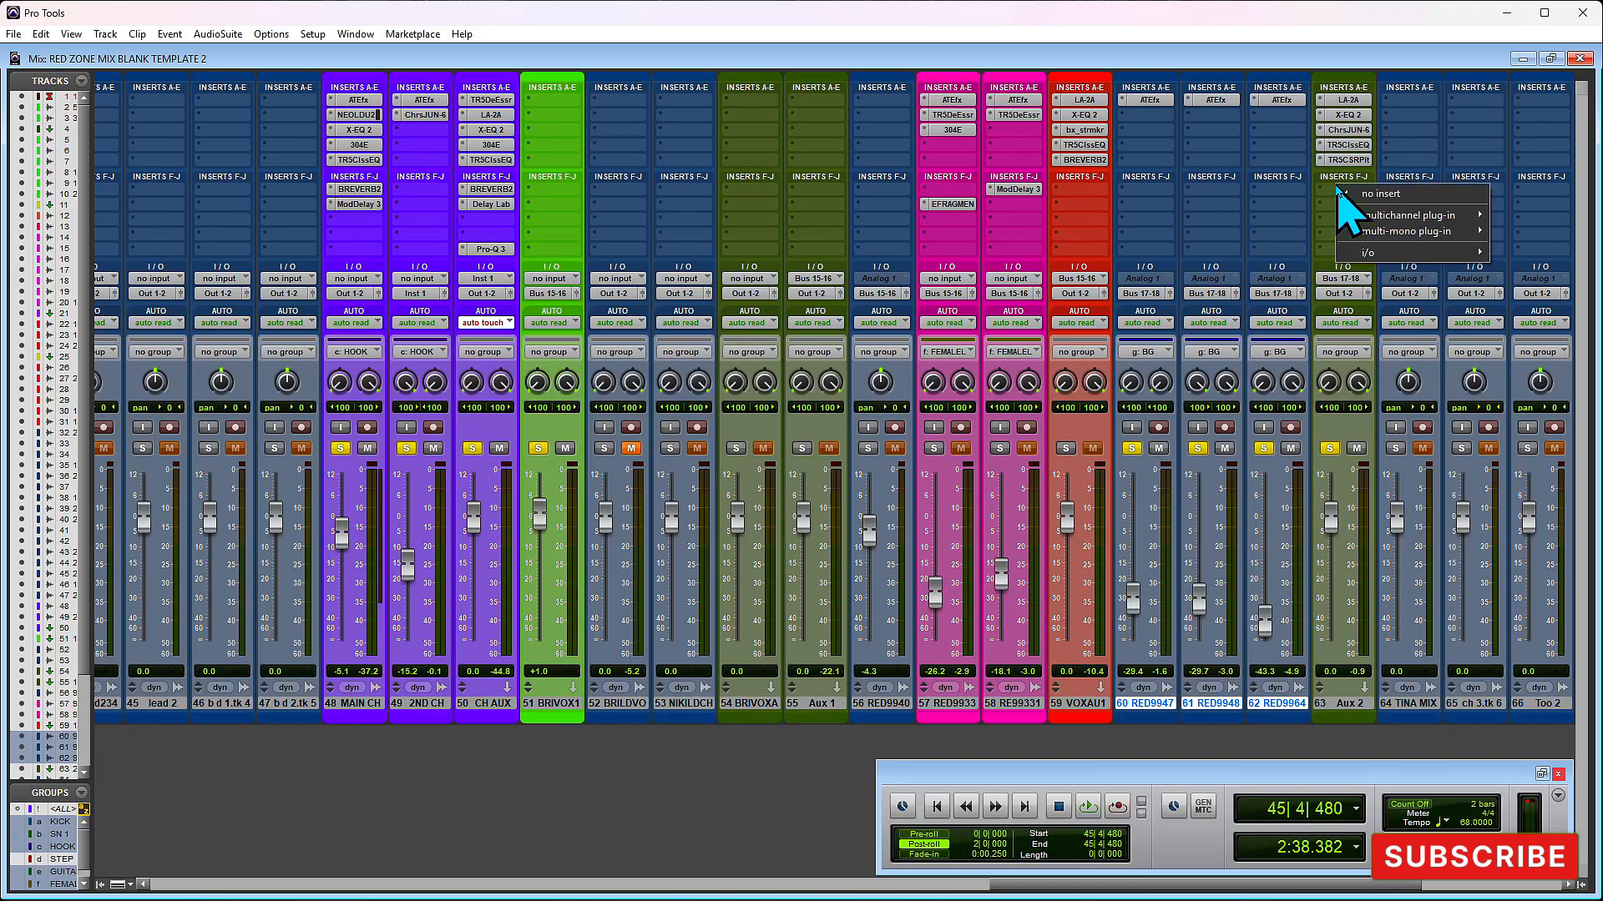
{"action": "mouse_move", "coordinate": [1388, 218]}
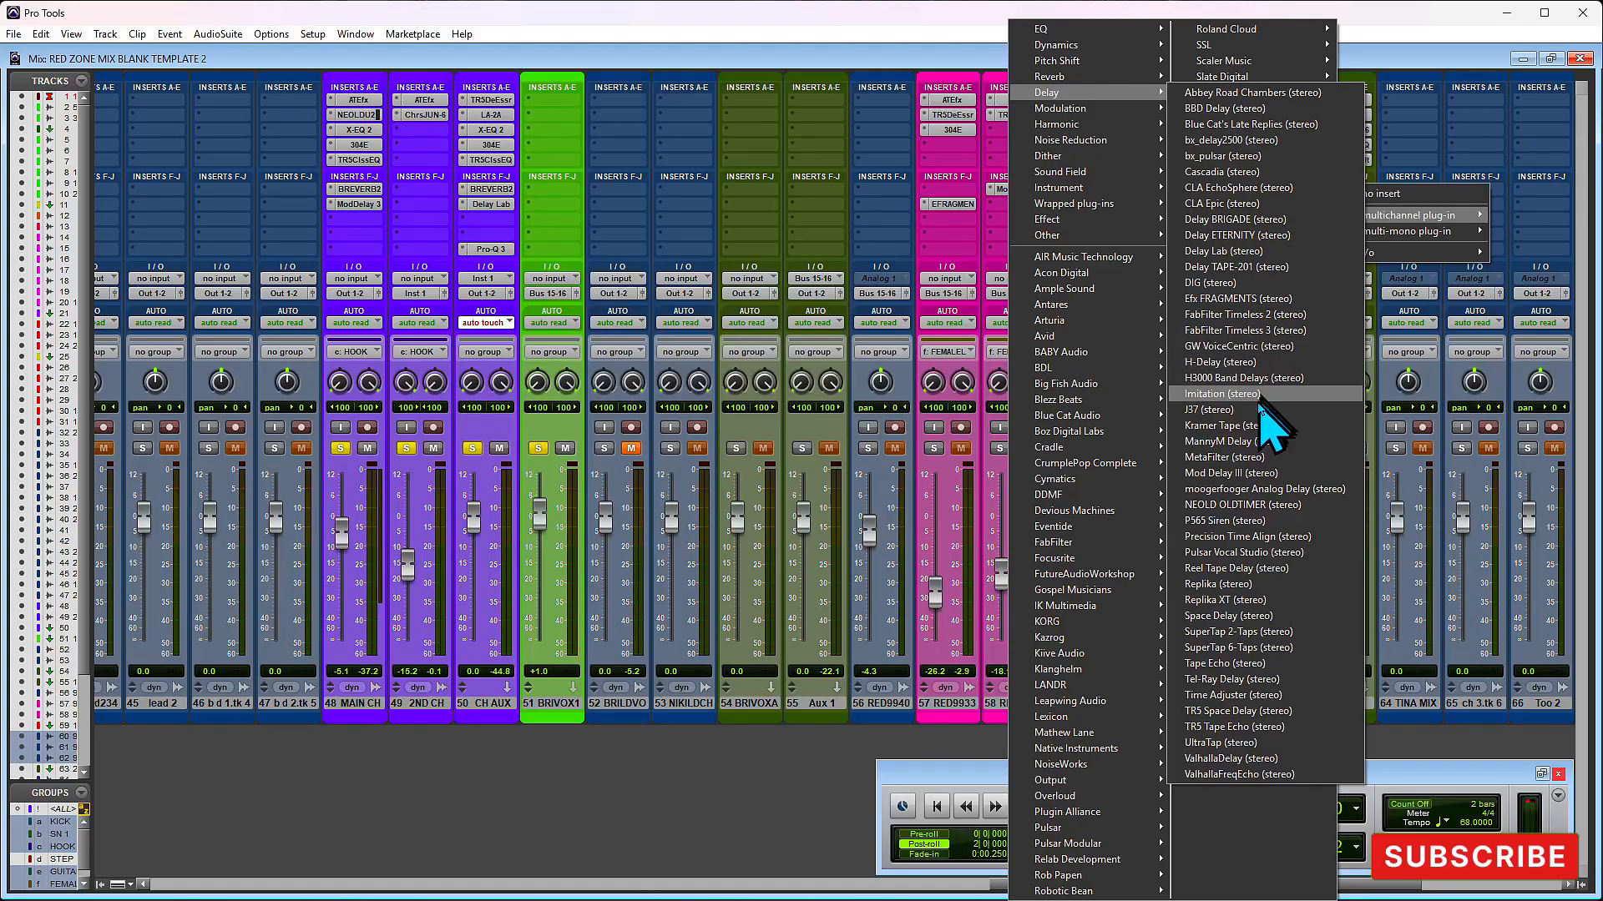
{"action": "left_click", "coordinate": [1252, 506]}
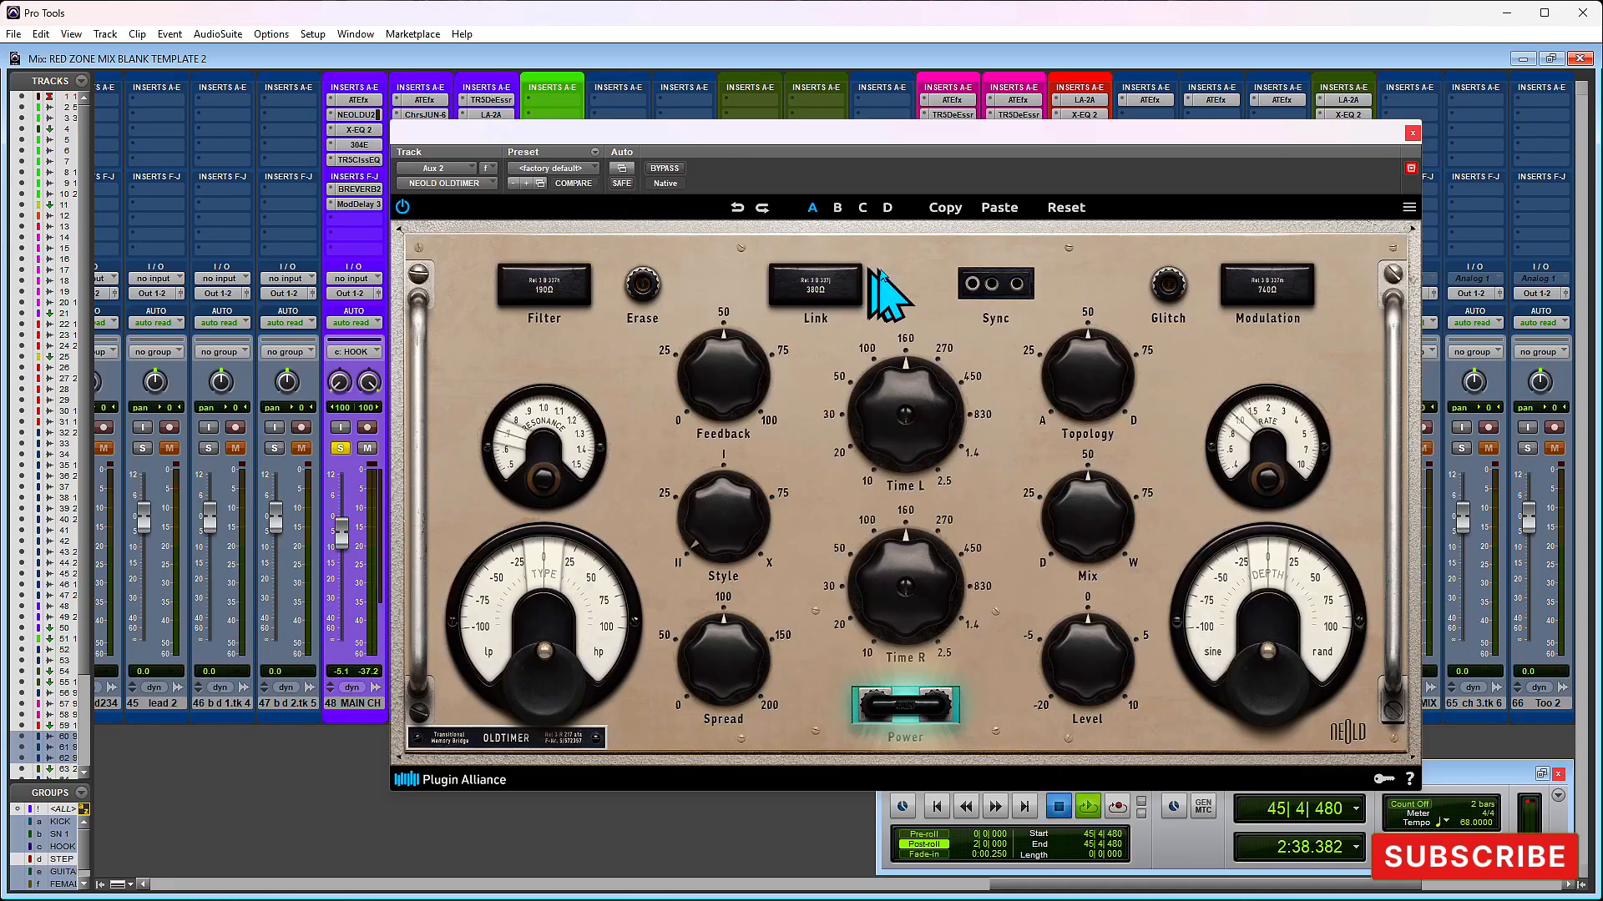
{"action": "left_click", "coordinate": [1035, 100]}
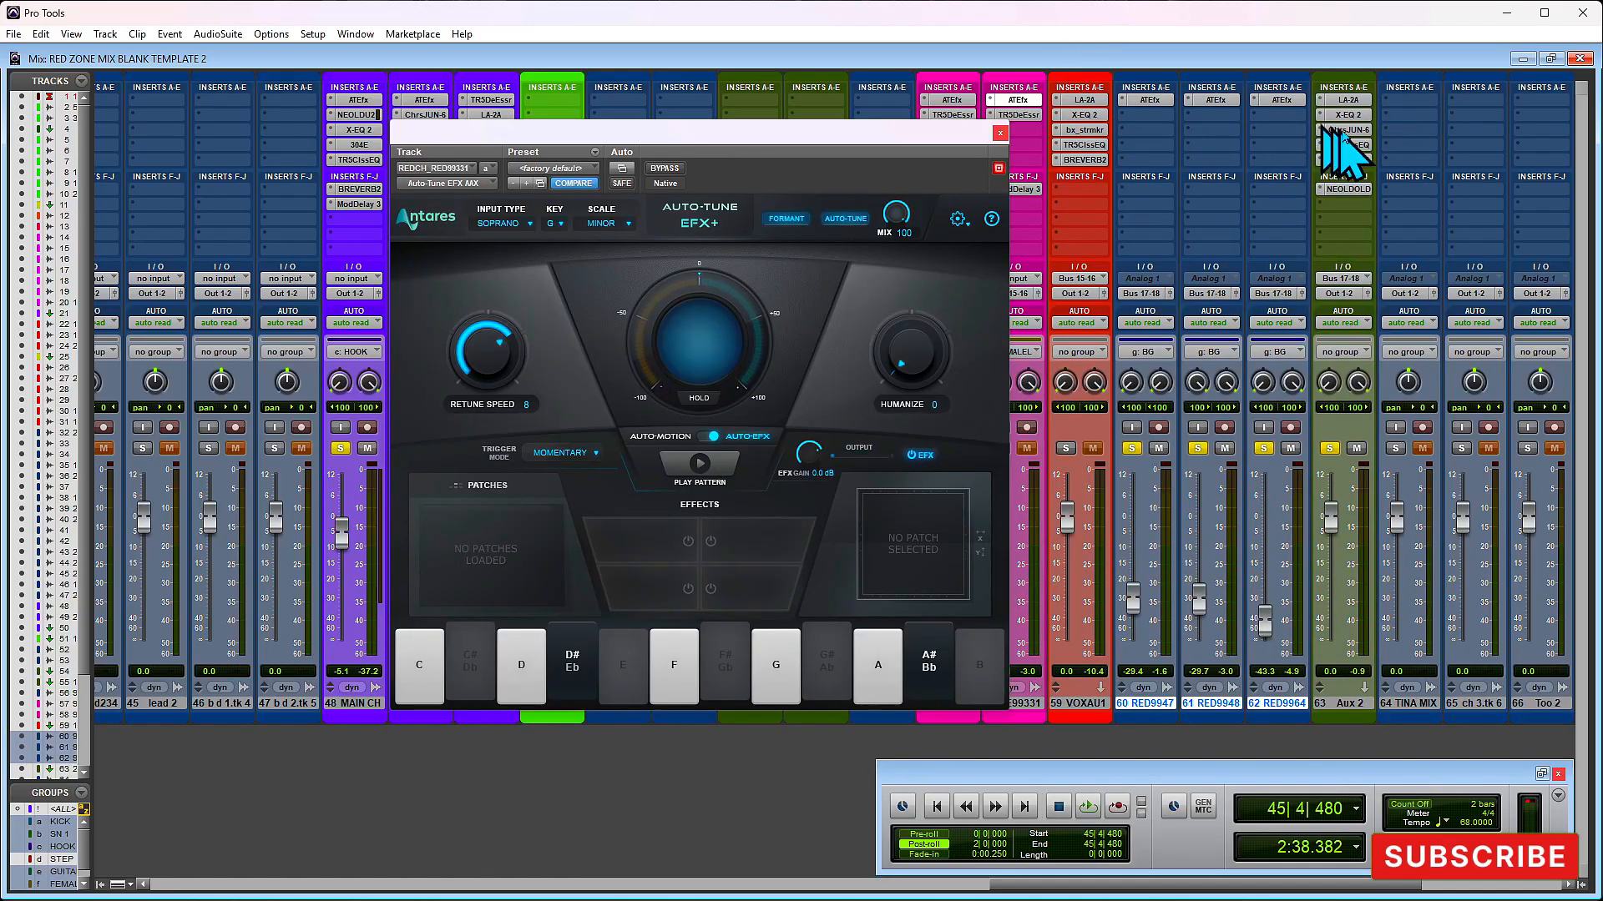
{"action": "left_click", "coordinate": [1347, 191]}
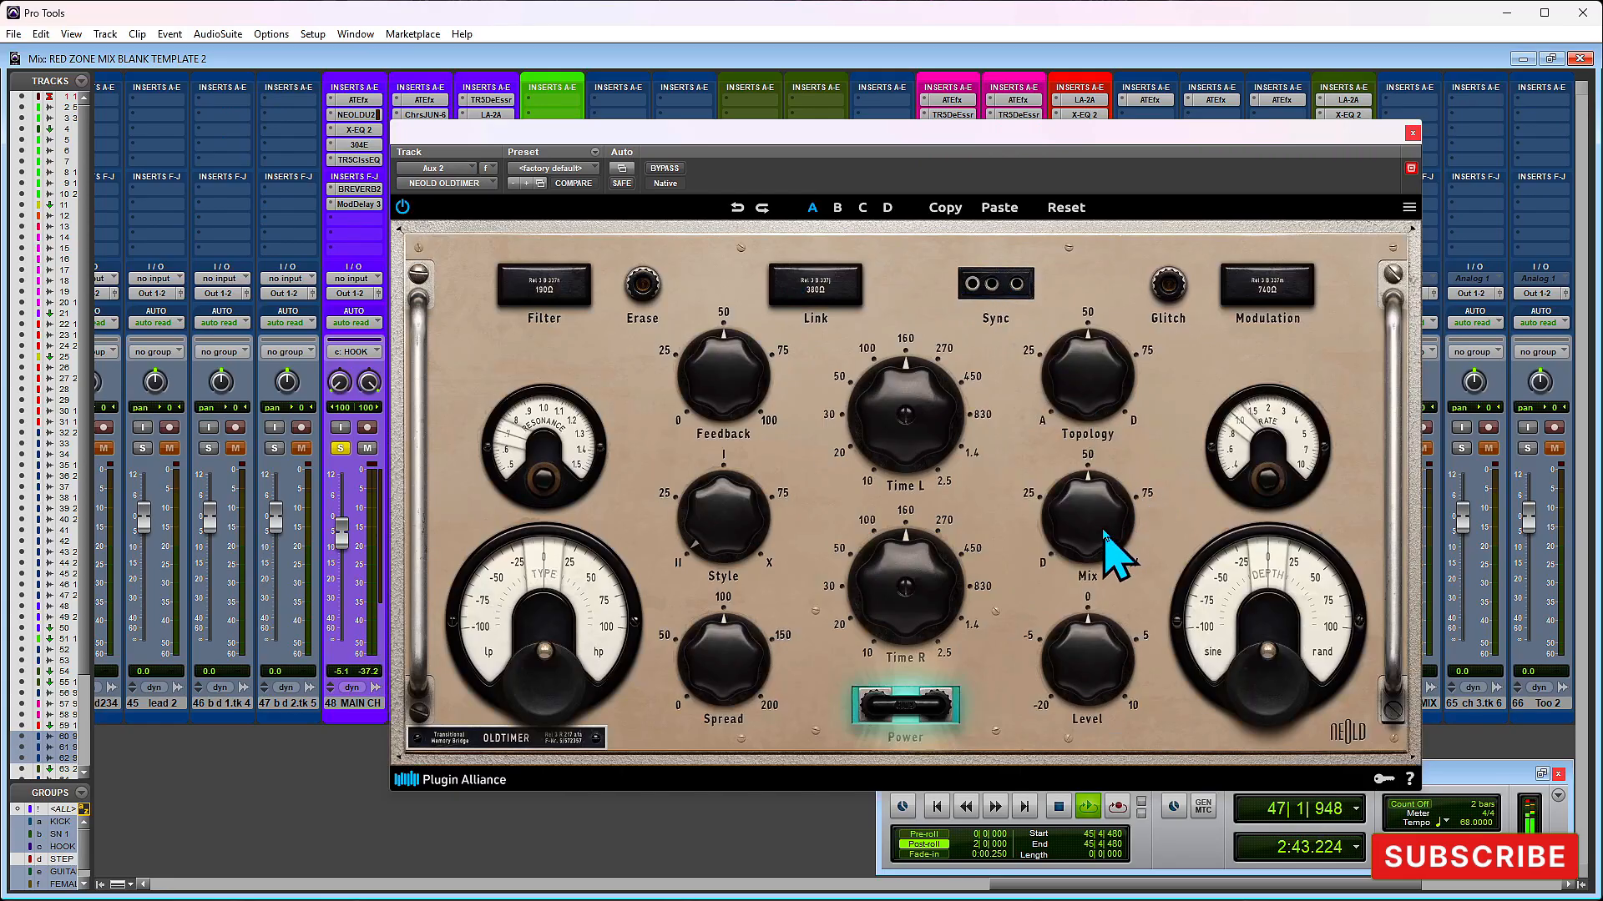
- Load the pop ping-pong vocals preset in OLDTIMER and audition the delay on the section
{"action": "key", "text": "space"}
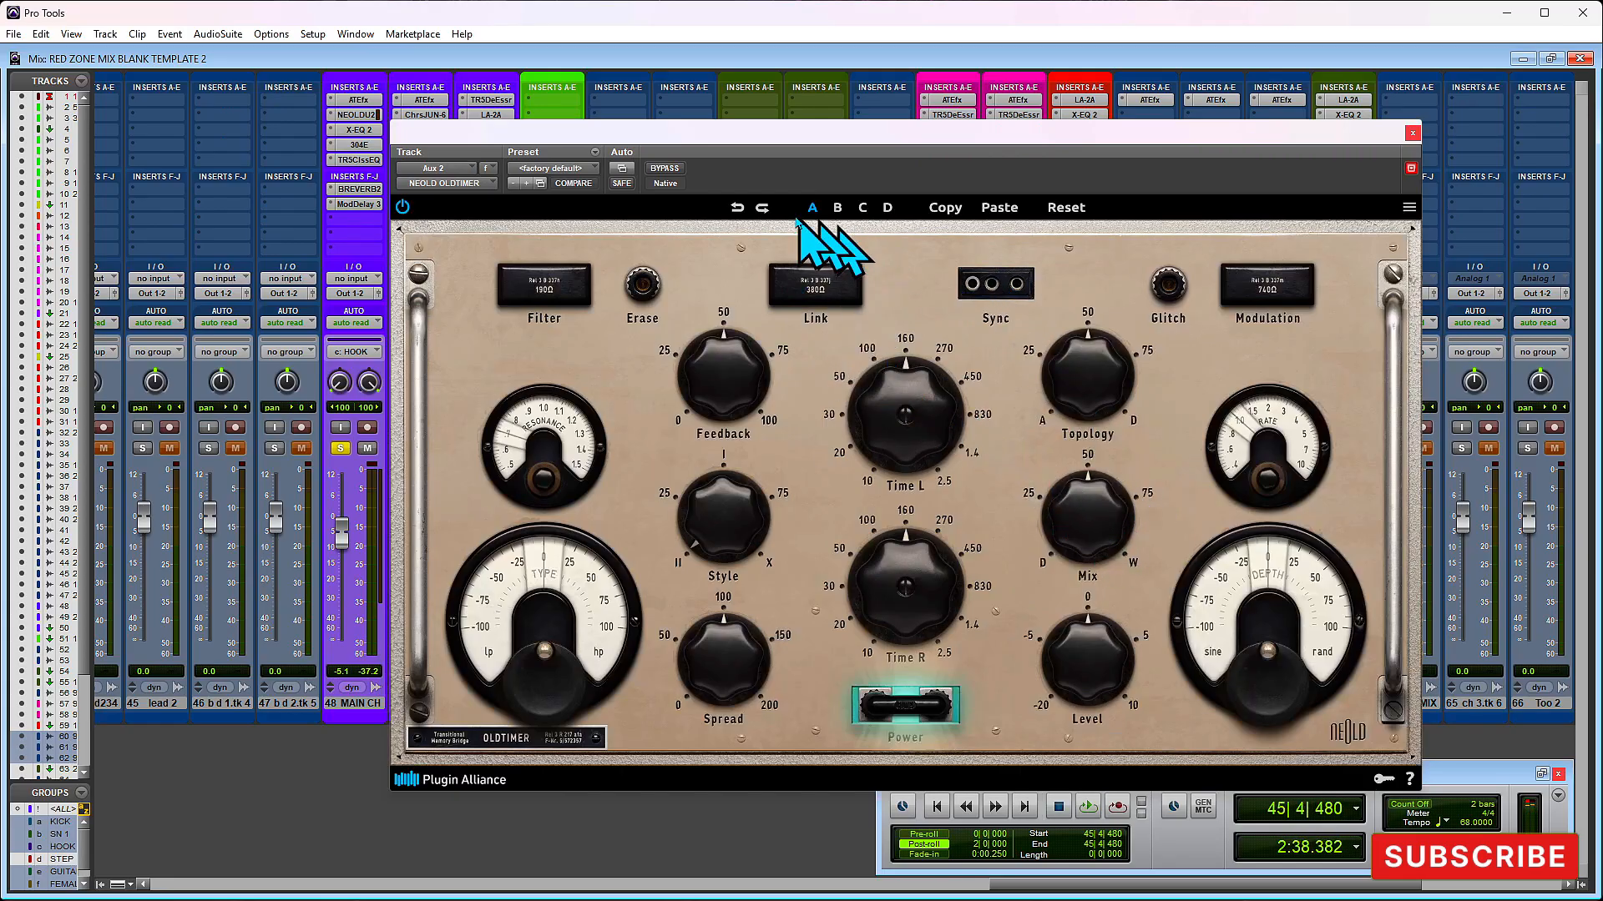
{"action": "key", "text": "space"}
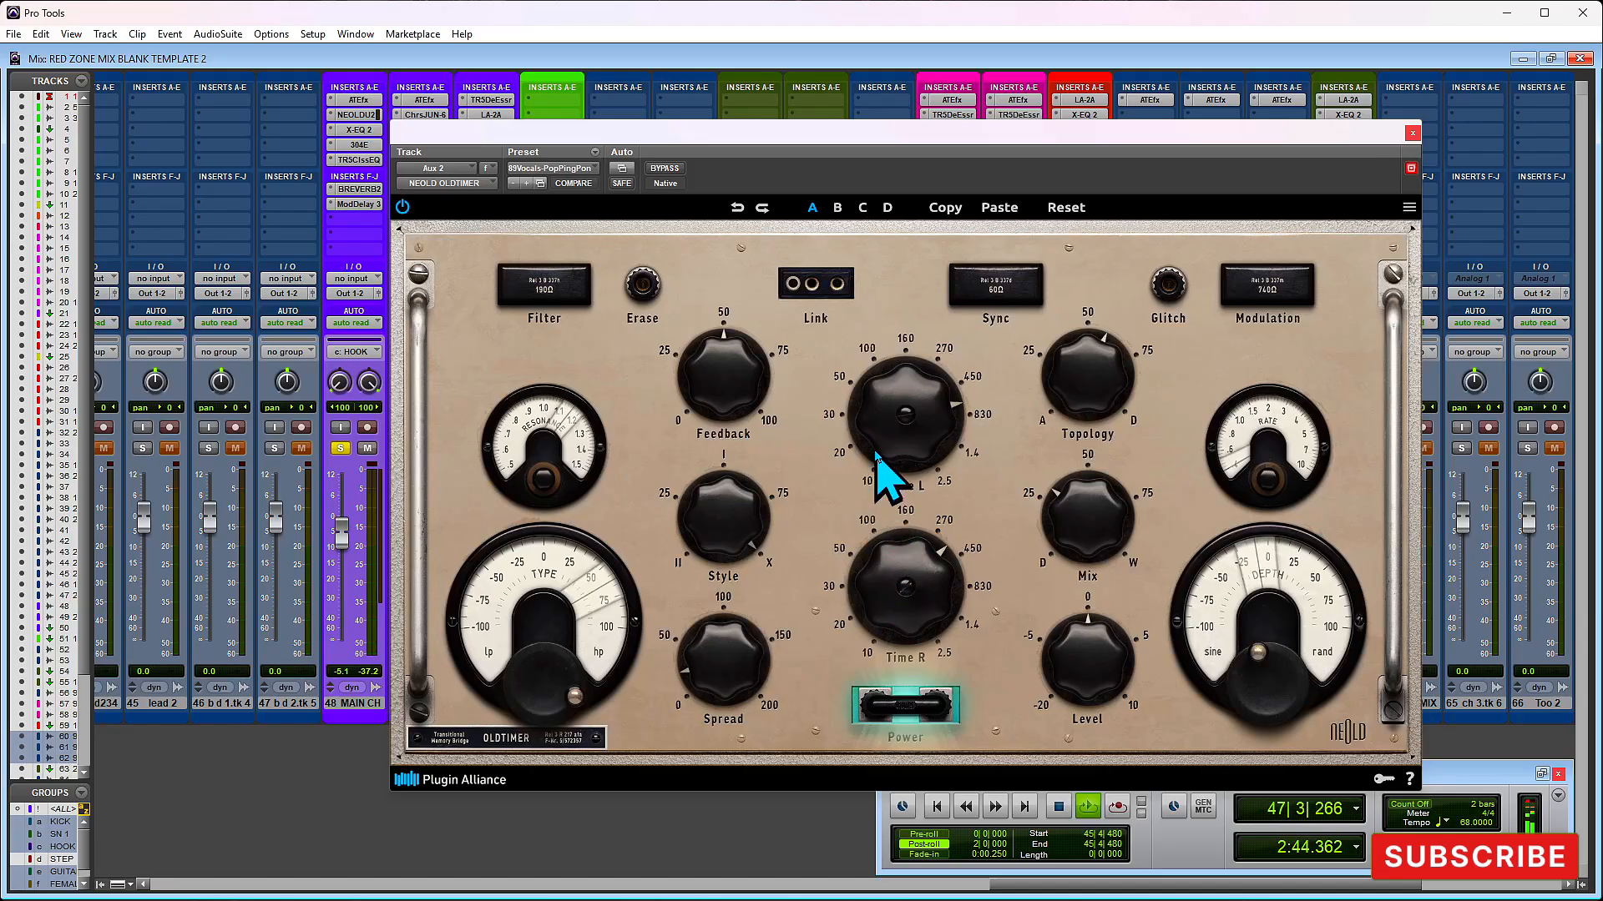
{"action": "key", "text": "space"}
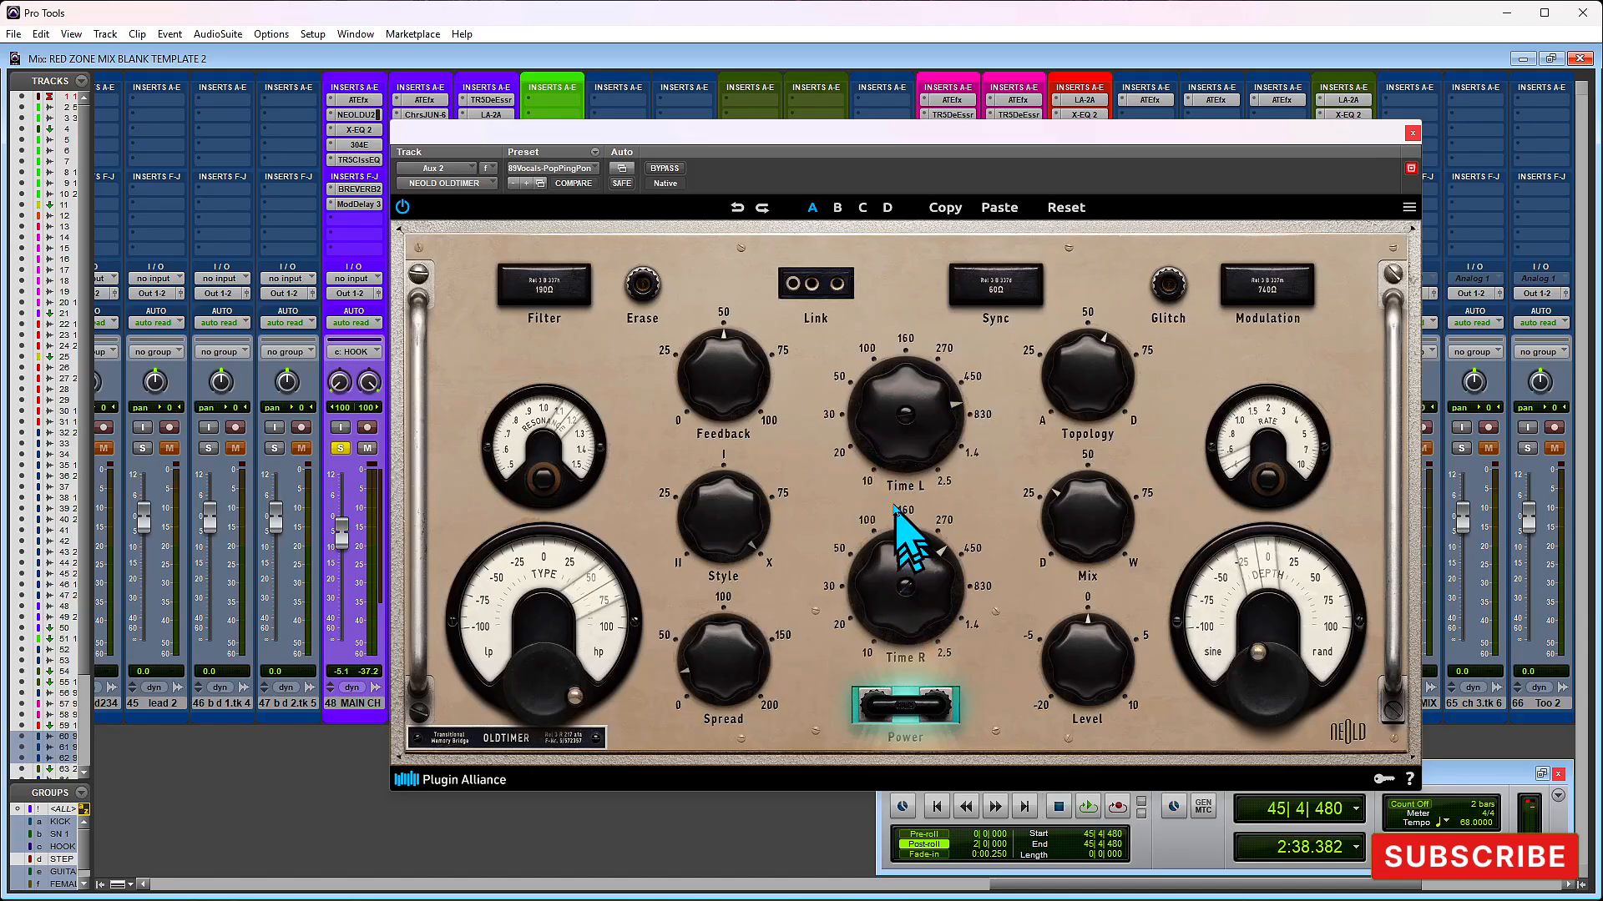
- Shorten OLDTIMER's Time L, set Time R to 1/8 and lower Feedback slightly below 50, then close the plug-in
{"action": "left_click_drag", "start_coordinate": [890, 411], "coordinate": [890, 422]}
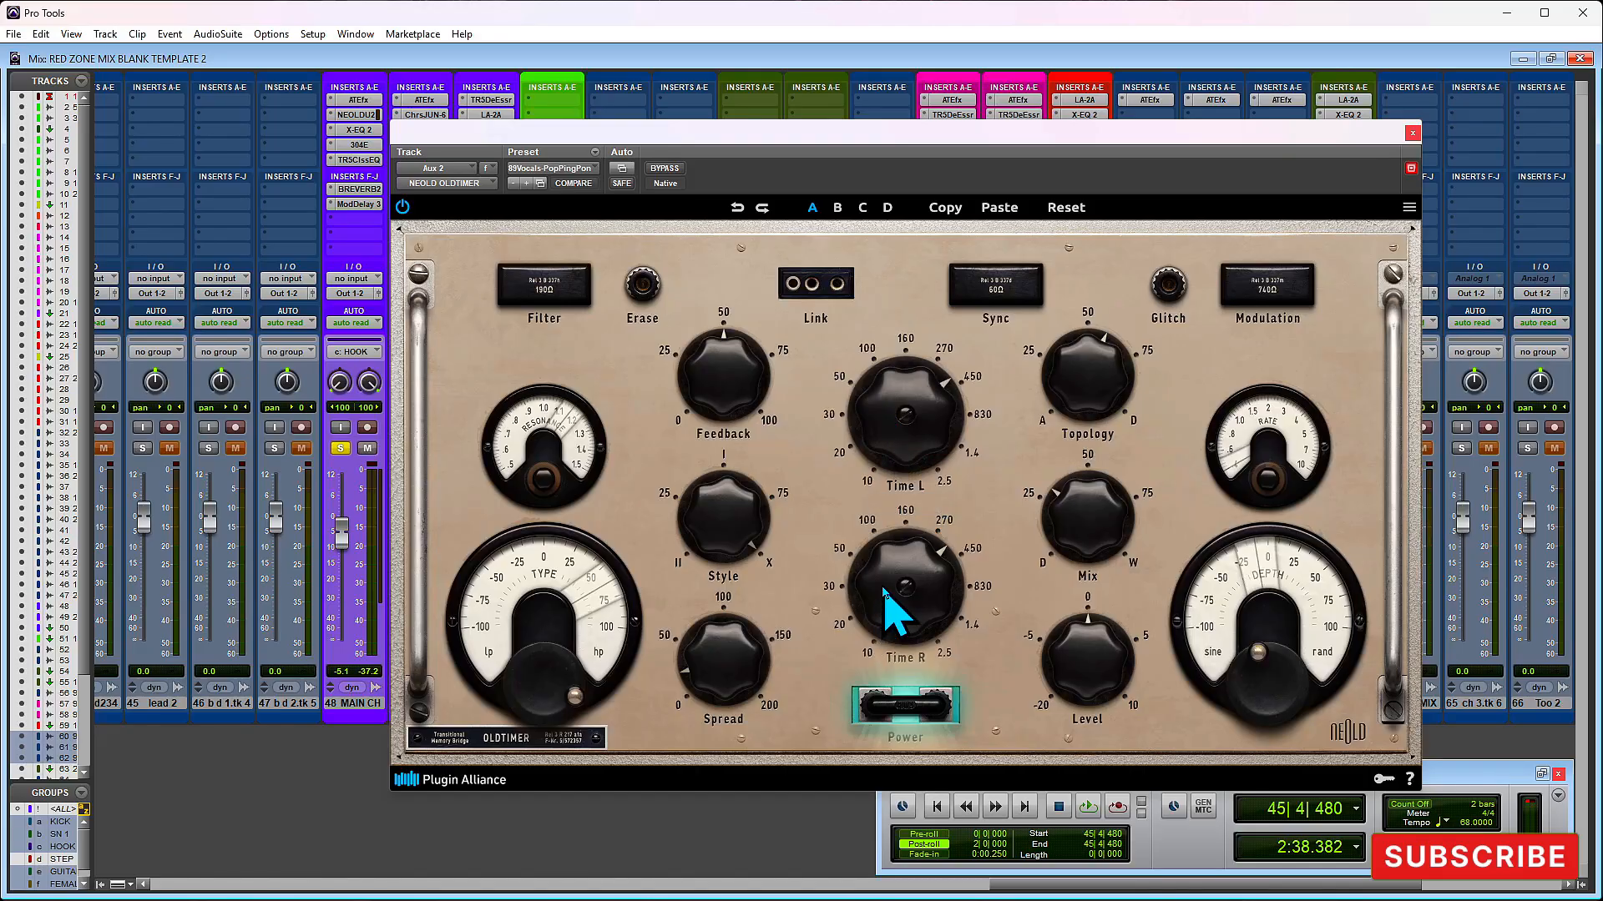
{"action": "left_click_drag", "start_coordinate": [883, 583], "coordinate": [882, 574]}
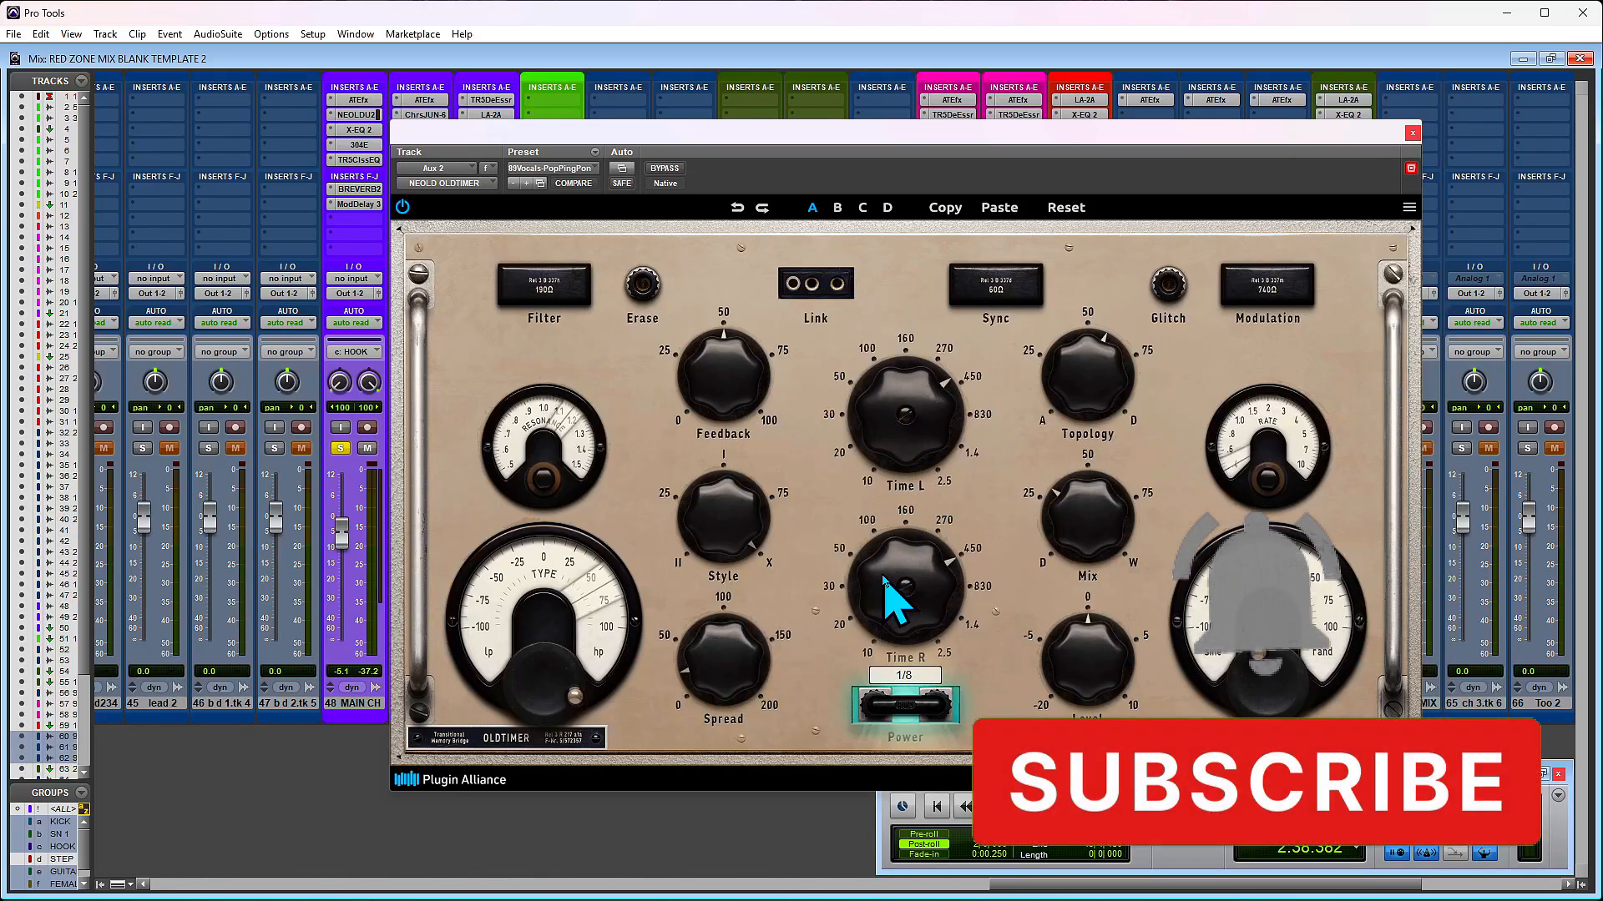
{"action": "left_click_drag", "start_coordinate": [887, 411], "coordinate": [885, 419]}
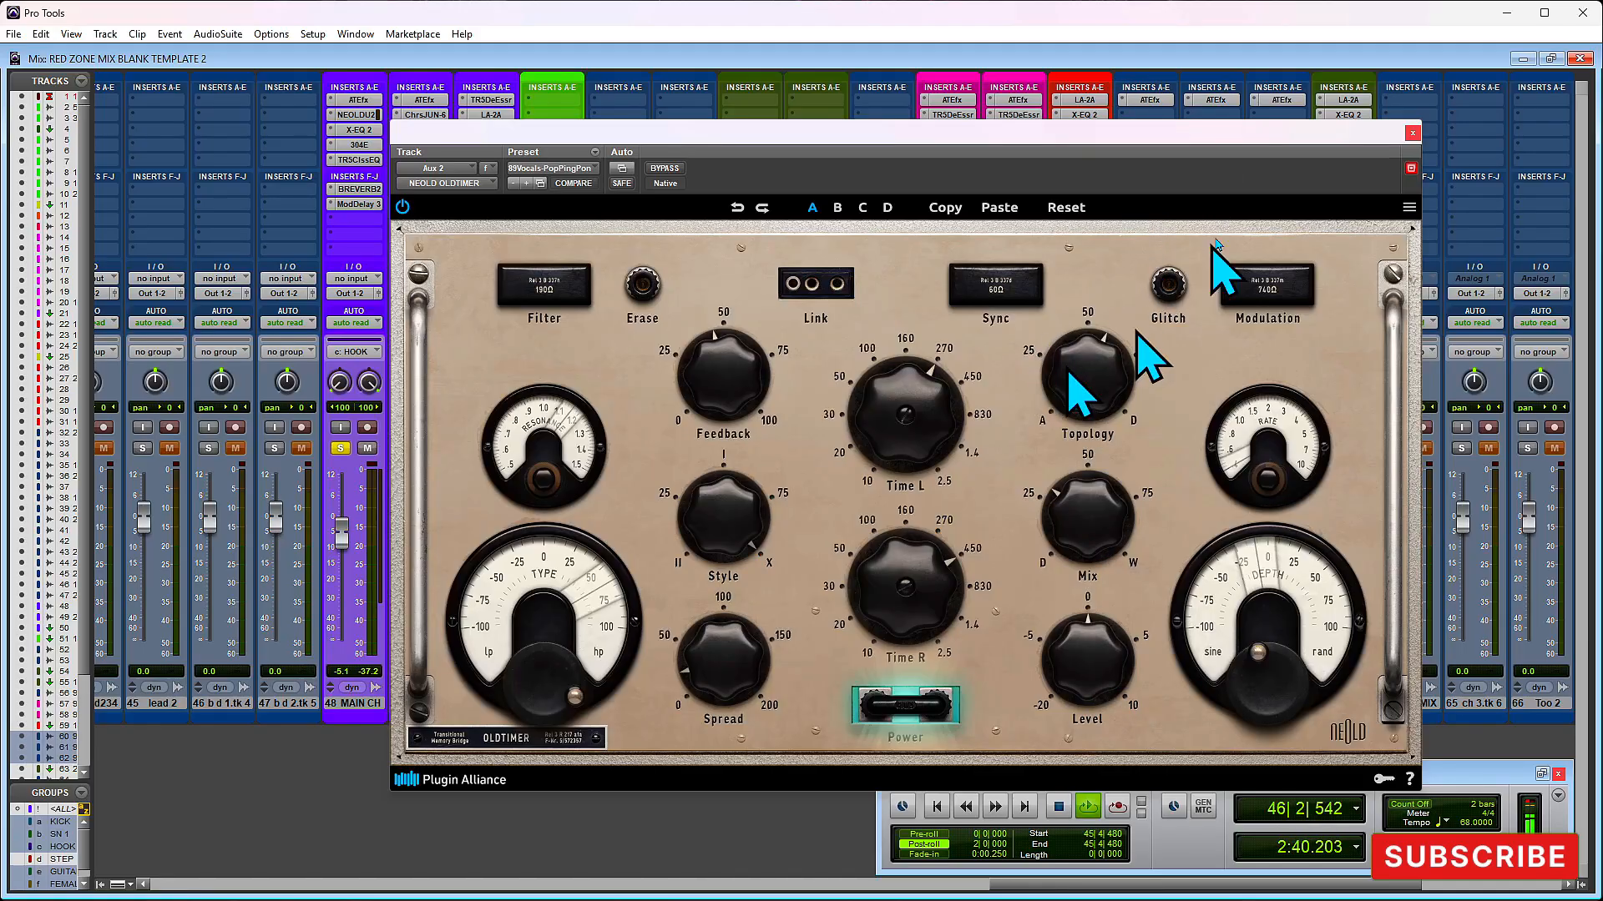
{"action": "left_click", "coordinate": [1412, 134]}
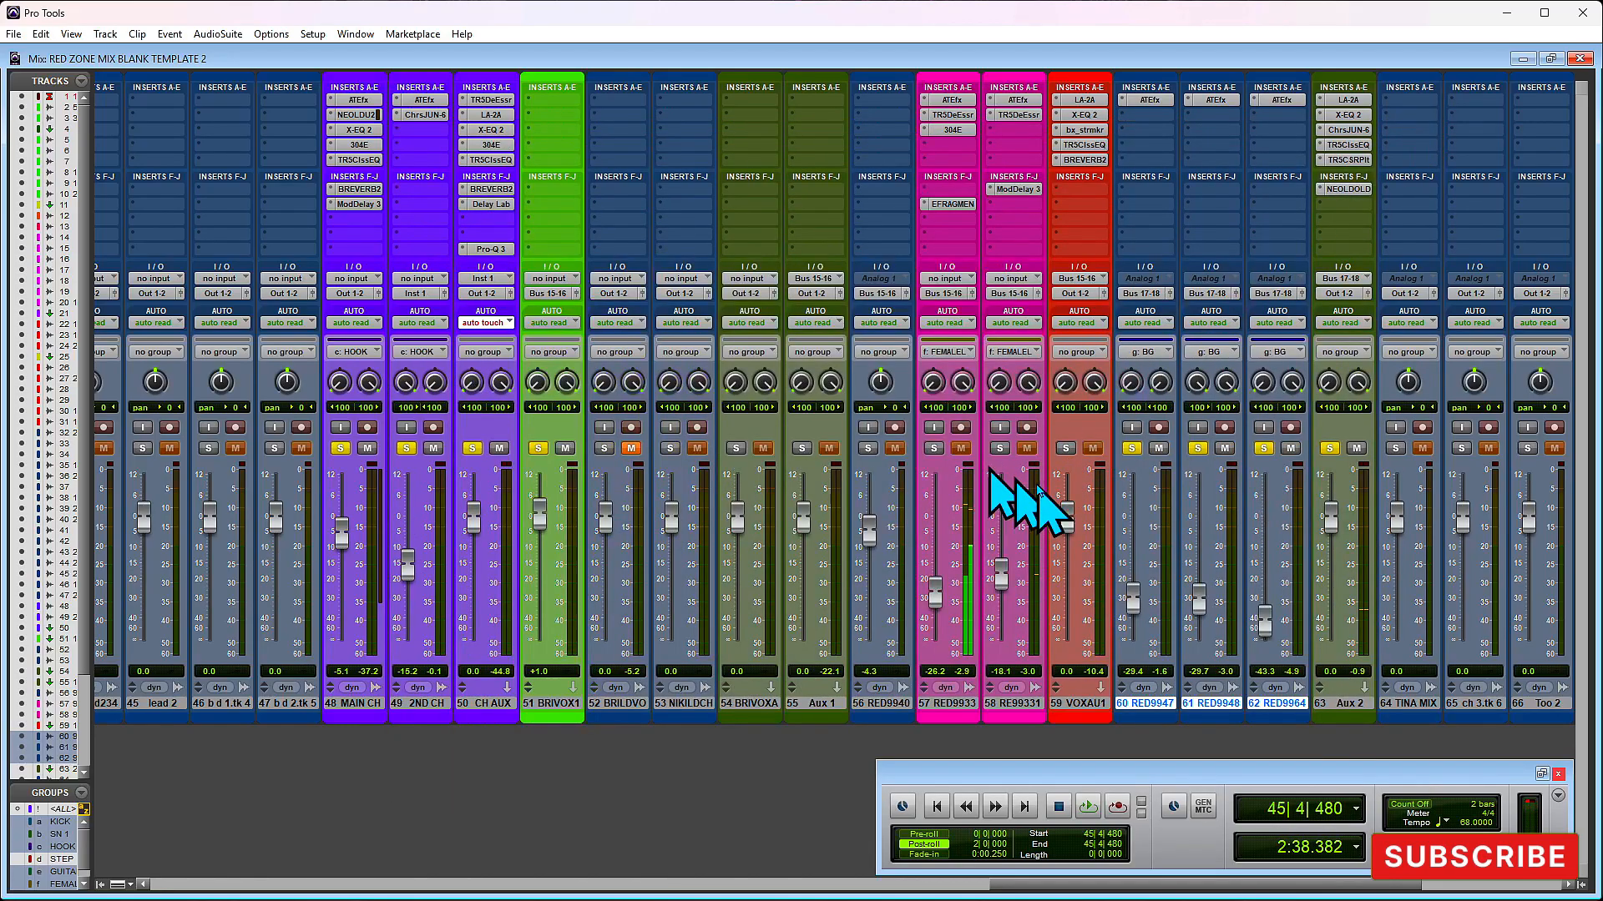
- Pull Aux 2's volume fader down to -38.1 dB, solo the VOXAU1 track and start playback
{"action": "left_click_drag", "start_coordinate": [1198, 604], "coordinate": [1202, 601]}
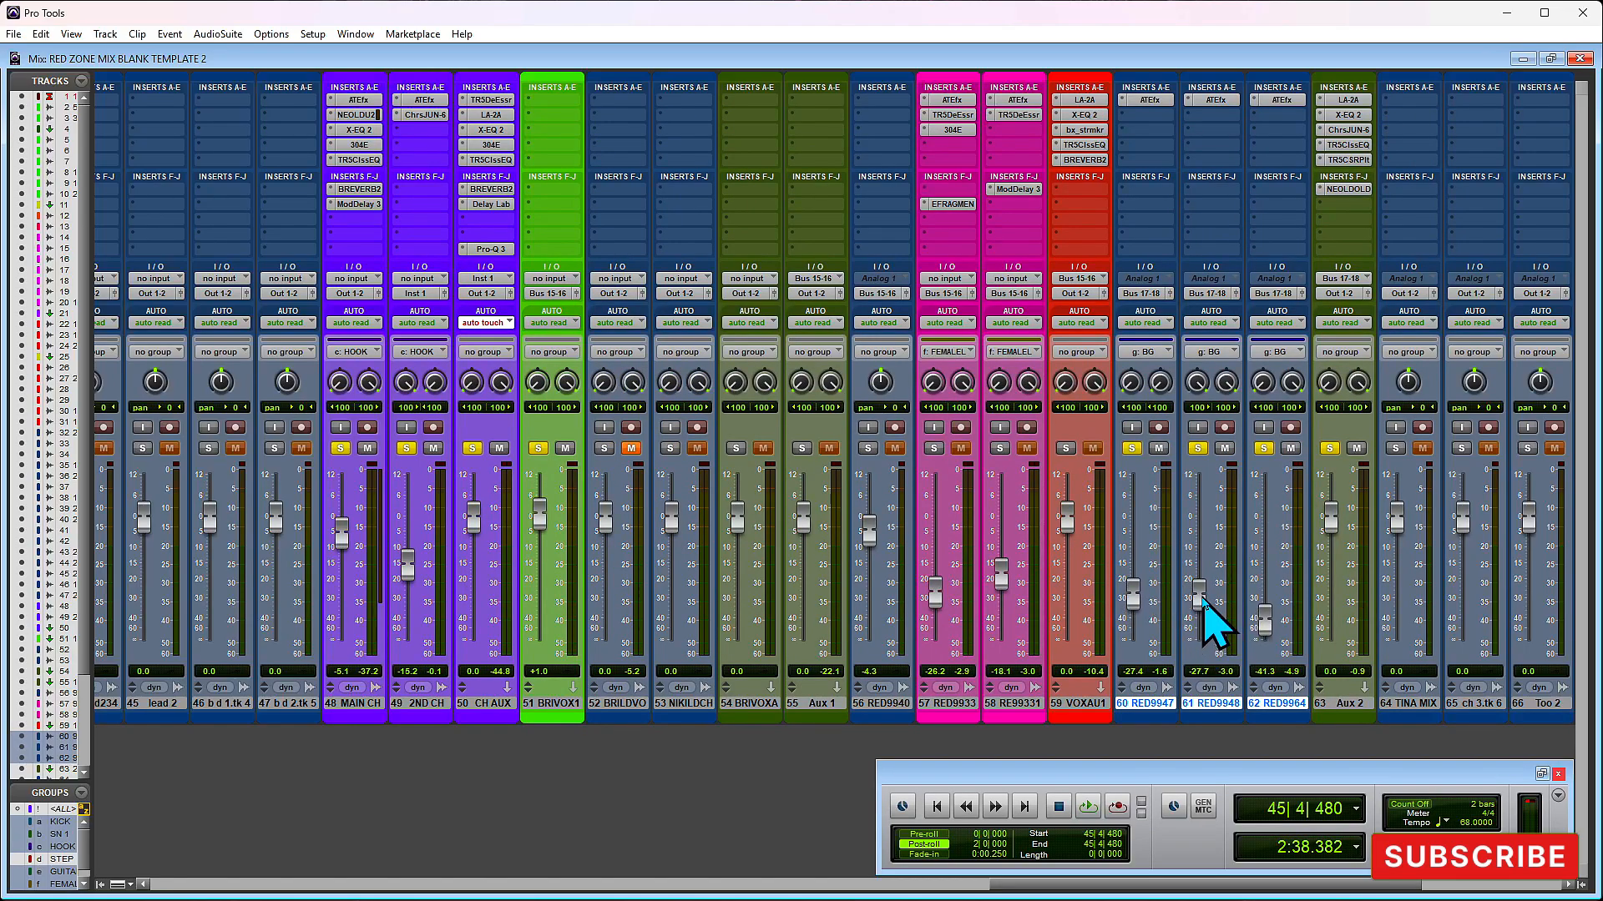
{"action": "left_click_drag", "start_coordinate": [1330, 523], "coordinate": [1330, 629]}
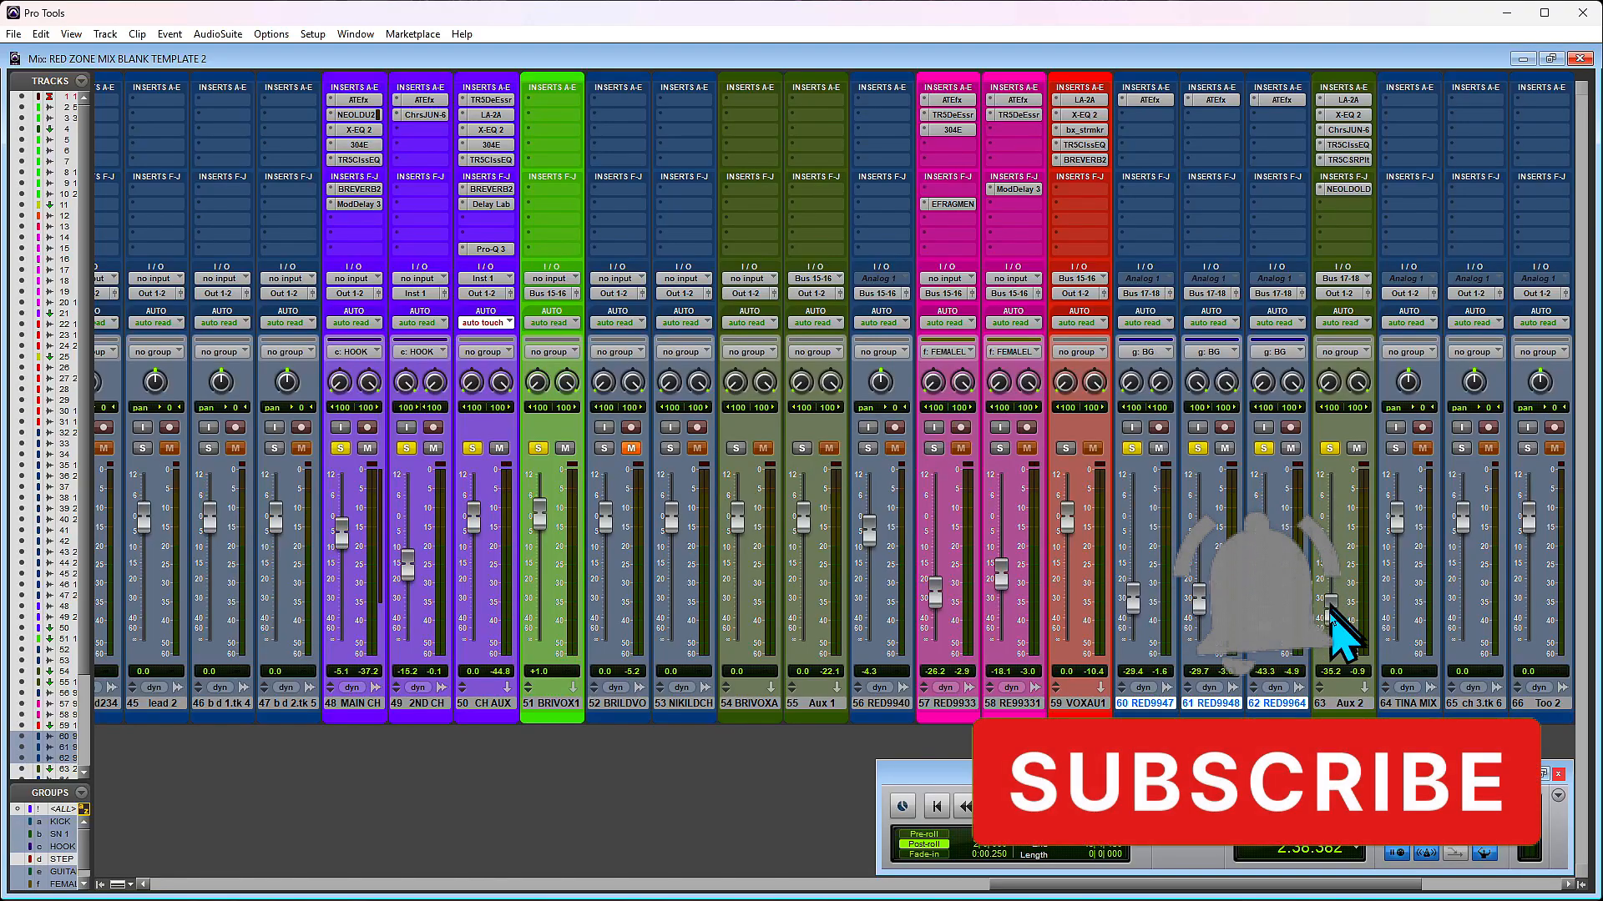
{"action": "left_click", "coordinate": [1066, 449]}
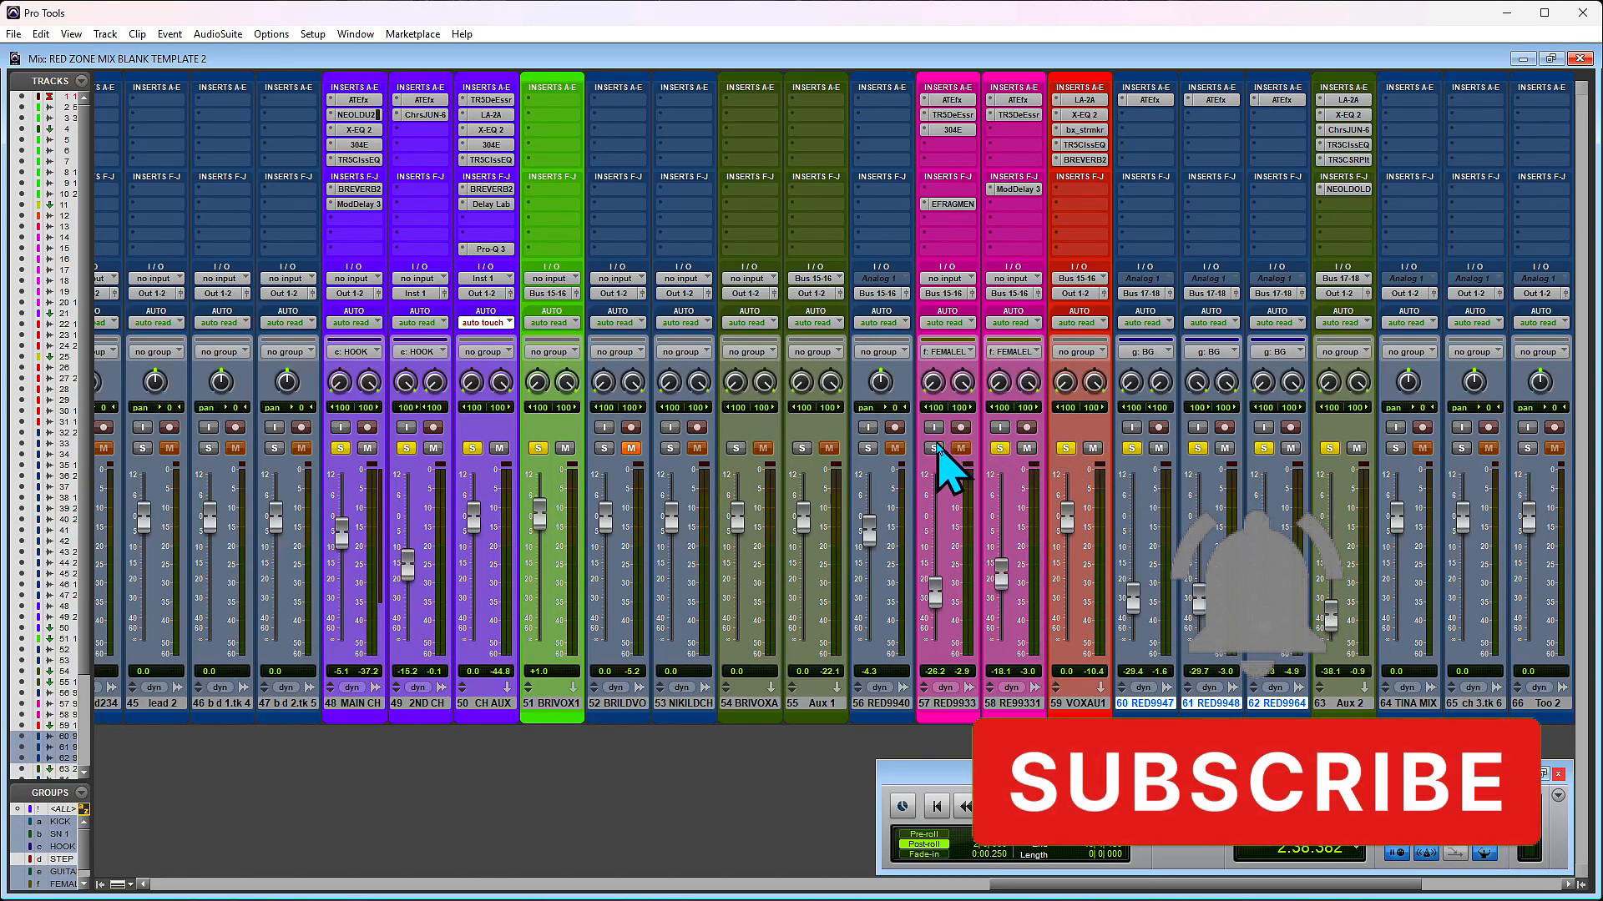
{"action": "key", "text": "space"}
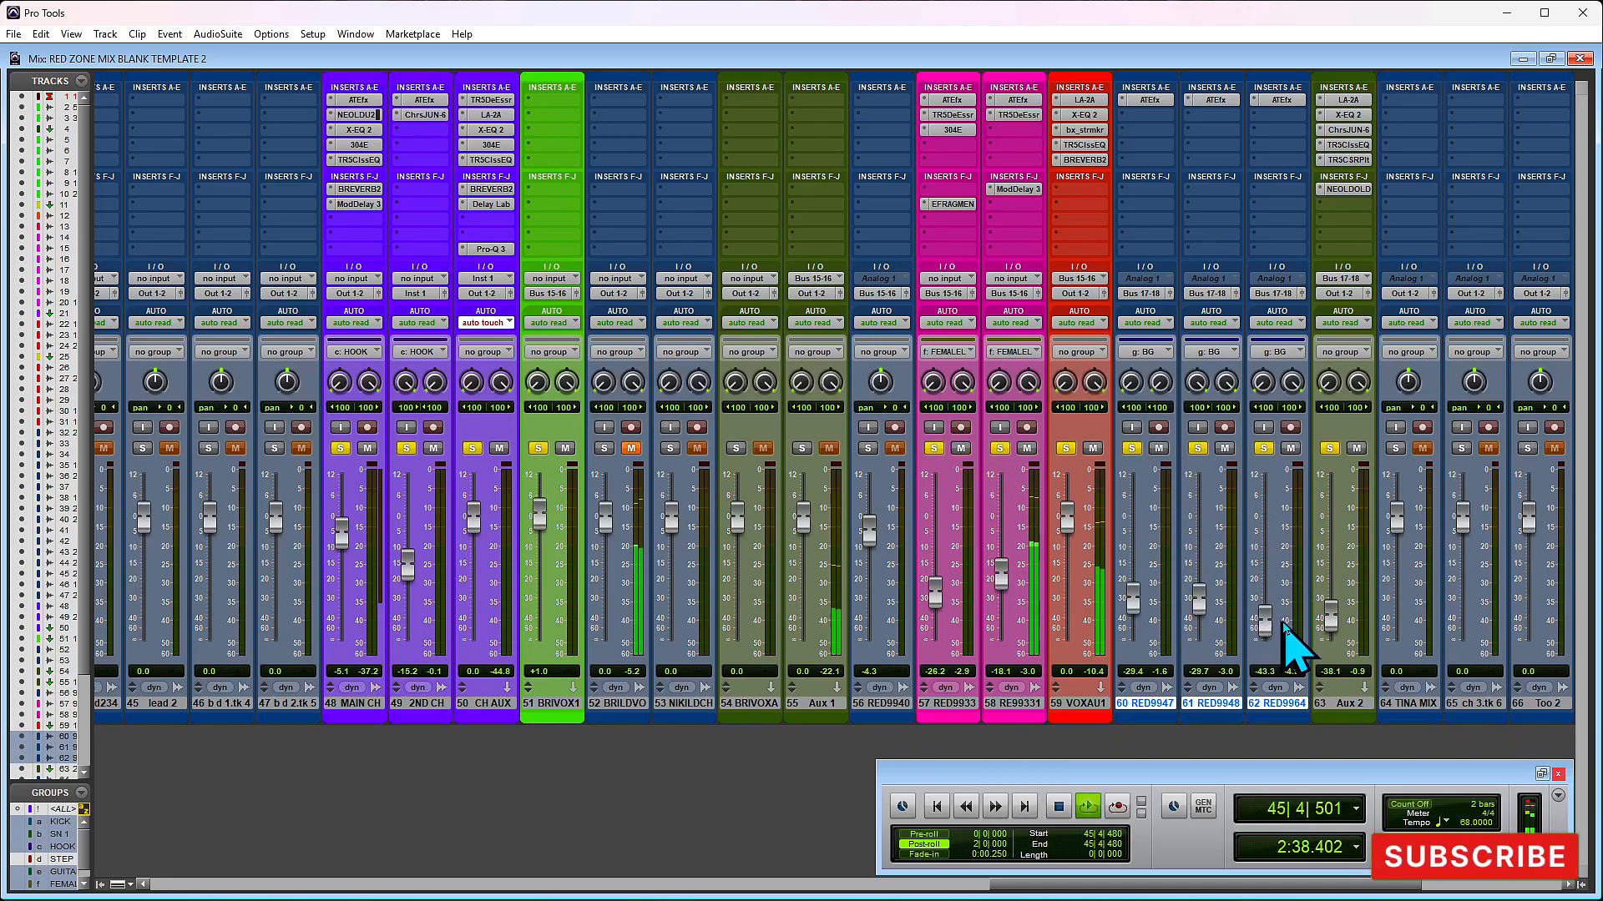
- Play from bar 42 and raise Aux 2's volume fader to -7.5 dB against the lead vocals
{"action": "key", "text": "space"}
{"action": "key", "text": "KP_1"}
{"action": "key", "text": "KP_1"}
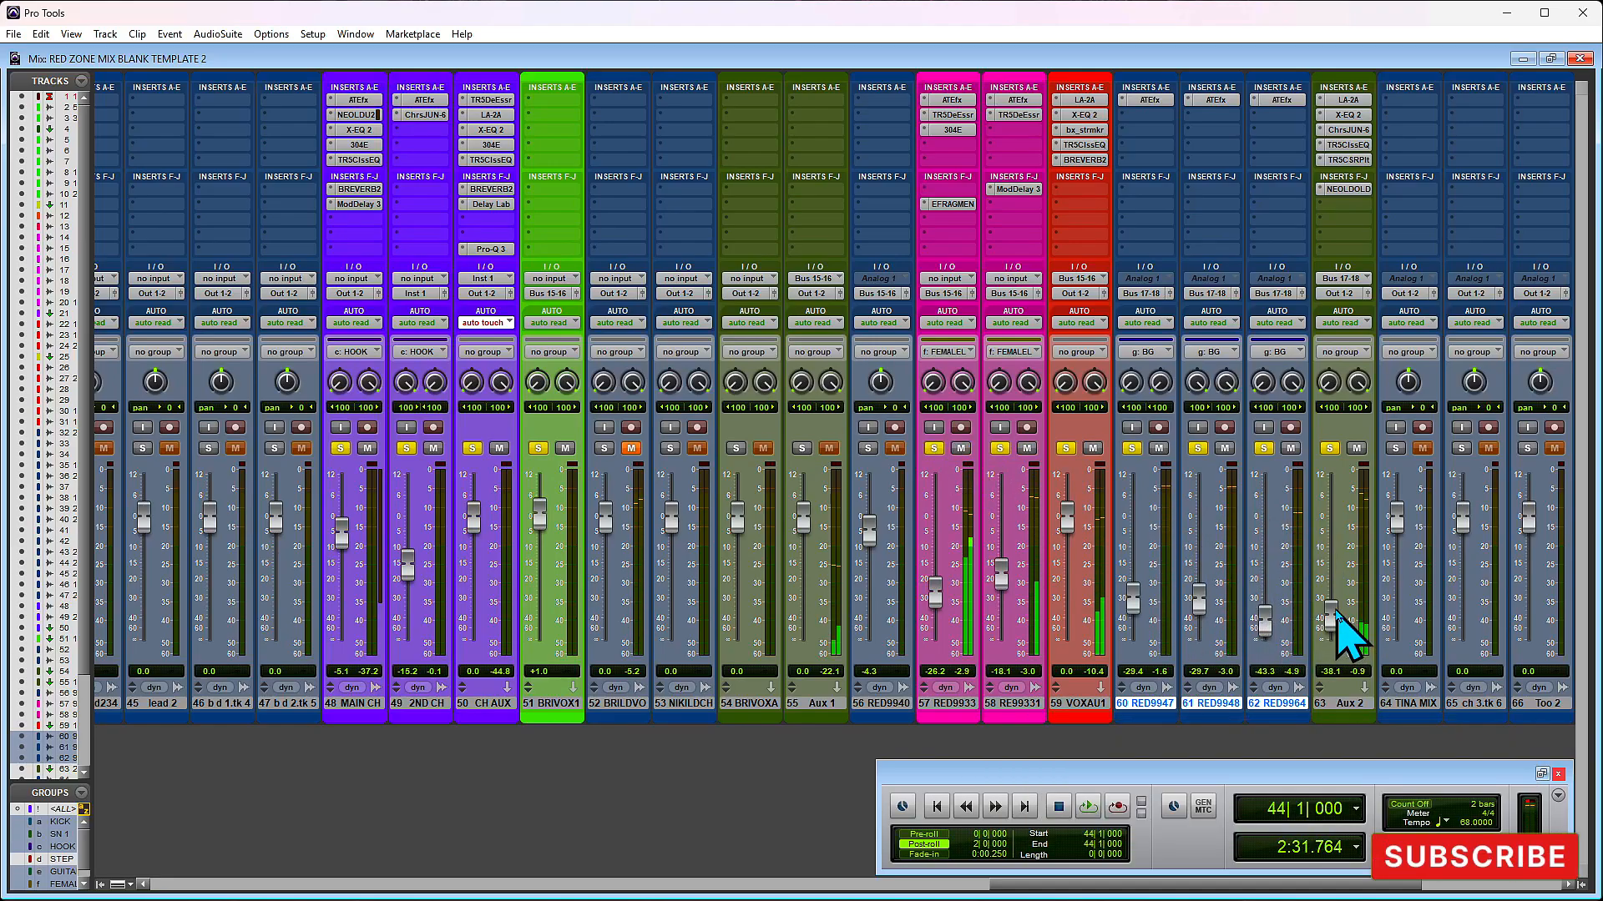
{"action": "key", "text": "space"}
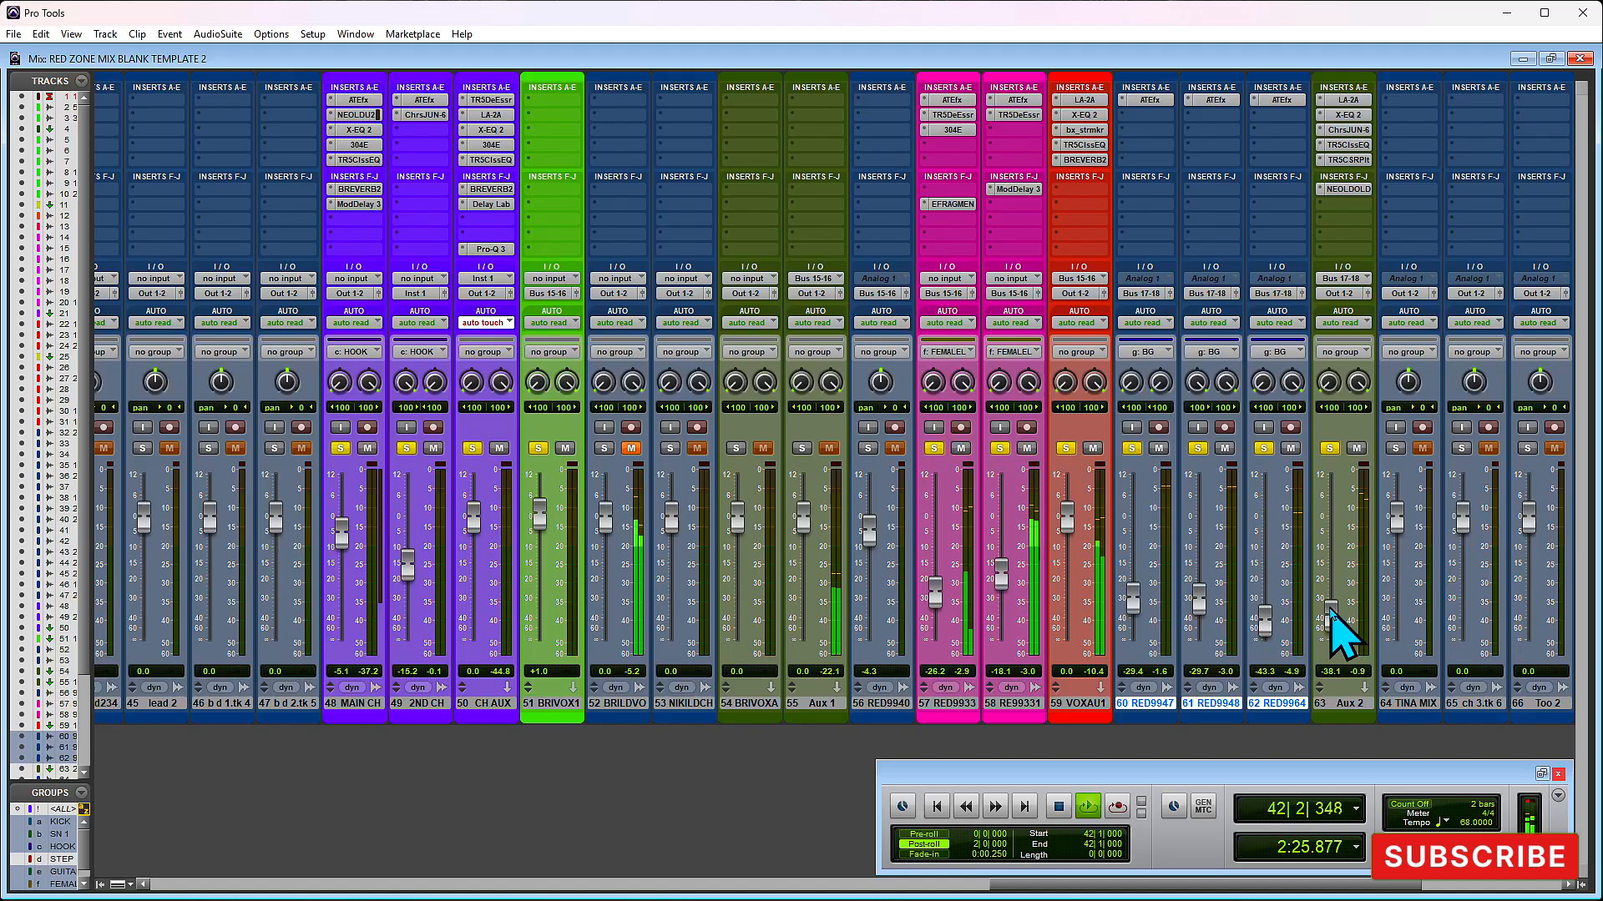
{"action": "left_click_drag", "start_coordinate": [1331, 602], "coordinate": [1330, 528]}
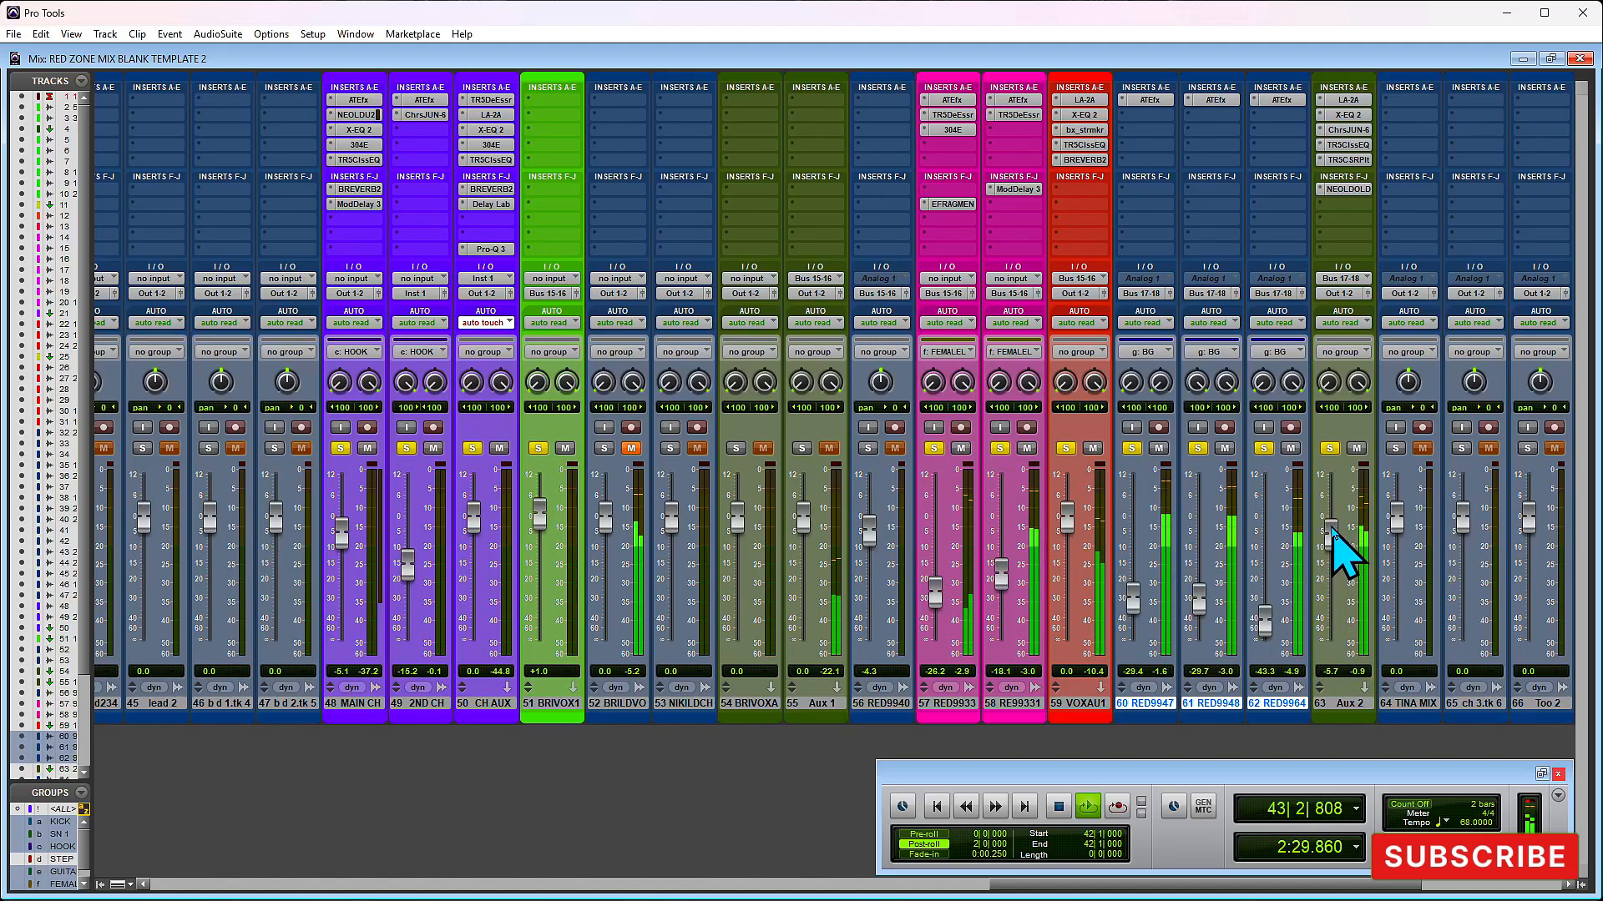
{"action": "left_click_drag", "start_coordinate": [1333, 531], "coordinate": [1335, 528]}
{"action": "left_click_drag", "start_coordinate": [1337, 524], "coordinate": [1336, 532]}
{"action": "key", "text": "space"}
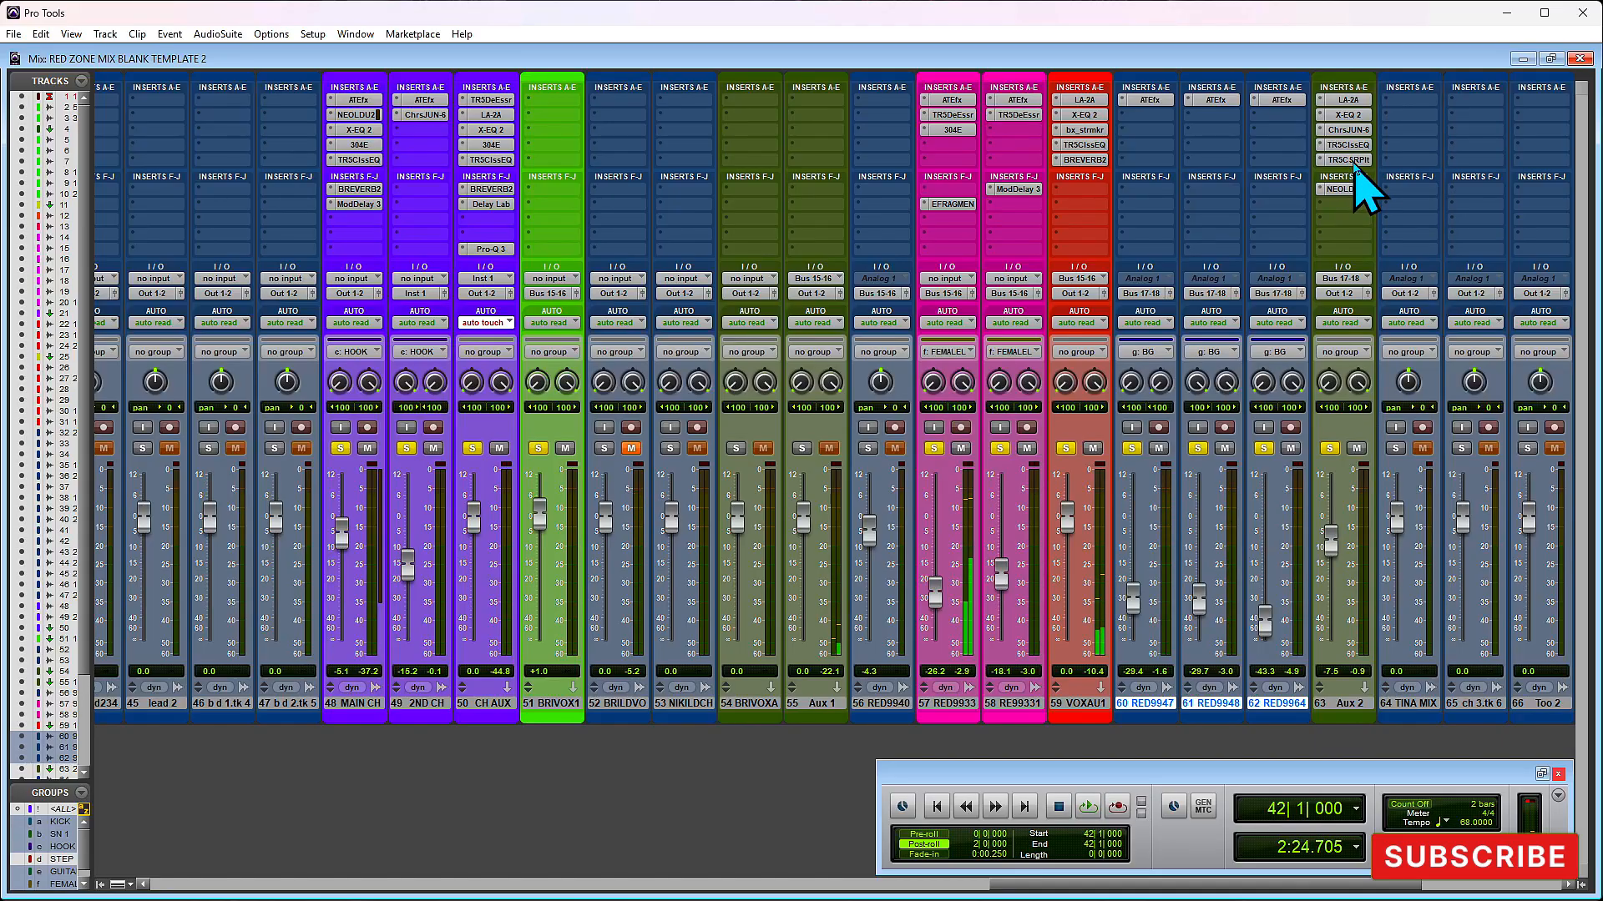
- Adjust Aux 2's Classik Plate reverb to Mix 25%, Diffusion 77%, Rvb Time 0.223 s, Low Time 1.0x and High Freq 7.2 kHz
{"action": "left_click", "coordinate": [1348, 160]}
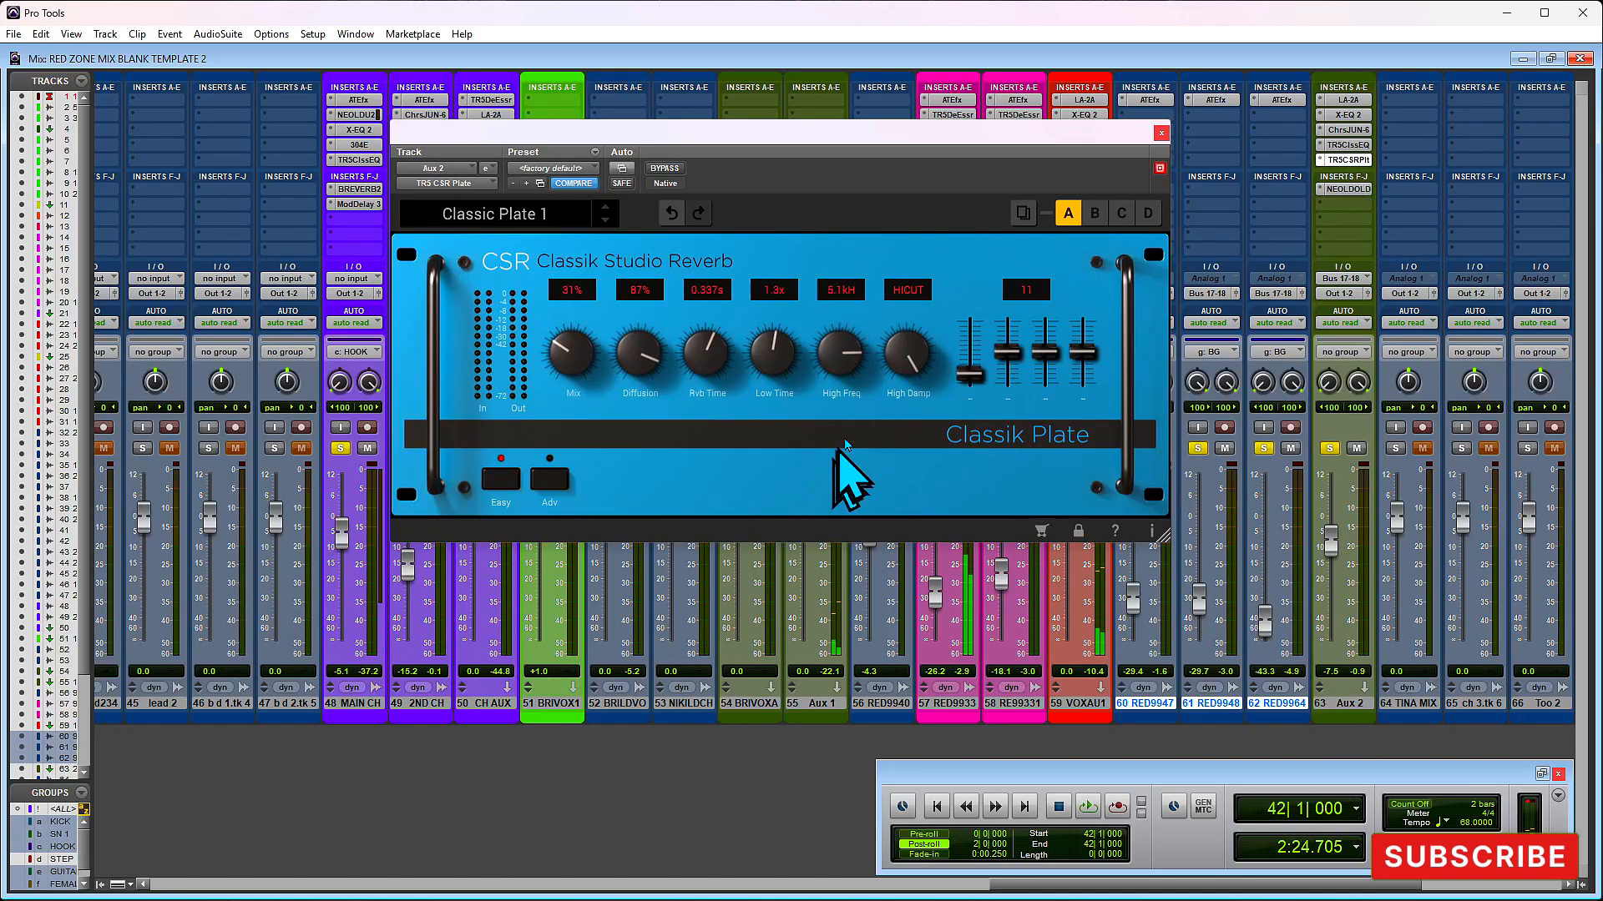
{"action": "left_click_drag", "start_coordinate": [764, 346], "coordinate": [707, 361]}
{"action": "left_click_drag", "start_coordinate": [557, 353], "coordinate": [628, 361]}
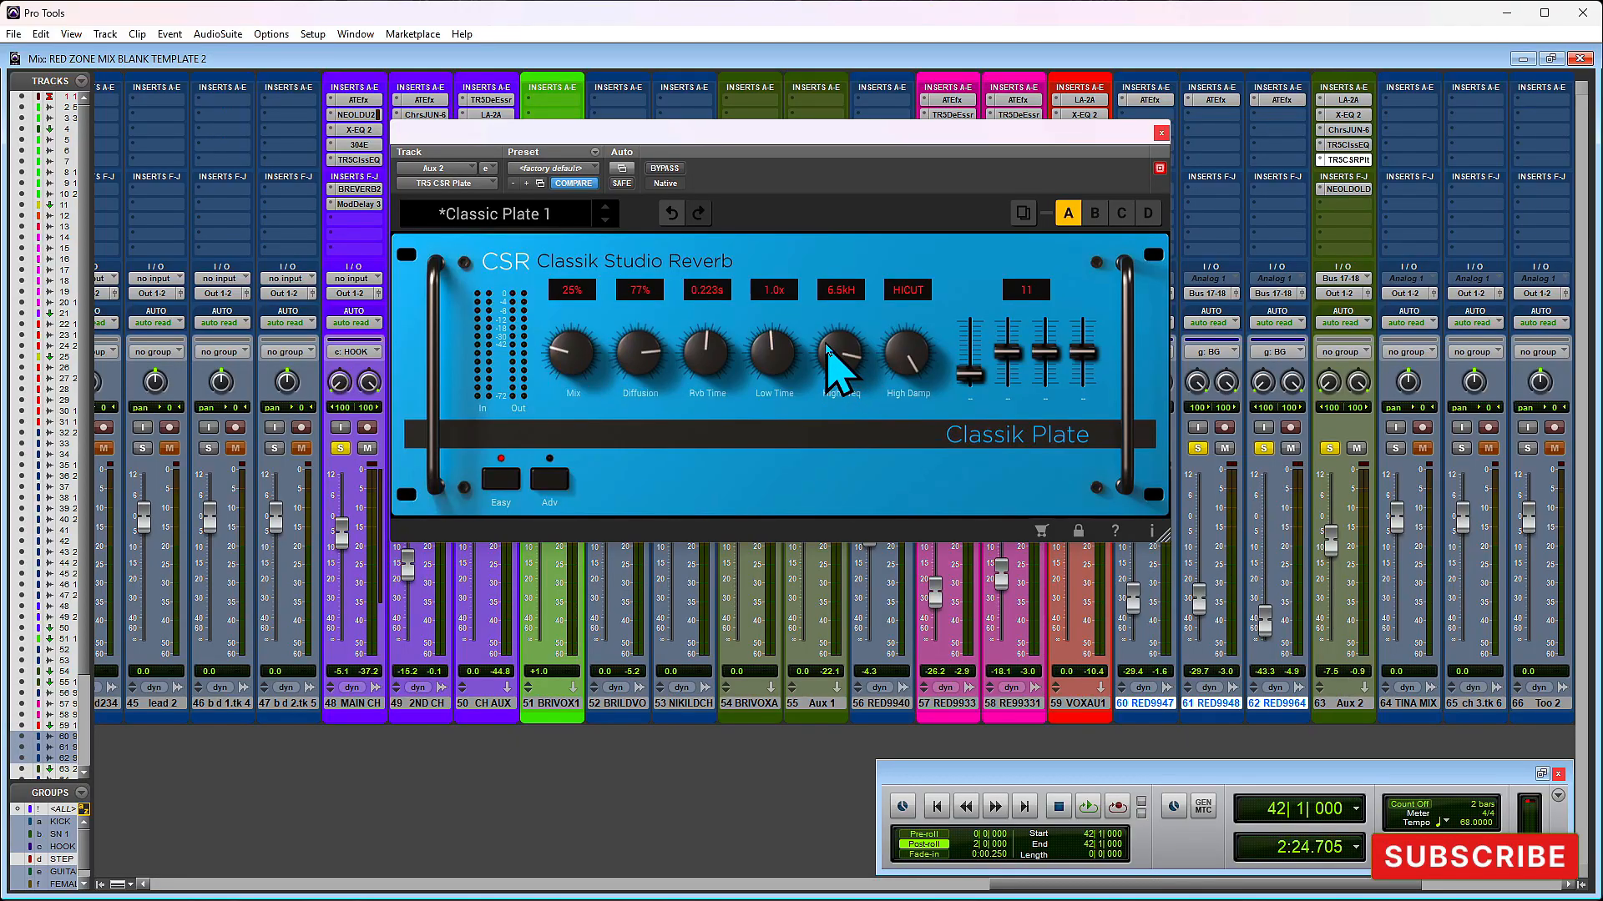
- In Aux 2's OLDTIMER delay, raise Topology to 64.9% and lower Mix slightly below 25
{"action": "left_click", "coordinate": [1346, 190]}
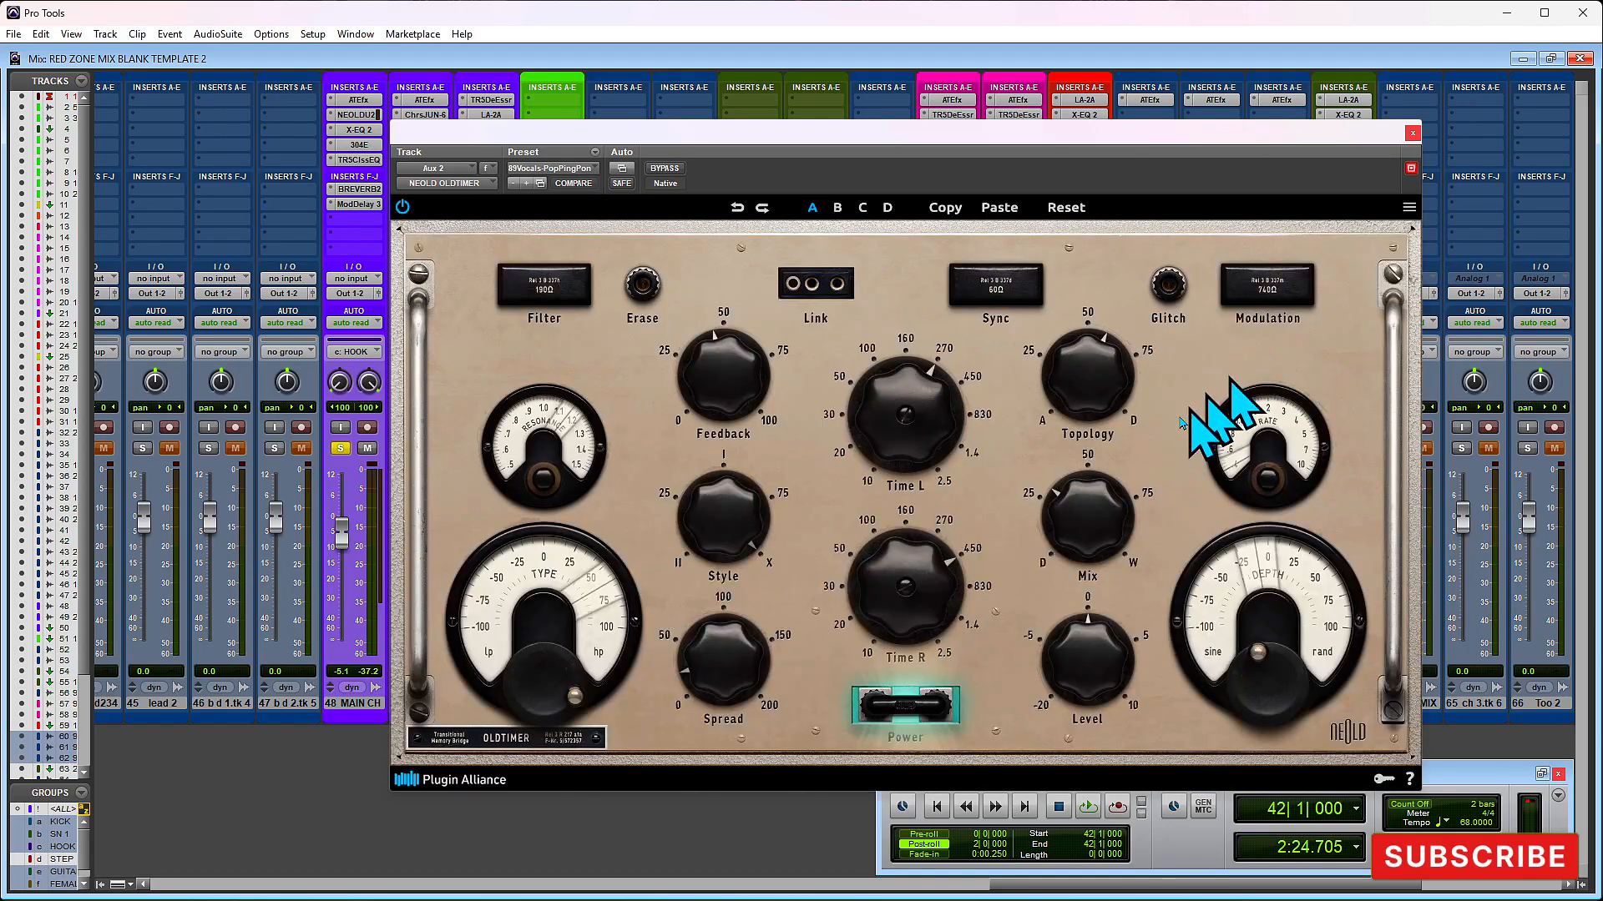
{"action": "left_click_drag", "start_coordinate": [1083, 402], "coordinate": [1080, 370]}
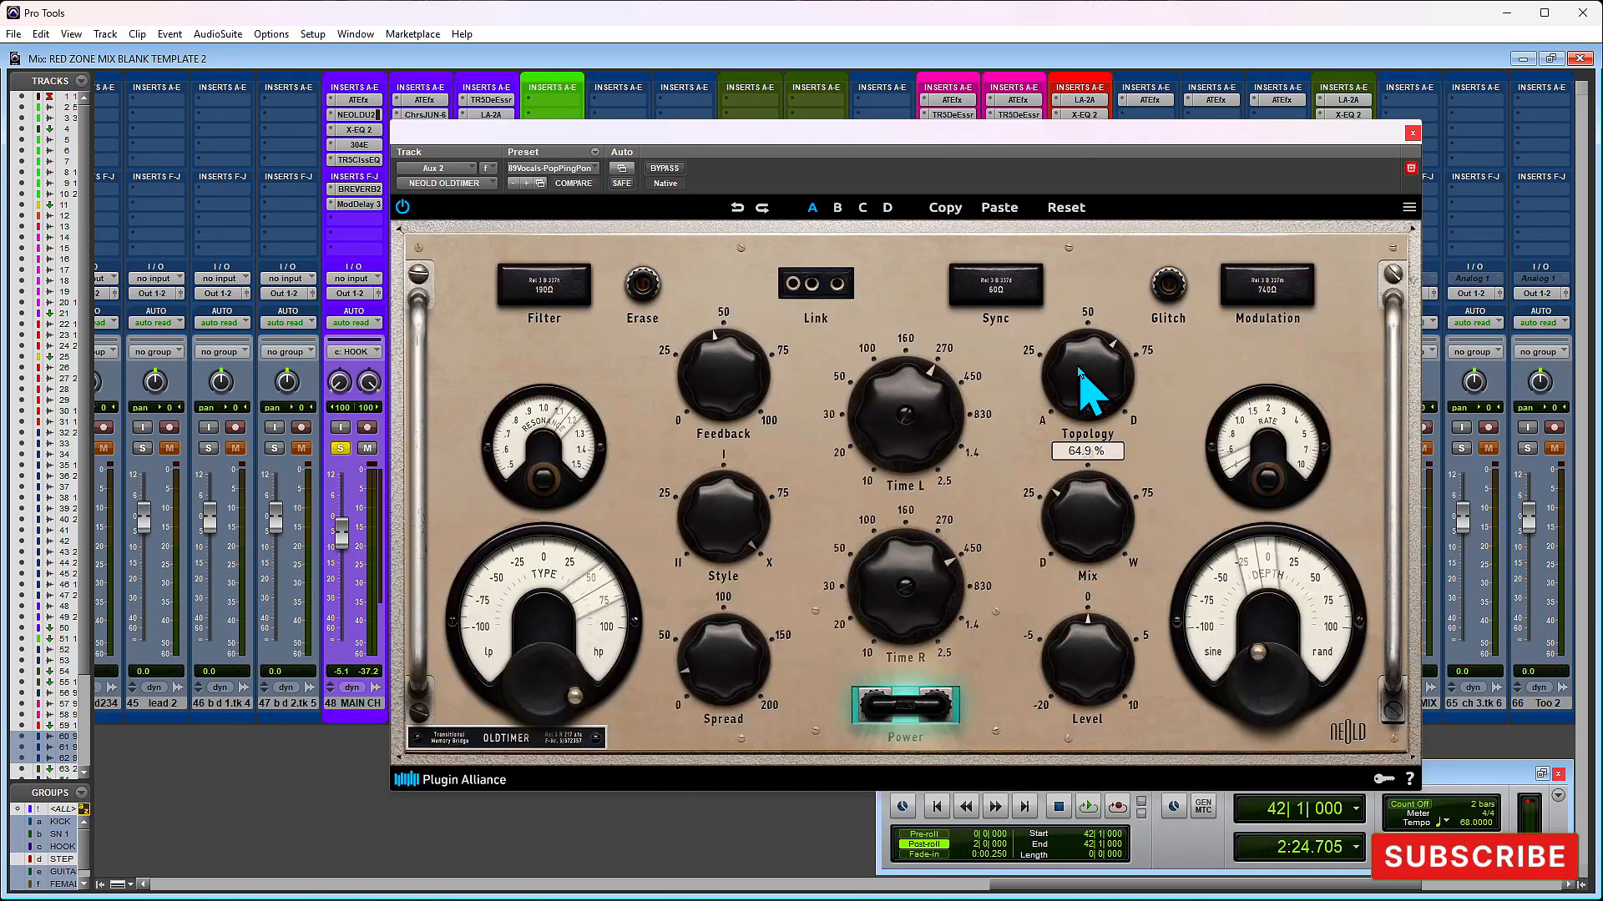
{"action": "mouse_move", "coordinate": [1091, 562]}
{"action": "left_mouse_down"}
{"action": "mouse_move", "coordinate": [1066, 530]}
{"action": "mouse_move", "coordinate": [1068, 542]}
{"action": "left_mouse_up"}
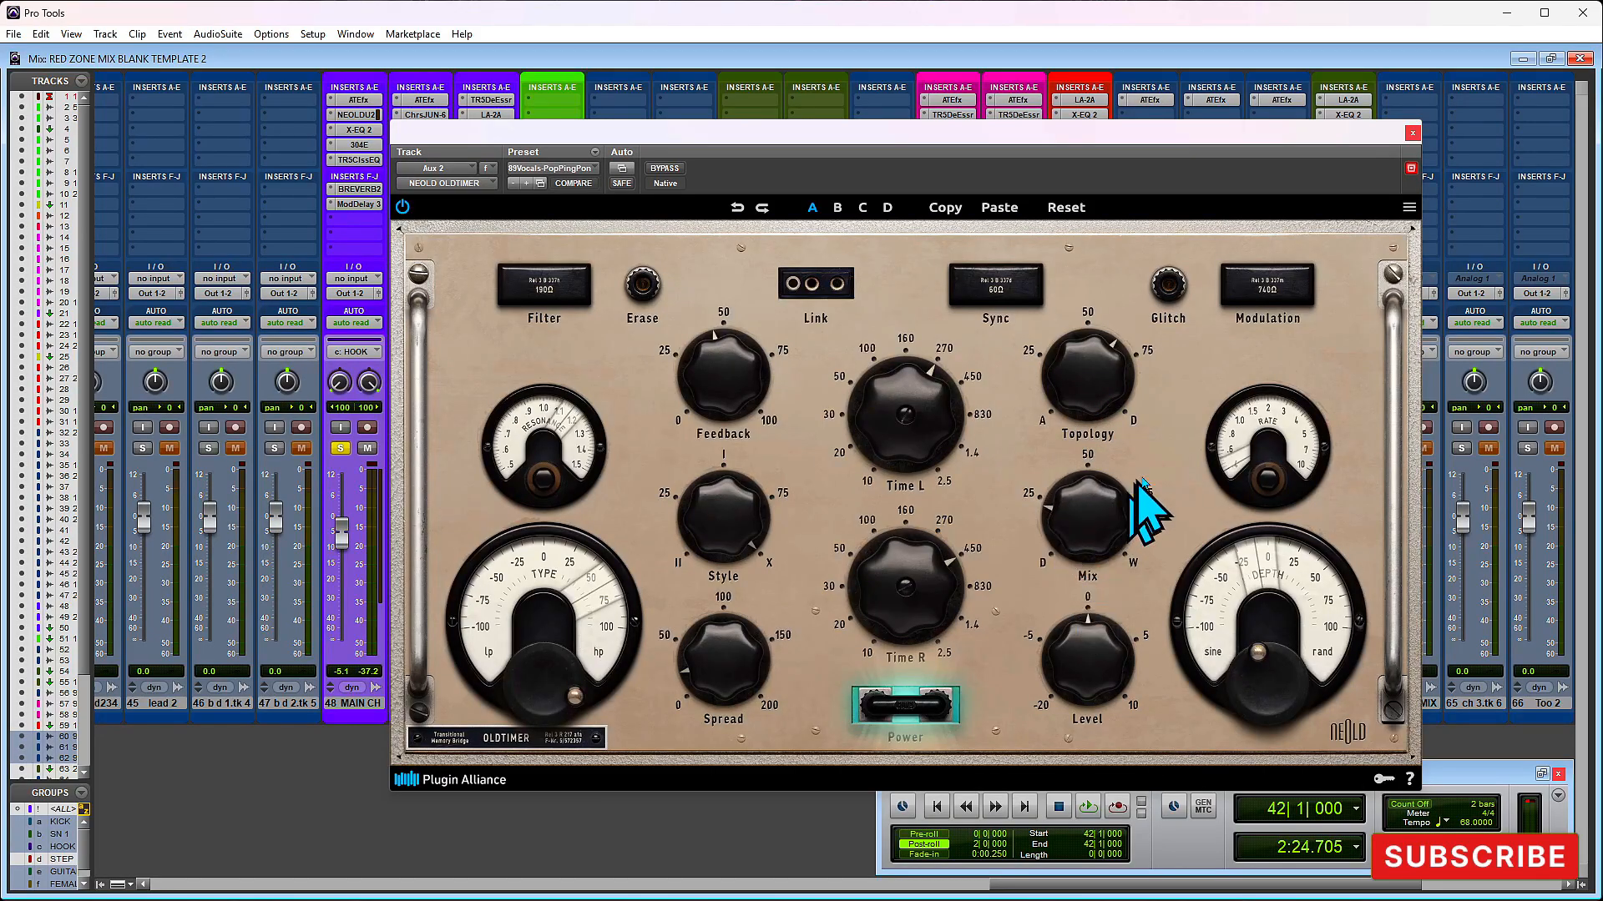
- Play from bar 42, close OLDTIMER and raise Aux 2's volume fader slightly against the lead vocals
{"action": "key", "text": "space"}
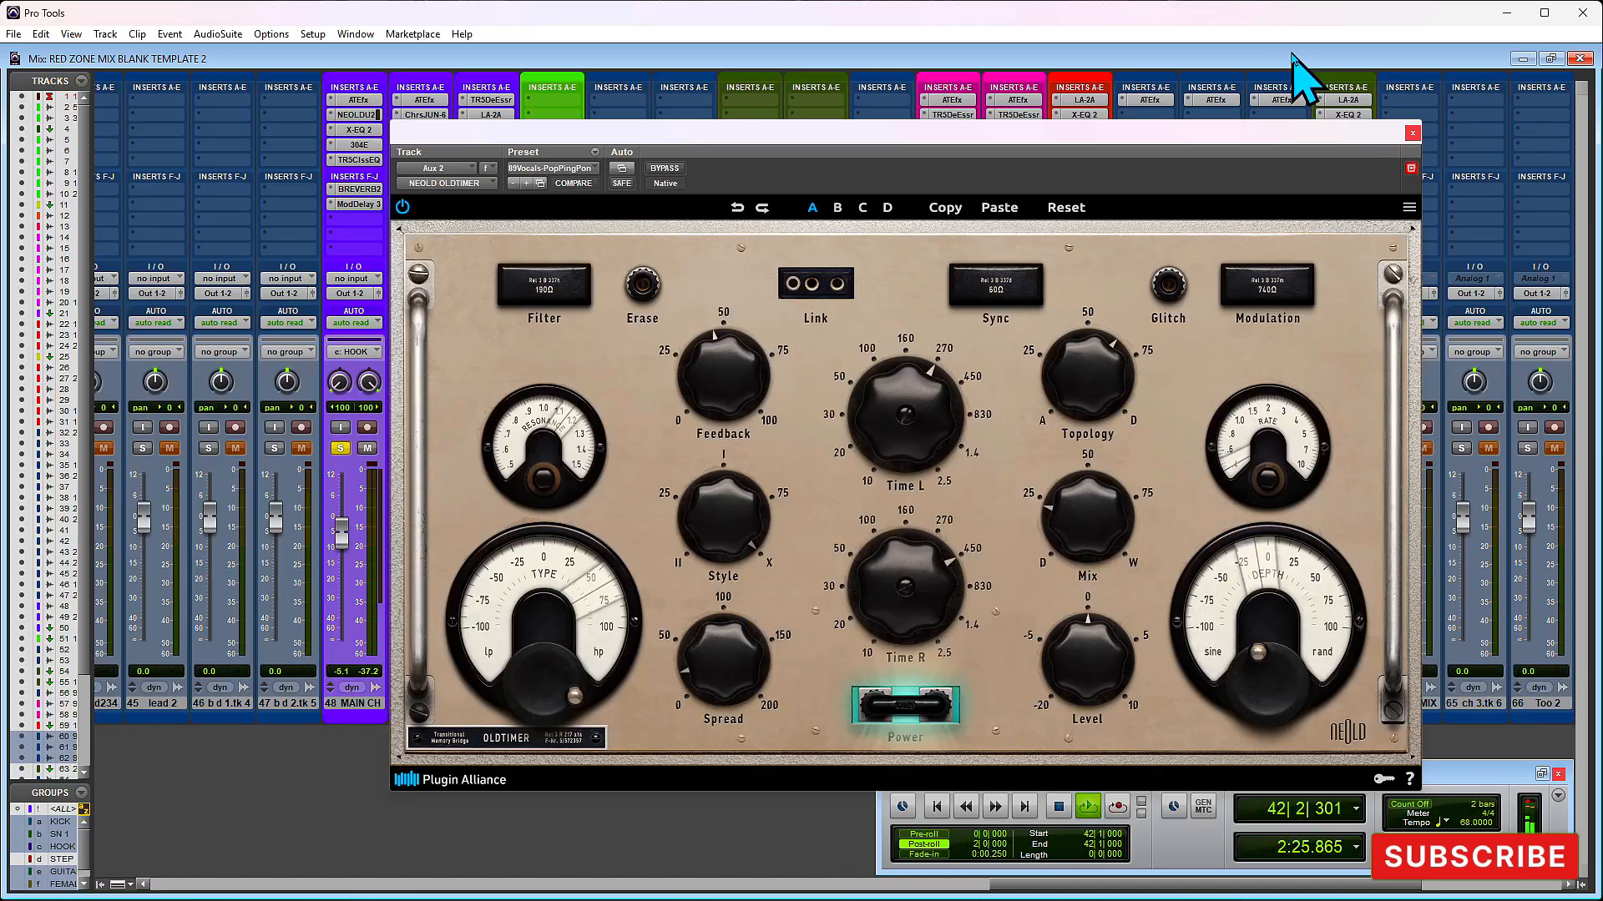
{"action": "left_click", "coordinate": [1410, 135]}
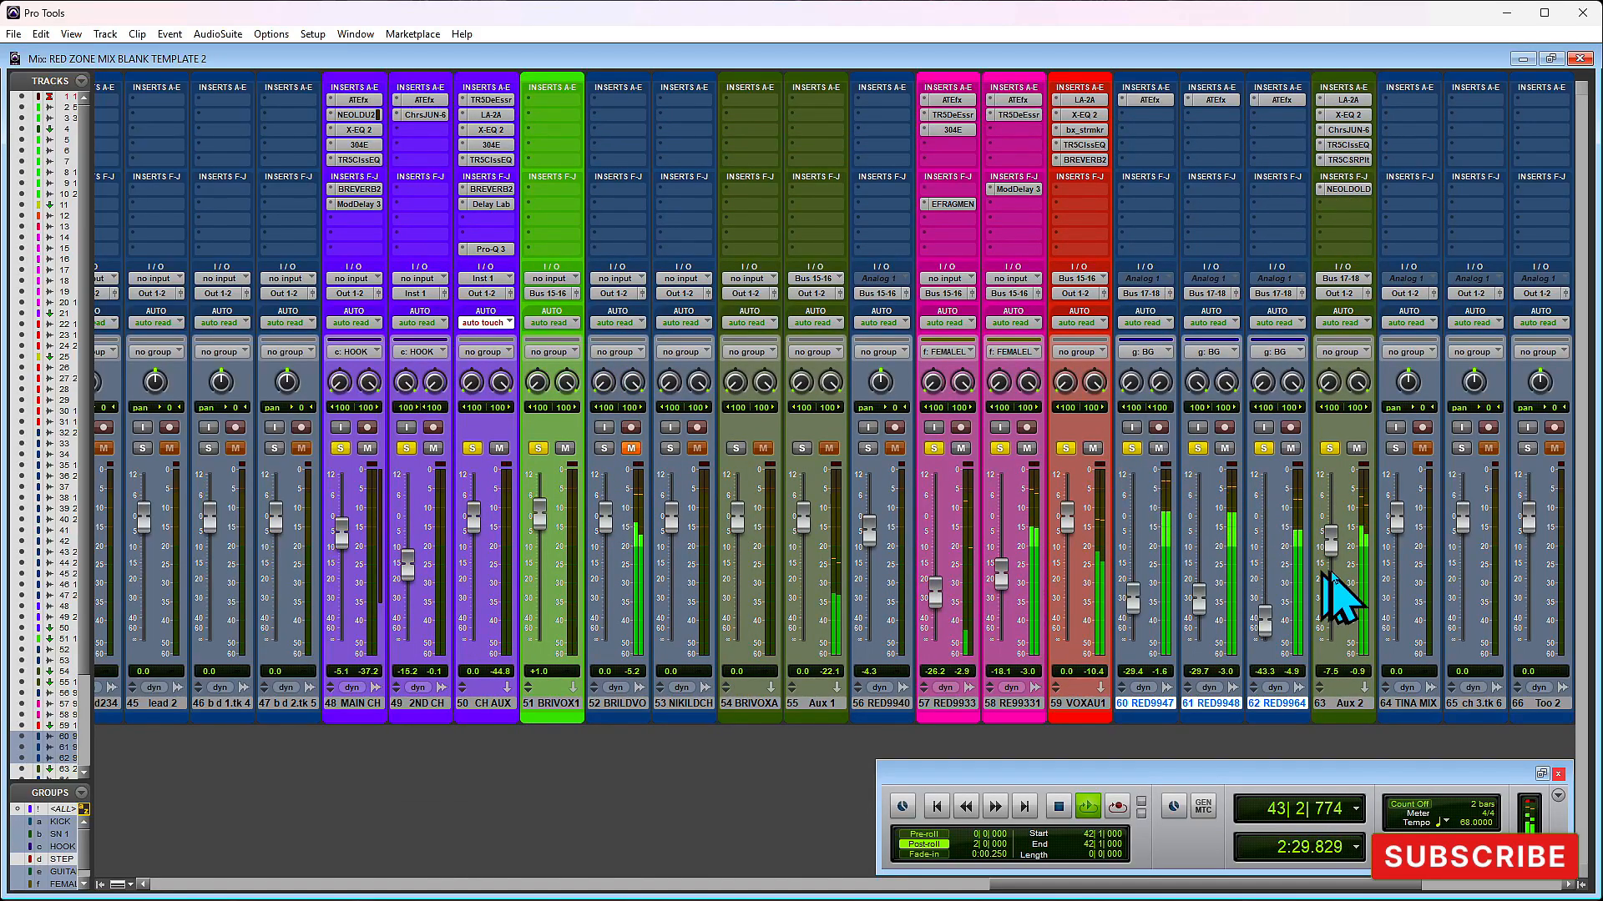
{"action": "left_click_drag", "start_coordinate": [1330, 551], "coordinate": [1330, 542]}
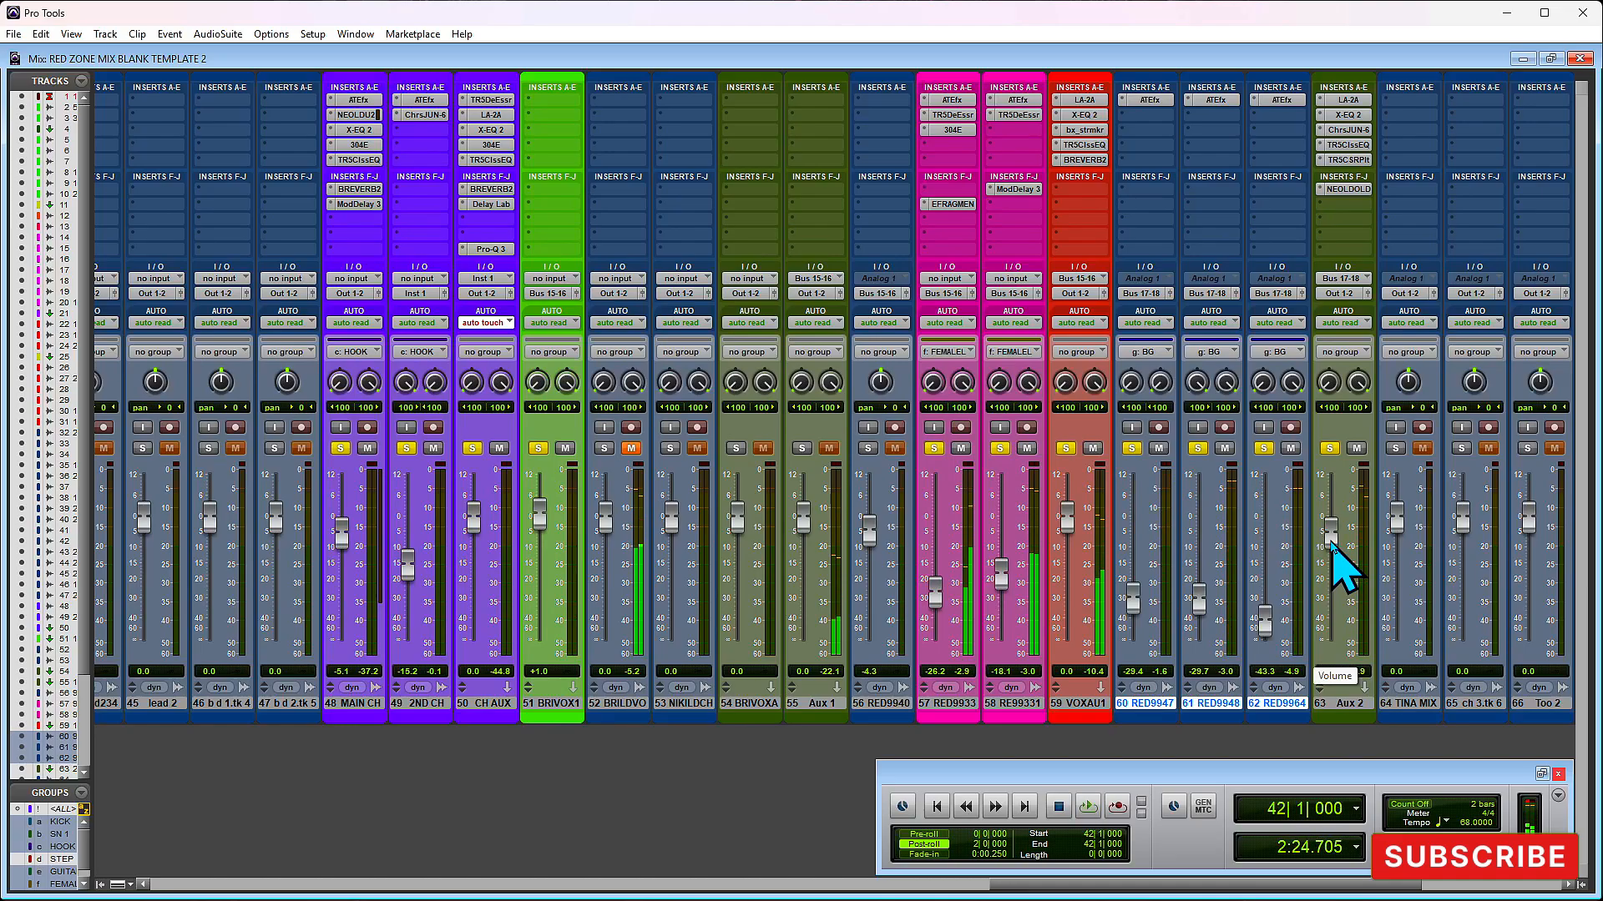
{"action": "key", "text": "space"}
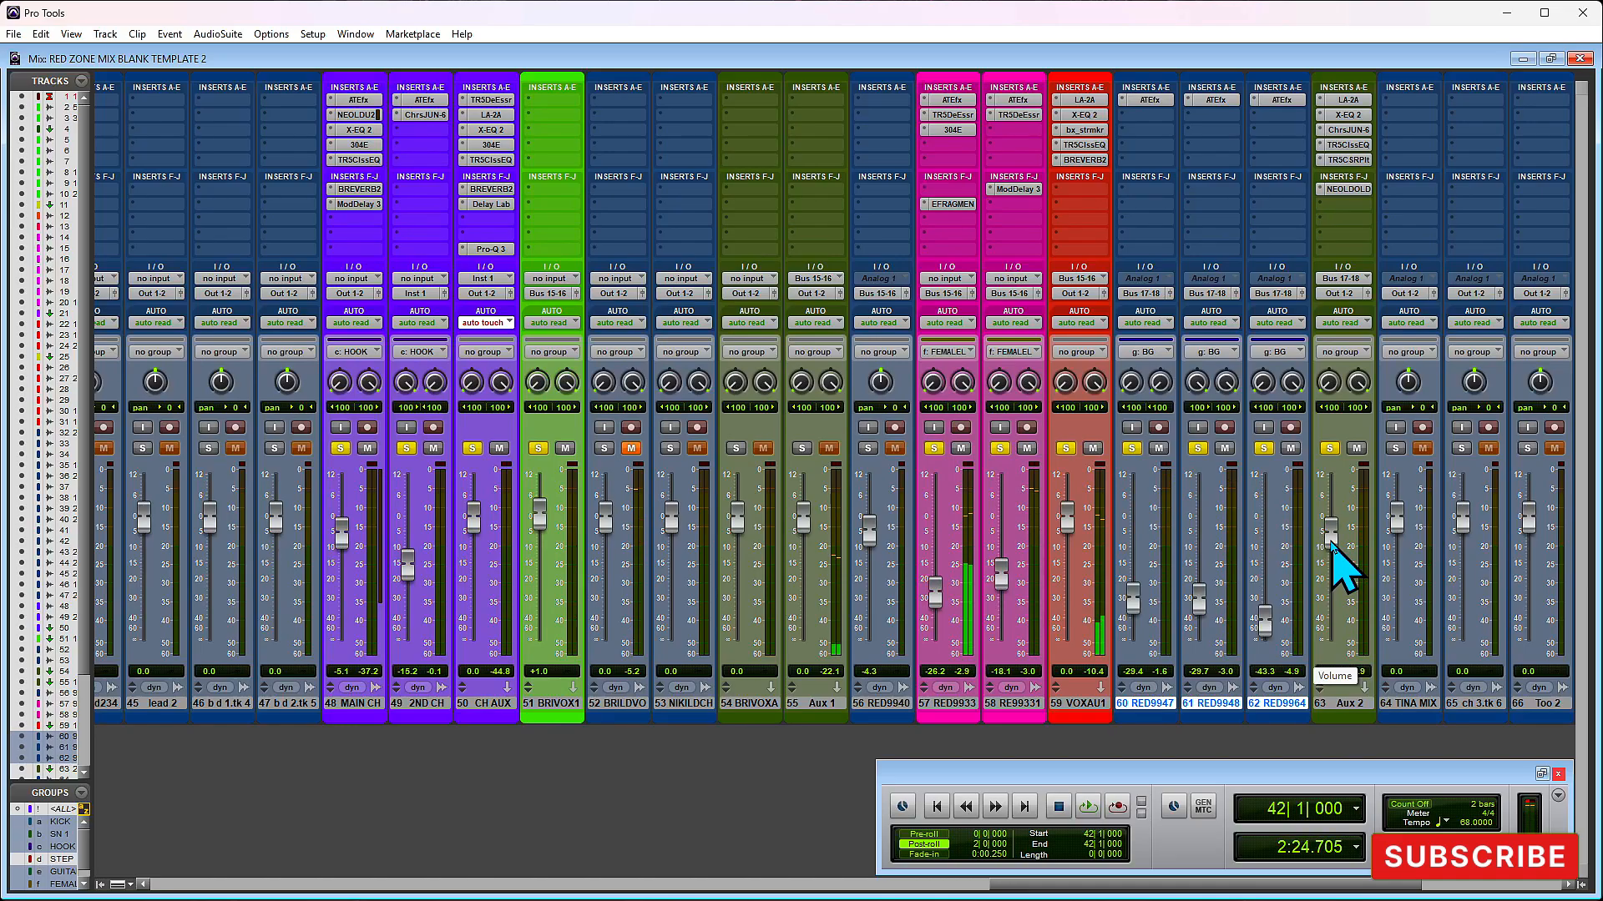
- Switch to the Edit window and play the vocal section from bar 40, beat 4
{"action": "key", "text": "ctrl+equal"}
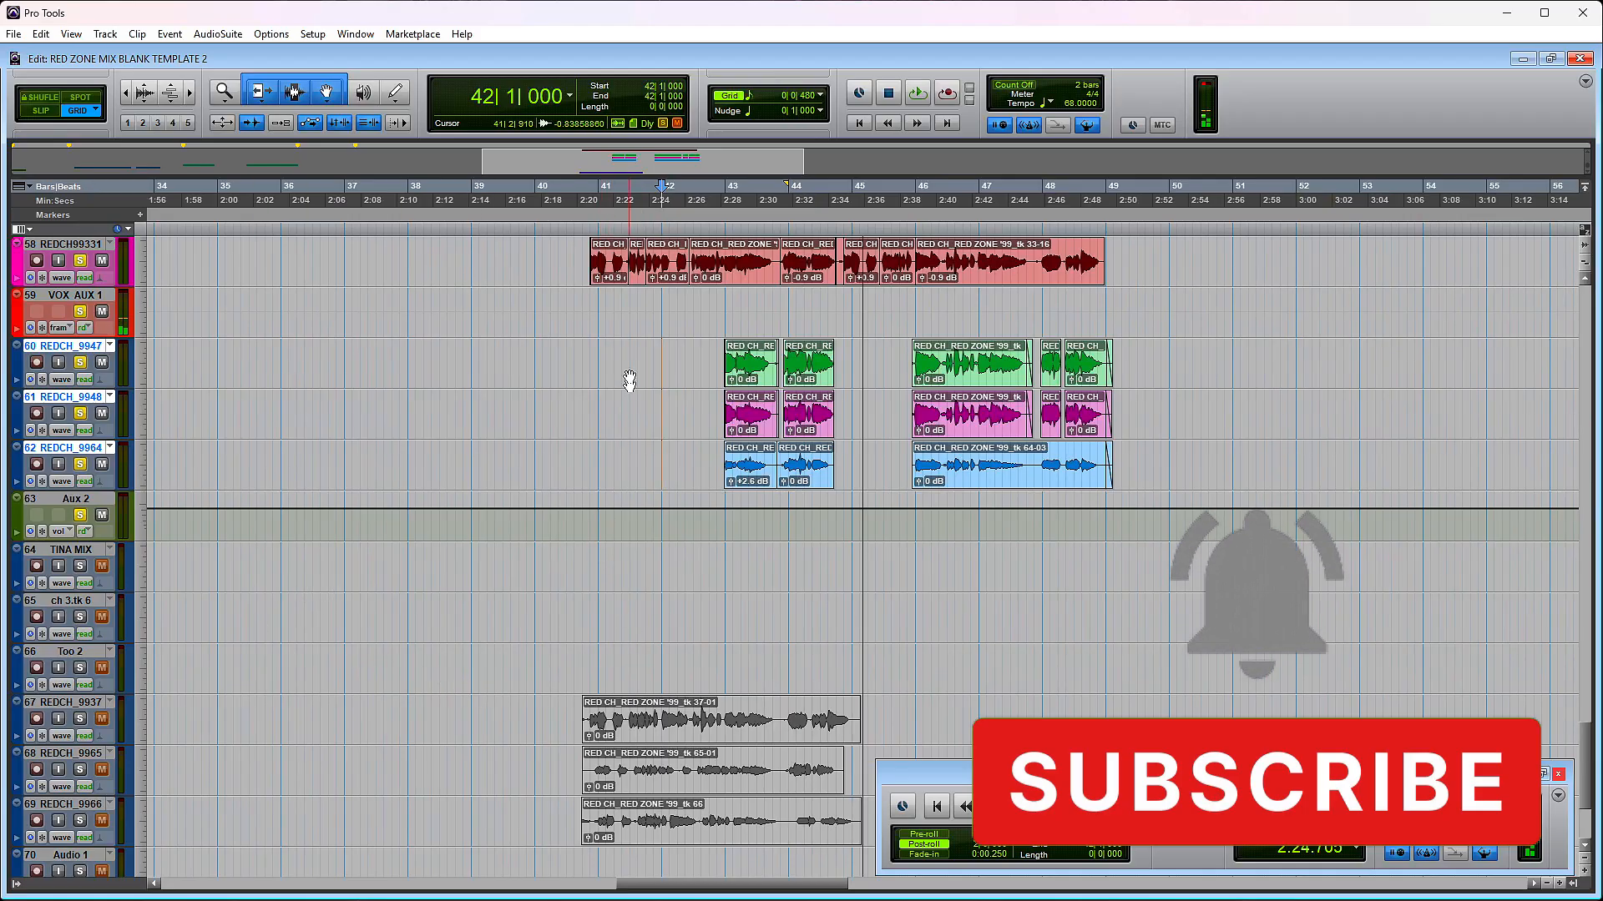
{"action": "left_click", "coordinate": [579, 311]}
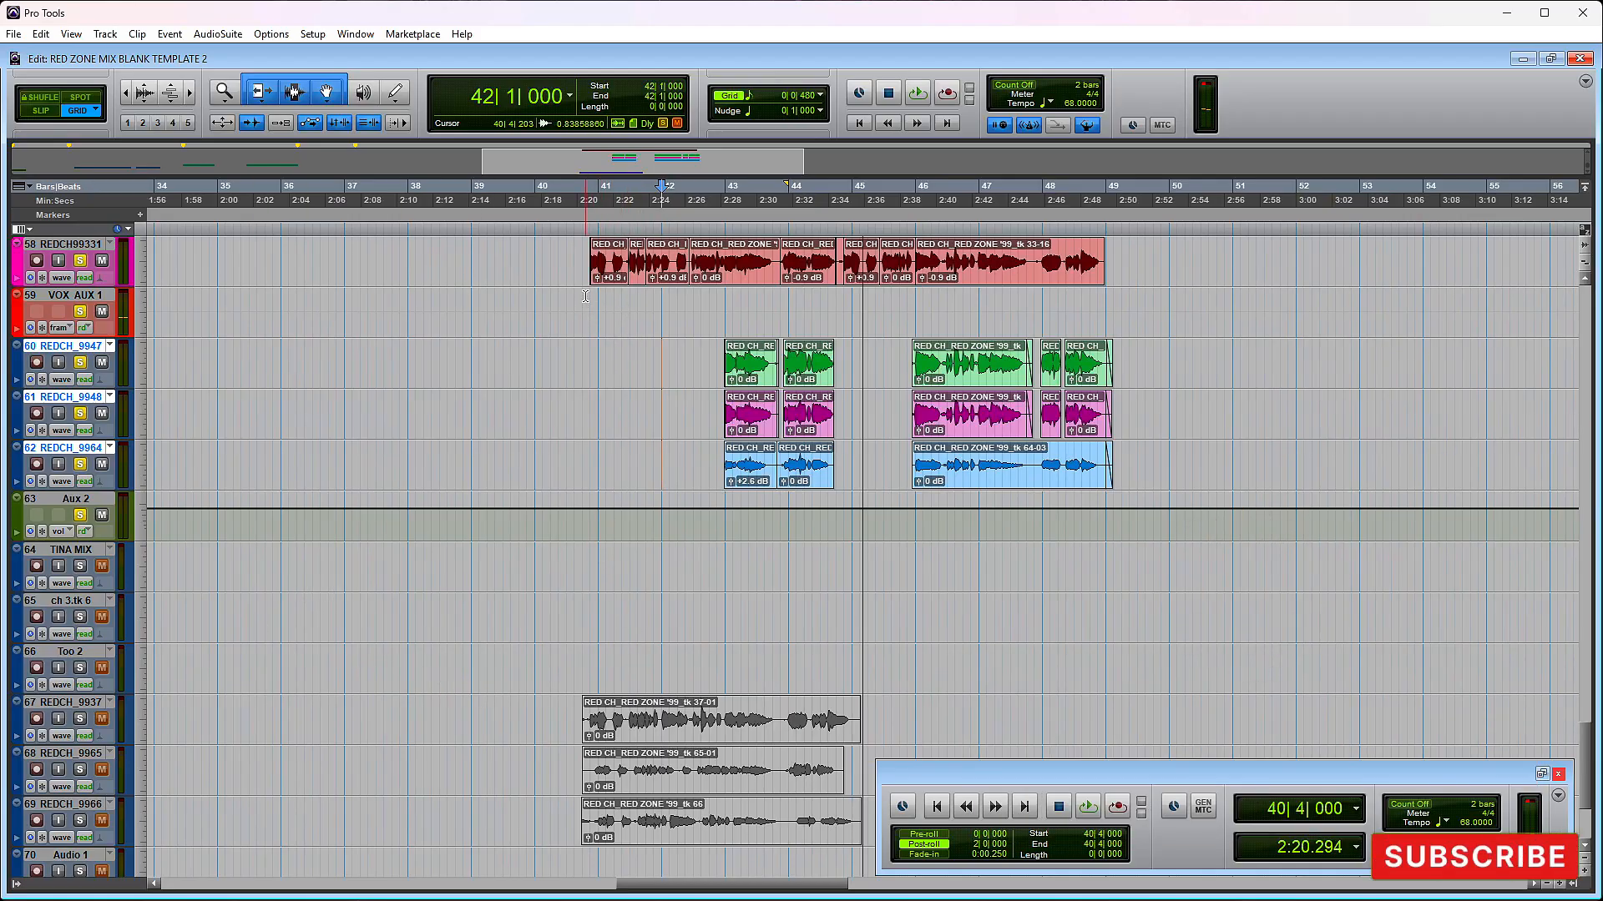
{"action": "key", "text": "space"}
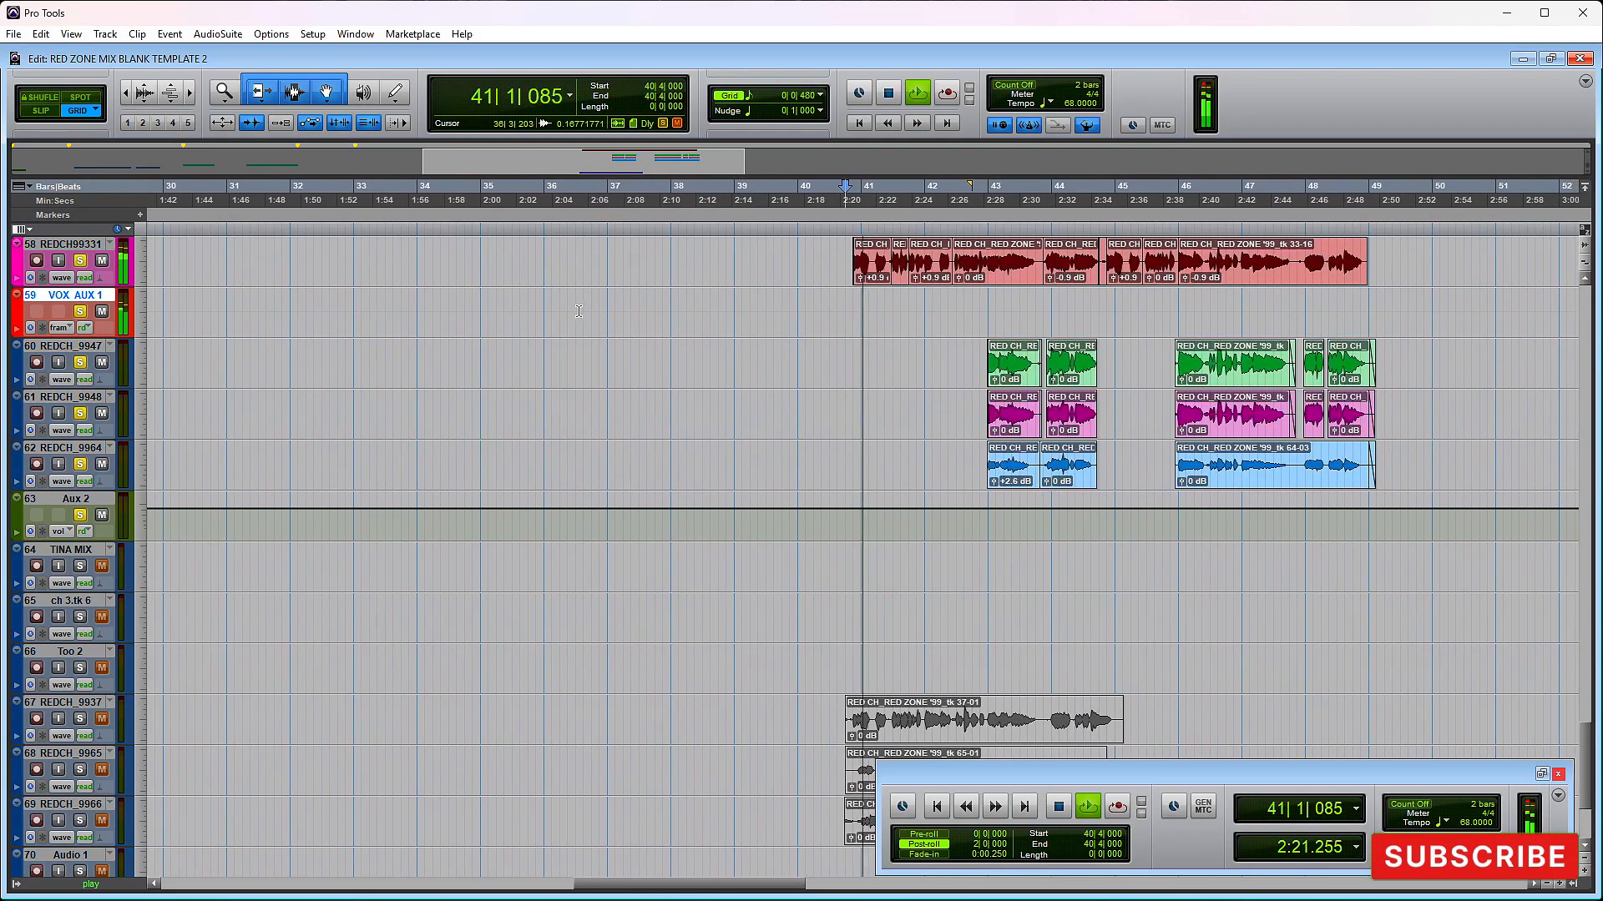